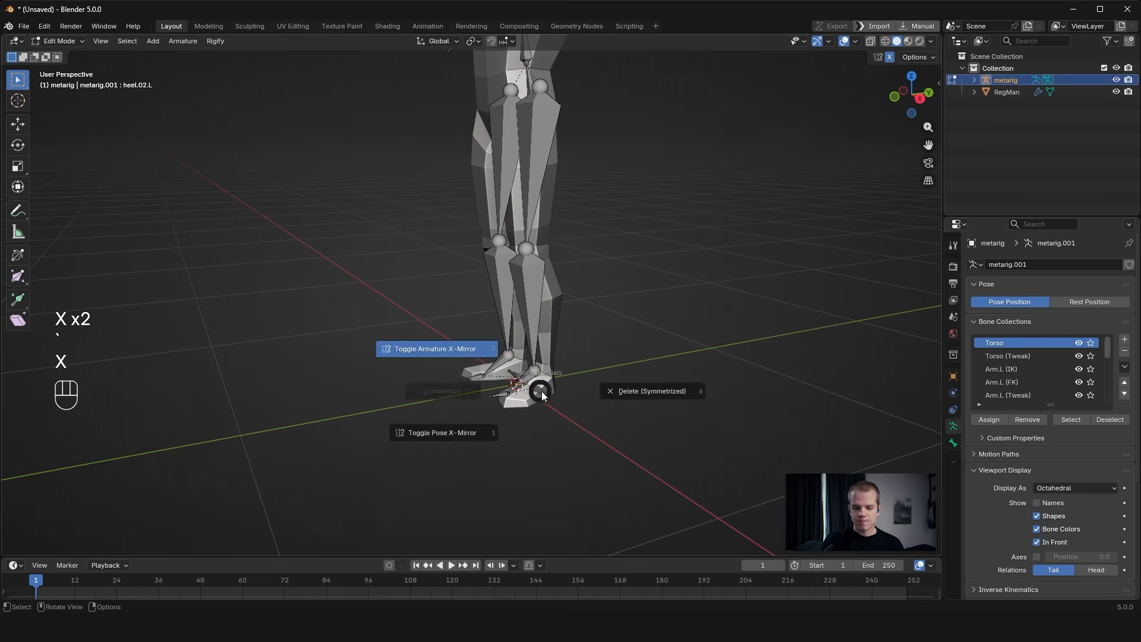
Delete the selected heel bone together with its mirrored counterpart and return the metarig to Object Mode.
click(699, 394)
key(grave)
scroll(651, 392, down, 1)
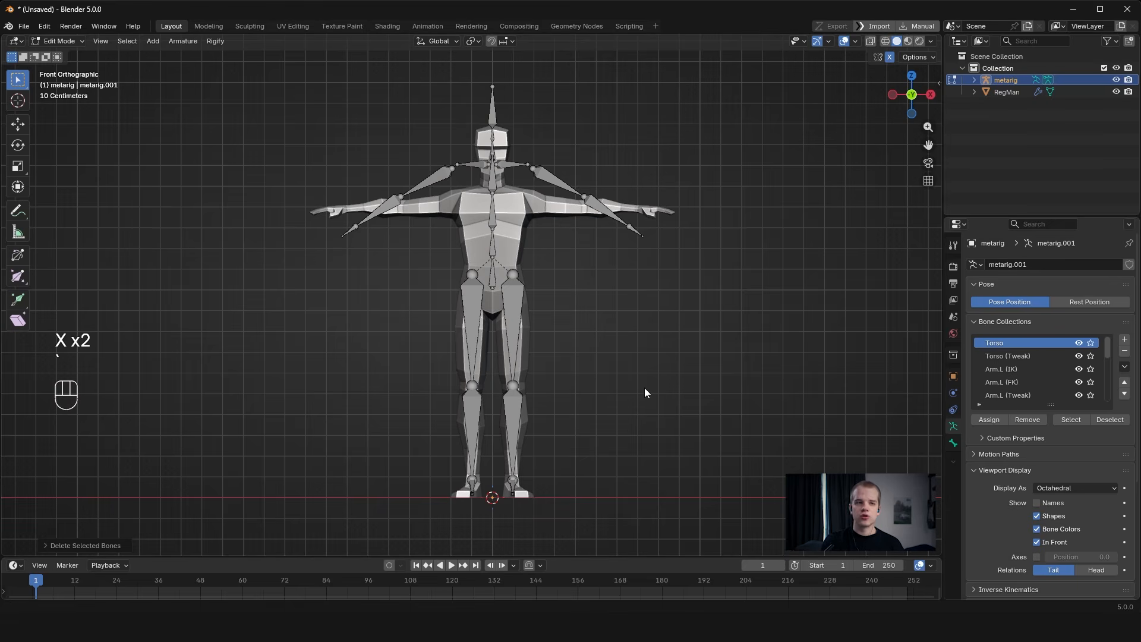
scroll(644, 388, down, 1)
key(ctrl+Tab)
key(ctrl+Tab)
click(616, 377)
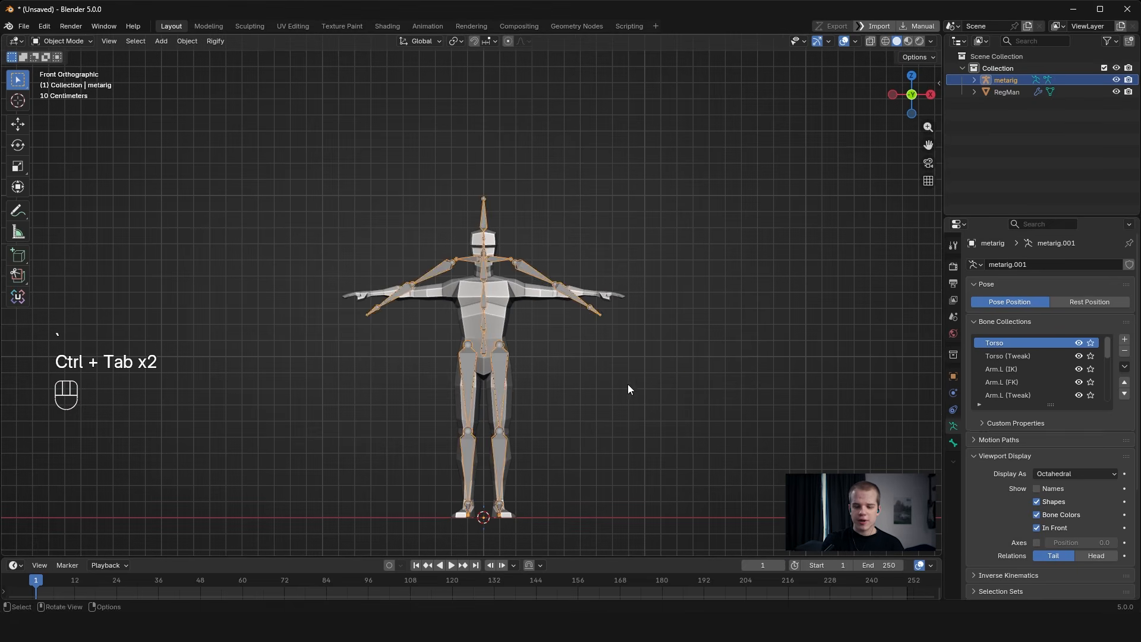
Try scaling the metarig down to about 0.897 to fit the character's height.
key(s)
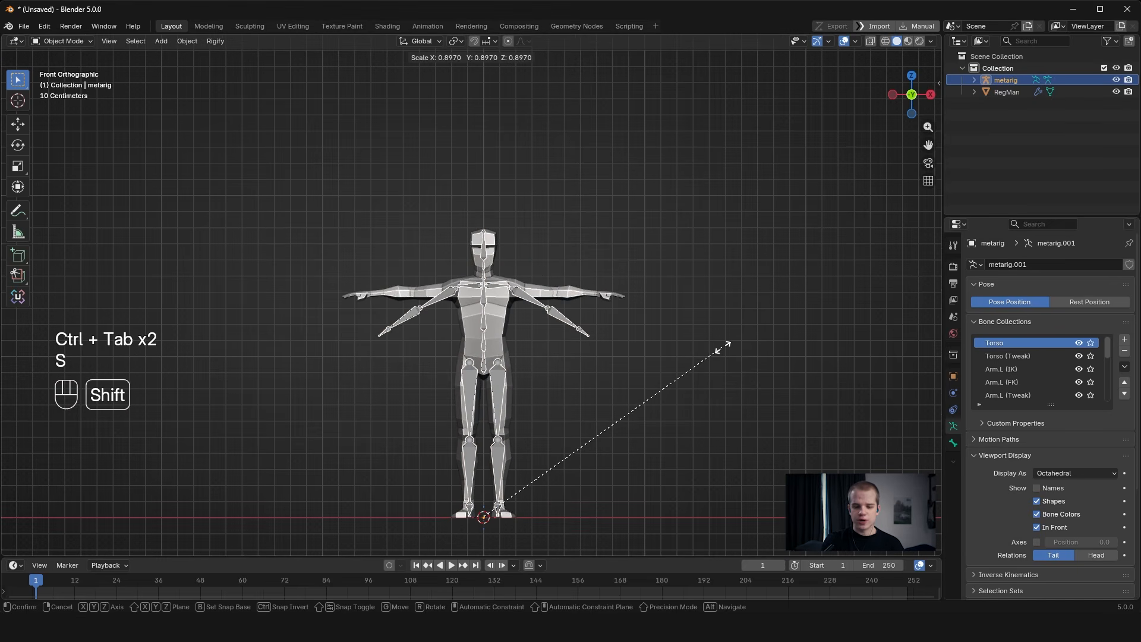
shift+click(723, 347)
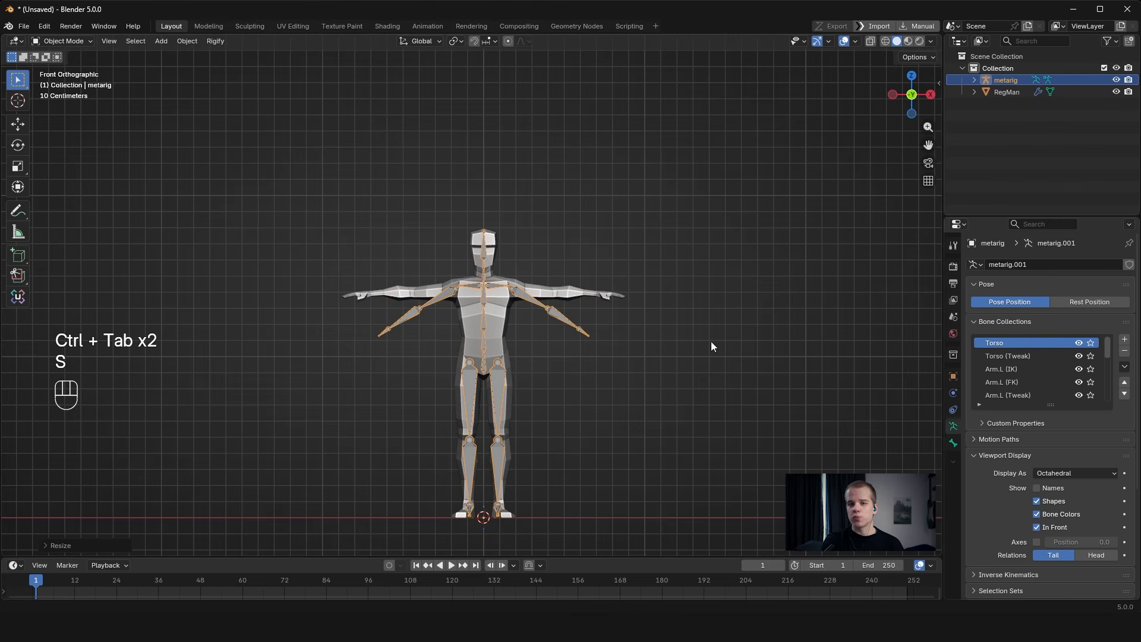
key(ctrl+z)
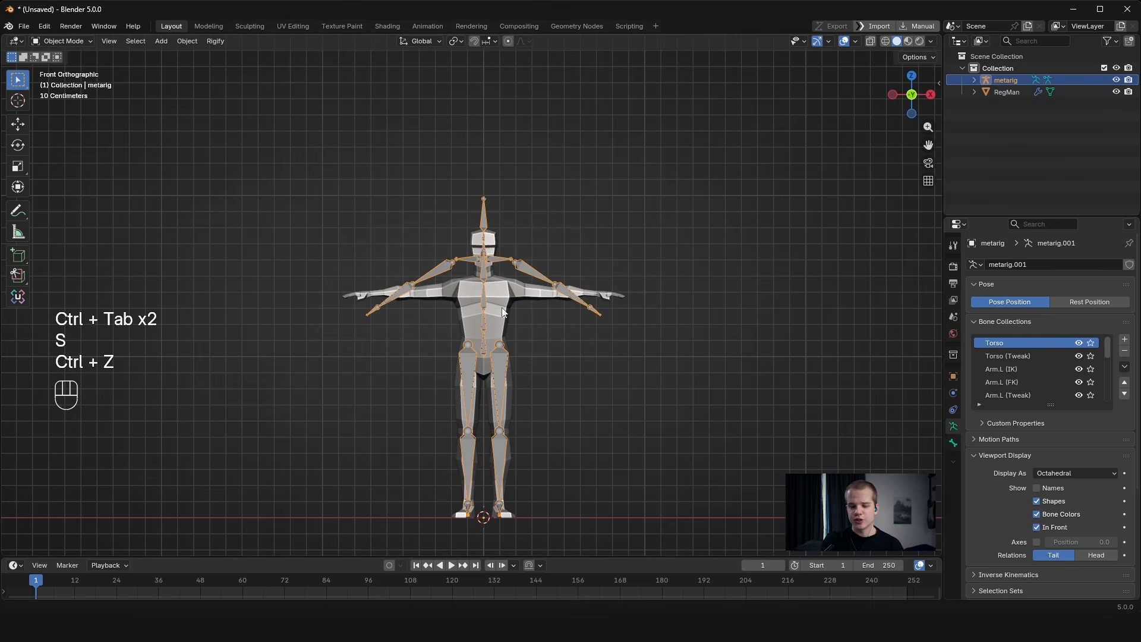
Show the RegMan mesh's transform properties to check its height, and undo the change made to its Z dimension.
key(n)
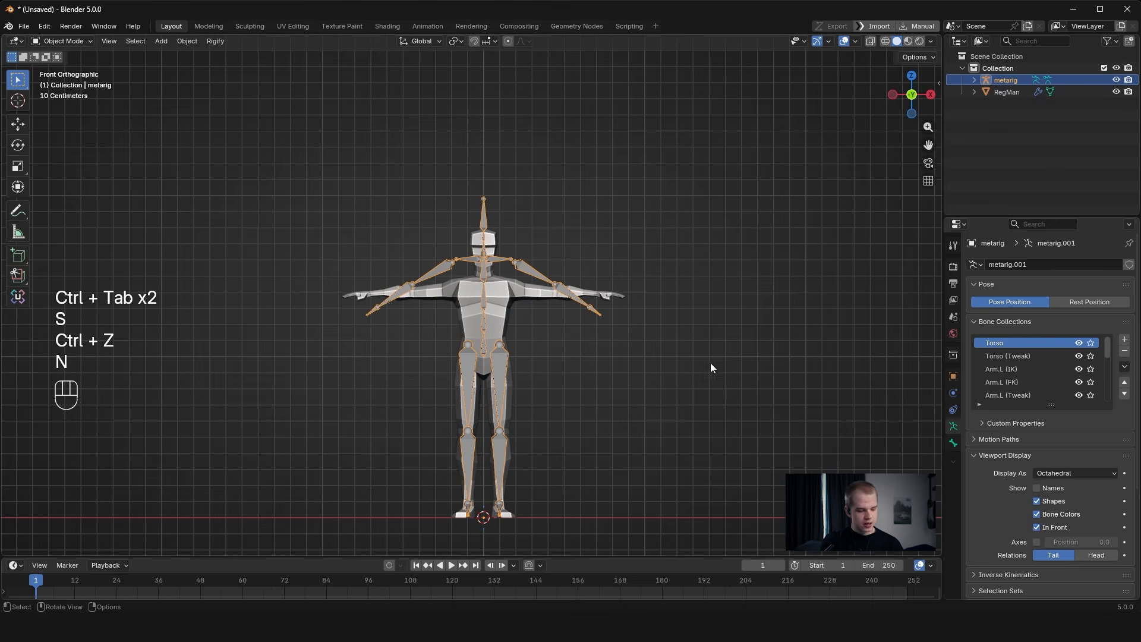
click(524, 316)
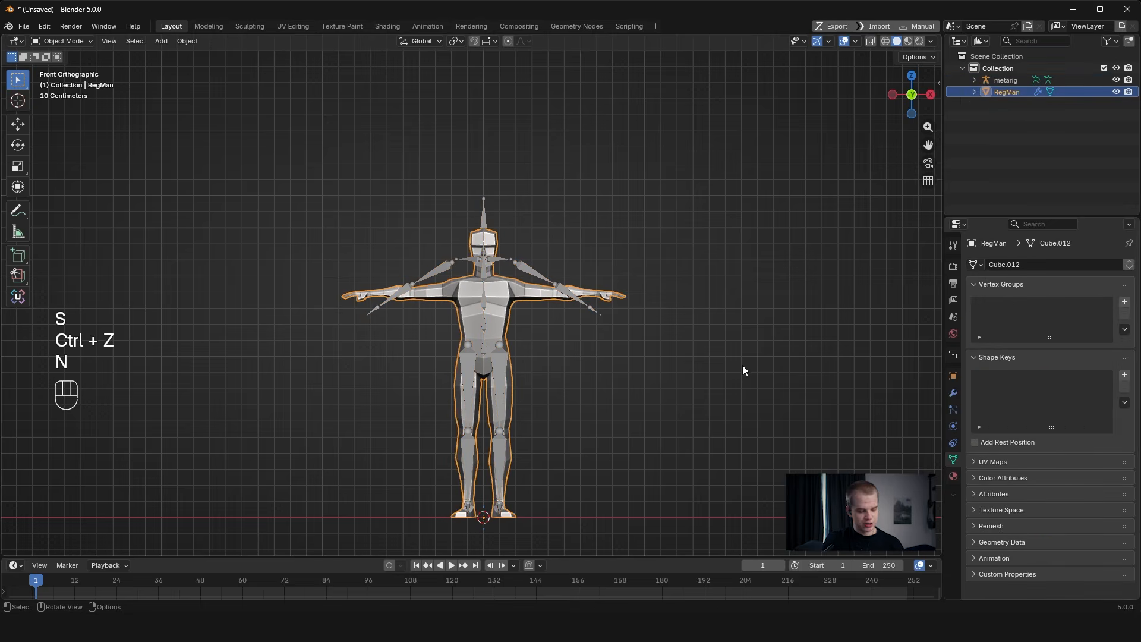
key(n)
click(935, 78)
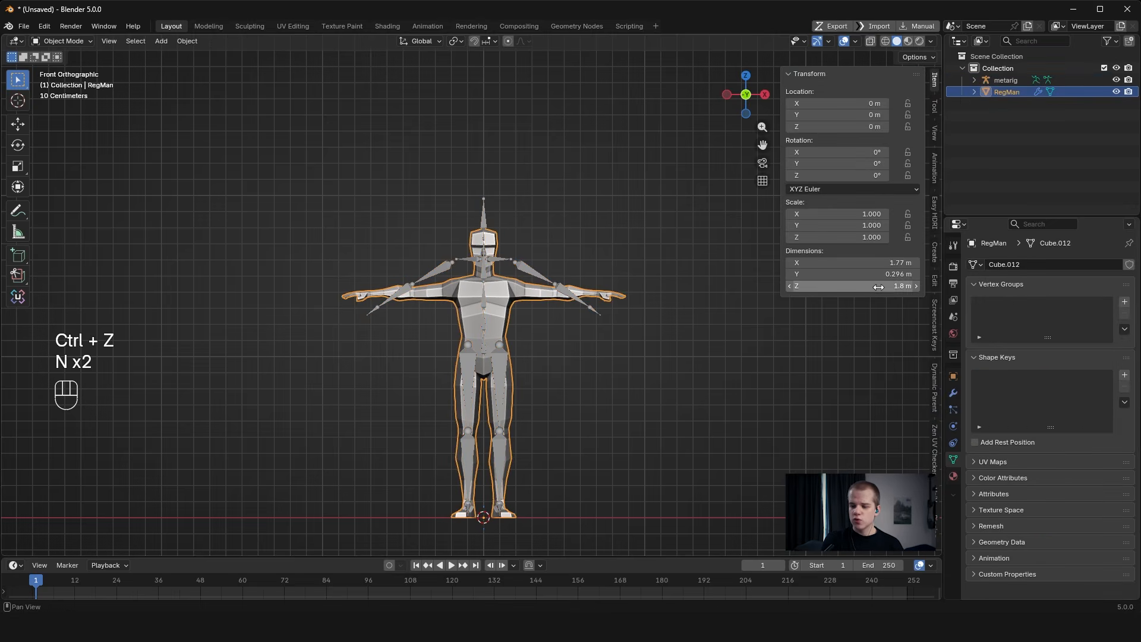
mouse_move(904, 286)
mouse_down()
mouse_move(951, 286)
mouse_move(882, 284)
mouse_up()
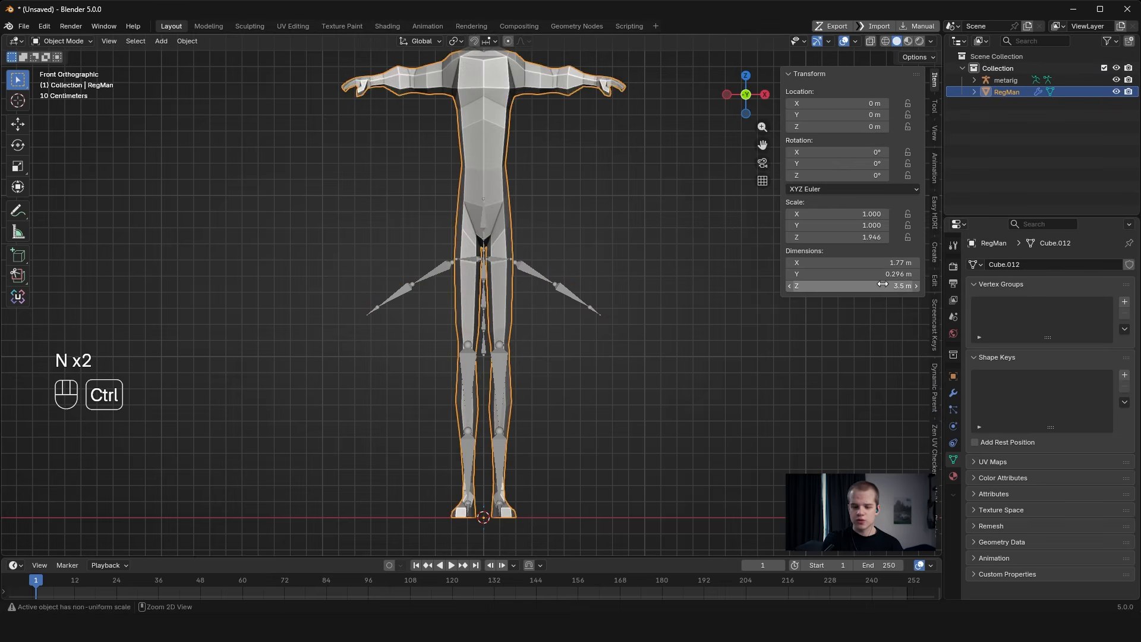
key(ctrl+z)
Scale the metarig uniformly to about 0.898 so its height fits the RegMan mesh.
click(537, 274)
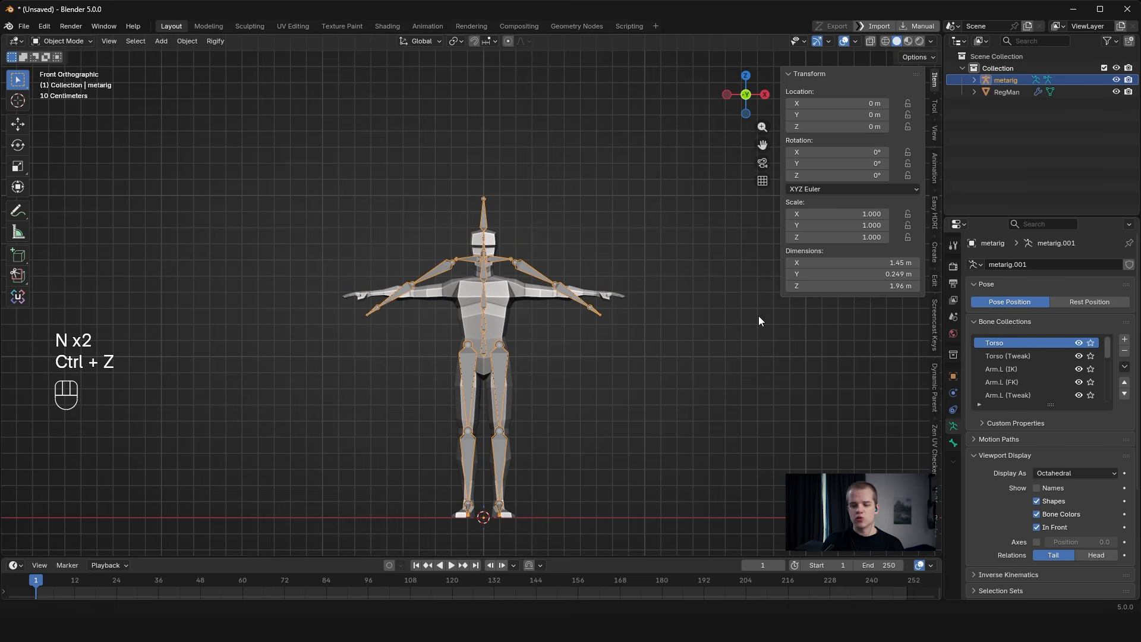
key(s)
key(s)
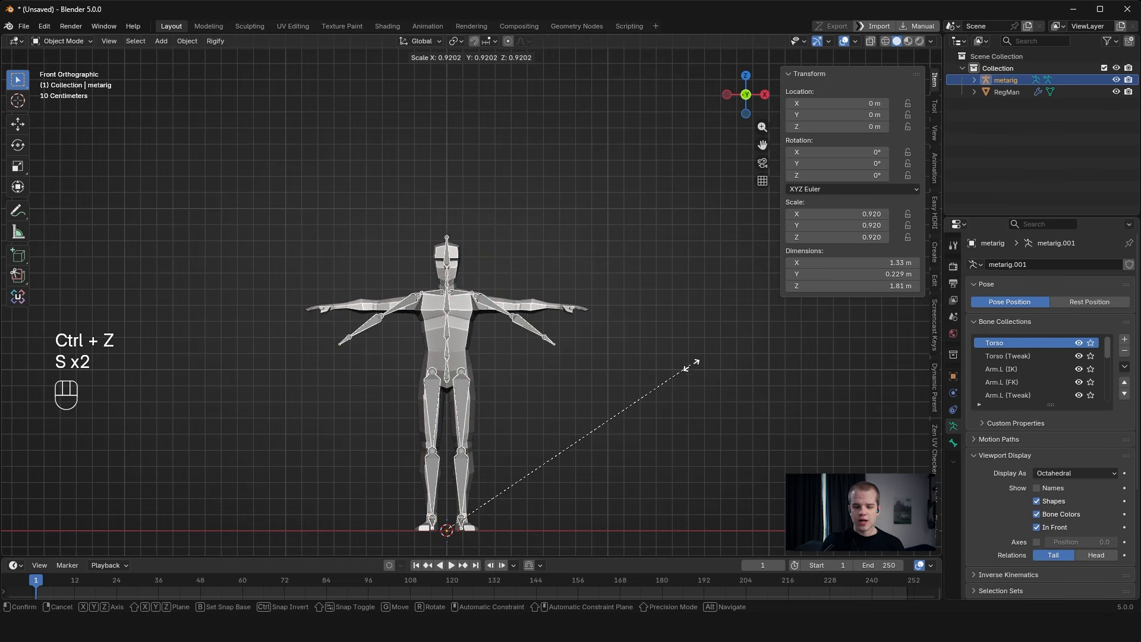
key(shift)
click(672, 392)
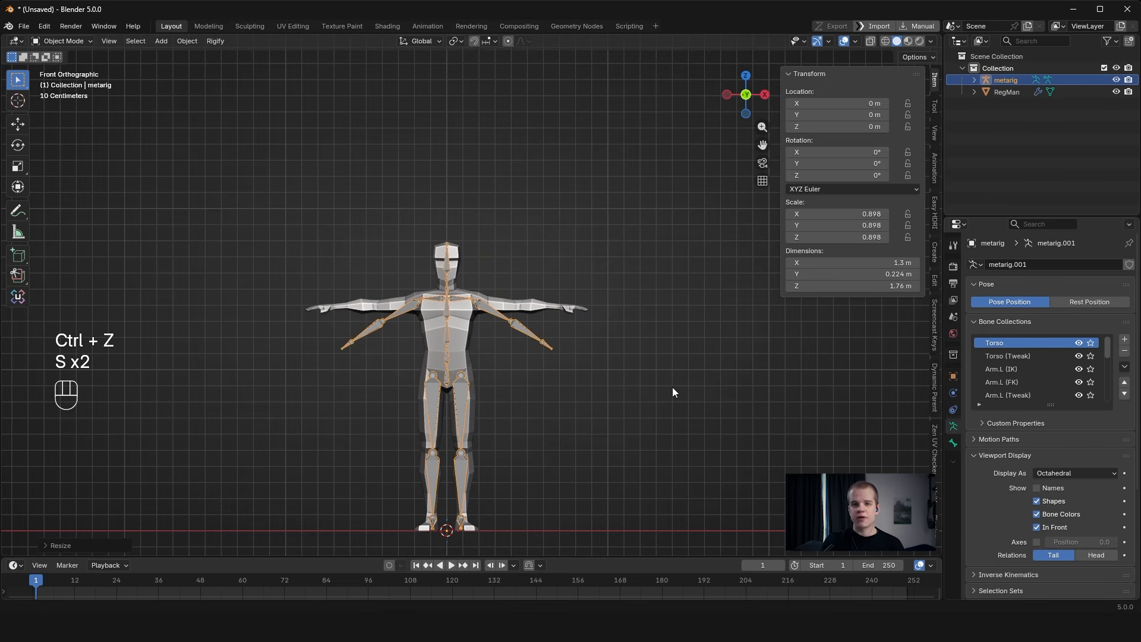
Put the metarig in Edit Mode and set the snap target to Volume.
ctrl+middle_drag(662, 433, 581, 428)
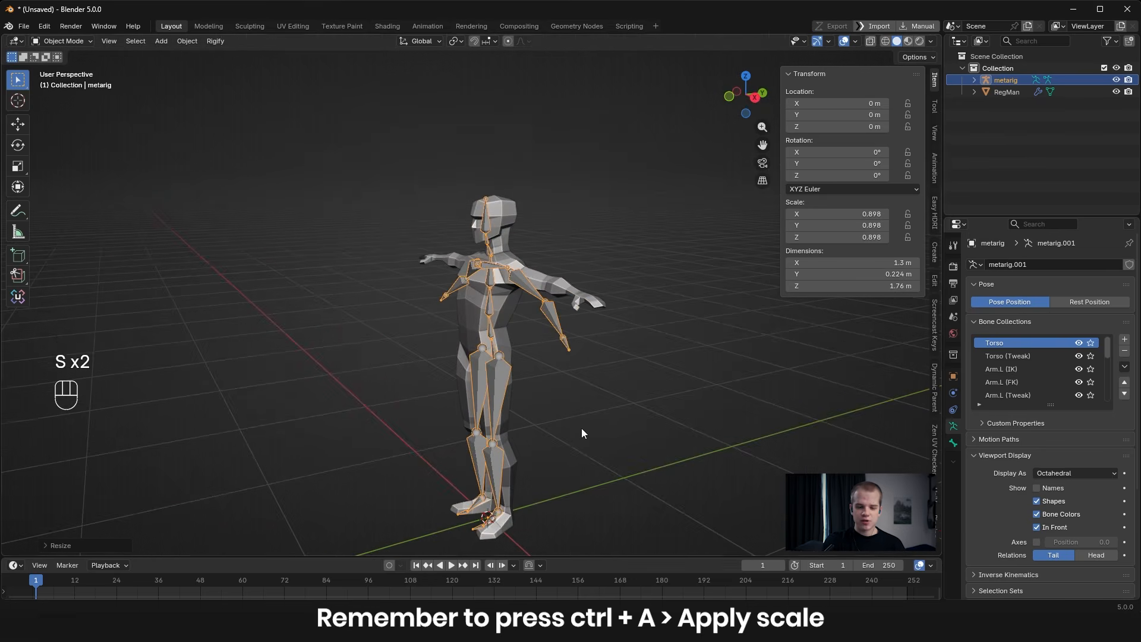
key(grave)
click(506, 358)
ctrl+middle_drag(669, 343, 639, 374)
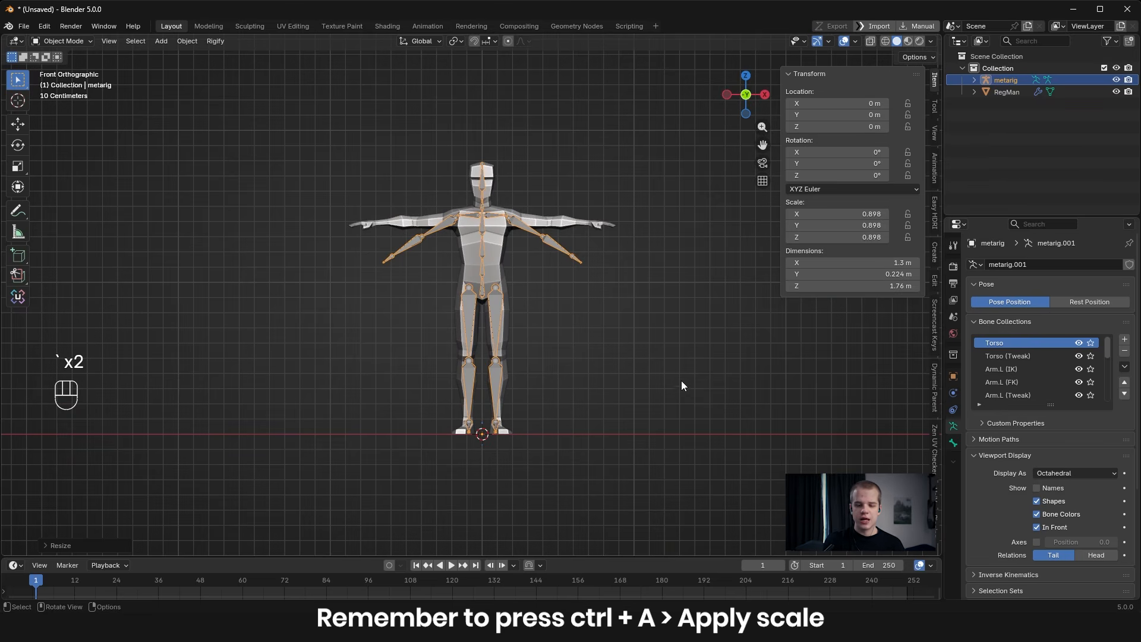
key(Tab)
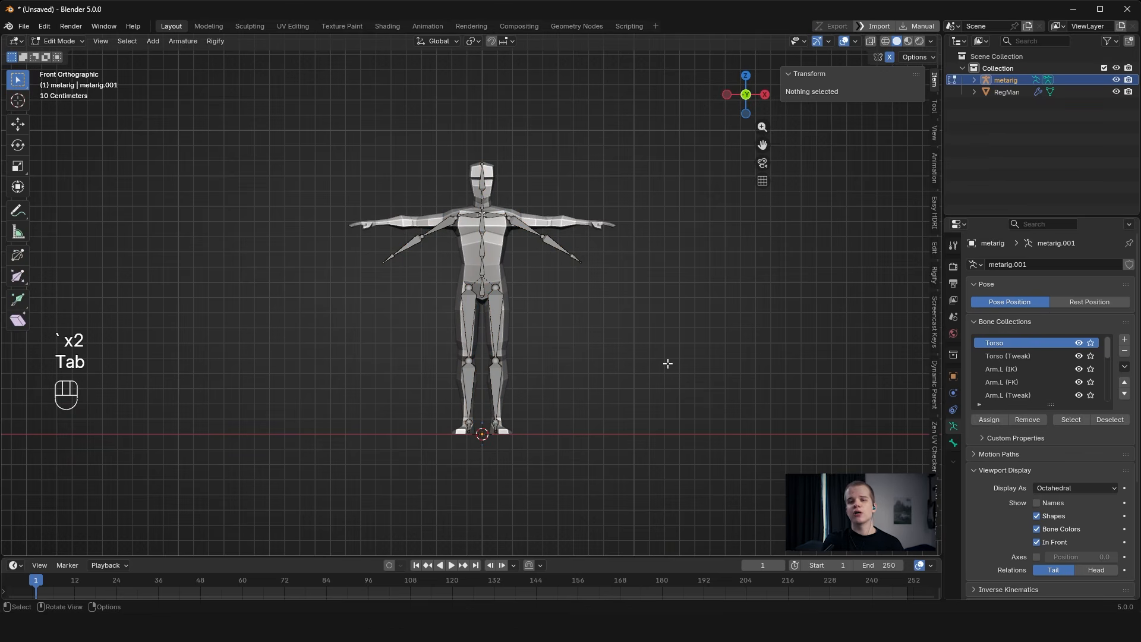
click(512, 41)
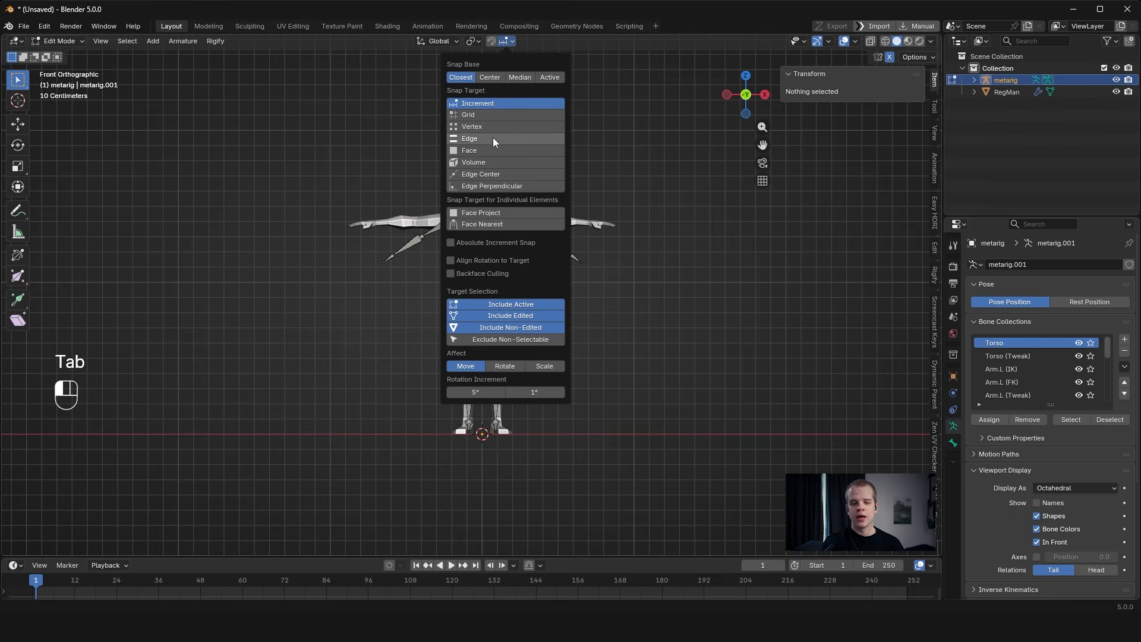
click(495, 161)
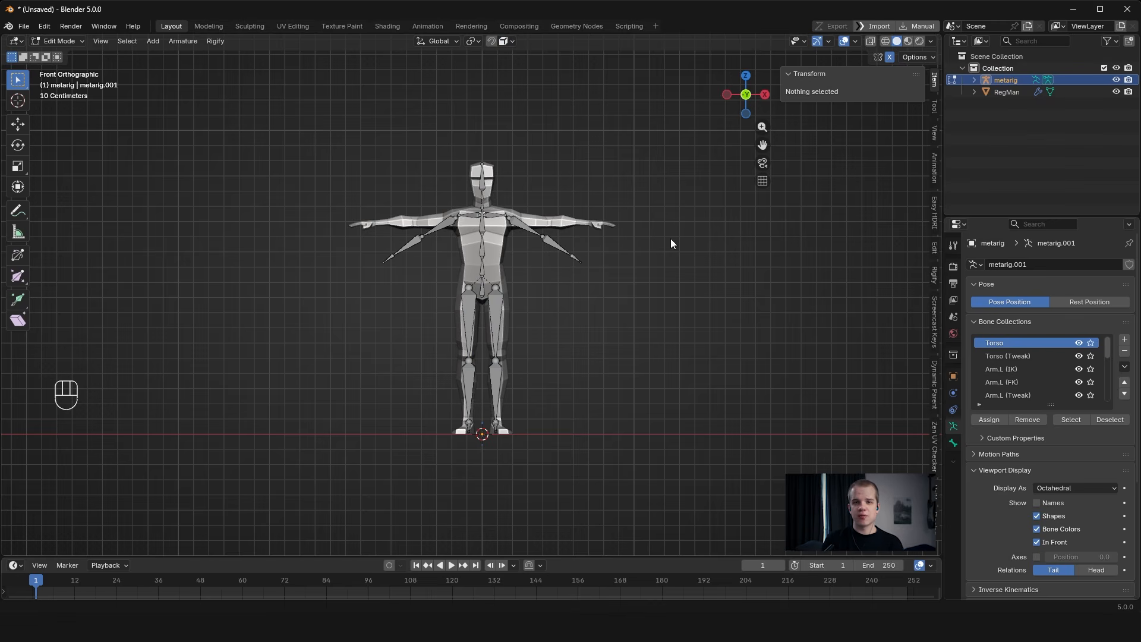
Try moving the left elbow joint into the arm mesh with volume snapping, and undo the move.
ctrl+middle_drag(680, 365, 574, 351)
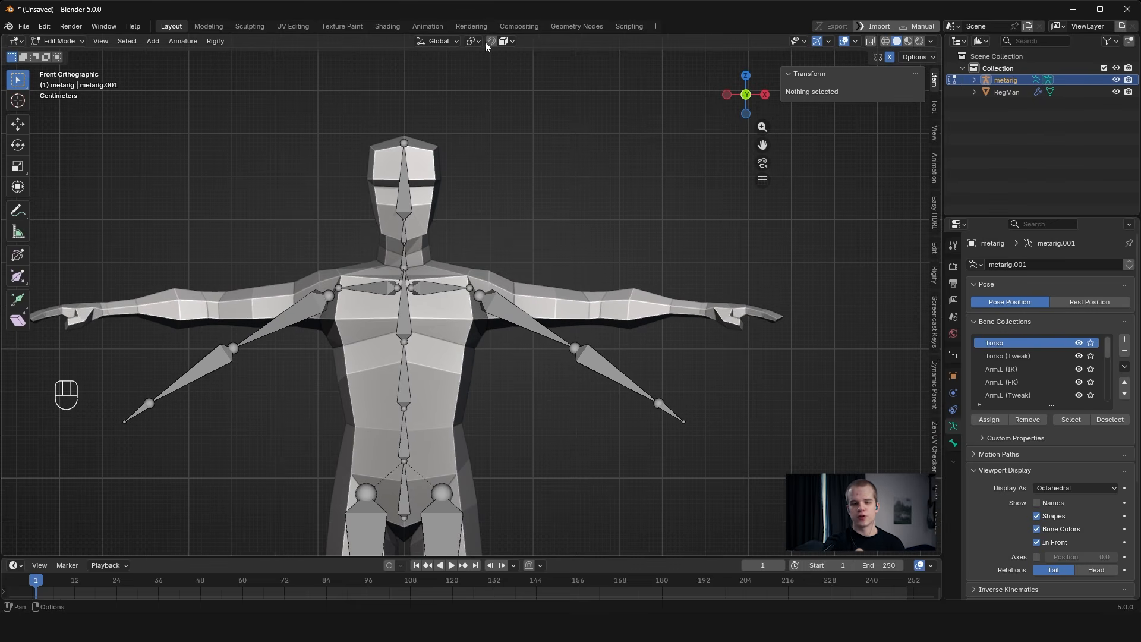
click(580, 347)
key(g)
key(ctrl)
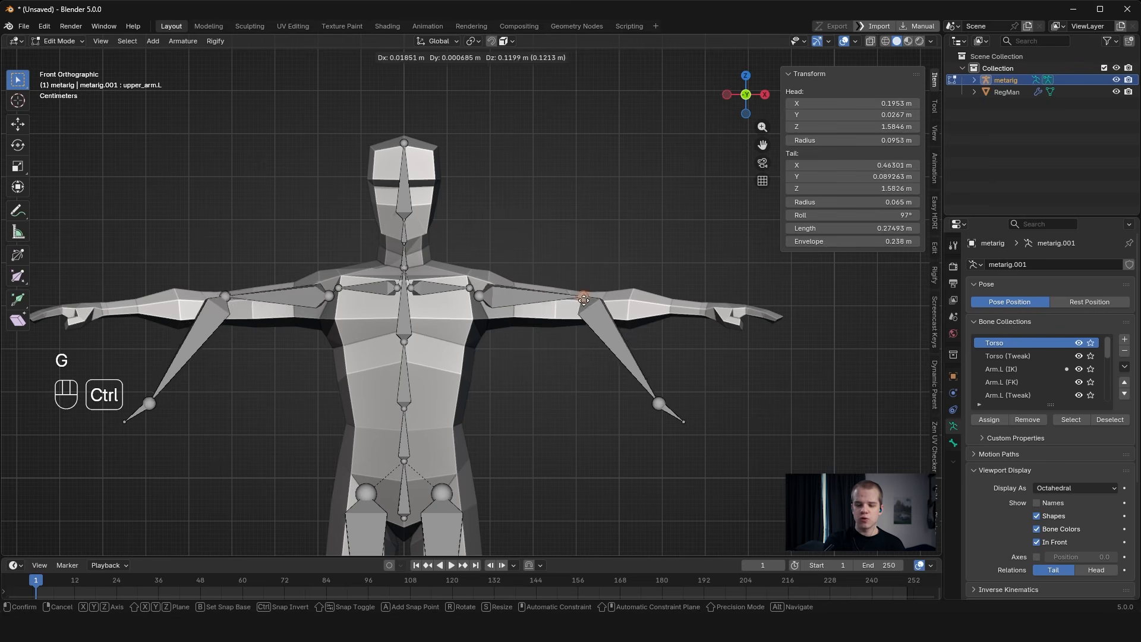
key(Escape)
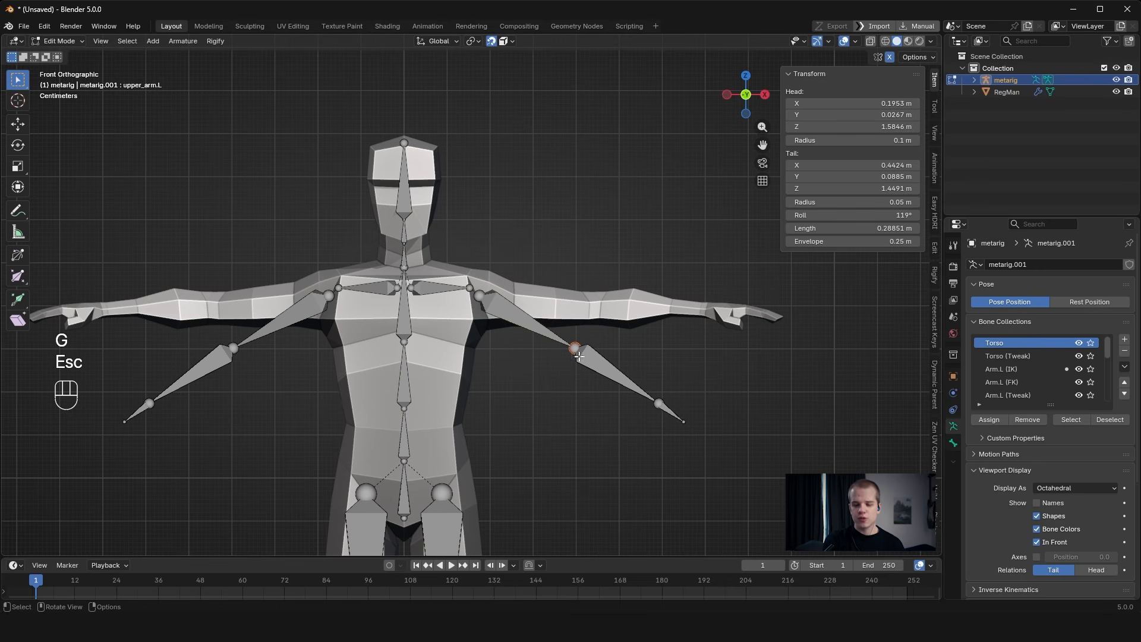
key(g)
key(Escape)
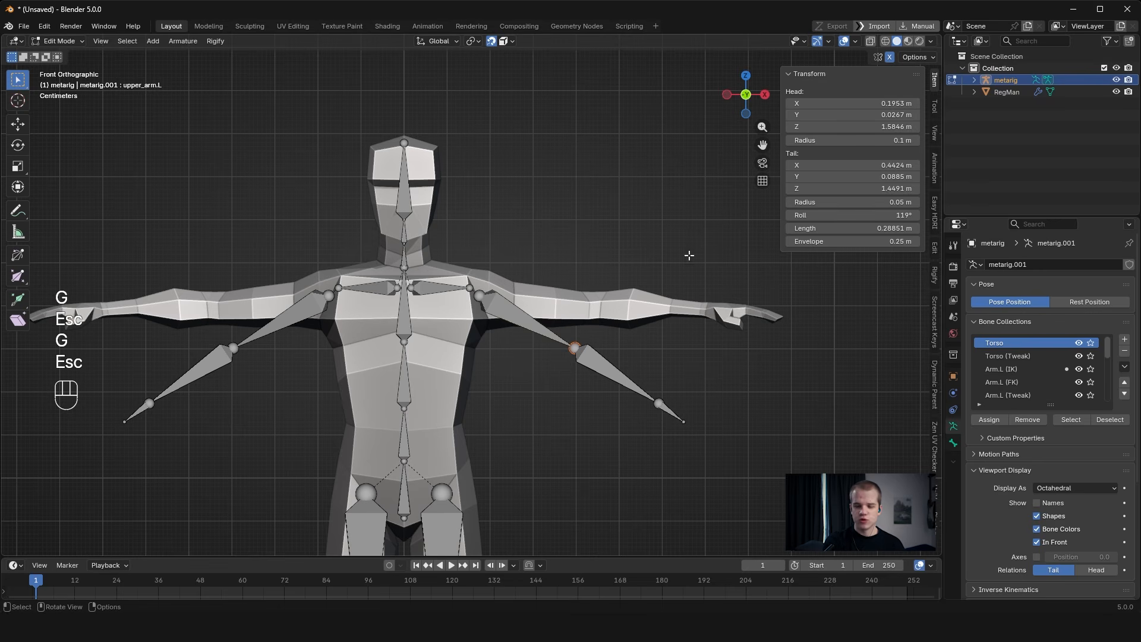
key(g)
click(828, 339)
middle_drag(828, 339, 651, 352)
key(grave)
key(ctrl+z)
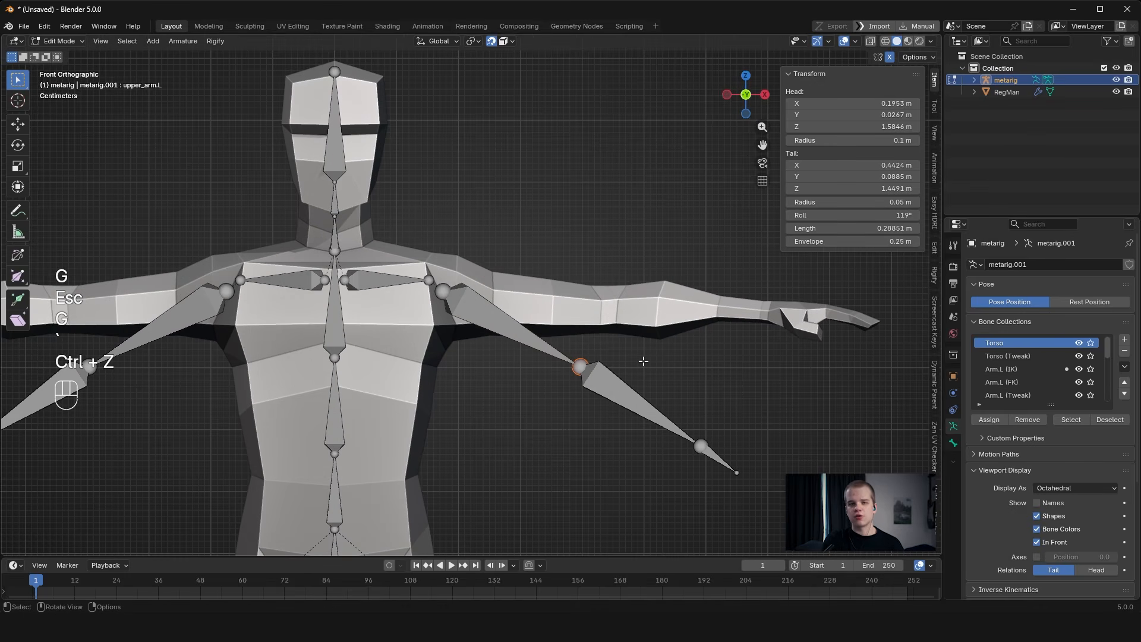
Snap the left elbow joint inside the mesh's elbow, at about X 0.49, Y 0.08, Z 1.55 m.
key(g)
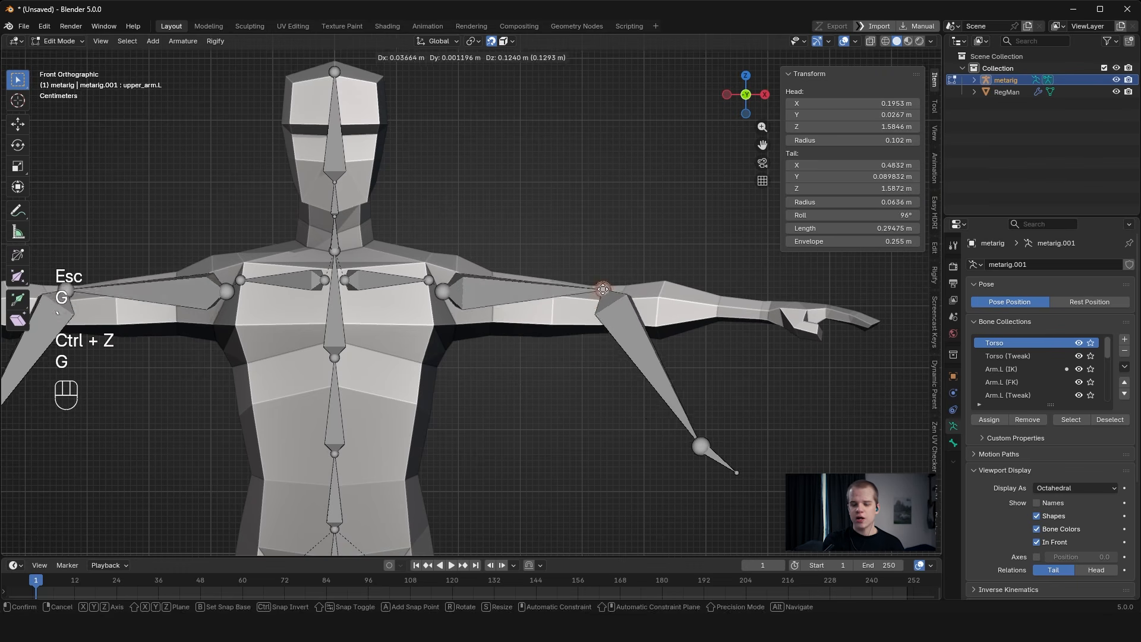
click(608, 308)
key(grave)
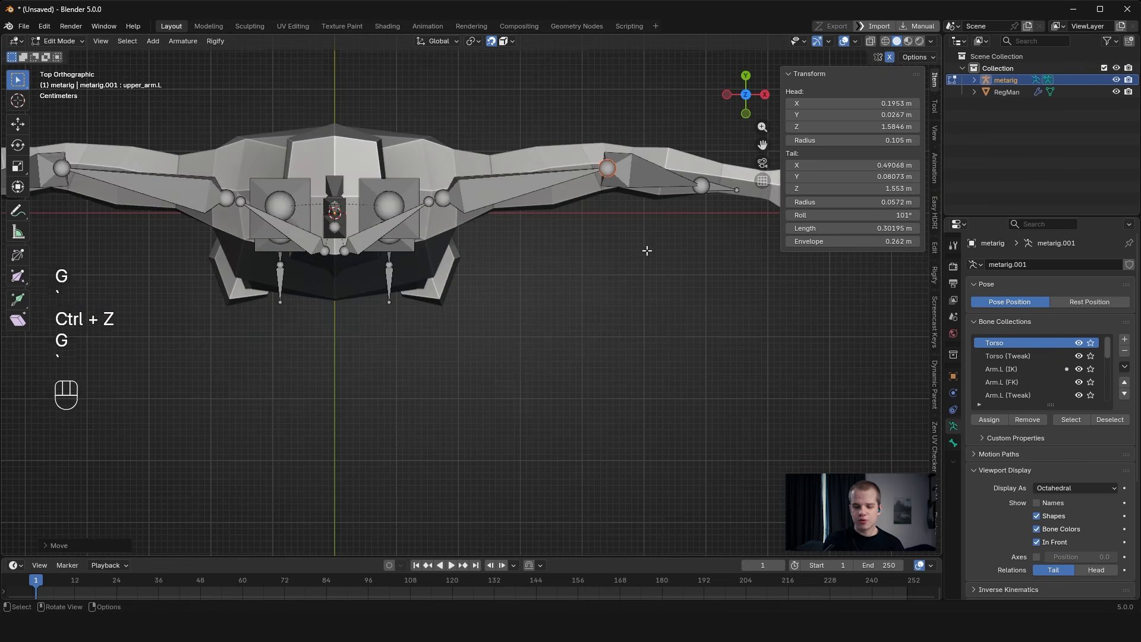
Snap the left wrist joint inside the mesh's wrist, at about X 0.775, Y 0.05, Z 1.55 m.
key(grave)
click(583, 446)
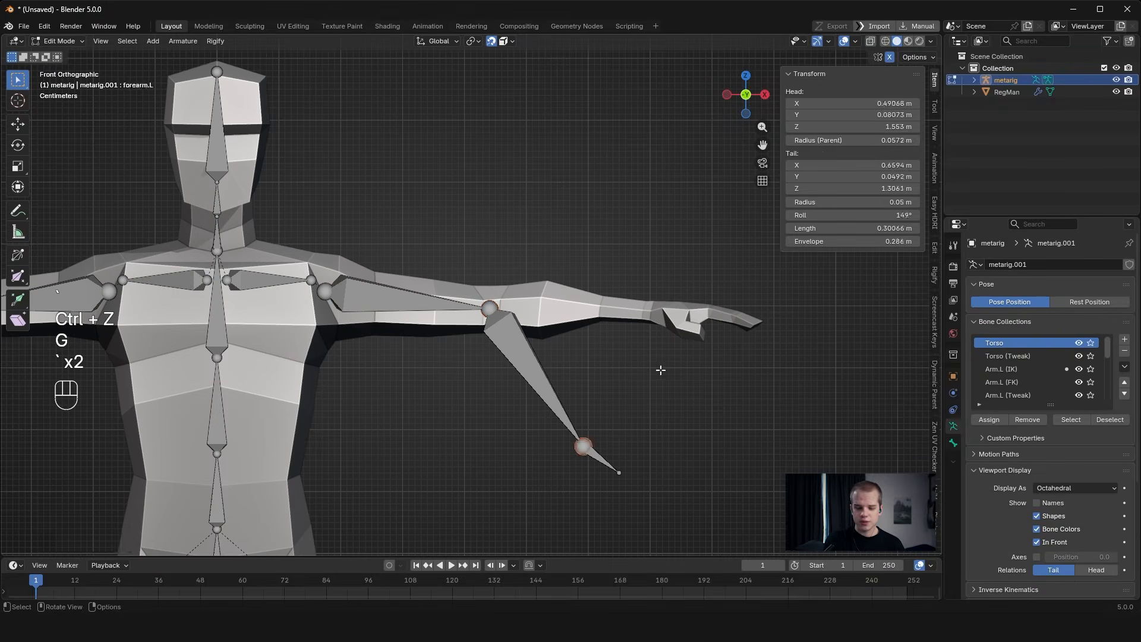
key(grave)
key(g)
key(y)
click(639, 420)
key(grave)
key(grave)
key(g)
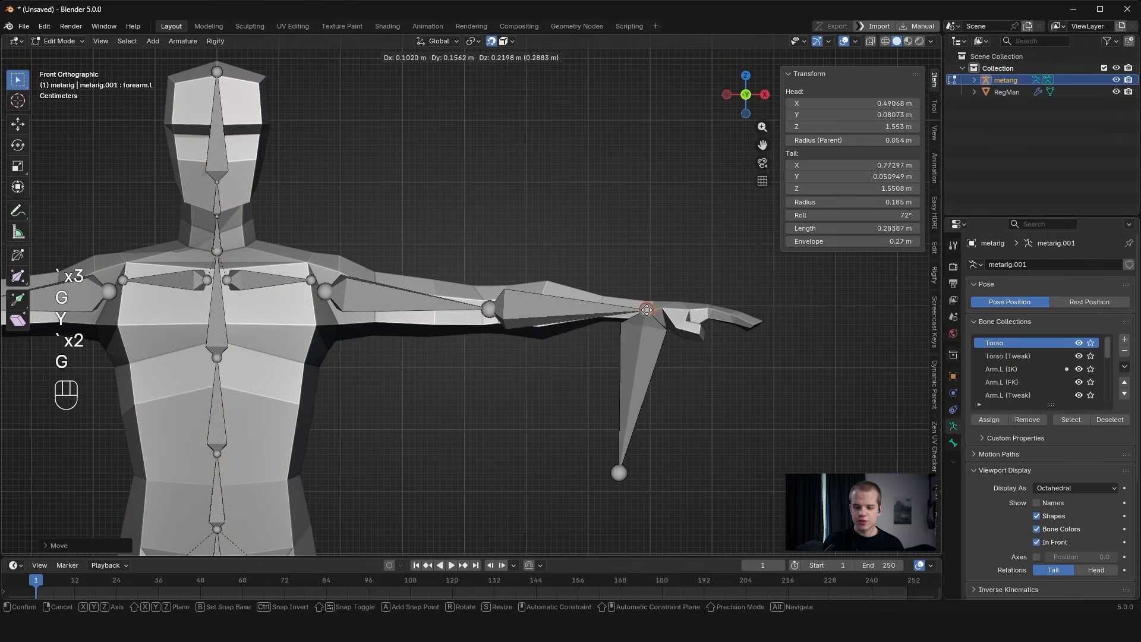
click(649, 308)
key(grave)
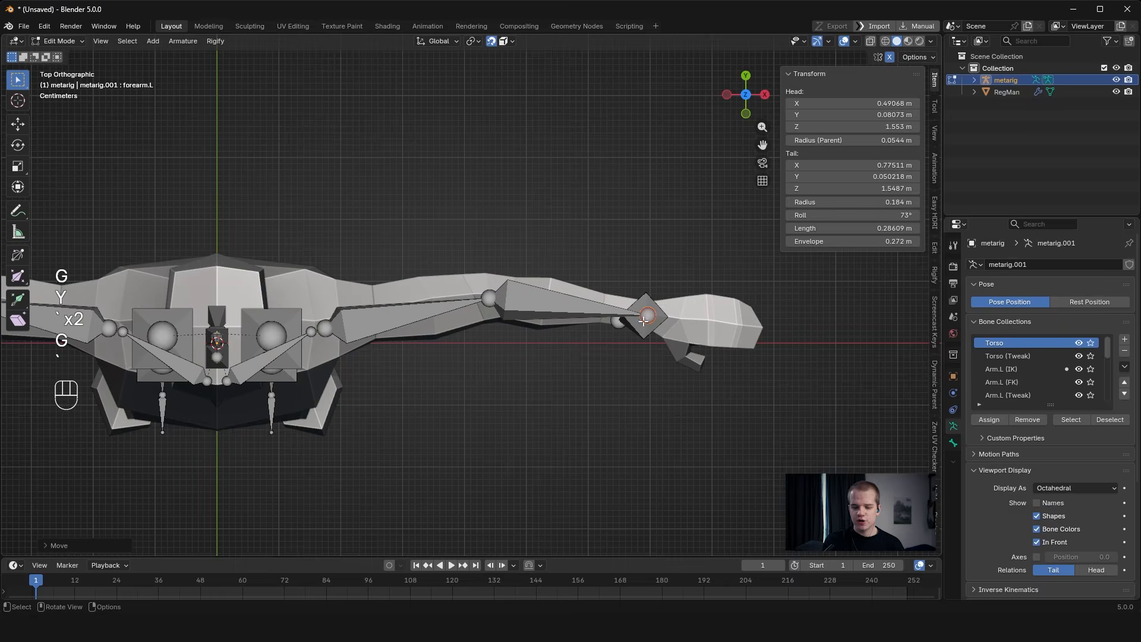
Snap the left hand bone's tip inside the hand at the knuckles, at about X 0.887, Y 0.037, Z 1.555 m.
key(grave)
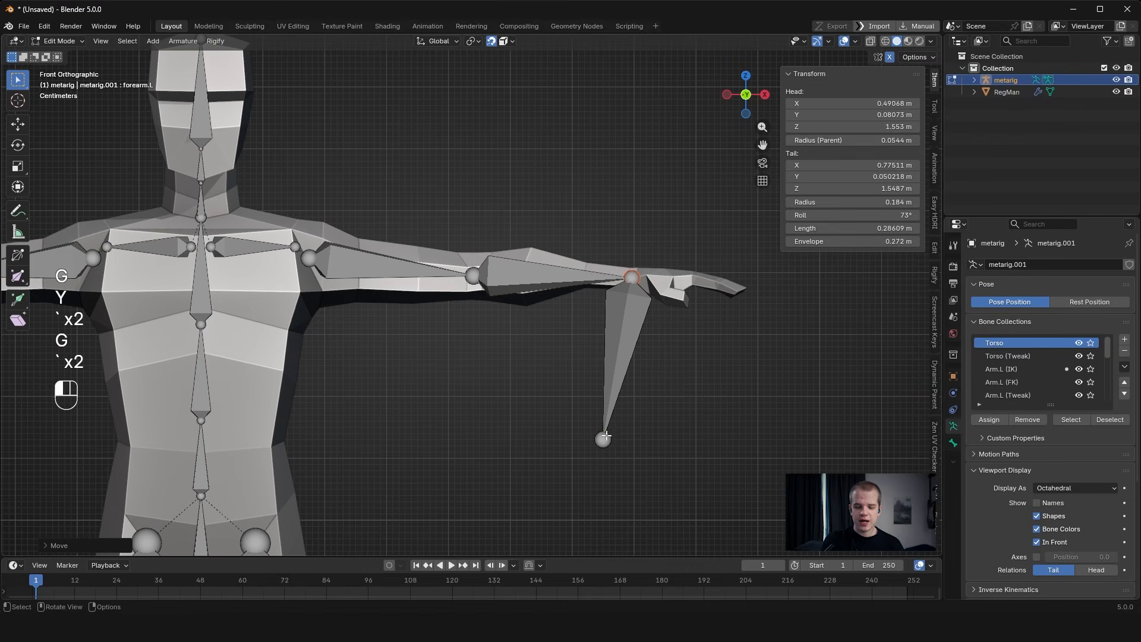
click(604, 436)
shift+middle_drag(691, 382, 609, 432)
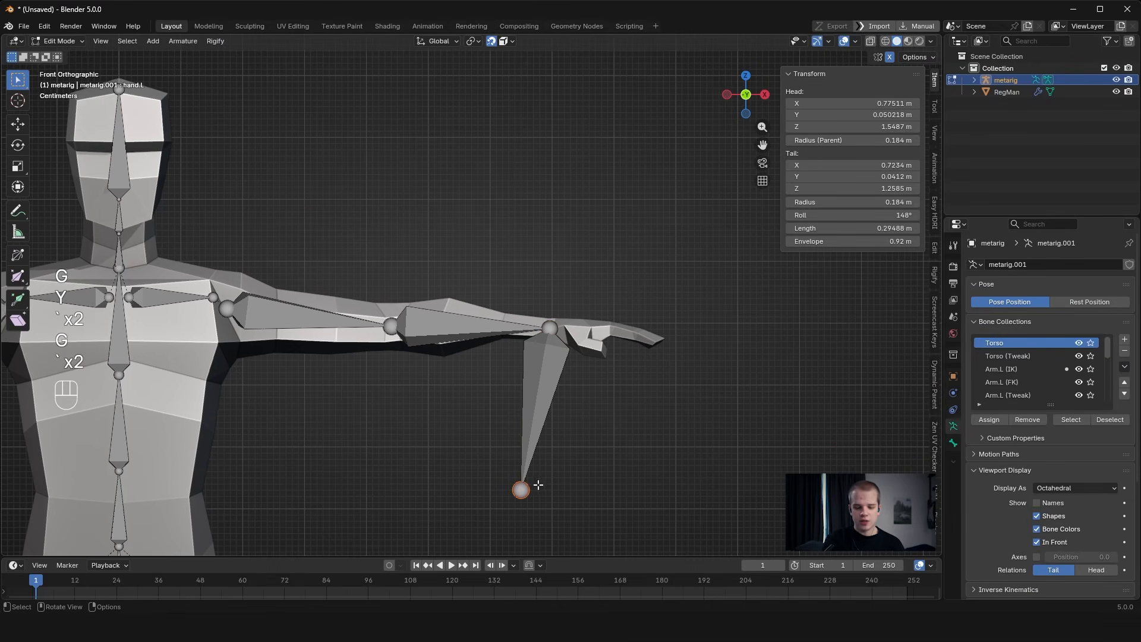
key(g)
click(628, 321)
key(grave)
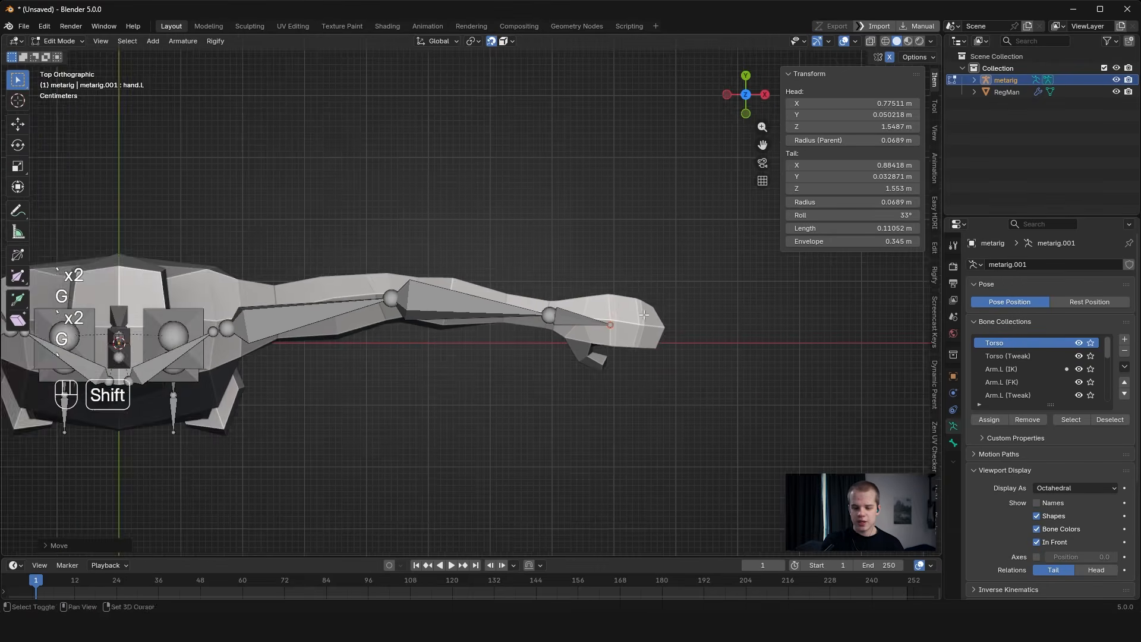
key(g)
click(592, 376)
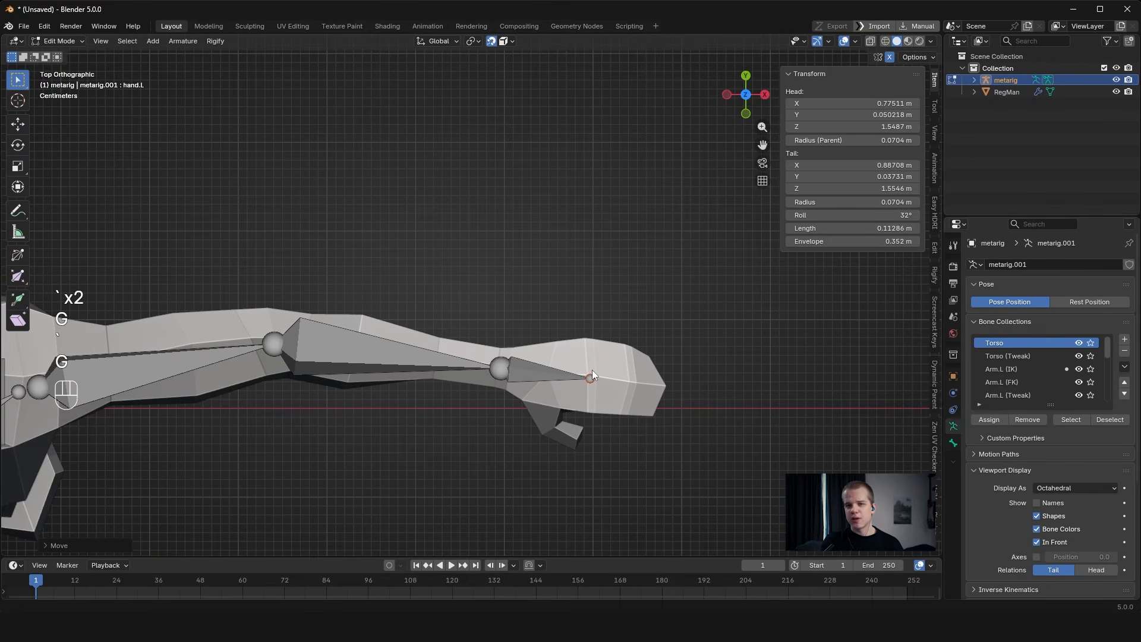
Try extruding a finger bone from the left hand bone's tip, and delete it with its mirrored copy.
shift+middle_drag(592, 371, 580, 352)
click(539, 359)
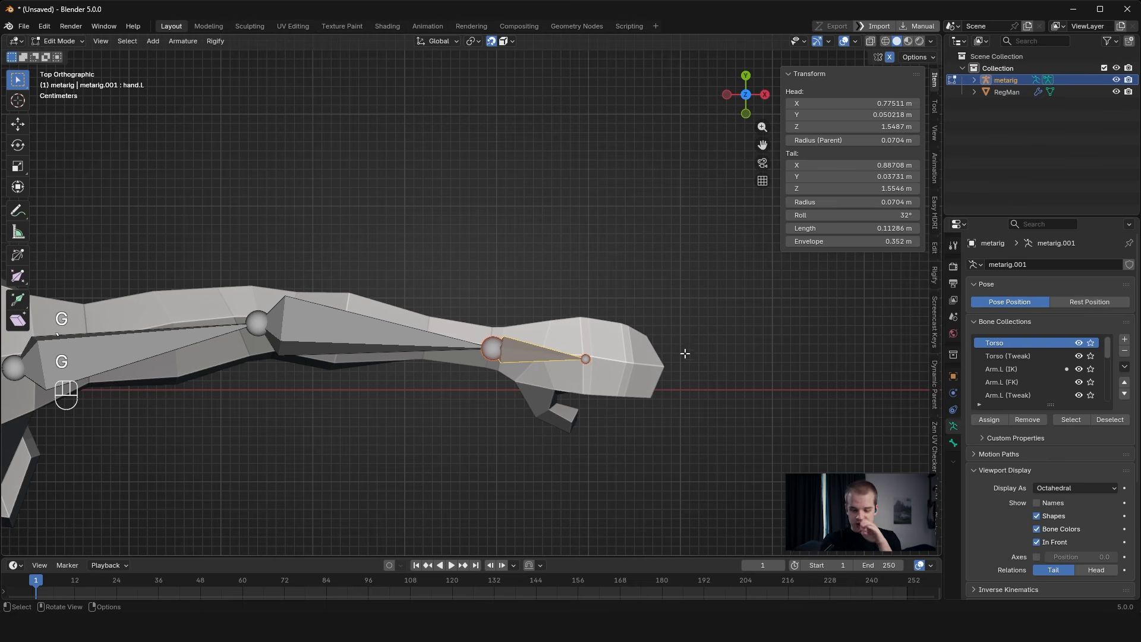
click(589, 357)
middle_drag(670, 400, 625, 328)
shift+middle_drag(624, 328, 583, 352)
middle_drag(534, 391, 542, 340)
shift+middle_drag(542, 340, 490, 419)
key(e)
click(530, 371)
middle_drag(583, 390, 556, 335)
middle_drag(556, 335, 539, 351)
click(471, 363)
key(x)
click(651, 354)
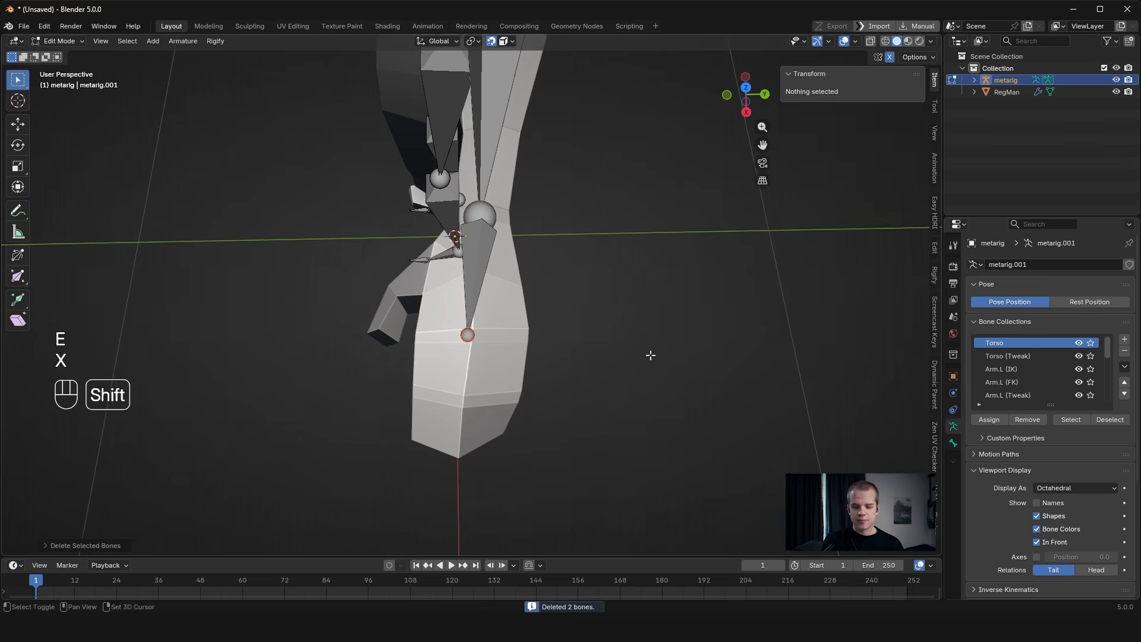
Duplicate the left hand bone and place the copy over the thumb-side half of the fingers.
shift+middle_drag(650, 355, 747, 327)
click(581, 249)
key(shift+d)
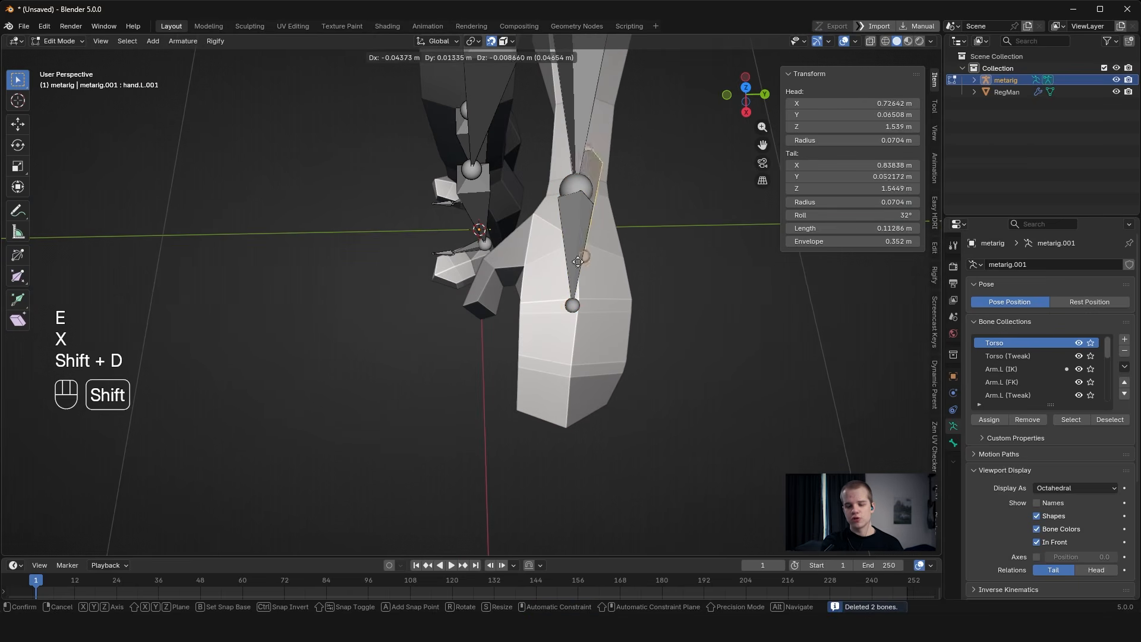
click(542, 404)
Fit the duplicated bone from the knuckles (X 0.885, Y 0.017, Z 1.549 m) to the thumb-side mid-finger, and extrude a tip bone to about X 0.970 m.
click(549, 276)
key(g)
click(547, 303)
click(541, 403)
key(g)
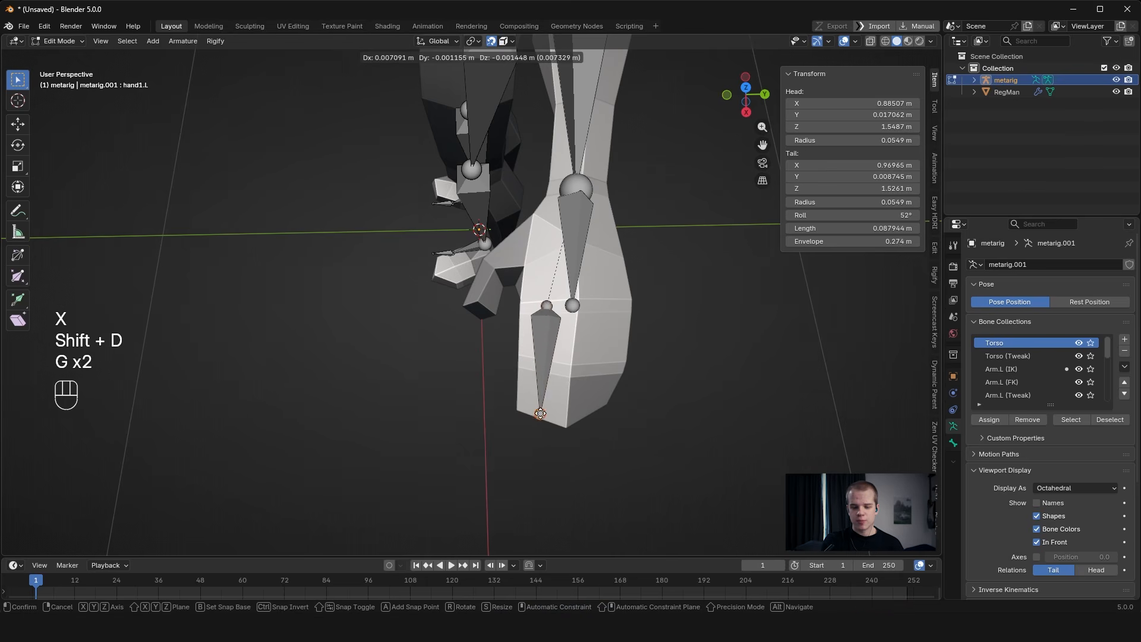
click(542, 368)
key(e)
click(542, 423)
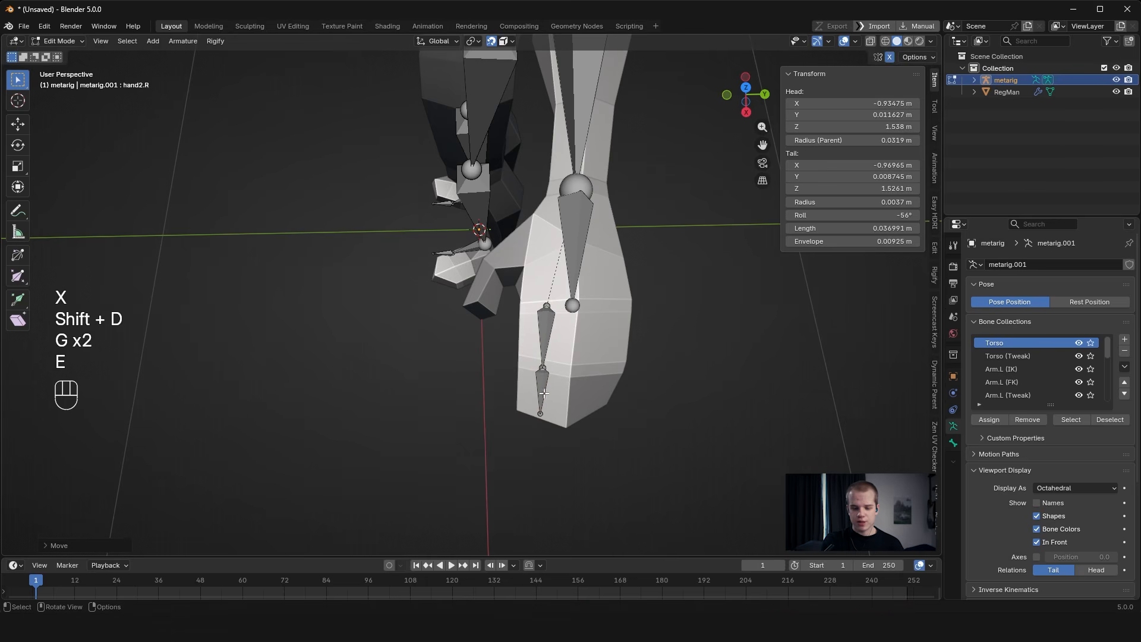
Duplicate both finger bones onto the outer half of the fingers, with the base bone from about X 0.882, Y 0.068 to X 0.934, Y 0.061 m.
shift+click(546, 337)
key(shift+d)
click(610, 358)
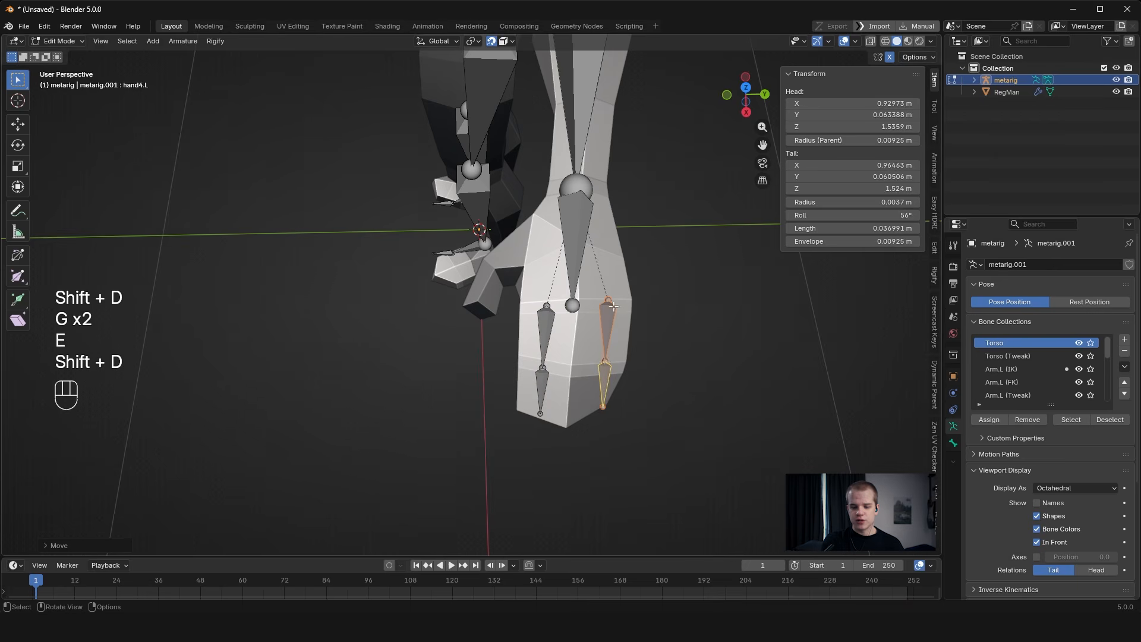
click(609, 299)
key(g)
click(608, 303)
click(606, 360)
key(g)
click(604, 366)
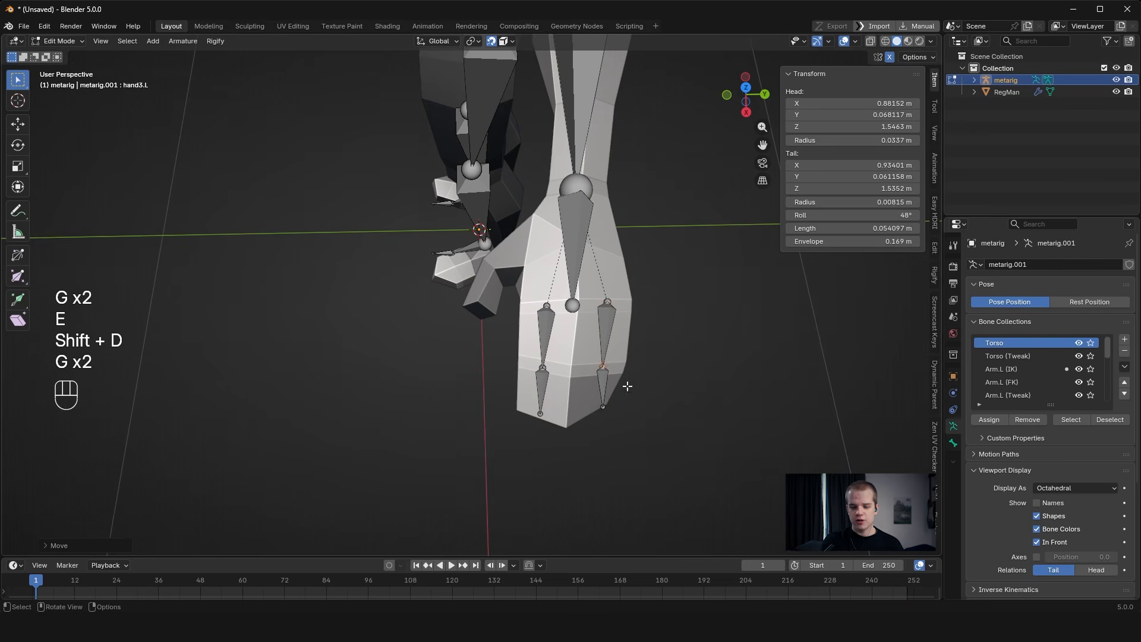
Pull the ends of both left fingertip bones inside the mesh, the thumb-side one to about X 0.963, Y 0.009, Z 1.527 m.
middle_drag(622, 398, 627, 330)
click(622, 353)
key(g)
click(617, 355)
key(g)
click(619, 355)
click(558, 354)
key(g)
click(557, 353)
middle_drag(557, 353, 609, 247)
Parent both left base finger bones to the left hand bone without connecting them, and clear the selection.
click(547, 313)
shift+click(618, 298)
shift+click(581, 230)
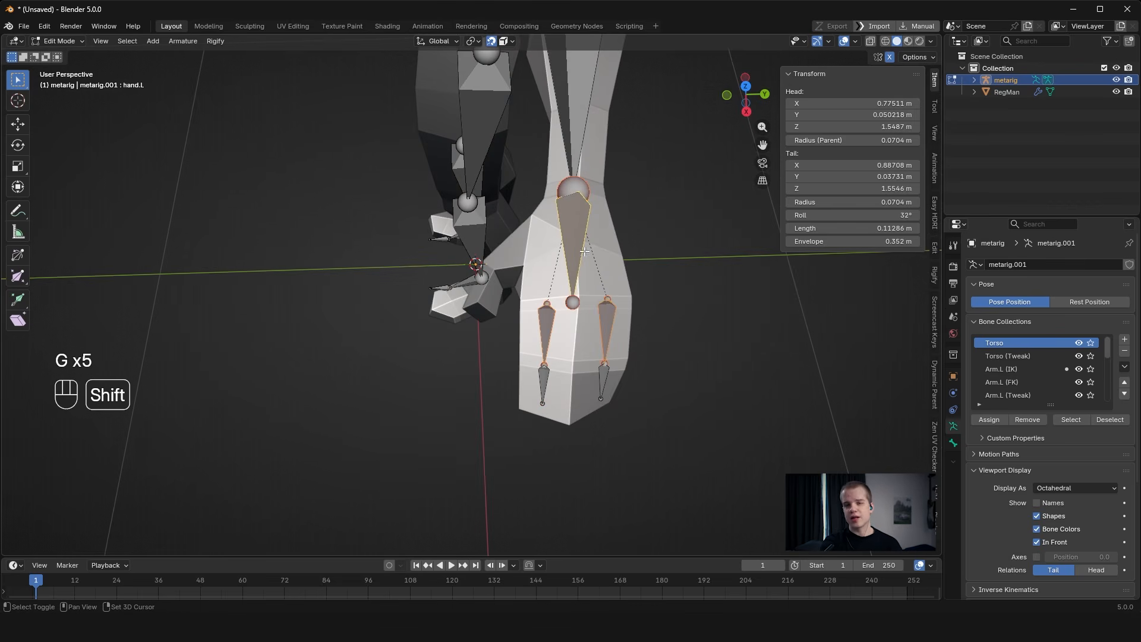
key(ctrl+p)
click(623, 271)
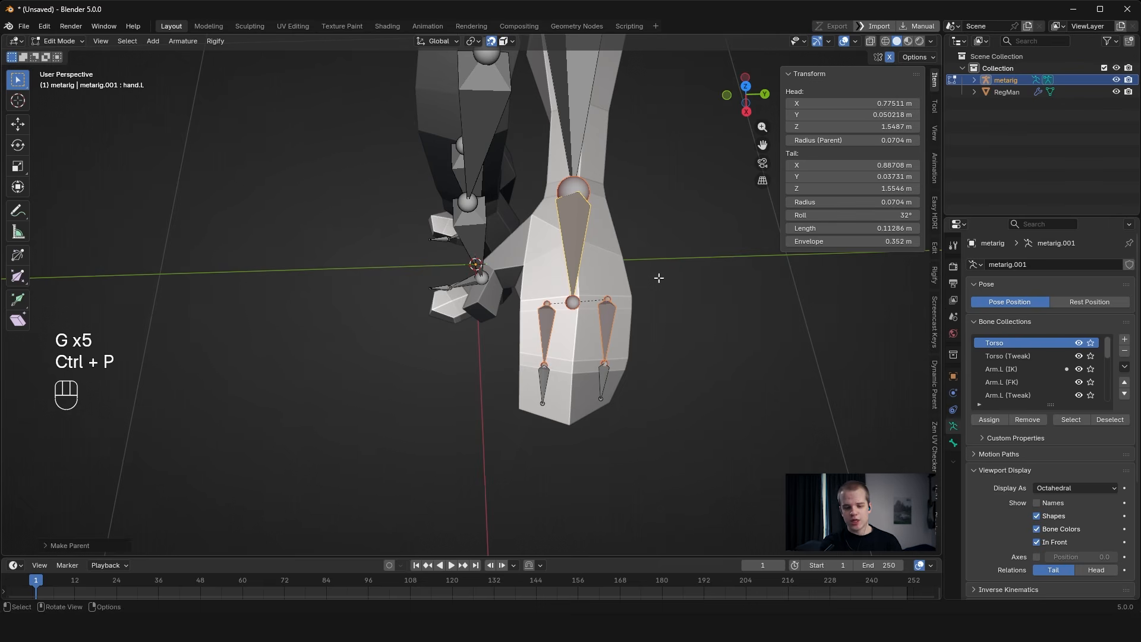
key(alt+a)
key(ctrl+Tab)
key(Tab)
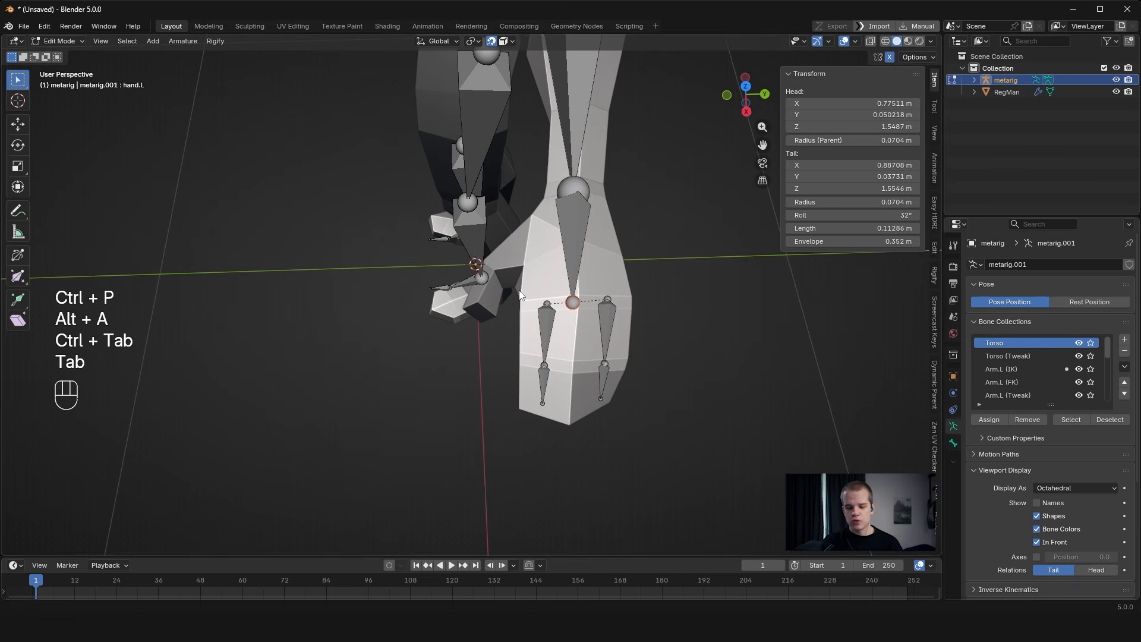
Duplicate the thumb-side base finger bone and snap the copy's head into the thumb's root, at about X 0.813, Y 0.014, Z 1.540 m.
middle_drag(640, 325, 722, 315)
shift+middle_drag(722, 315, 698, 349)
key(alt+a)
middle_drag(607, 344, 586, 425)
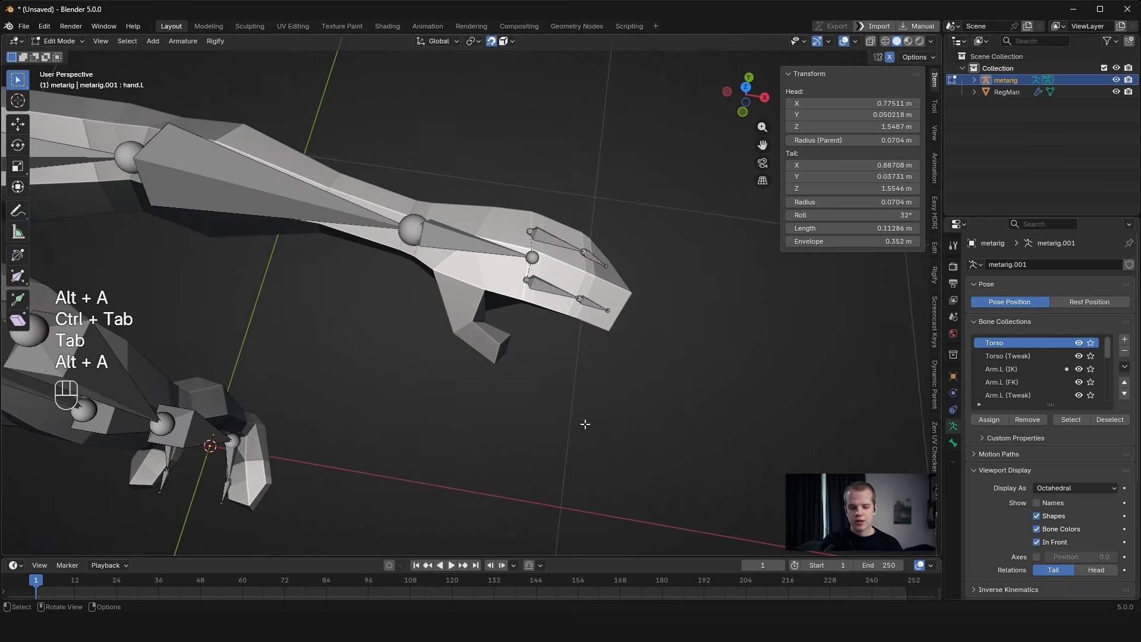
scroll(585, 424, up, 2)
click(594, 294)
key(shift+d)
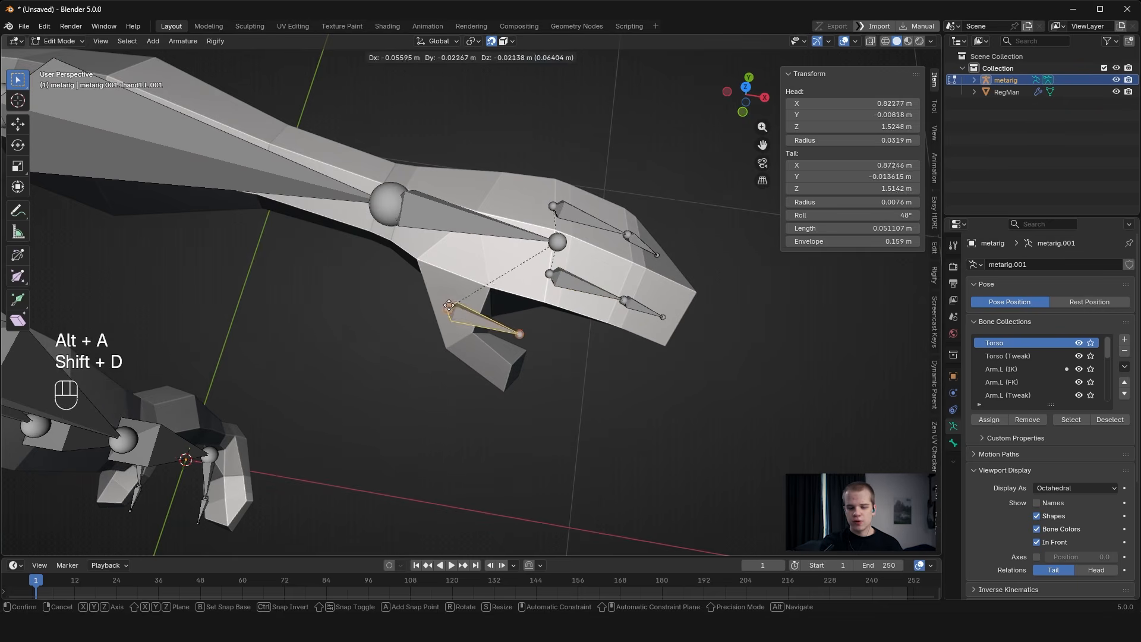
click(453, 292)
click(452, 290)
key(g)
click(456, 269)
key(g)
click(447, 259)
Snap the thumb bone's tail to the thumb's bend, about X 0.836, Y -0.025 m, and extrude a tip bone to about X 0.871, Y -0.040 m.
click(524, 319)
key(g)
click(462, 341)
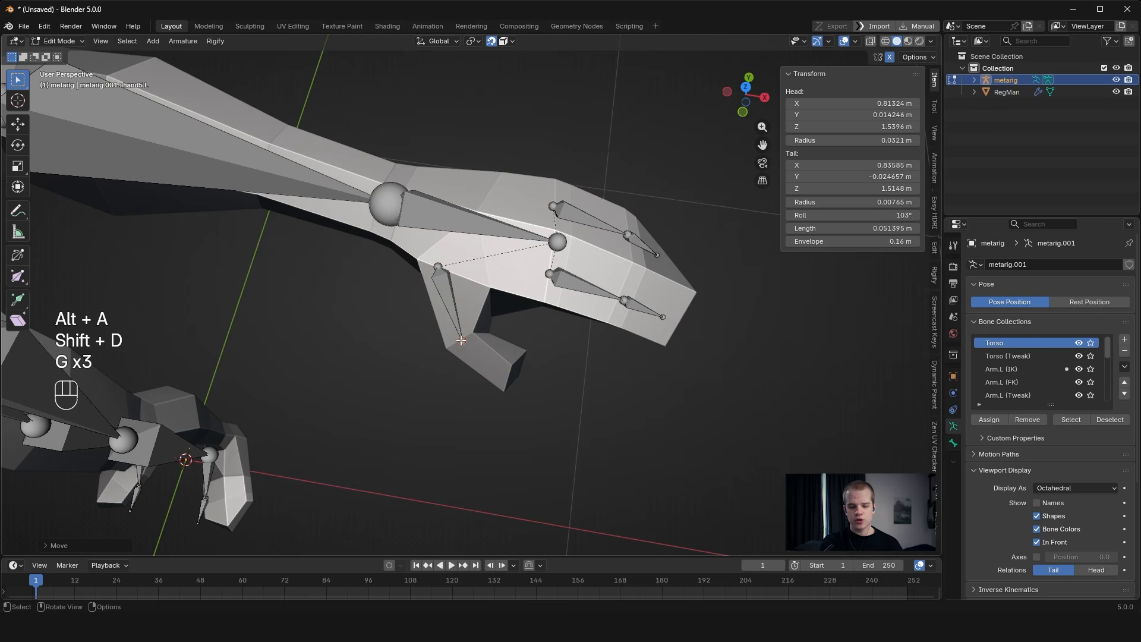
key(e)
click(517, 373)
Check the placement of the left thumb and finger bones inside the hand from the front and from above.
middle_drag(510, 372, 535, 463)
scroll(535, 464, down, 4)
key(grave)
click(487, 302)
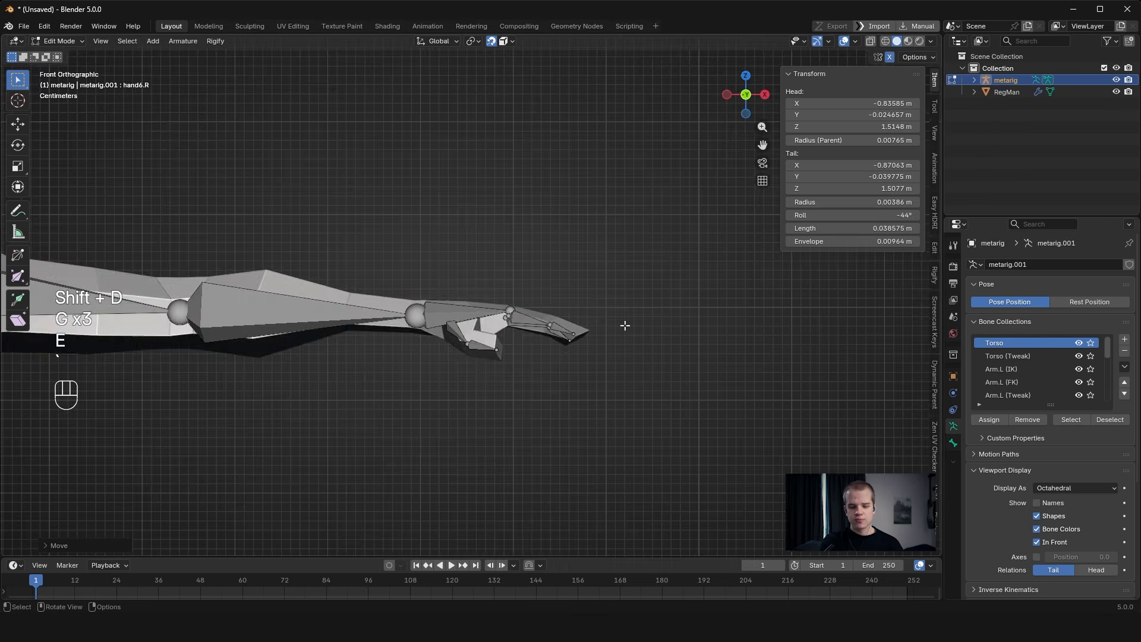
middle_drag(624, 326, 611, 408)
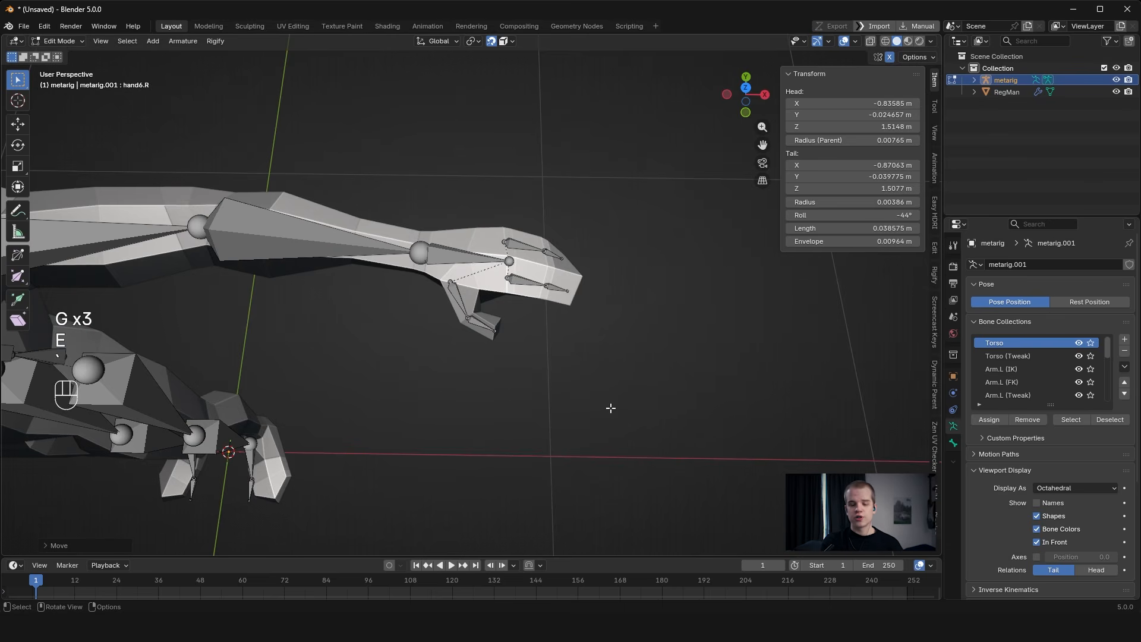
scroll(642, 314, up, 2)
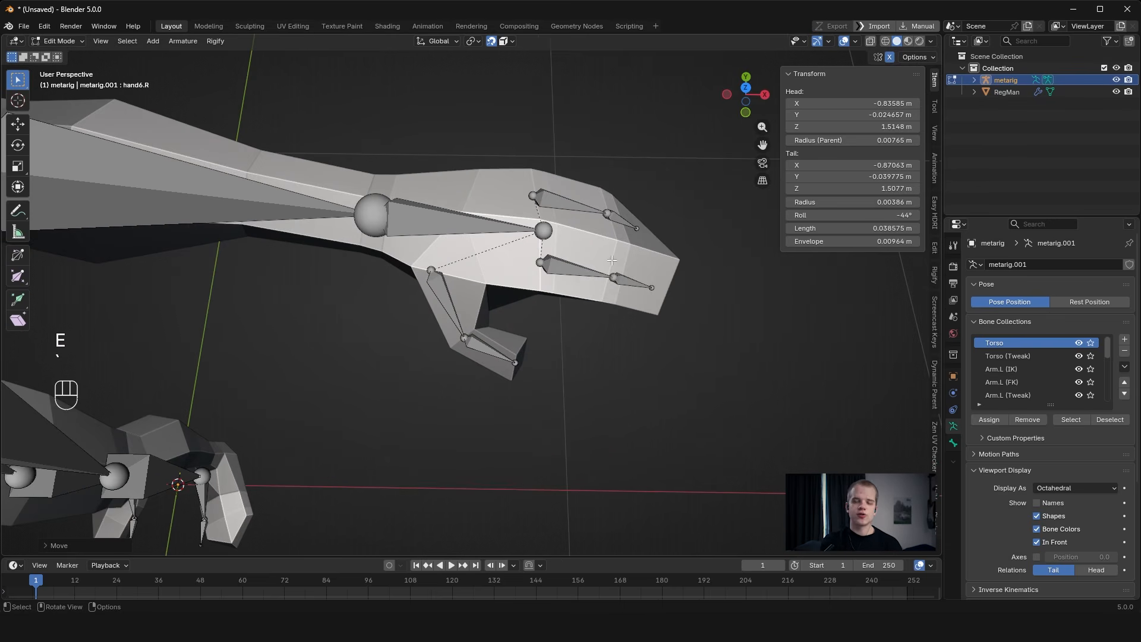
click(472, 223)
ctrl+middle_drag(640, 390, 784, 416)
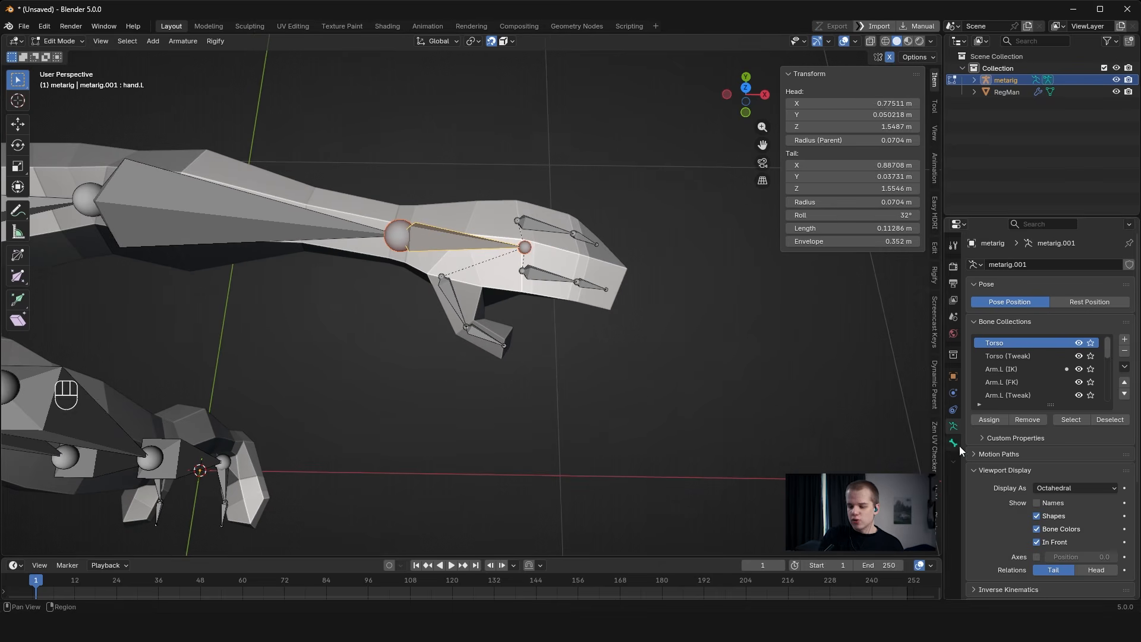
Rename the left thumb's first bone as thumbBase.L in the bone properties.
click(954, 442)
ctrl+middle_drag(214, 238, 213, 256)
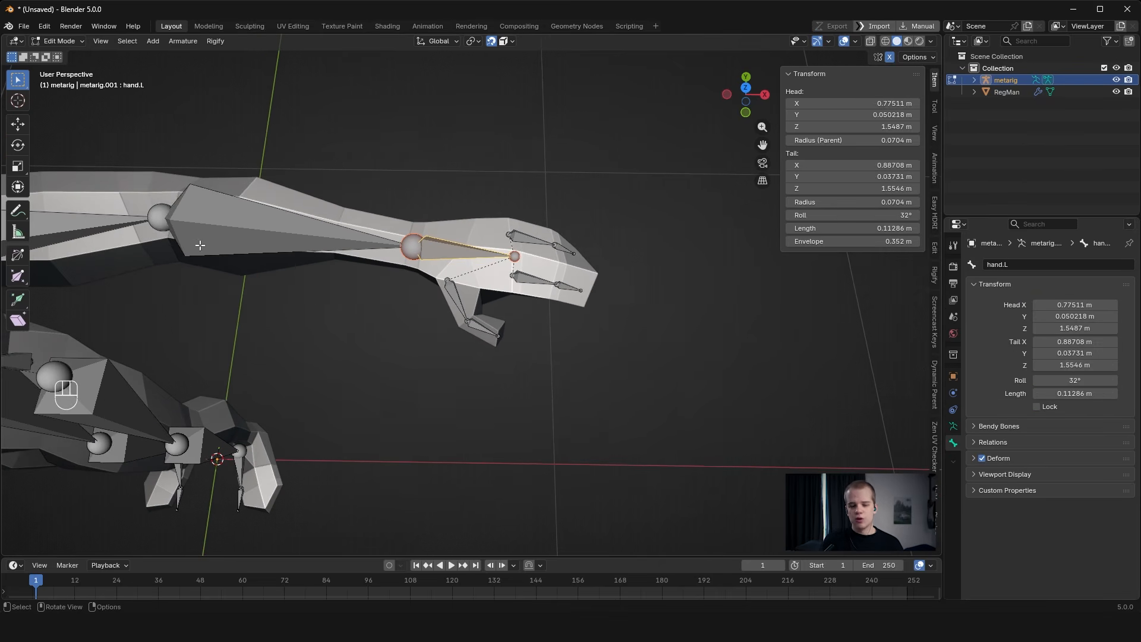
ctrl+middle_drag(491, 369, 588, 262)
click(466, 355)
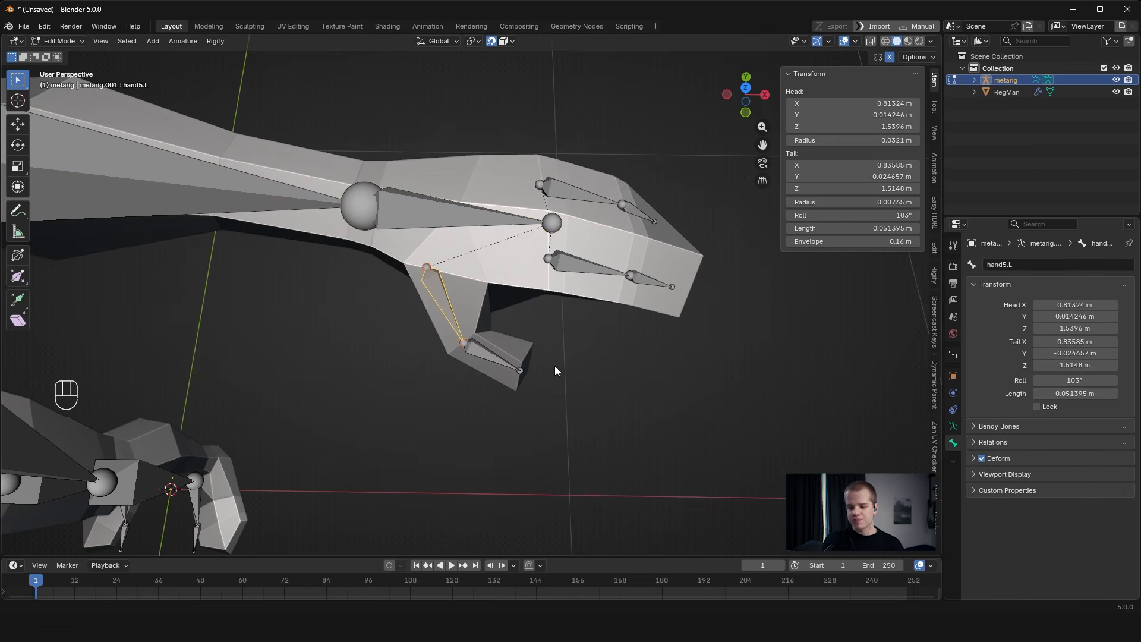
click(1036, 263)
text(thumb)
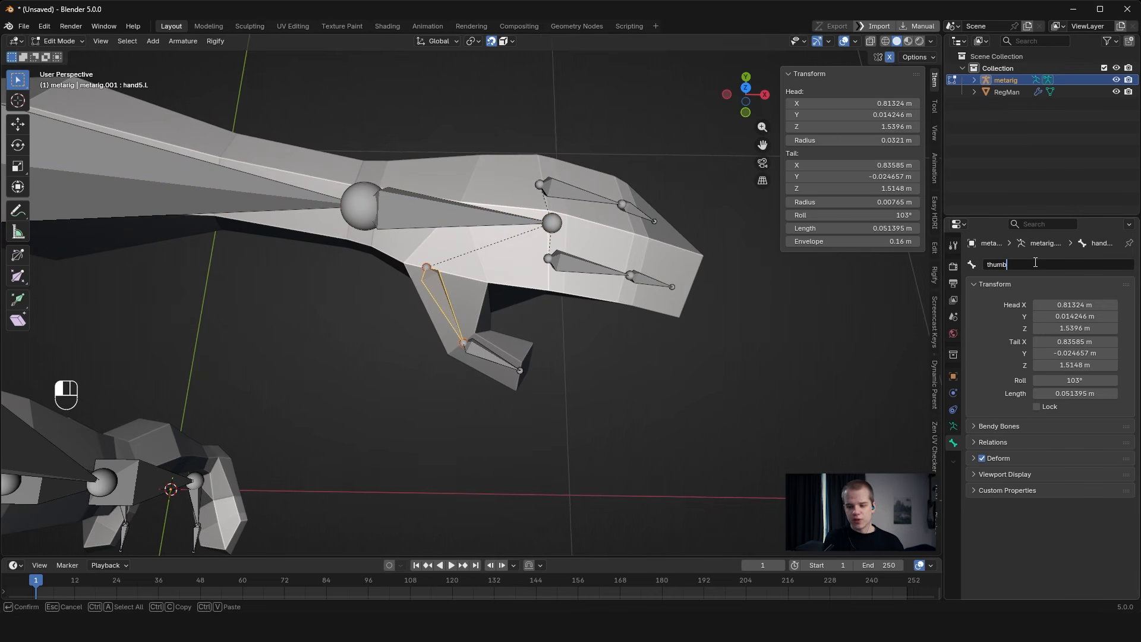
text(b)
key(BackSpace)
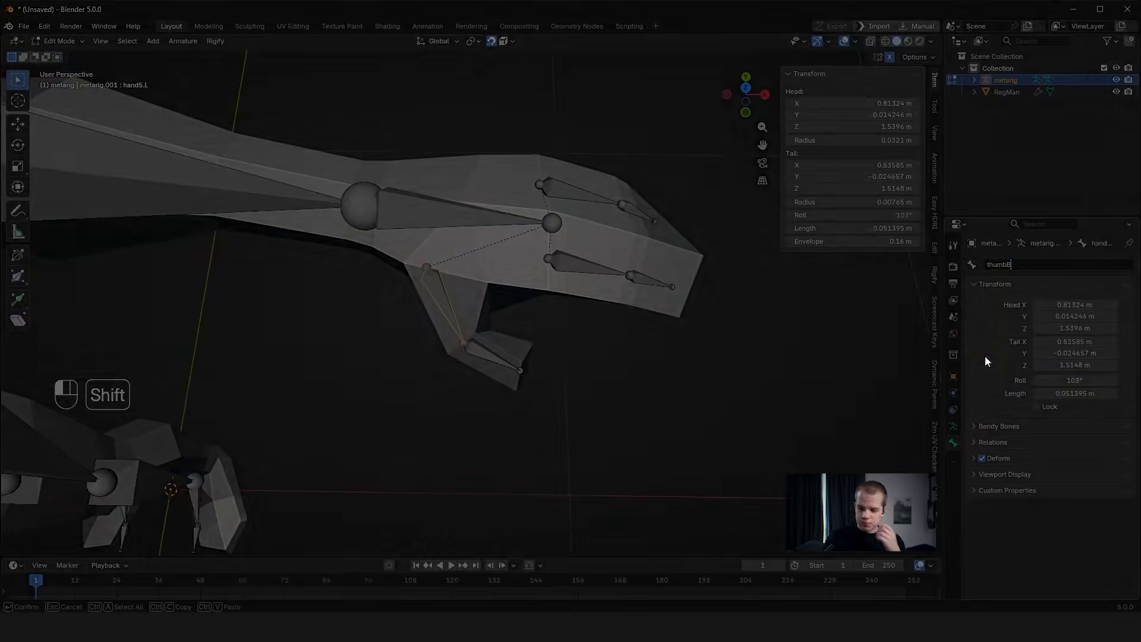
text(Base.L)
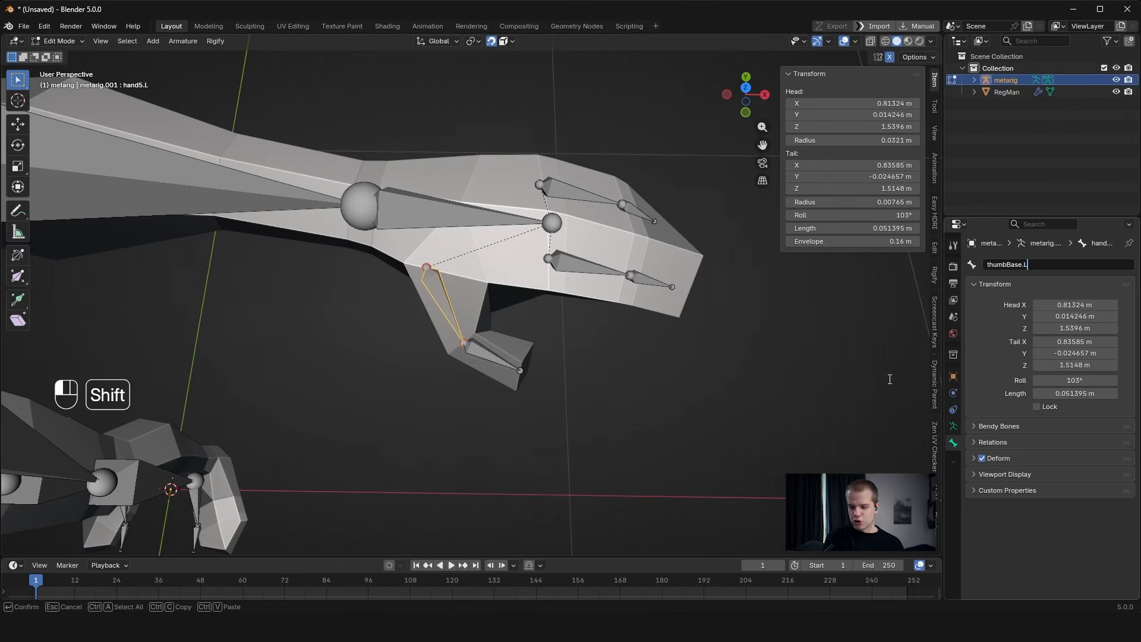
key(Return)
ctrl+middle_drag(713, 383, 617, 502)
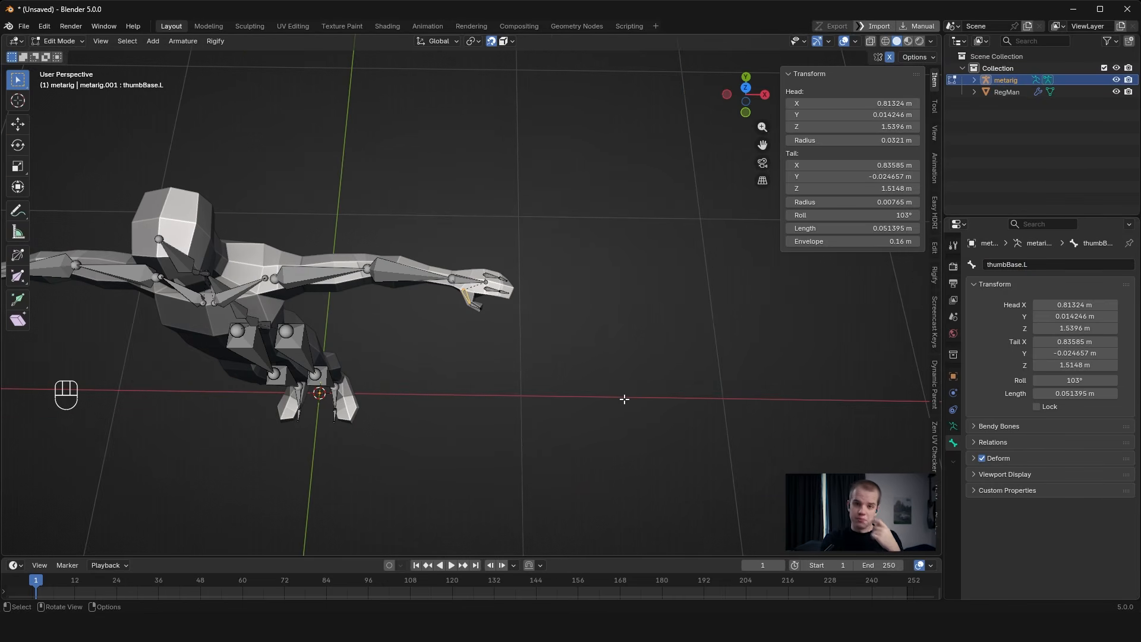
ctrl+middle_drag(624, 399, 661, 336)
key(ctrl)
key(ctrl)
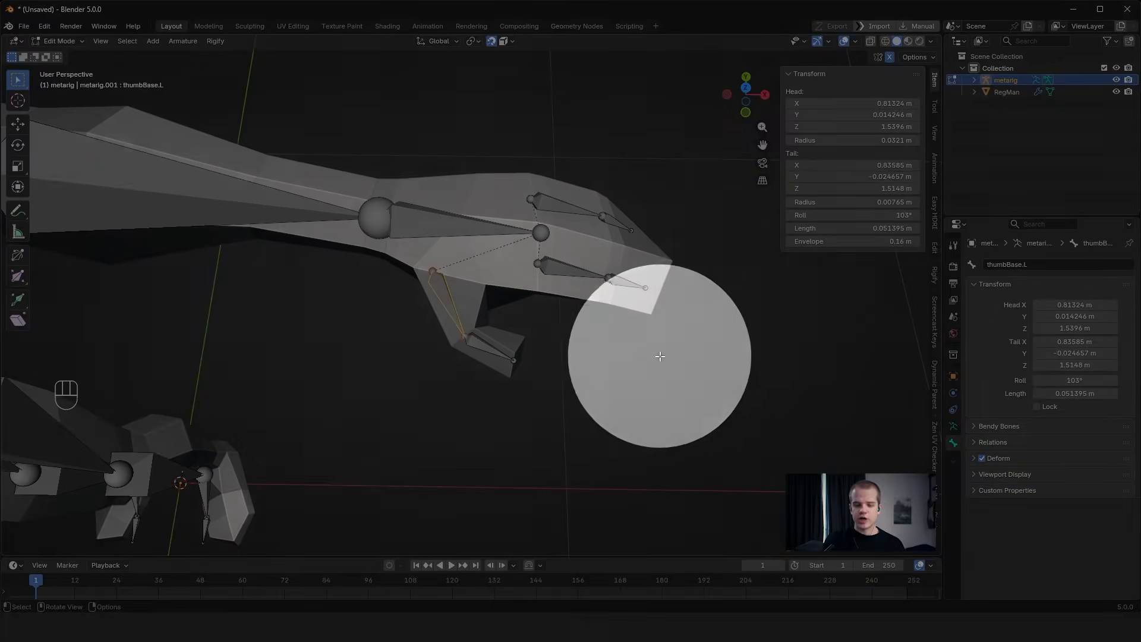
click(704, 349)
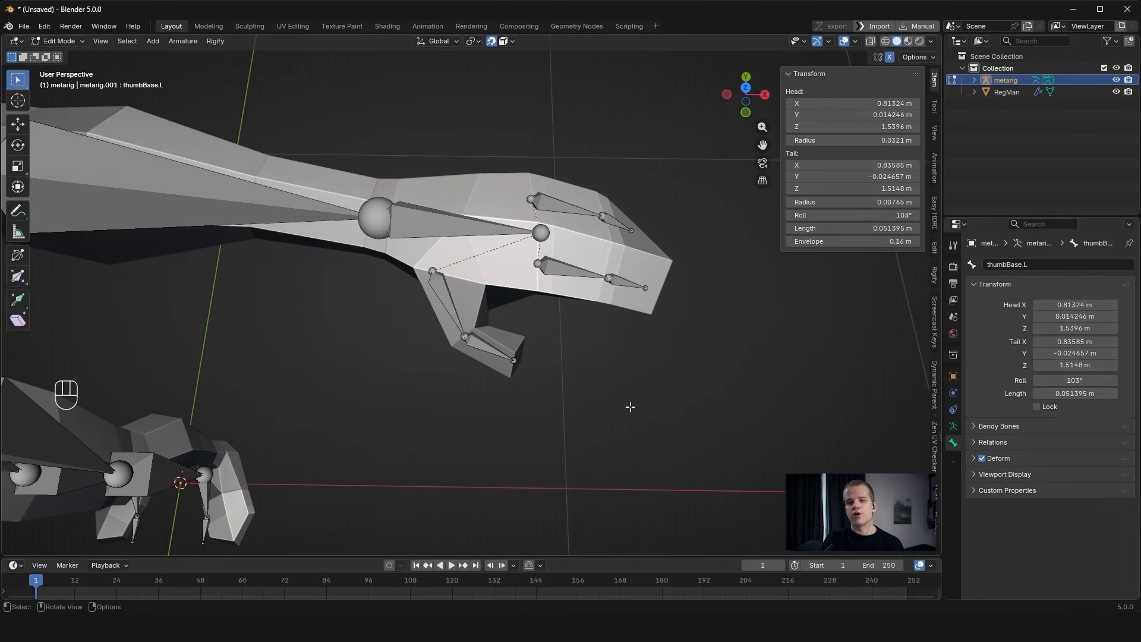
Rename the left thumb's end bone as thumbTip.L.
click(490, 350)
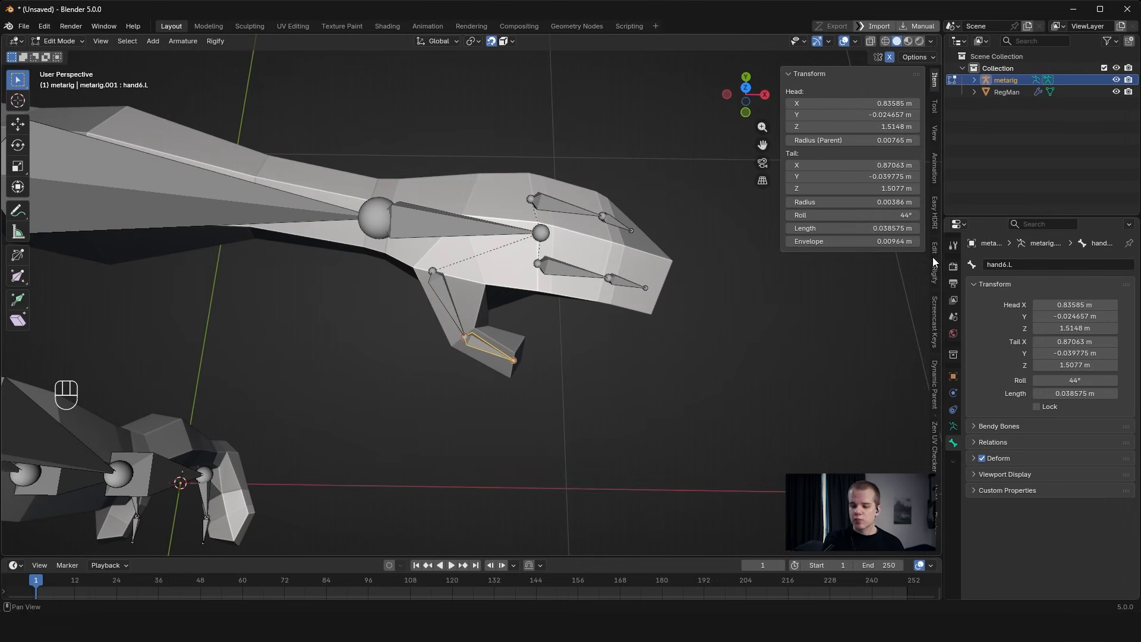
click(449, 300)
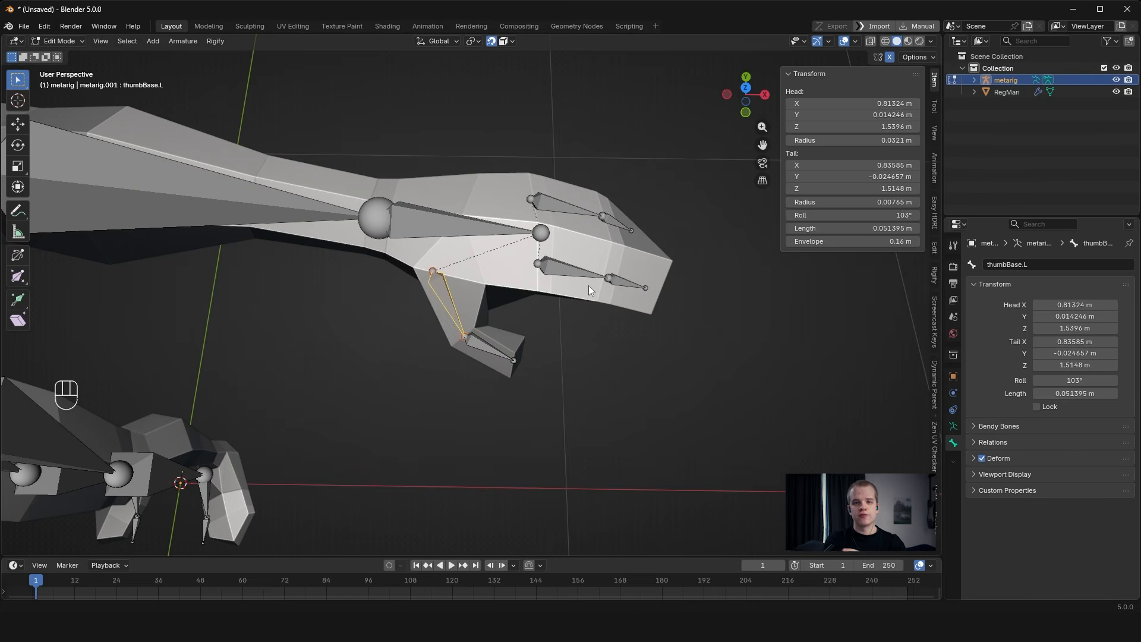
click(484, 344)
click(1017, 265)
text(ThumbT)
key(ctrl+BackSpace)
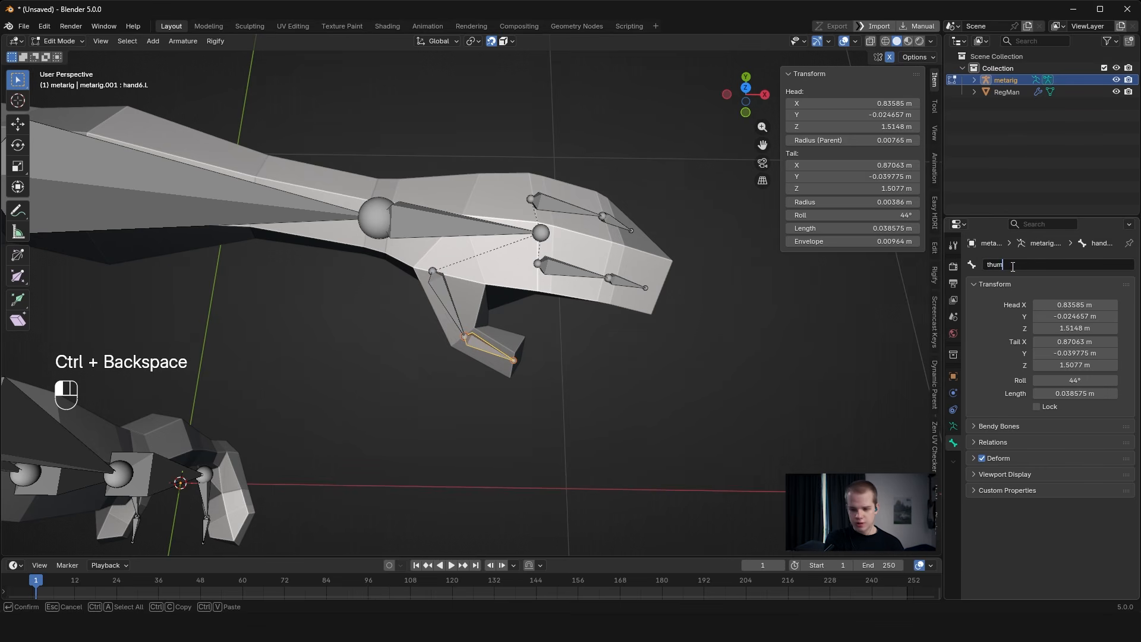
text(Tip.L)
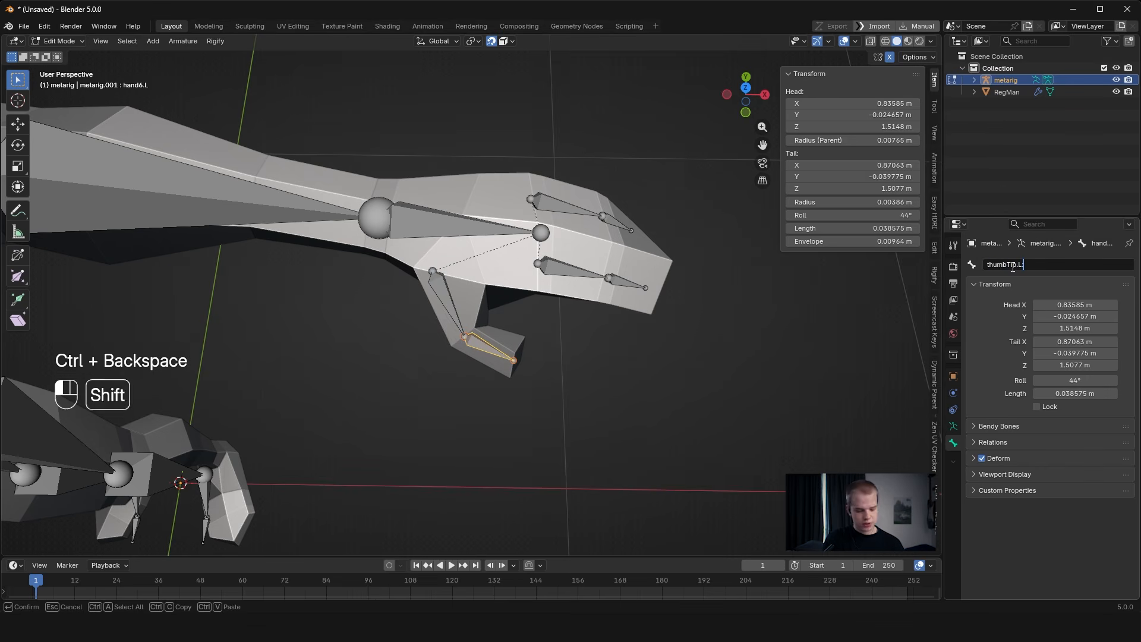
key(Return)
Rename the base bone of the thumb-side finger as finger1Base.L.
click(573, 269)
click(999, 267)
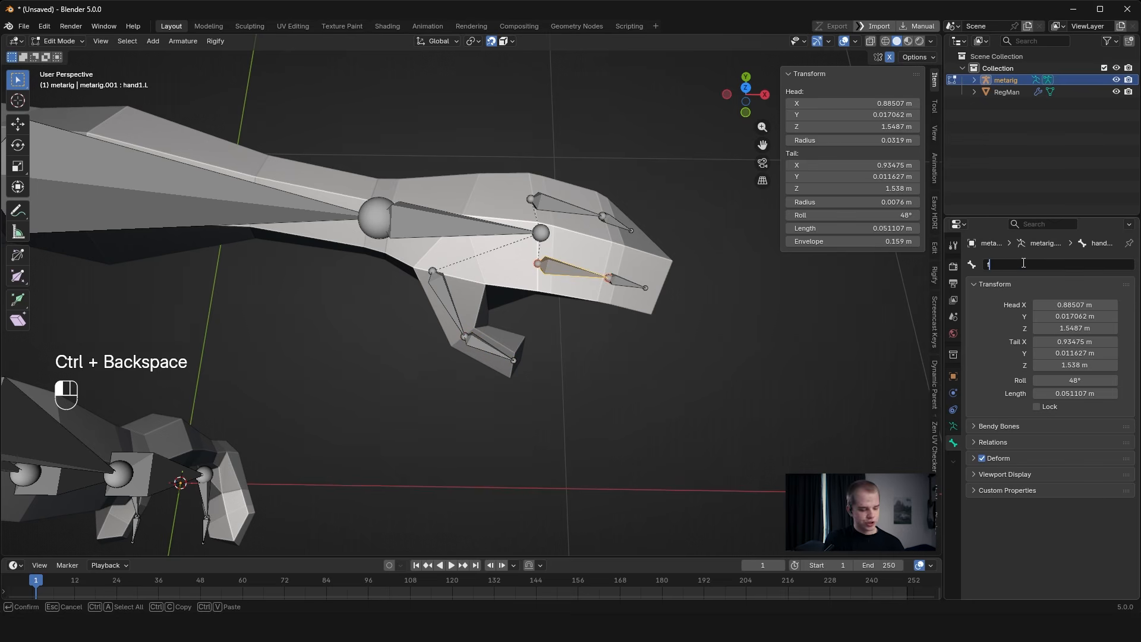
text(finger1)
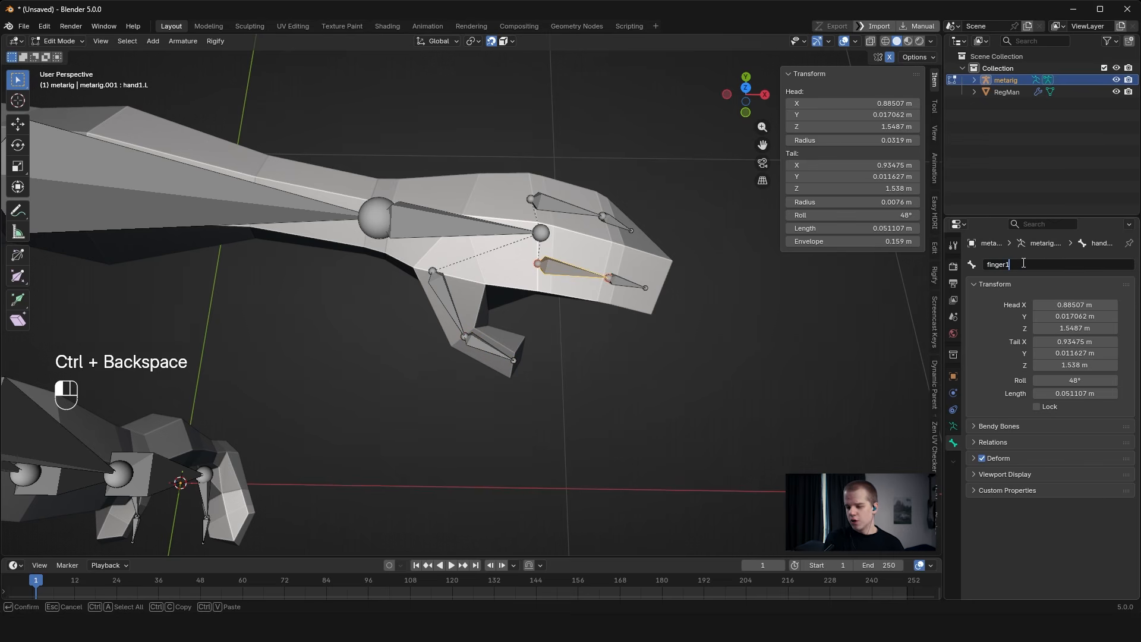
text(Base)
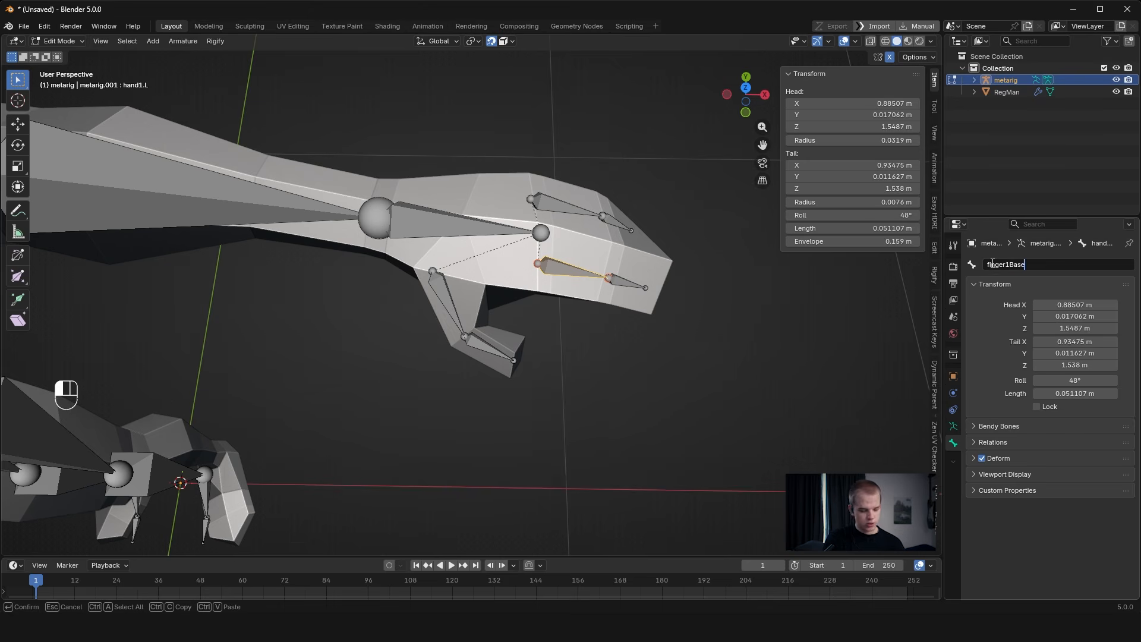
key(Return)
Select the child of the thumb-side base finger bone and rename it as thumb1Tip.L.
key(bracketright)
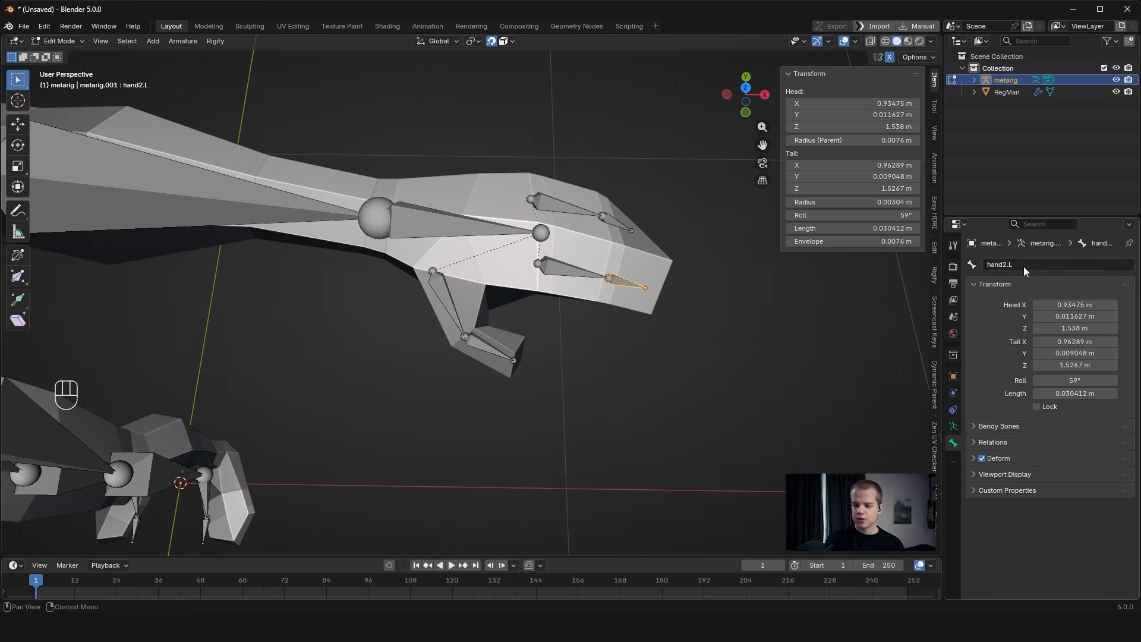
click(1027, 267)
text(thumb1Tip.L)
key(Return)
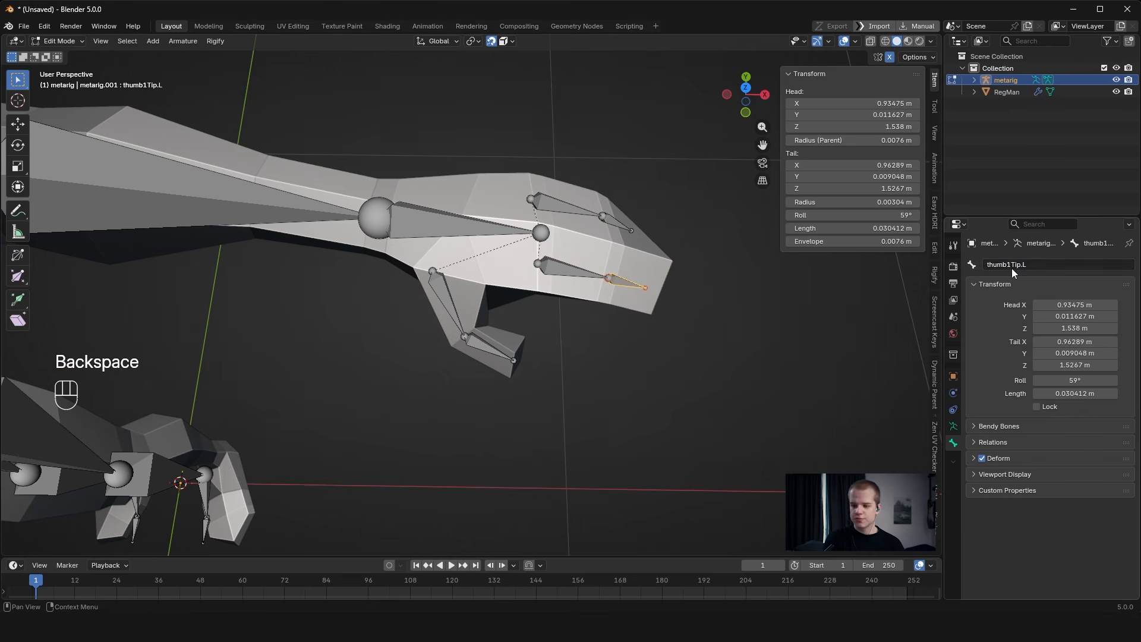
Rename the base bone of the outer finger as finger2Base.L, and select the thumb-side base finger bone.
click(568, 208)
click(1016, 264)
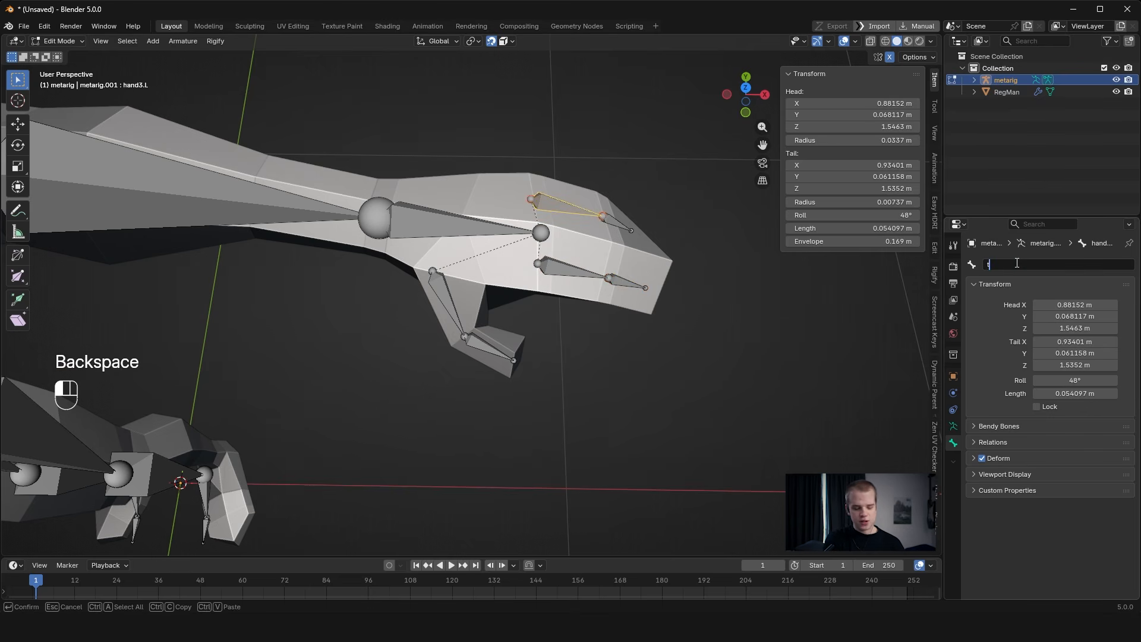
text(thumb)
key(BackSpace)
key(BackSpace)
key(BackSpace)
key(BackSpace)
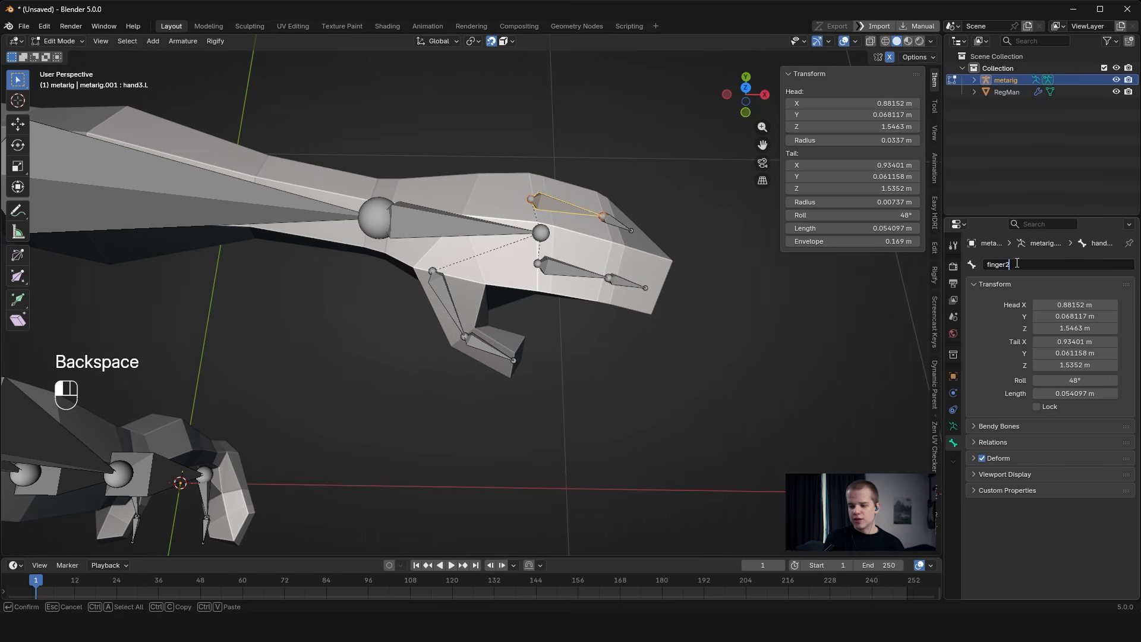
text(Base.L)
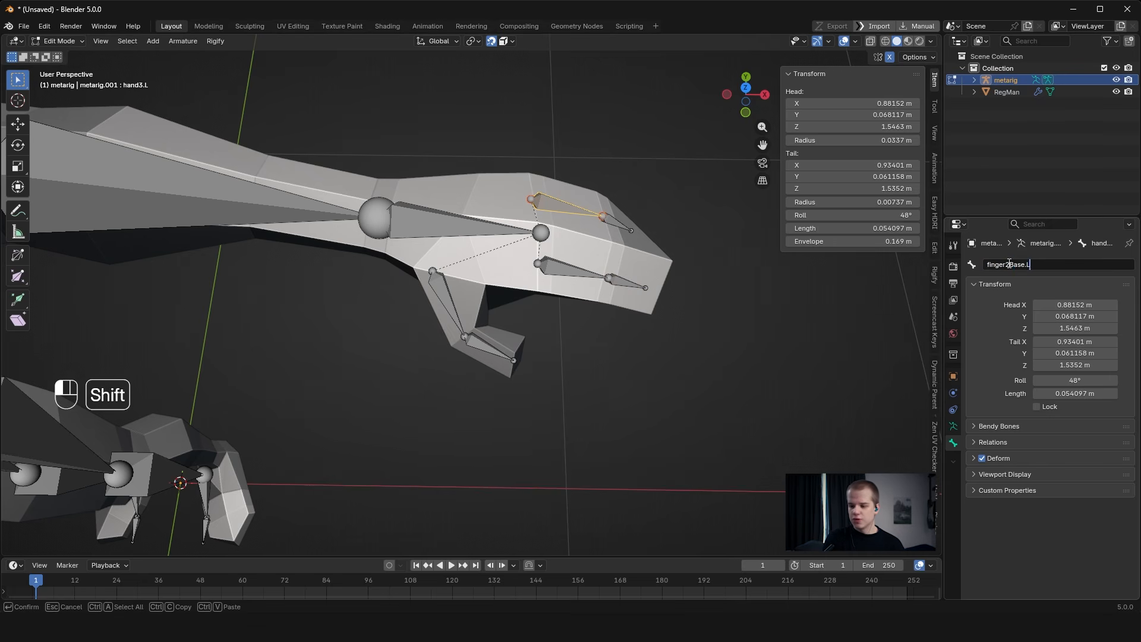
key(Return)
click(585, 255)
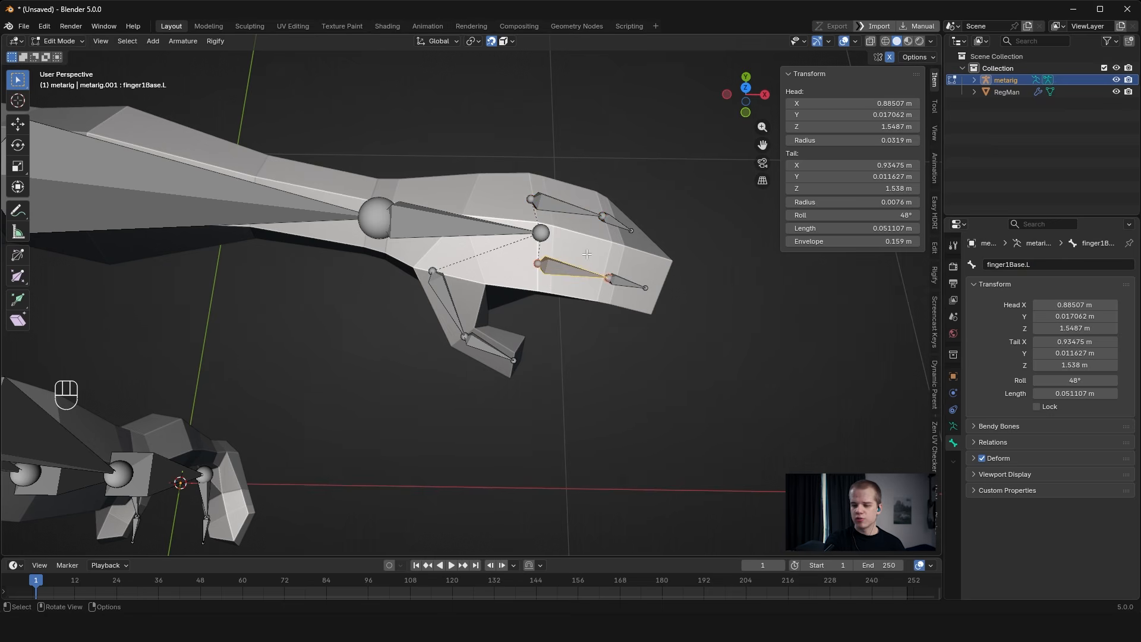
Rename the tip bone of the outer finger as finger2Tip.L.
click(619, 222)
click(1029, 259)
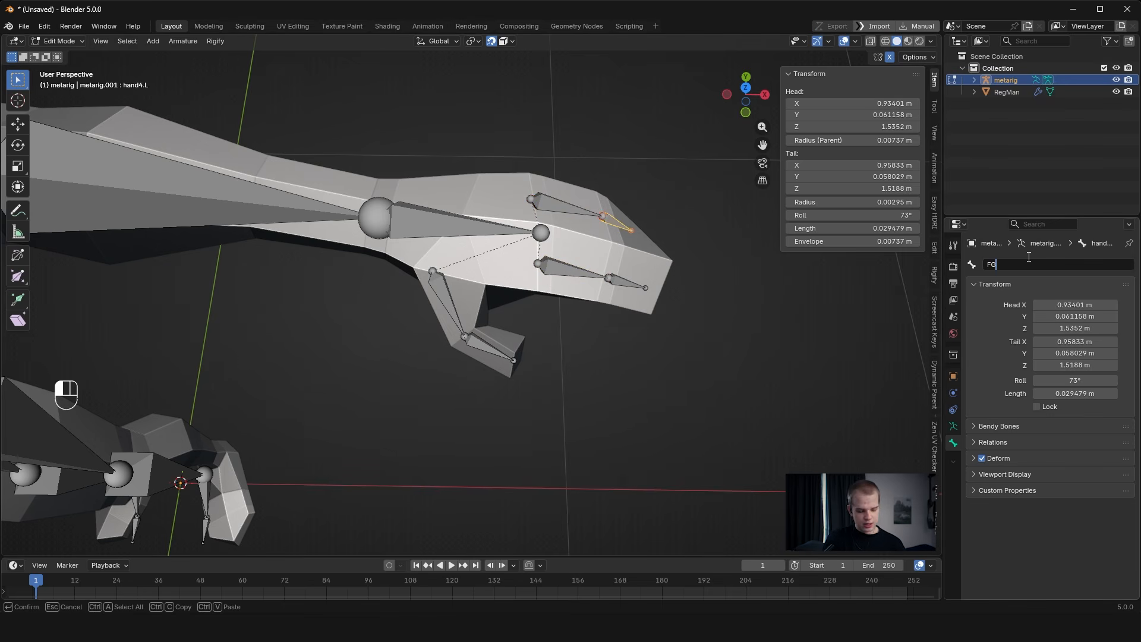
key(BackSpace)
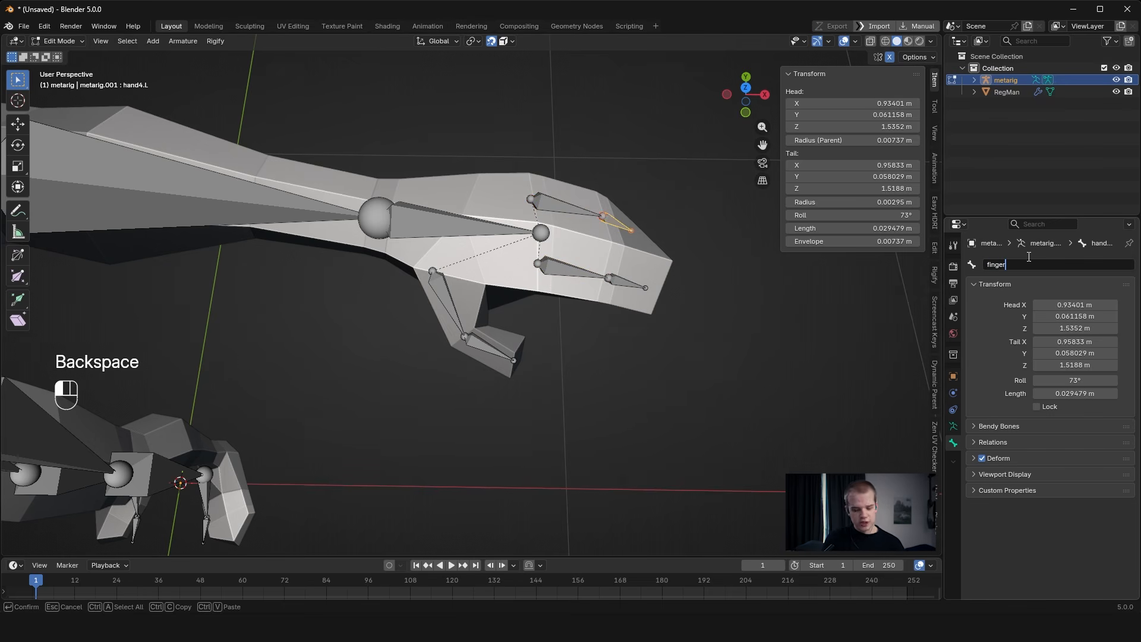
text(finger2Tip.L)
key(Return)
Collapse the left shoulder bone's outer joint and the upper arm's head joint onto one point by scaling them together to 0.
ctrl+middle_drag(645, 410, 597, 470)
middle_drag(597, 470, 667, 408)
key(a)
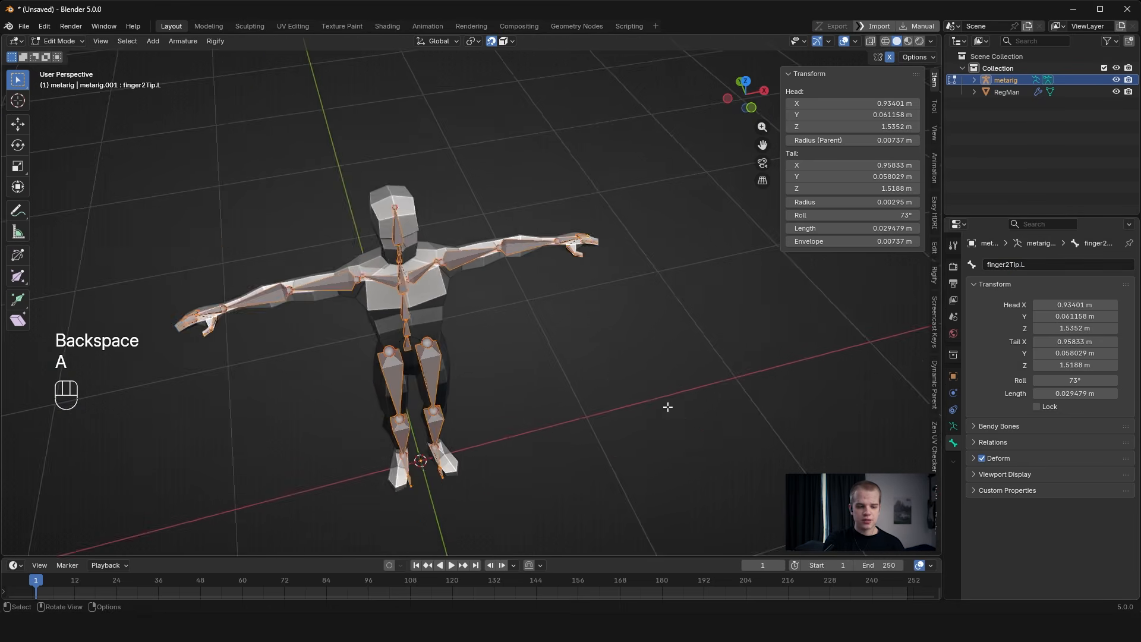
key(grave)
key(alt+a)
ctrl+middle_drag(658, 365, 666, 255)
key(alt+a)
click(602, 355)
shift+click(624, 376)
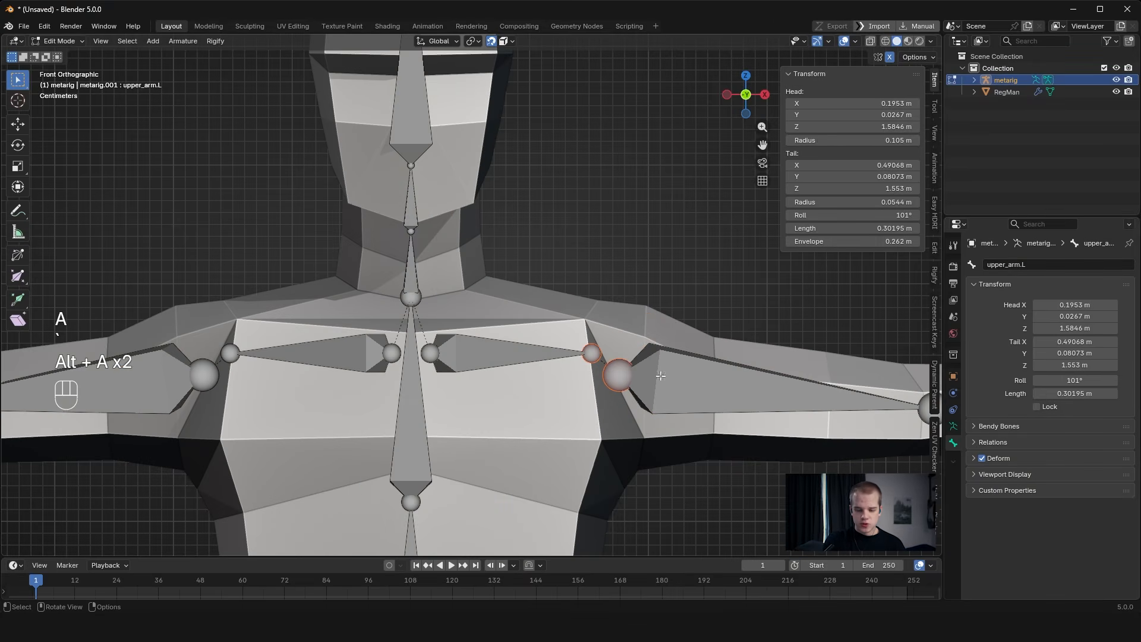
key(m)
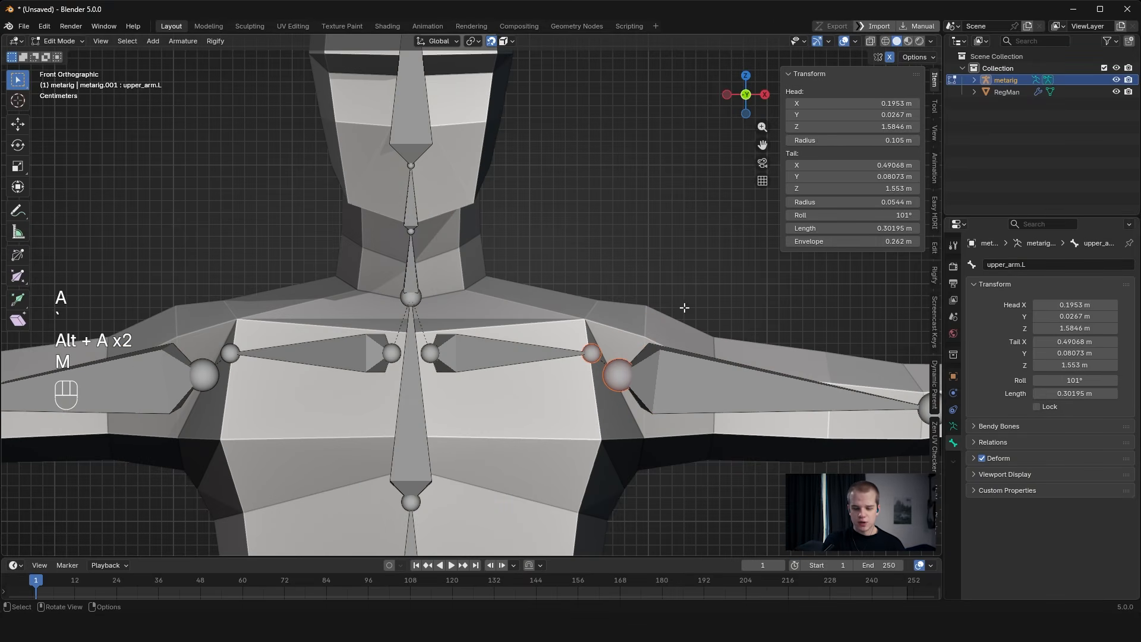
key(s)
key(Escape)
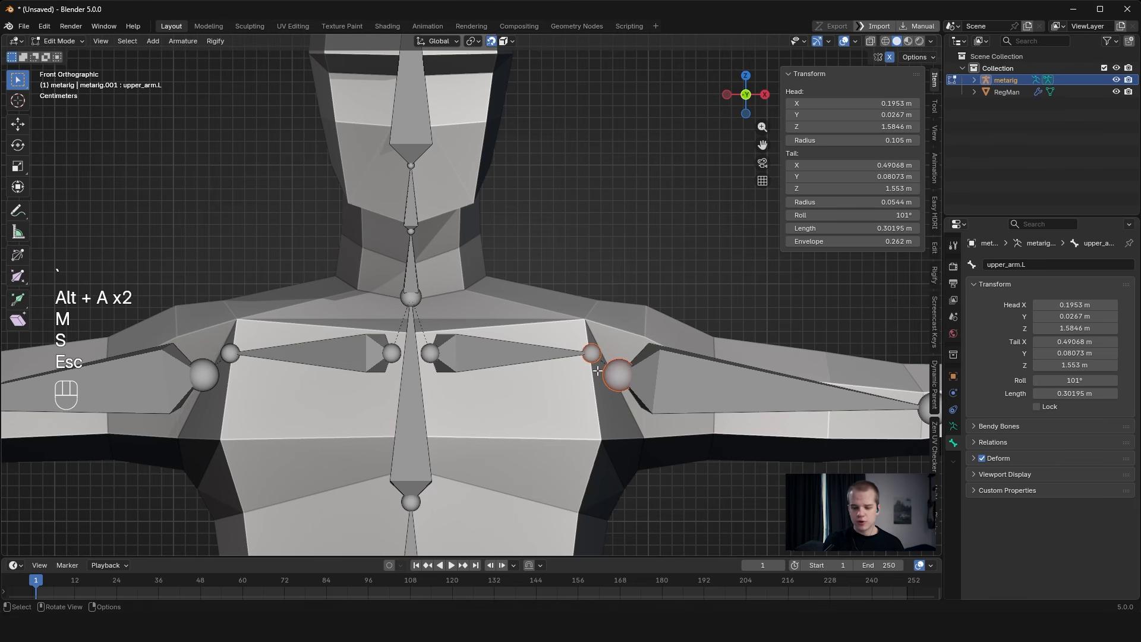
key(s)
key(0)
key(Return)
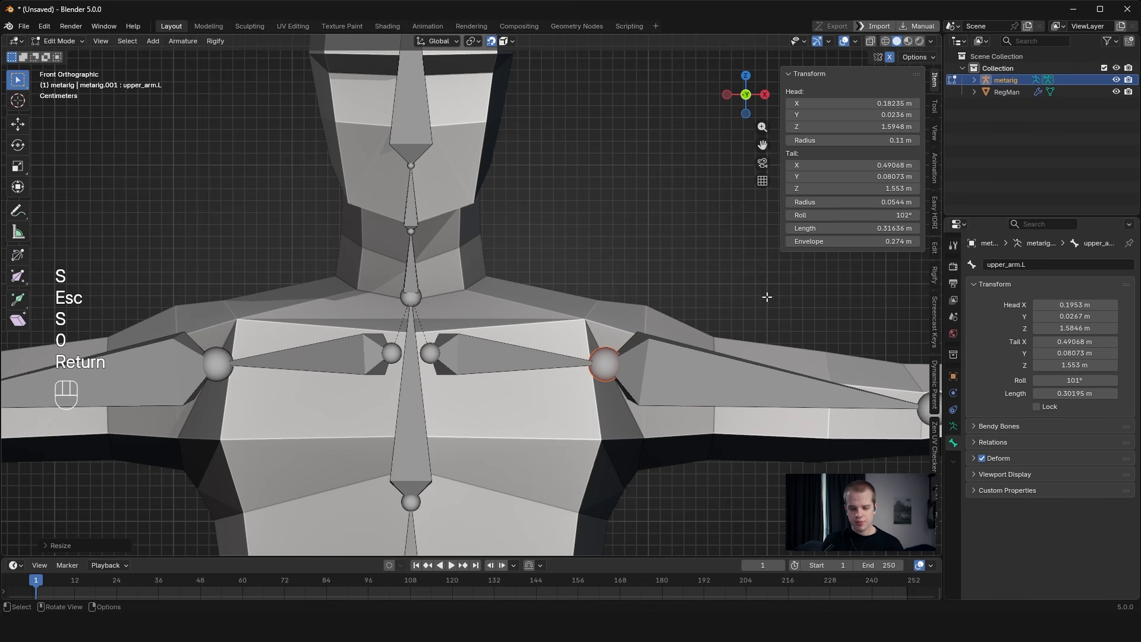
Parent the left upper arm bone to the left shoulder bone with a connected joint.
key(z)
click(692, 356)
key(z)
shift+click(552, 356)
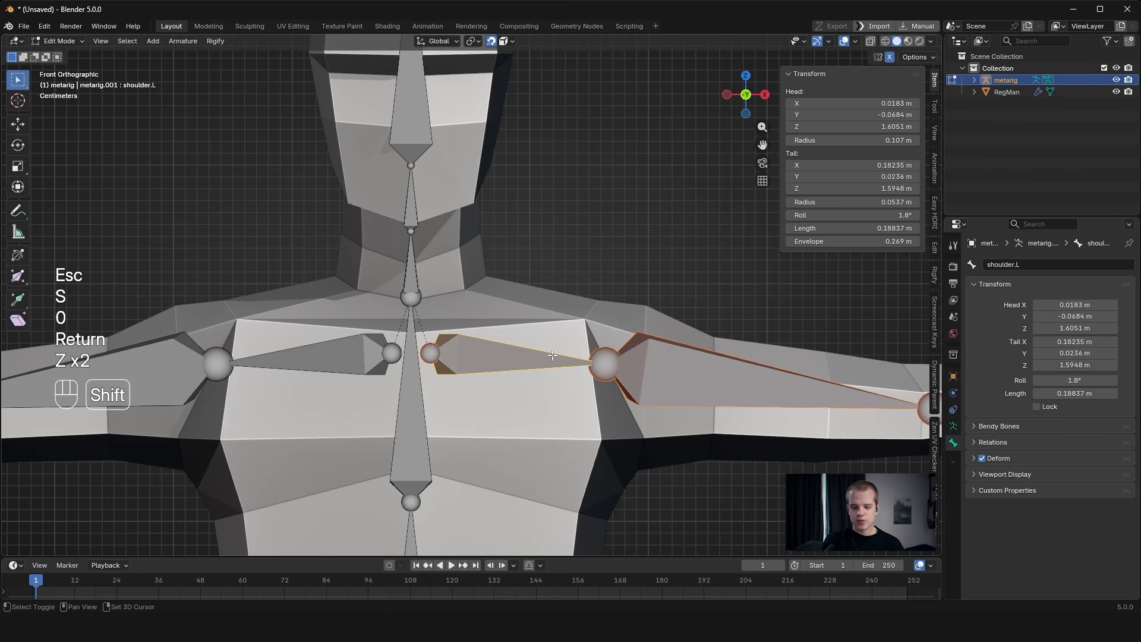
key(ctrl+p)
click(574, 384)
key(alt+a)
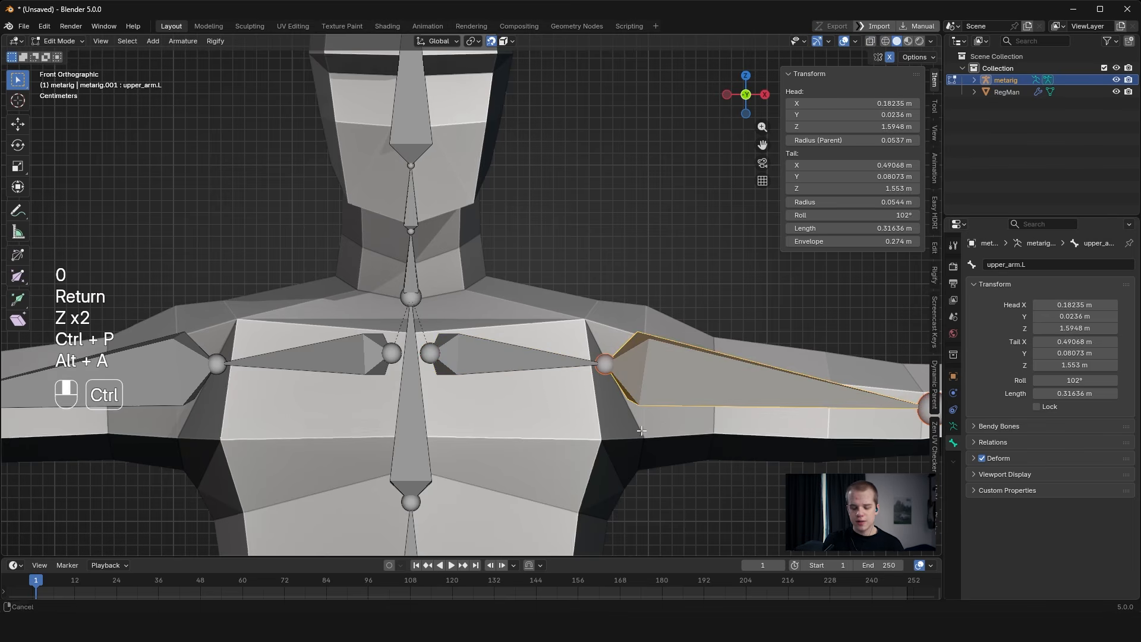
Test the left shoulder bone's rotation in Pose Mode, cancel it and return to Edit Mode.
scroll(695, 372, down, 3)
key(alt+a)
key(ctrl+Tab)
click(544, 337)
key(r)
key(Escape)
scroll(628, 354, up, 2)
key(Tab)
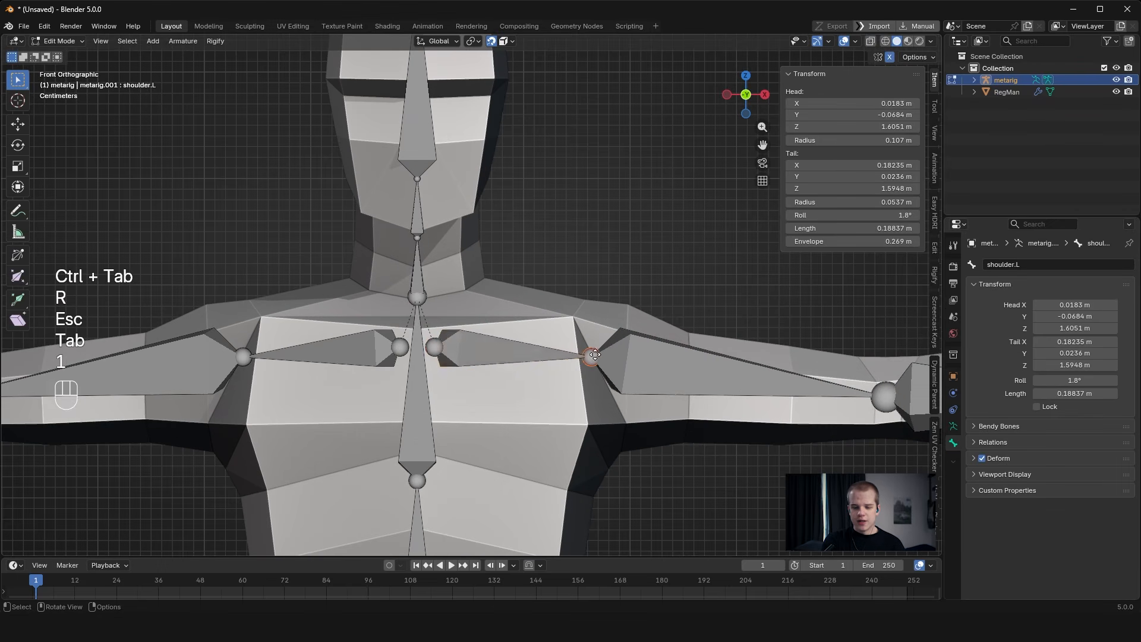
Move the joint between the left shoulder and upper arm to about X 0.180 m, Z 1.586 m.
key(1)
key(g)
ctrl+click(733, 294)
scroll(733, 294, down, 6)
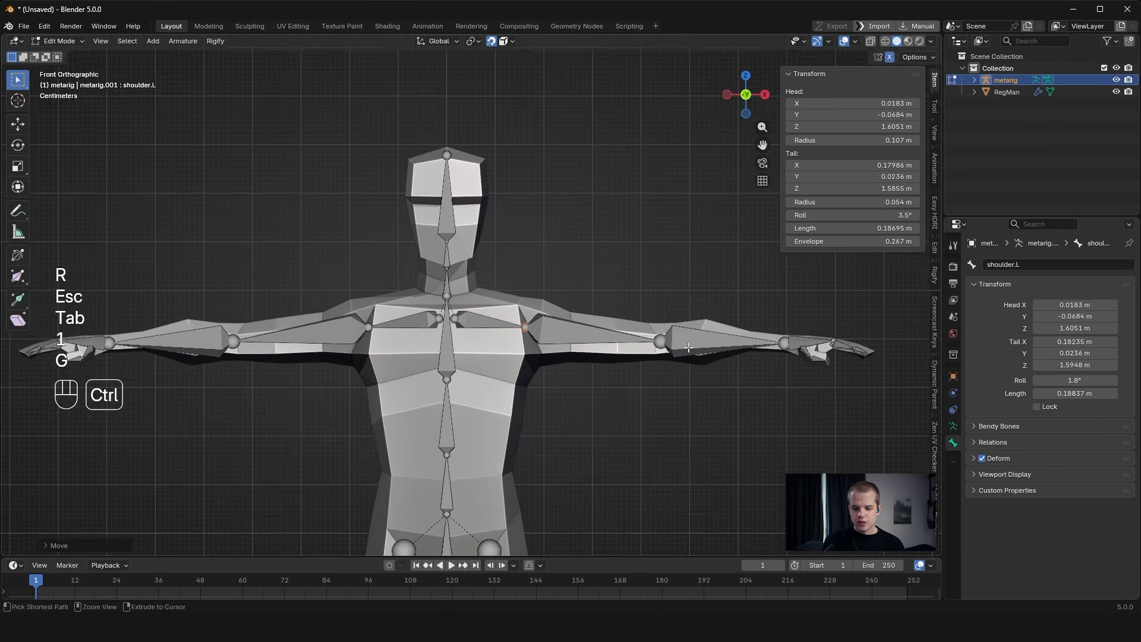
scroll(618, 322, up, 6)
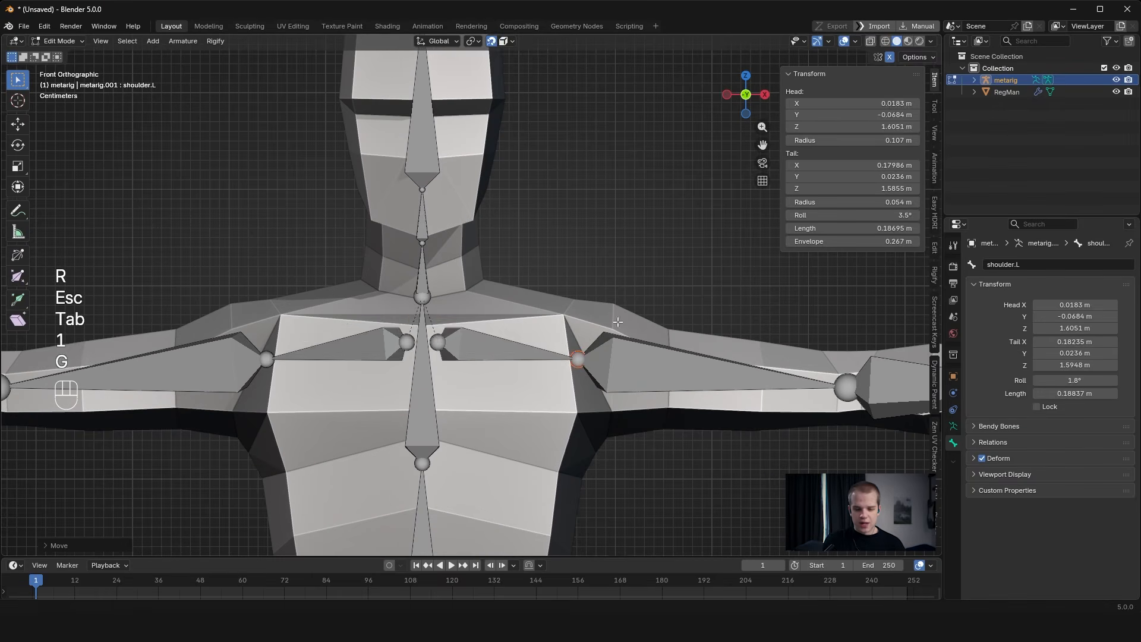
Move the left shoulder bone's inner head to about Z 1.621 m and its outer joint to about Z 1.604 m.
click(438, 342)
key(g)
click(439, 327)
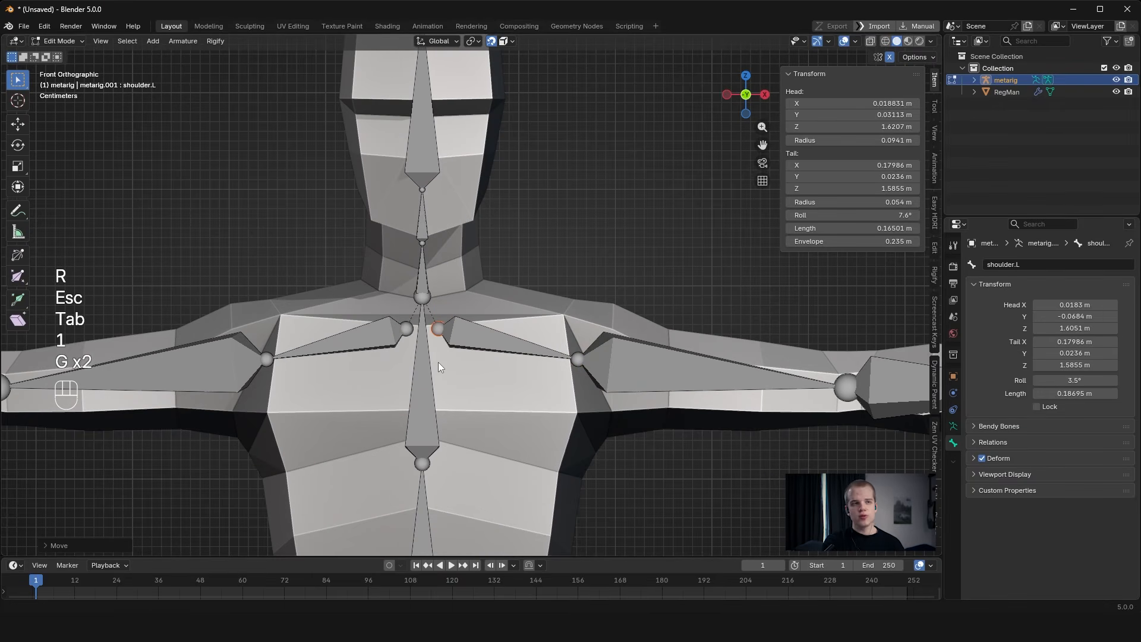
click(579, 357)
key(g)
click(576, 340)
scroll(640, 318, up, 3)
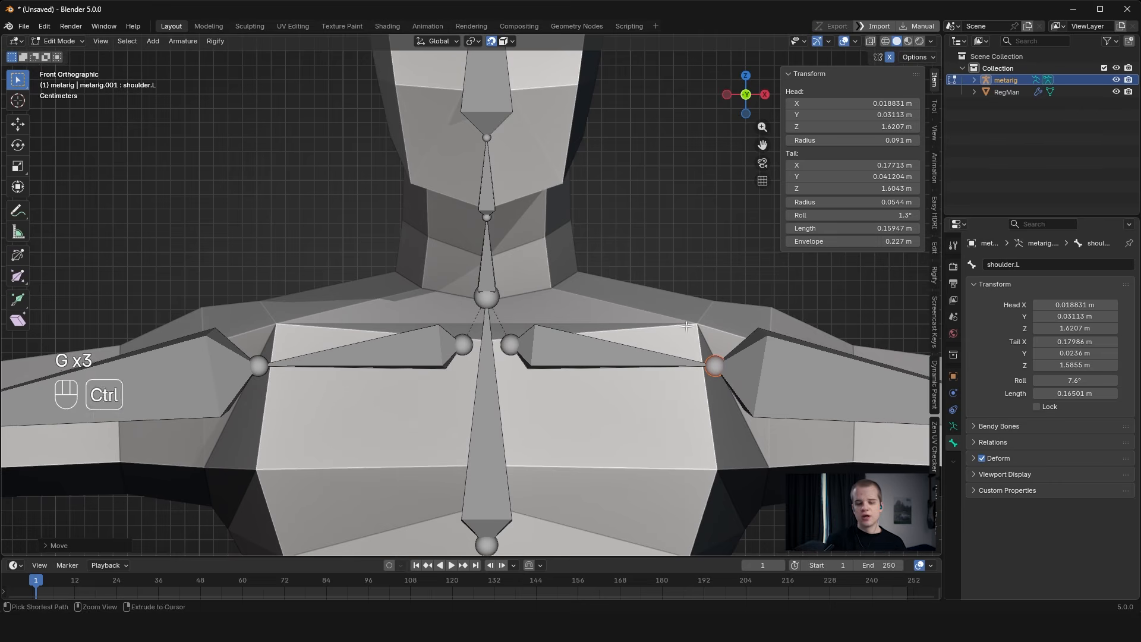
In wireframe from the side, parent the lower neck bone to the top spine bone spine.003 with a connected joint.
ctrl+middle_drag(602, 327, 603, 386)
middle_drag(603, 387, 556, 382)
key(grave)
ctrl+middle_drag(650, 387, 646, 328)
key(z)
click(525, 301)
key(g)
key(Escape)
shift+click(535, 270)
shift+click(542, 316)
key(ctrl+p)
click(551, 321)
key(alt+a)
Move the joint between the top spine bone and the lower neck bone to about Y 0.049 m, Z 1.672 m.
shift+scroll(630, 319, up, 3)
key(Tab)
key(Tab)
key(1)
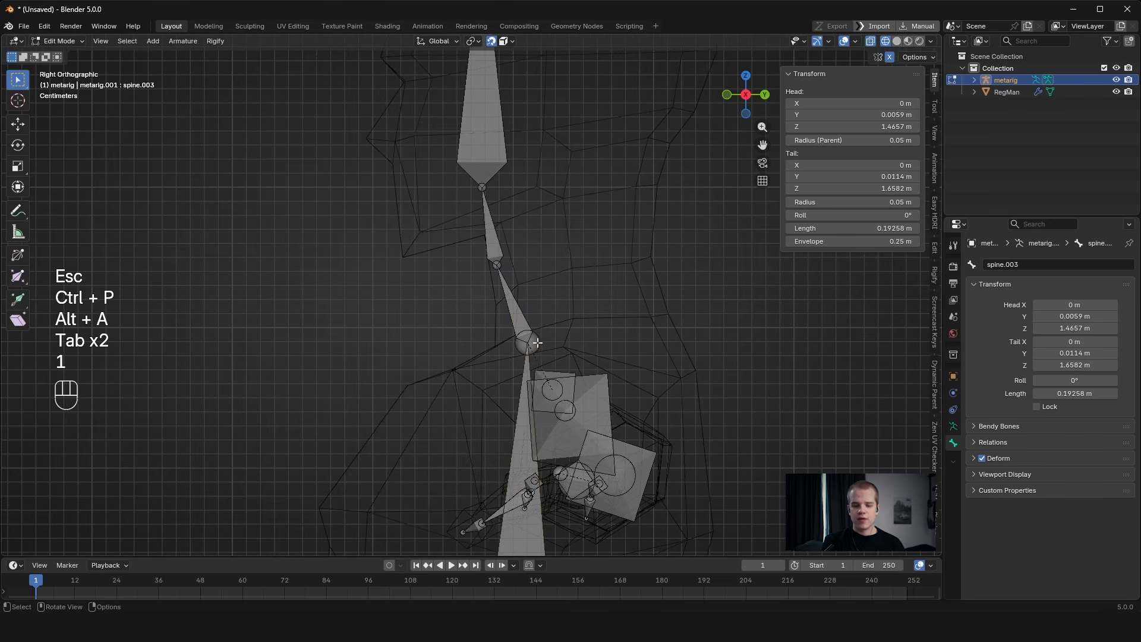
click(537, 342)
key(g)
click(579, 324)
Dissolve the joint between the two neck bones and move the neck-to-head joint to about Y 0.041 m, Z 1.770 m.
shift+scroll(528, 323, up, 3)
click(495, 321)
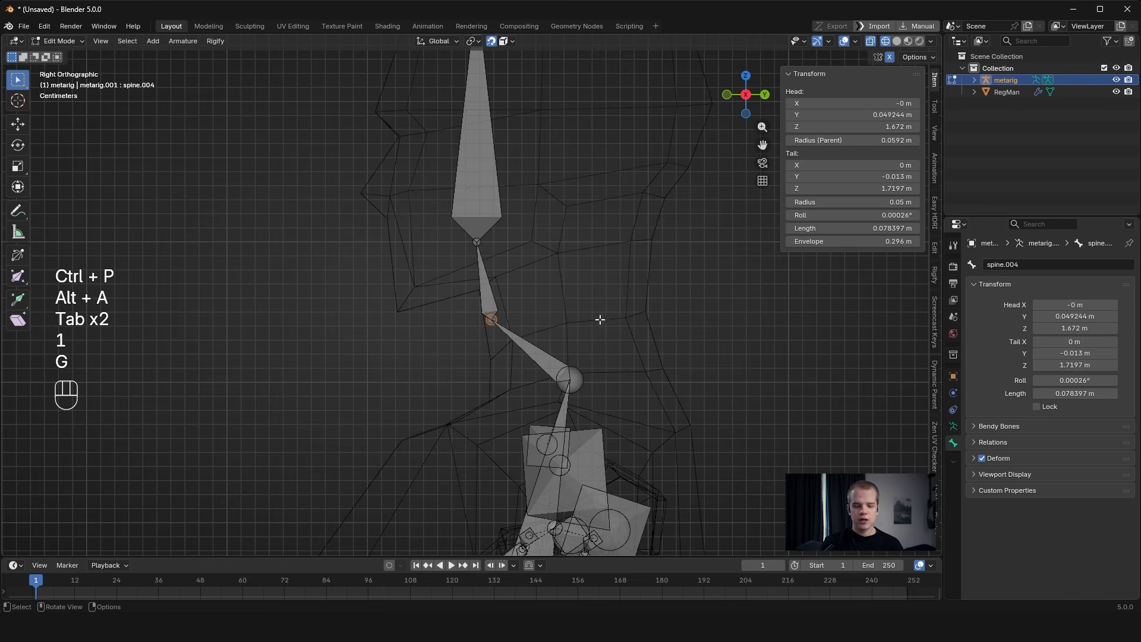
key(ctrl+x)
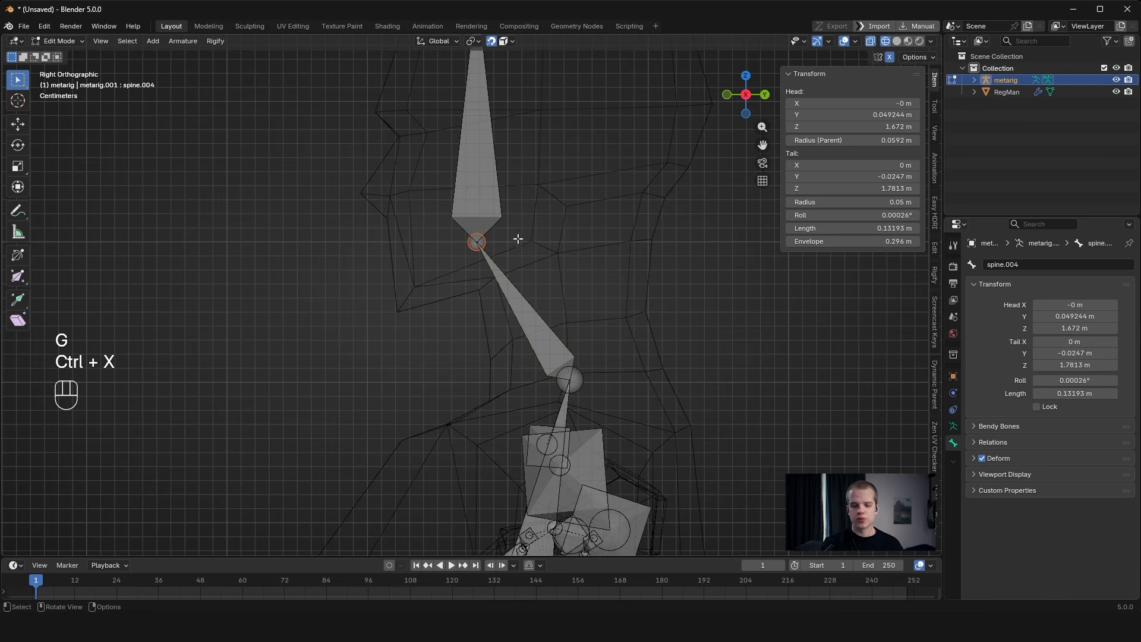
key(g)
click(547, 313)
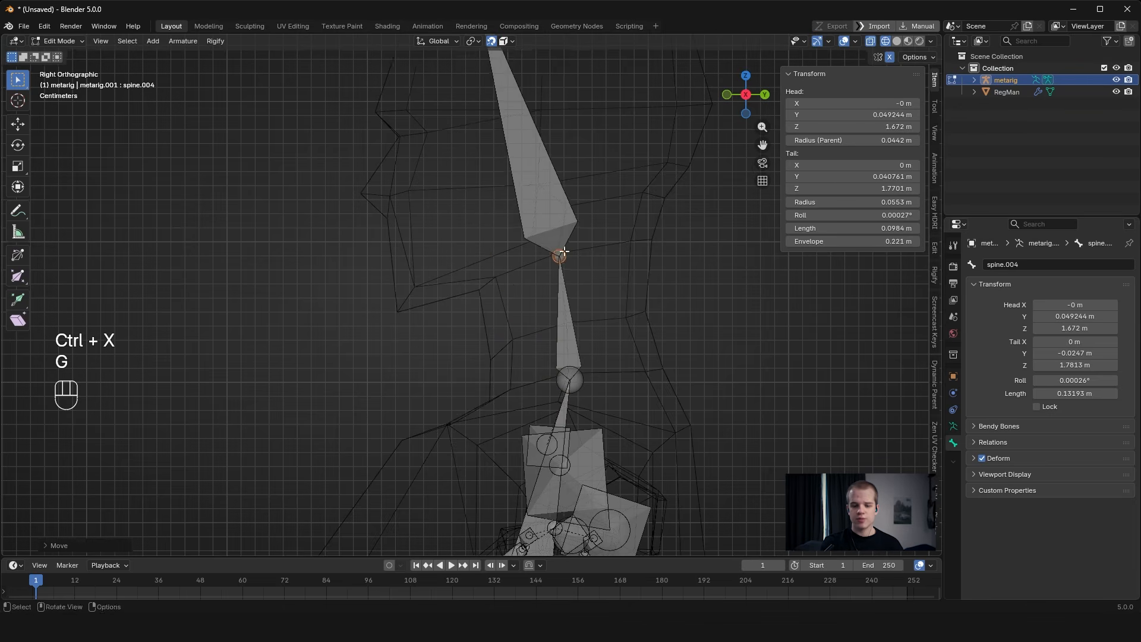
Move the head bone's top end to about Y 0.030 m, Z 1.989 m.
scroll(547, 313, down, 5)
shift+middle_drag(546, 313, 488, 400)
click(457, 266)
key(g)
click(487, 264)
Select the head bone in front view and rename it as head.
ctrl+middle_drag(582, 321, 596, 262)
shift+middle_drag(557, 450, 553, 292)
middle_drag(535, 301, 639, 316)
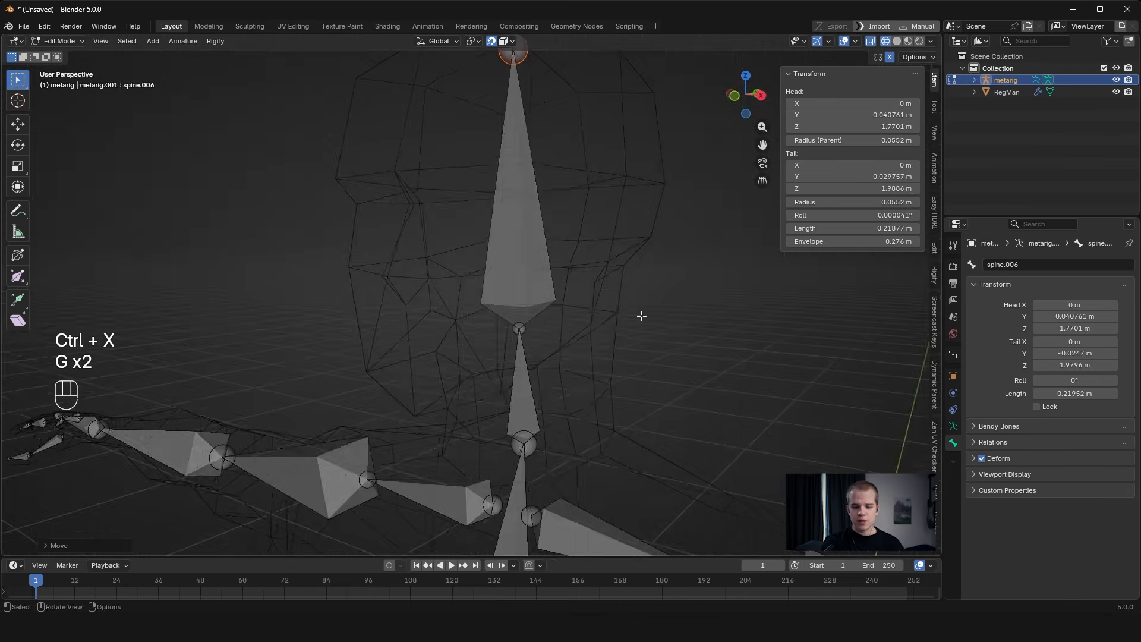
key(grave)
ctrl+middle_drag(614, 238, 585, 323)
click(486, 260)
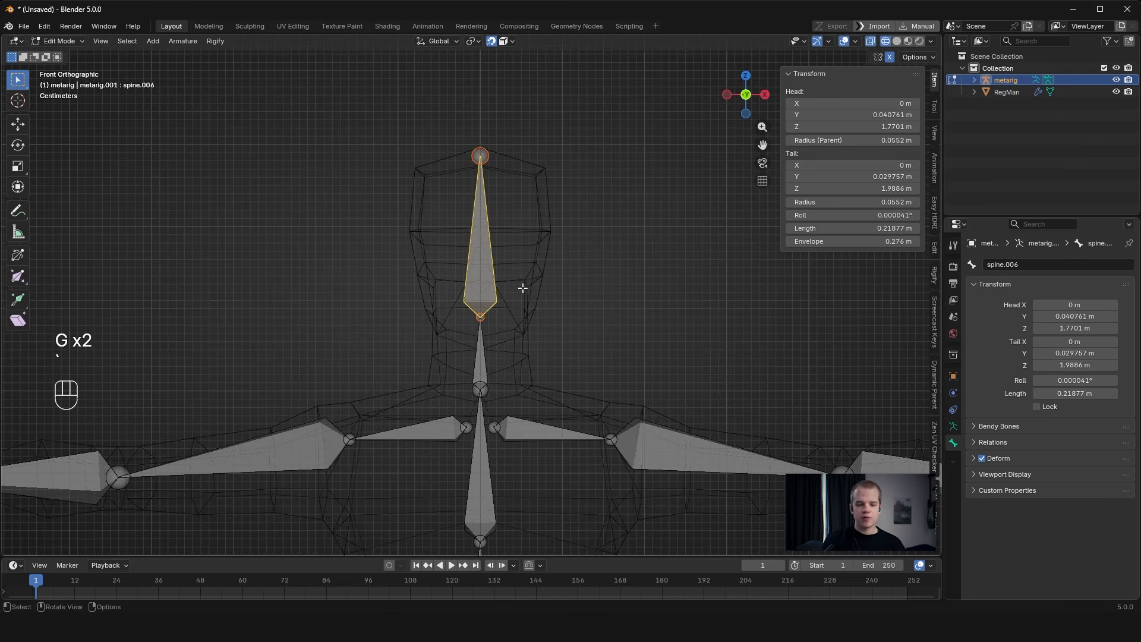
click(1034, 264)
text(hEA)
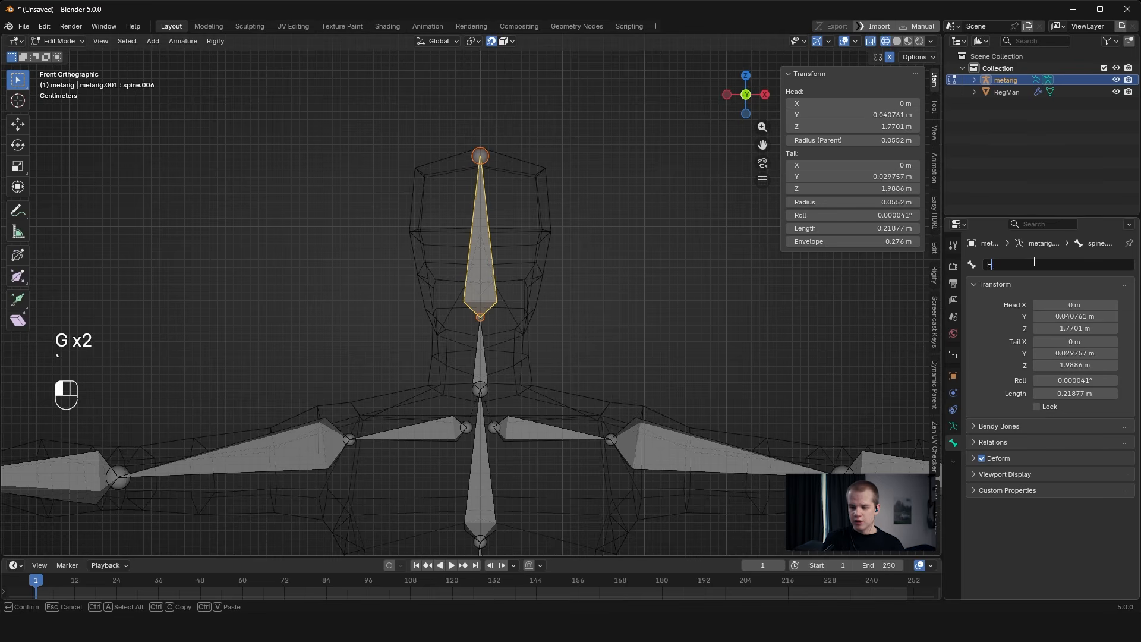
key(BackSpace)
key(BackSpace)
text(ead)
key(Return)
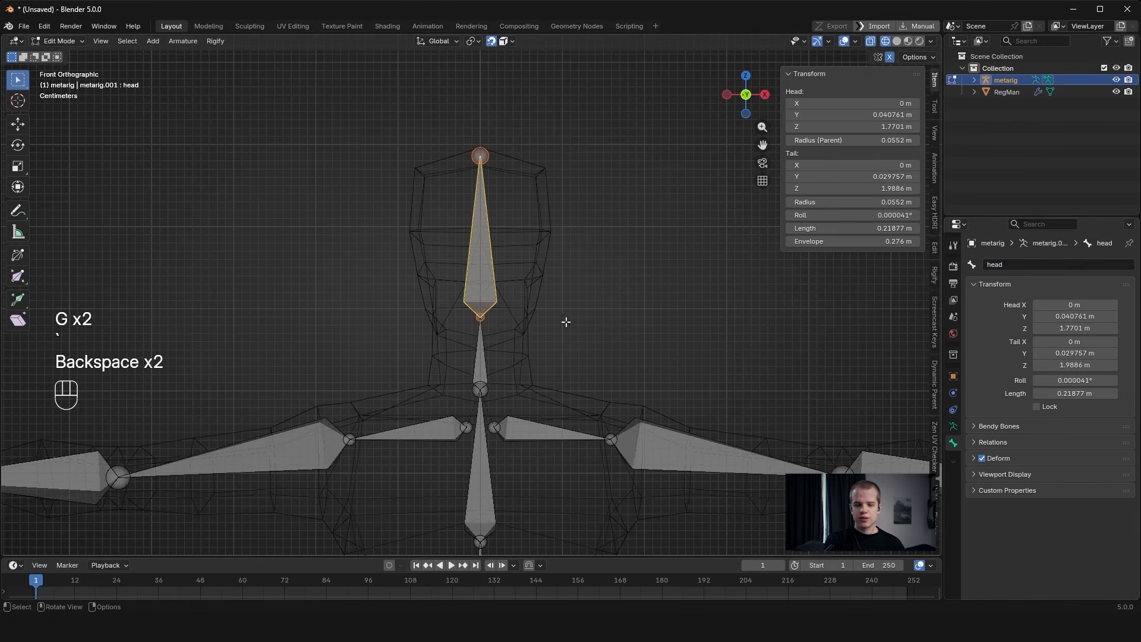
Rename the bone below the head as neck and switch the viewport to solid shading.
click(479, 352)
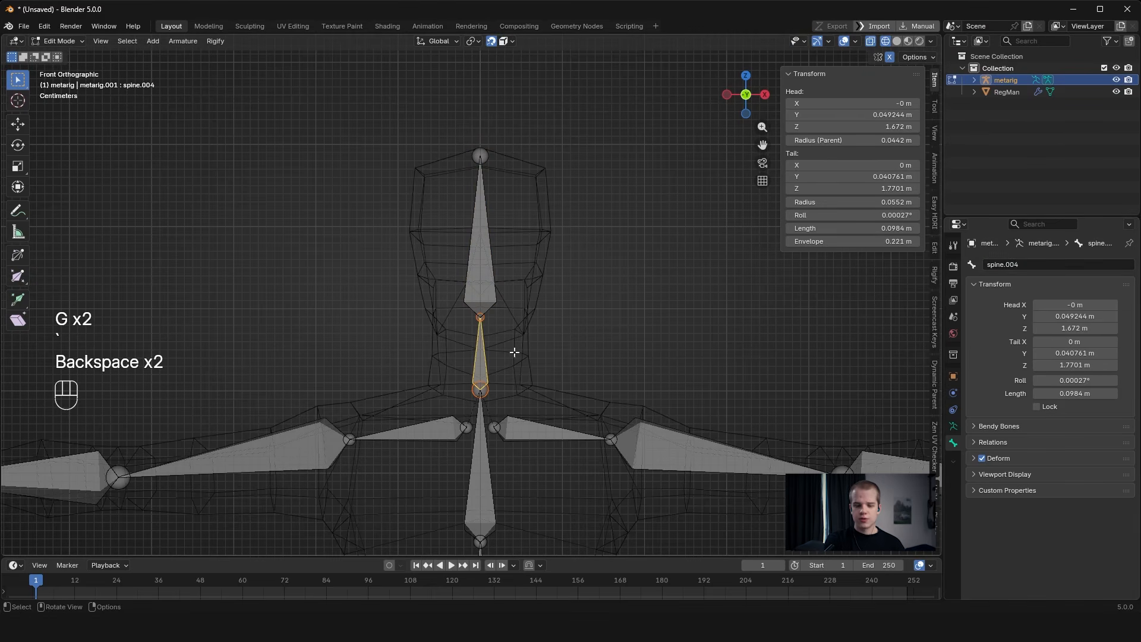
click(1043, 267)
key(Return)
ctrl+middle_drag(1029, 259, 892, 333)
shift+middle_drag(681, 404, 698, 288)
mouse_move(699, 289)
ctrl+middle_down()
mouse_move(693, 415)
mouse_move(586, 442)
mouse_move(624, 387)
mouse_move(504, 229)
mouse_move(601, 256)
ctrl+middle_up()
key(z)
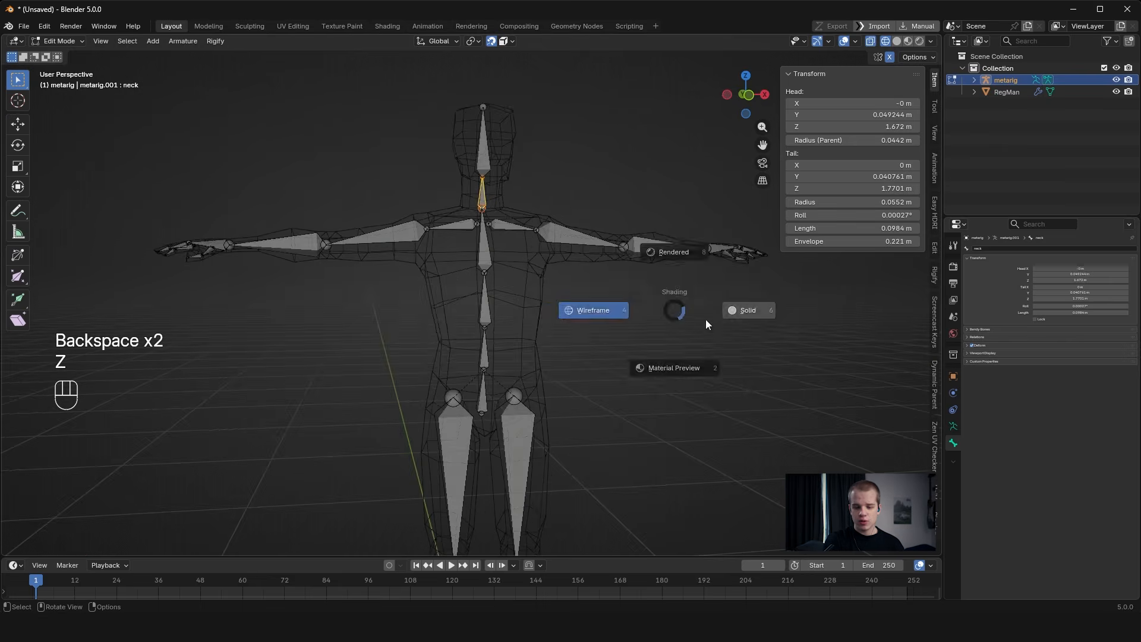
Dissolve the joint between the two lowest spine bones and move the merged bone's upper joint along Z to about 1.187 m.
key(grave)
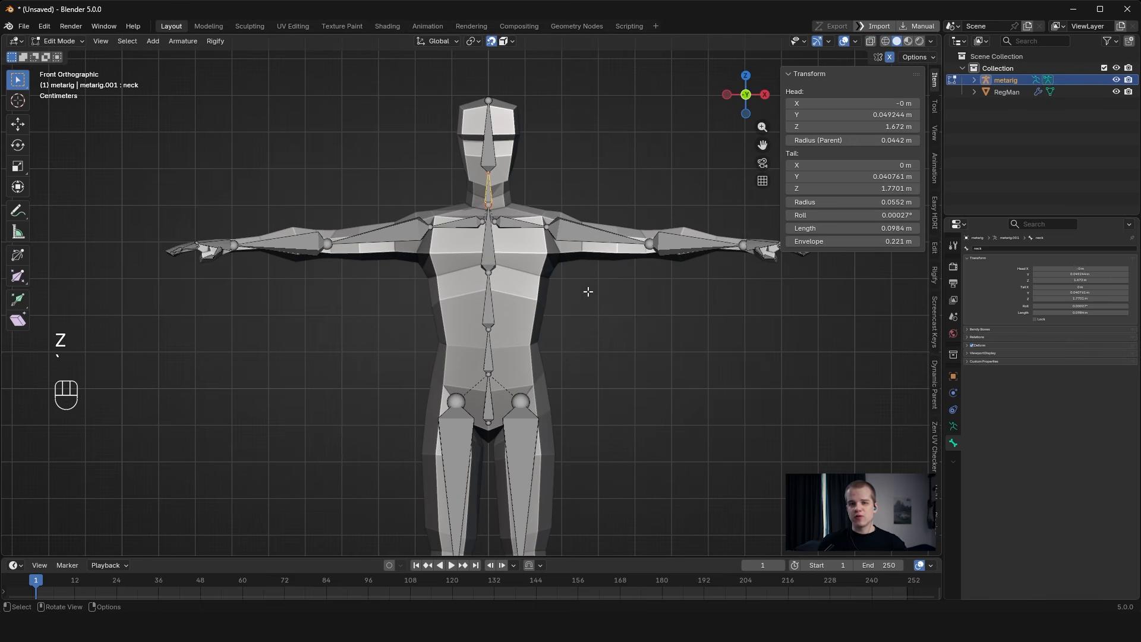
ctrl+middle_drag(527, 295, 523, 237)
click(506, 446)
shift+middle_drag(626, 401, 638, 304)
key(ctrl+x)
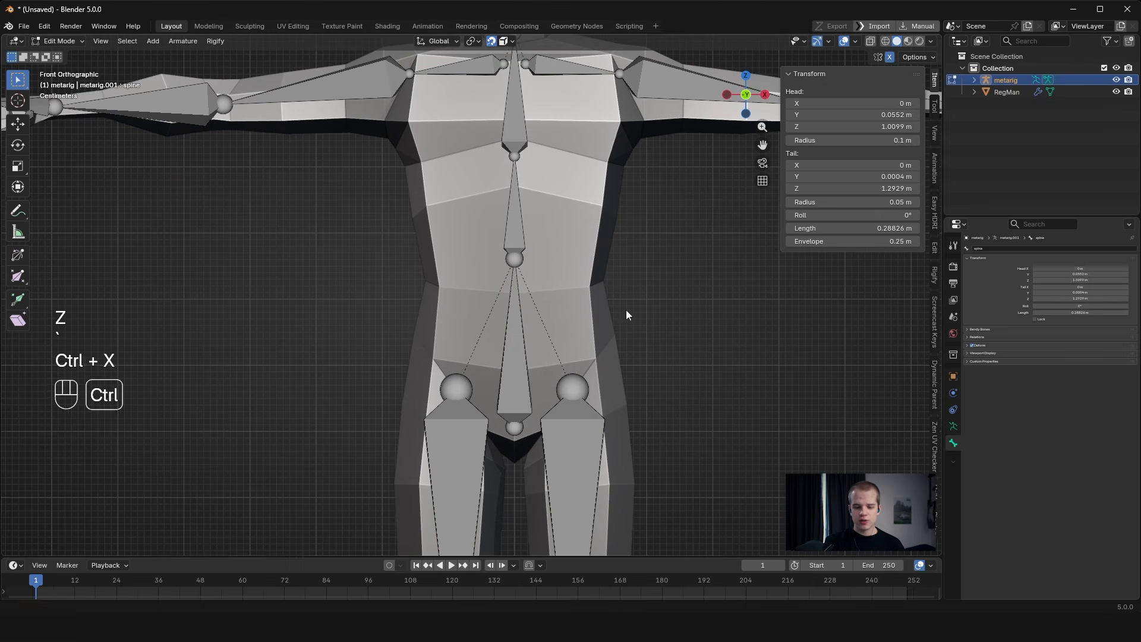
key(g)
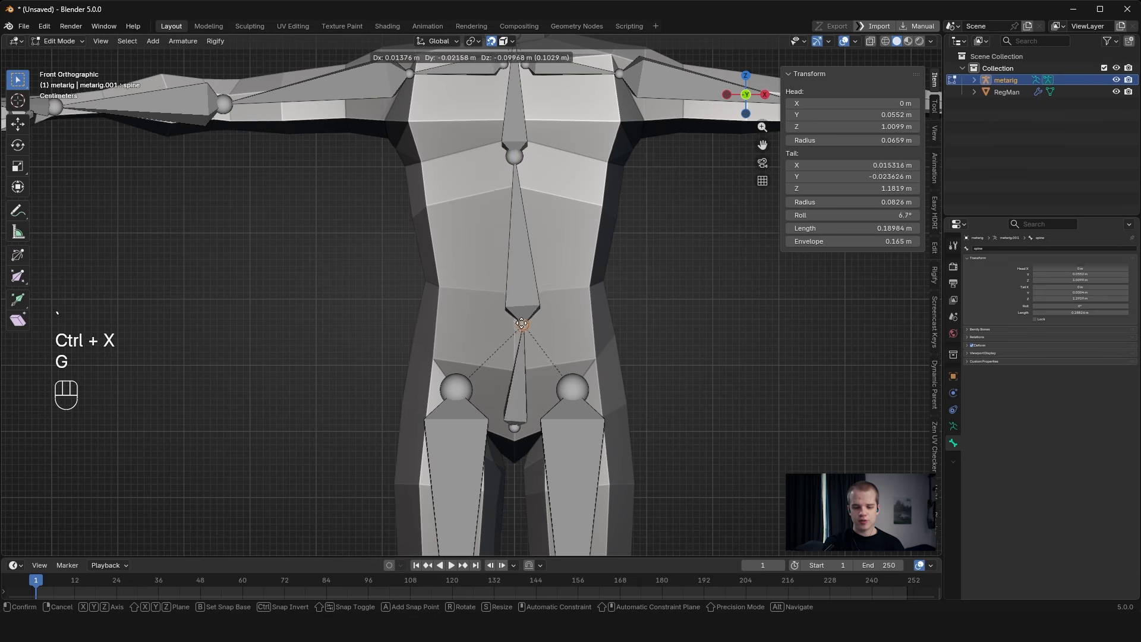
key(z)
click(533, 321)
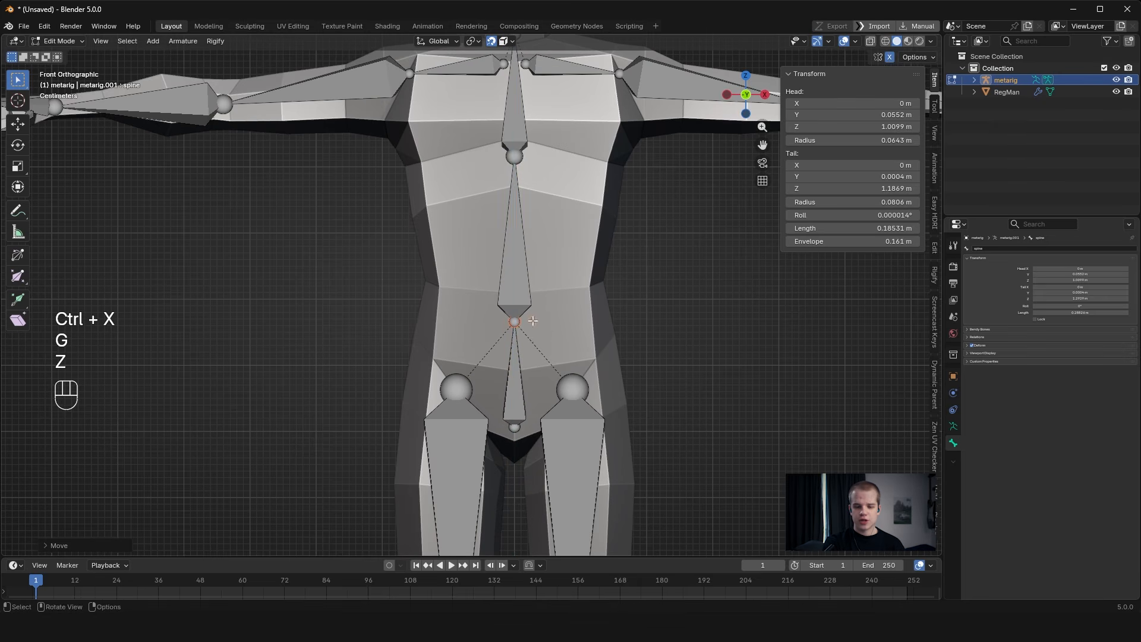
Move the joint between the two upper spine bones along Z to about 1.412 m.
shift+middle_drag(547, 276, 537, 398)
click(505, 278)
key(g)
key(z)
click(510, 300)
Mark the chest, torso and pelvis regions with freehand annotation strokes in front view, and undo the strokes.
ctrl+middle_drag(510, 301, 587, 328)
key(grave)
key(d)
mouse_move(446, 277)
mouse_down()
mouse_move(538, 251)
mouse_move(462, 299)
mouse_up()
mouse_move(523, 177)
mouse_down()
mouse_move(532, 202)
mouse_move(496, 246)
mouse_up()
drag(504, 326, 519, 355)
drag(454, 317, 546, 346)
mouse_move(515, 258)
mouse_down()
mouse_move(488, 309)
mouse_move(506, 311)
mouse_up()
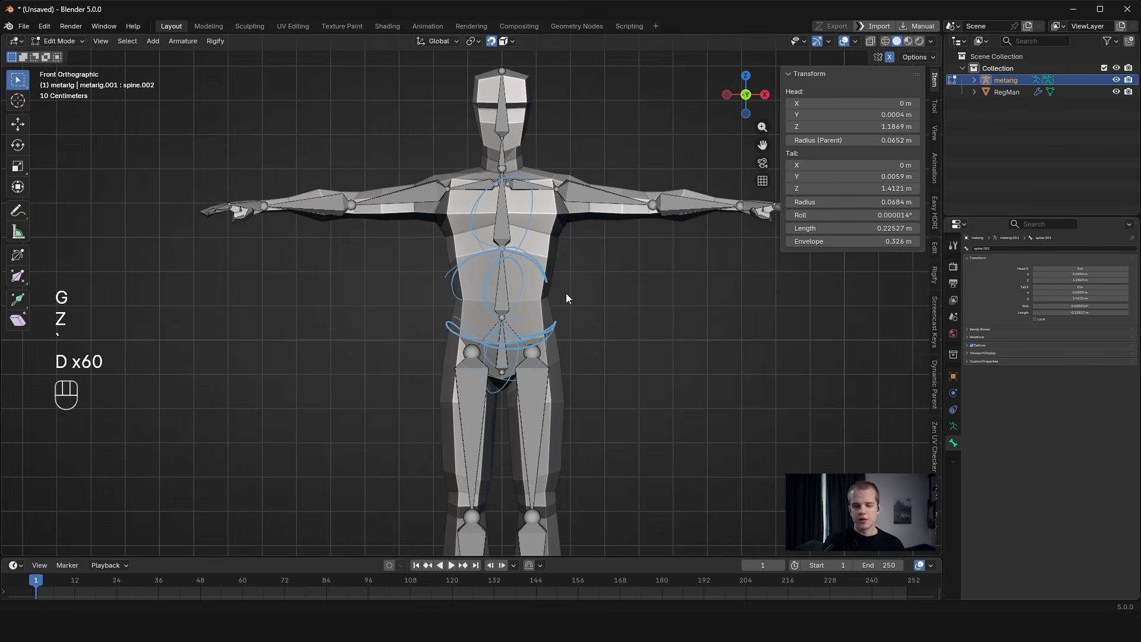
key(ctrl+z)
key(ctrl+z)
Hide the sidebar and rename the lowest spine bone as pelvis.
key(n)
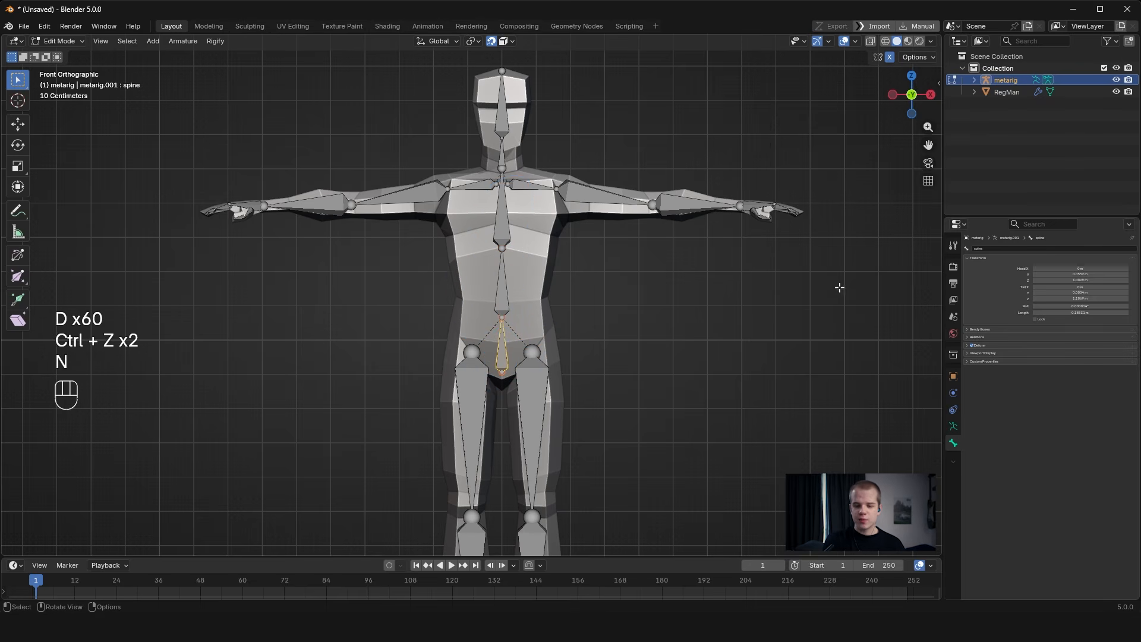
ctrl+middle_drag(1010, 255, 998, 274)
click(1033, 265)
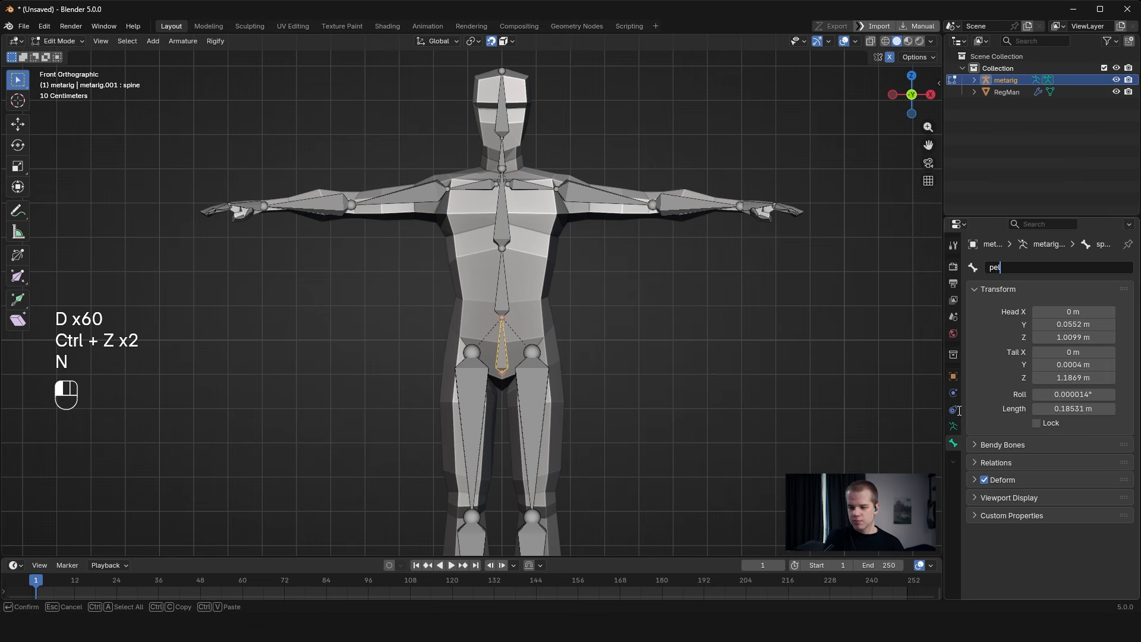
Rename the middle spine bone as torso.
click(1046, 266)
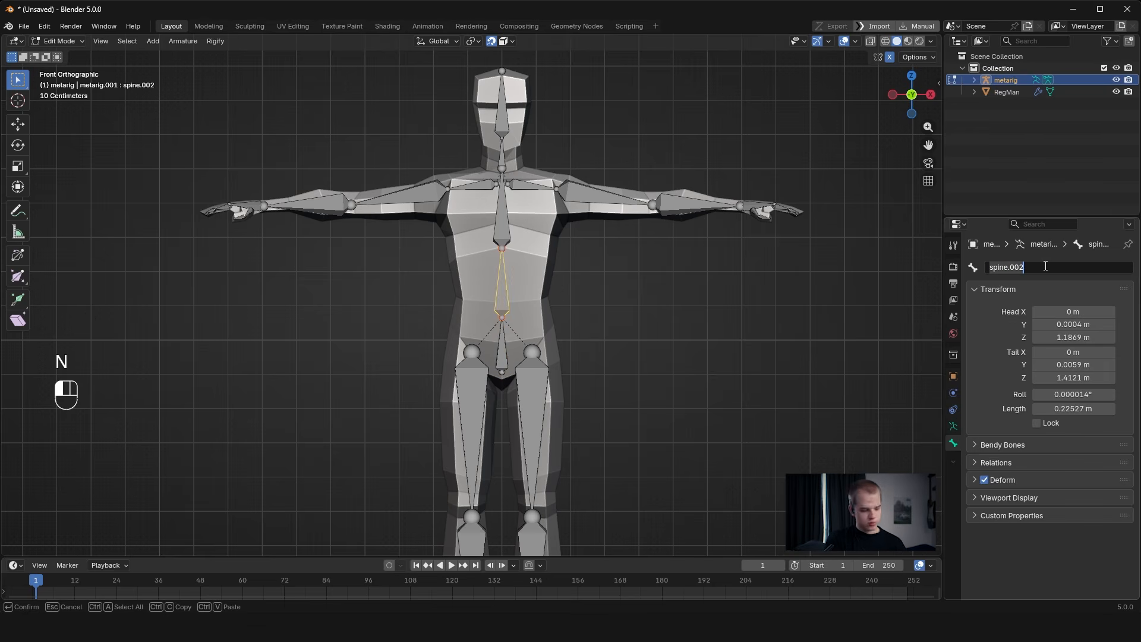
text(torso)
key(Return)
click(1034, 267)
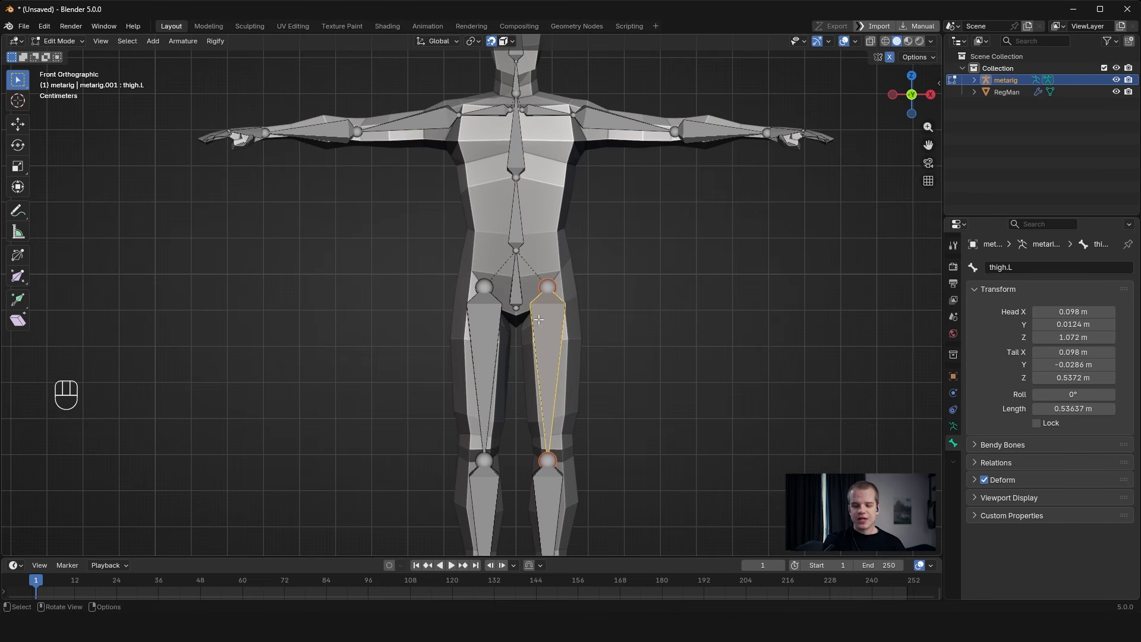
Test-rotate the pelvis bone in Pose Mode, cancel it, and mark the relation line to the left thigh with an annotation stroke.
key(ctrl+Tab)
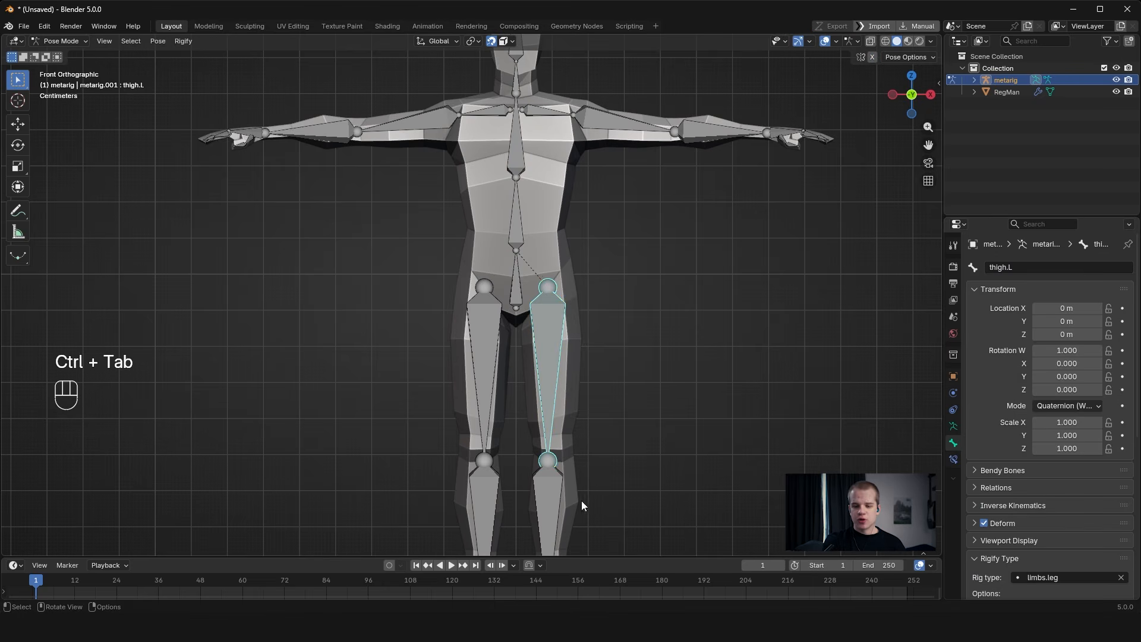
middle_drag(537, 266, 523, 287)
click(525, 282)
key(r)
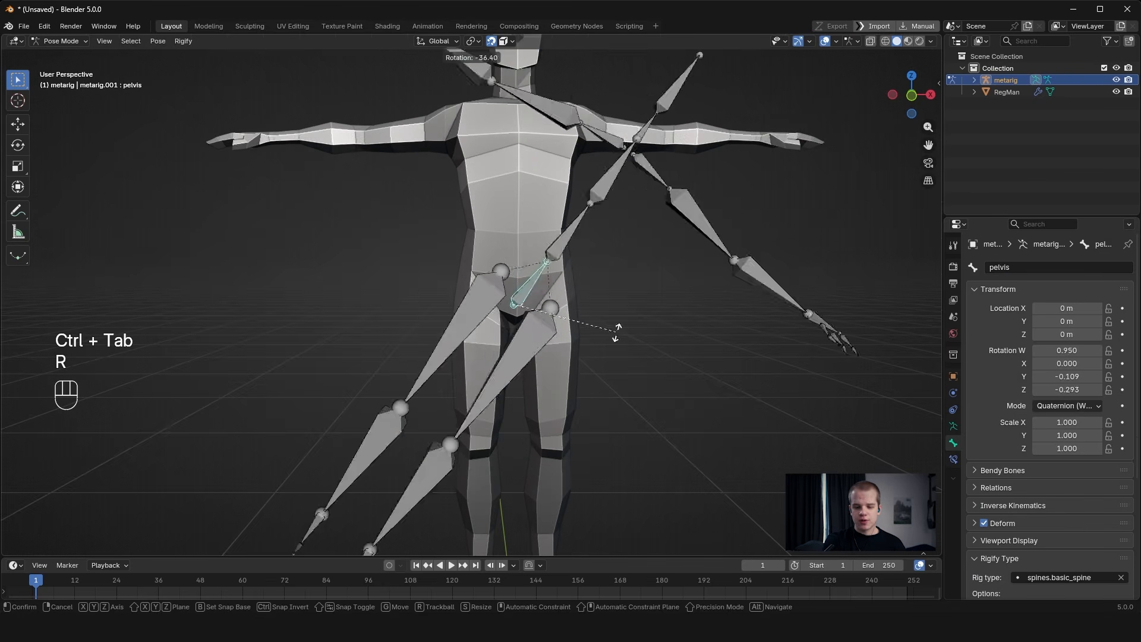
key(Escape)
key(d)
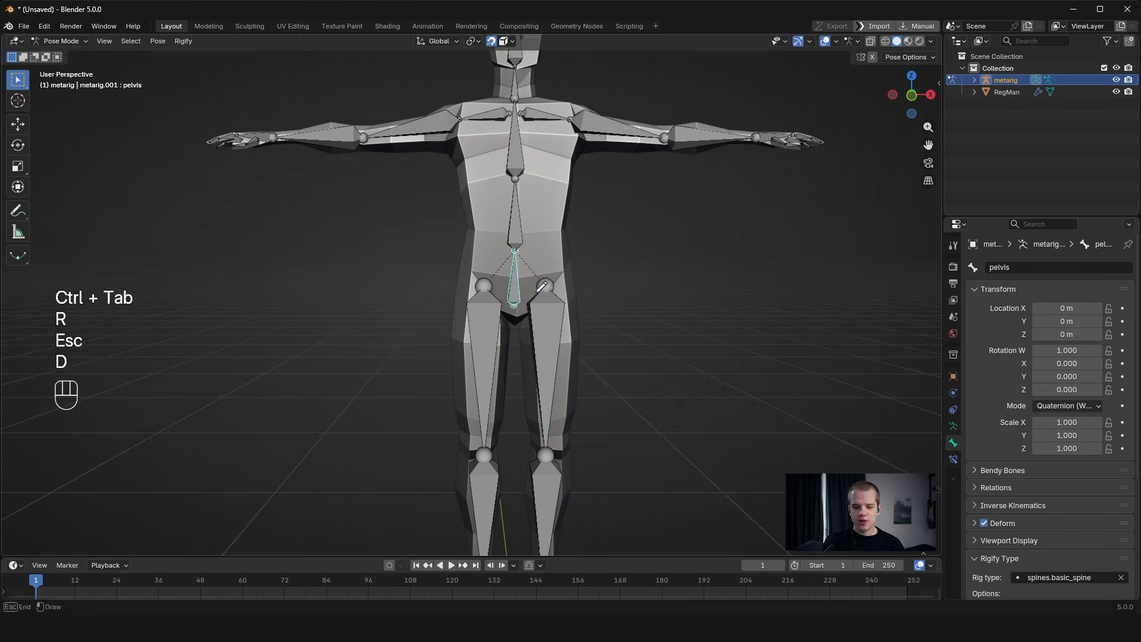
drag(525, 262, 516, 245)
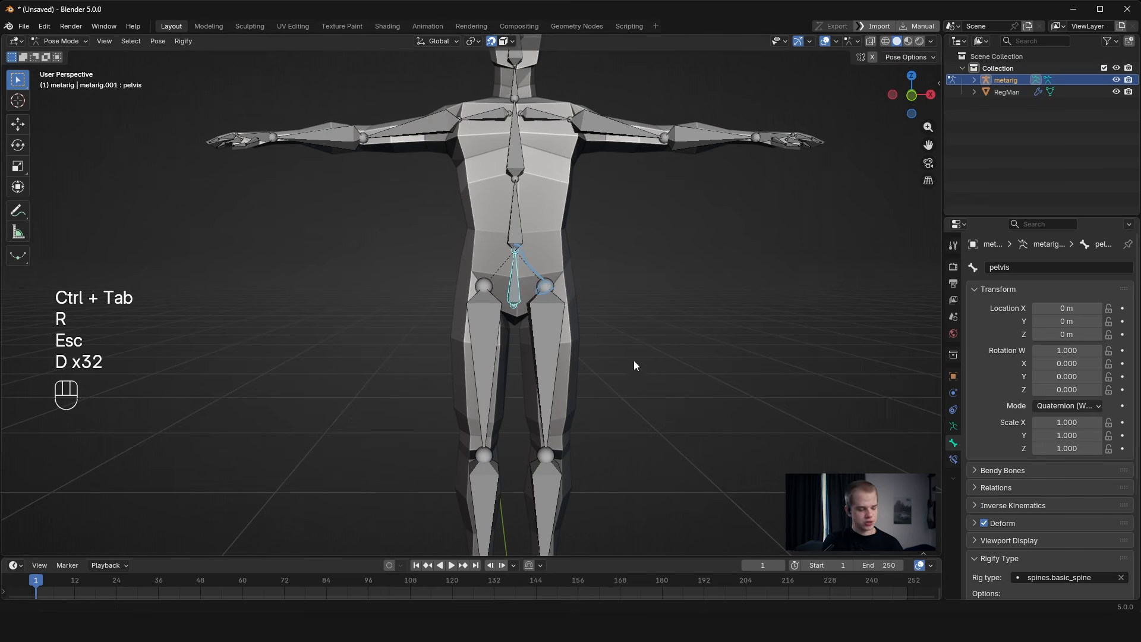
Try parenting both thigh bones to the torso bone in Edit Mode, and undo the parenting.
key(Tab)
click(564, 309)
shift+click(514, 235)
shift+click(483, 347)
shift+click(518, 235)
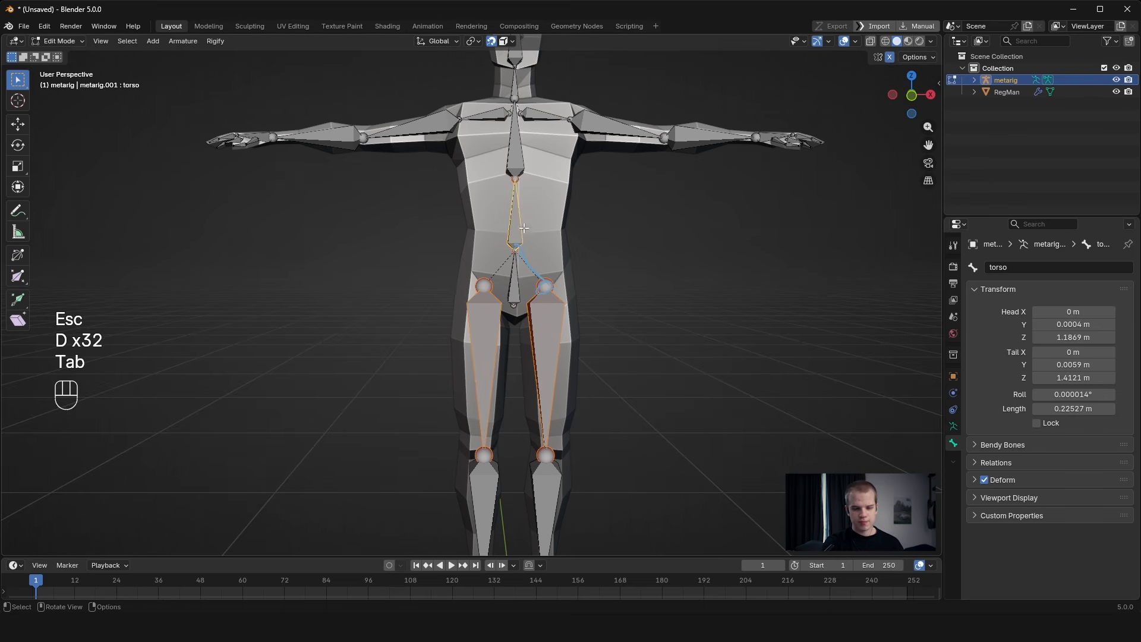
key(ctrl+p)
click(527, 239)
key(ctrl+z)
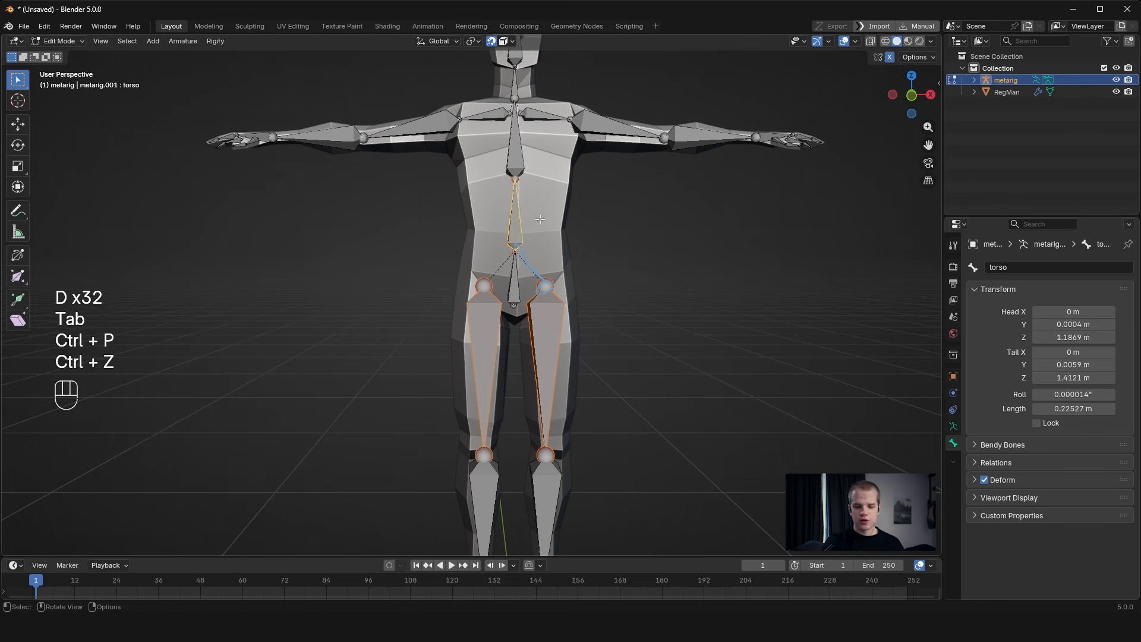
key(ctrl+p)
click(540, 209)
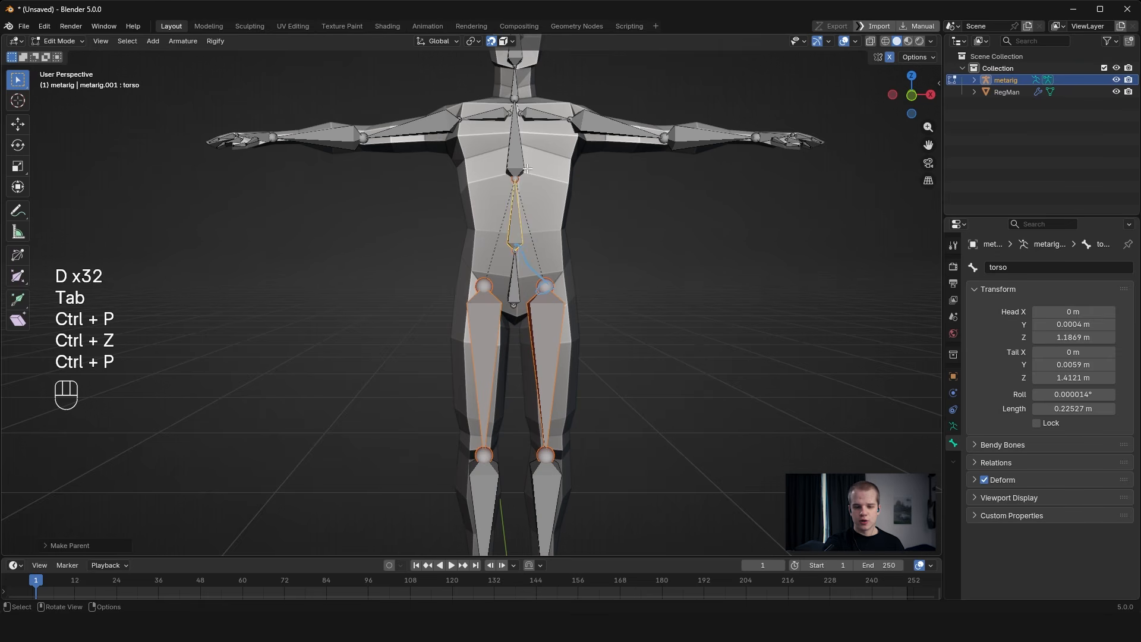
key(ctrl+z)
key(alt+a)
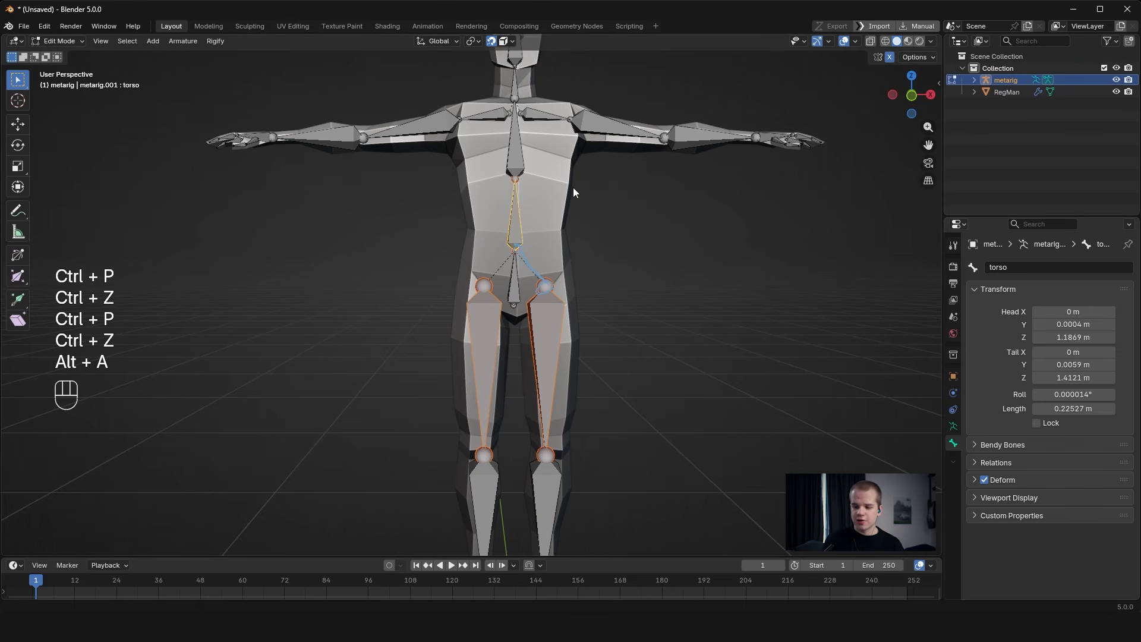
Set the armature's viewport display Relations to Head, and deselect all bones in front view.
click(952, 427)
scroll(973, 400, down, 5)
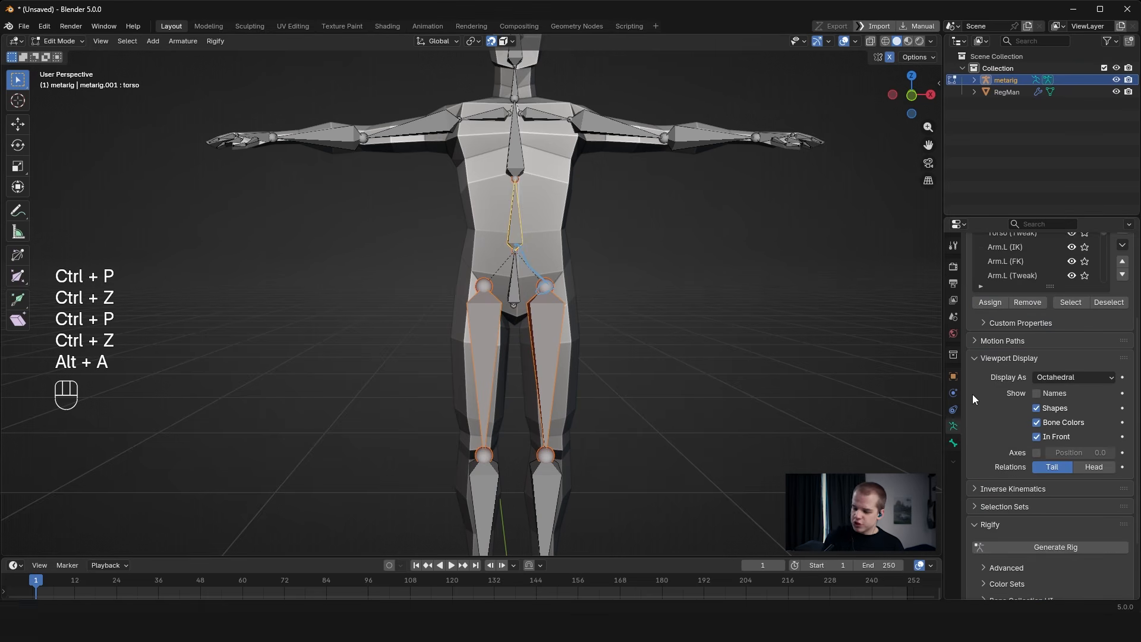
scroll(975, 404, up, 3)
scroll(992, 417, down, 5)
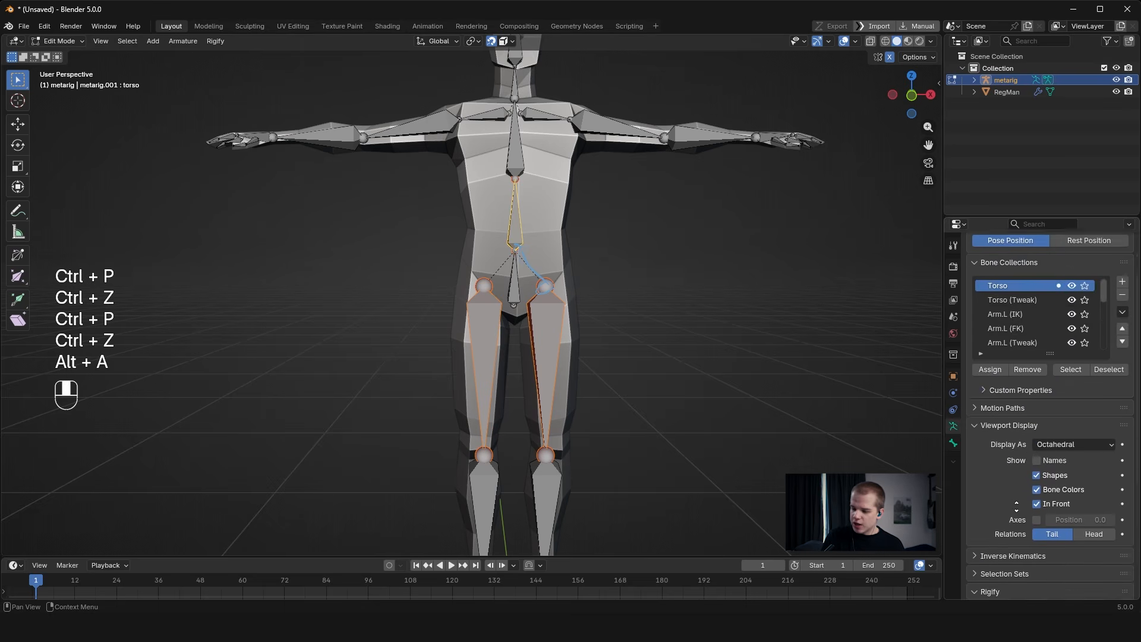
middle_drag(1019, 559, 1018, 391)
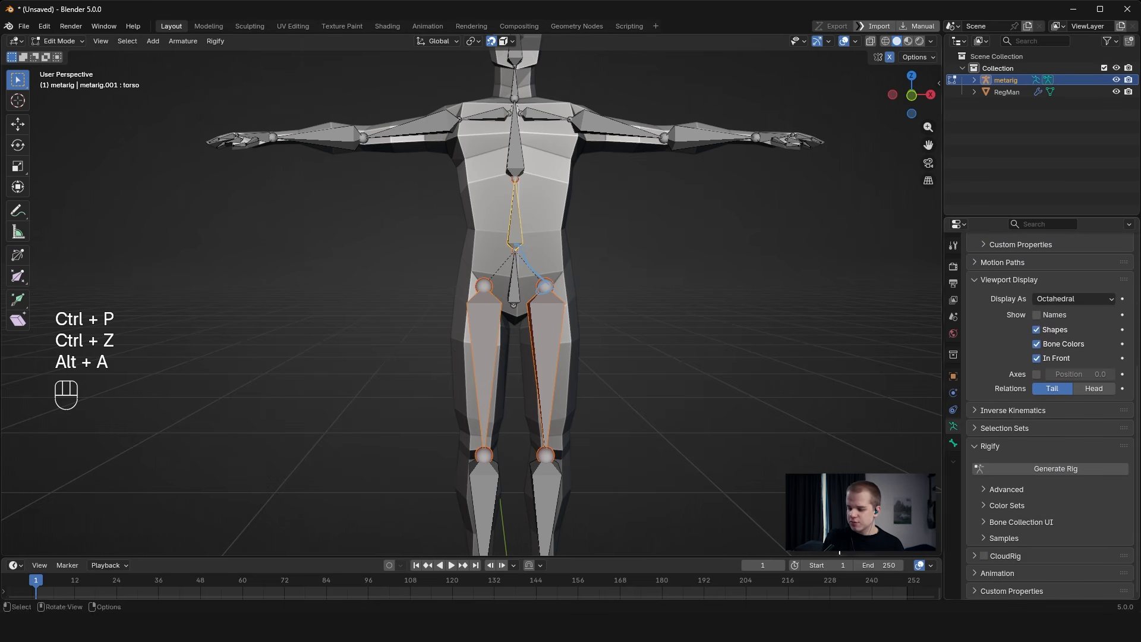
click(991, 445)
click(1100, 484)
key(grave)
key(alt+a)
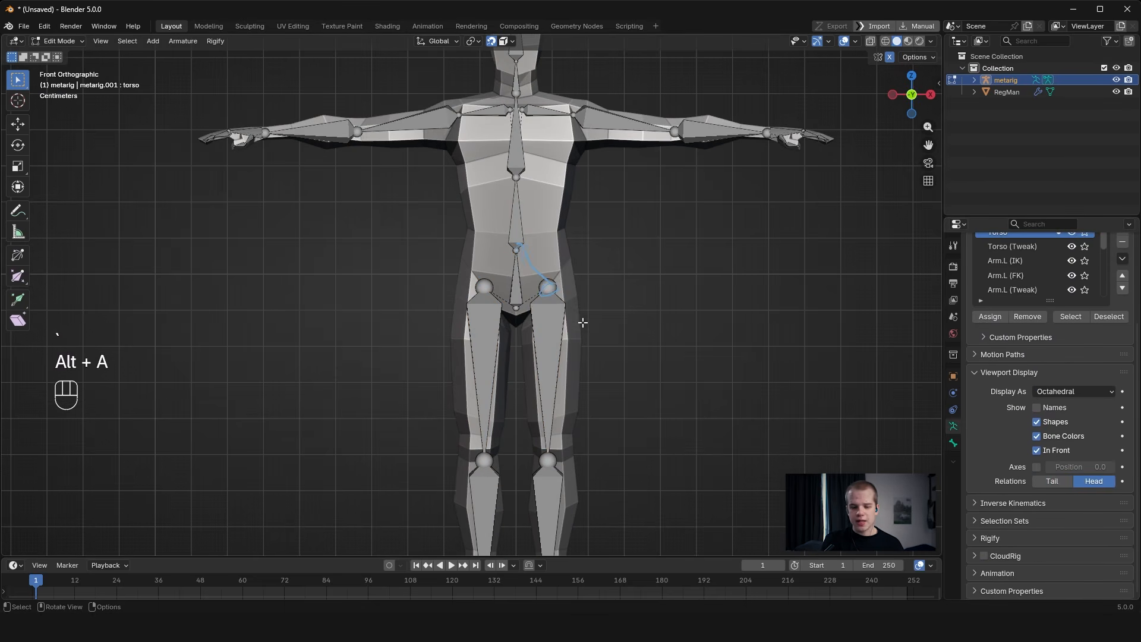
Try rotating the left hand bone in Pose Mode, and cancel the rotation.
scroll(682, 291, down, 2)
middle_drag(680, 354, 630, 397)
key(ctrl+Tab)
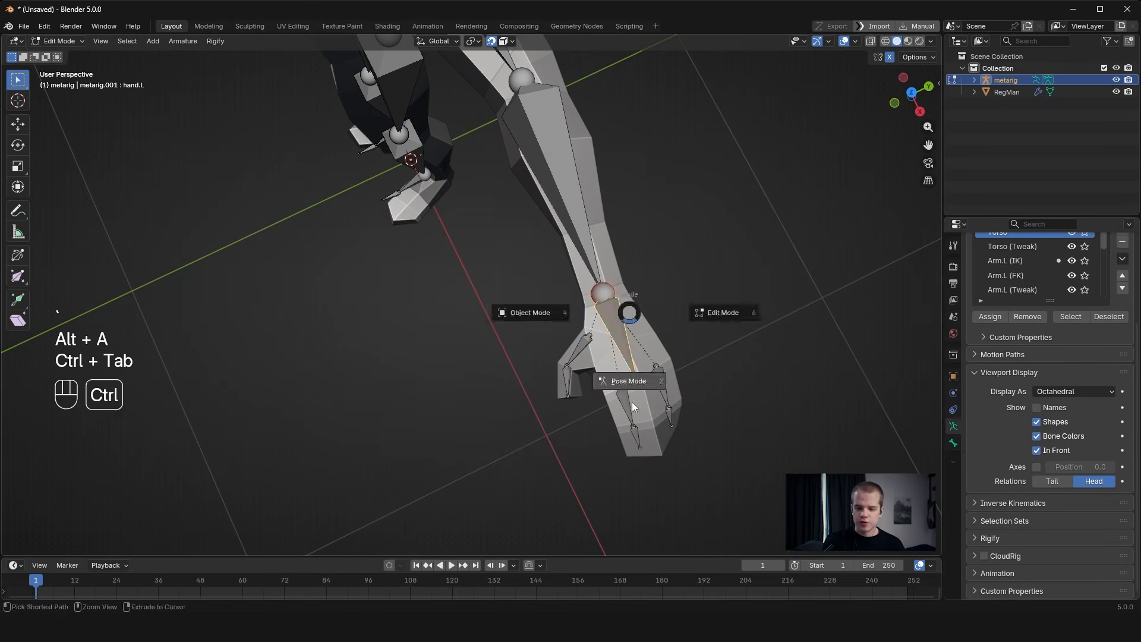
key(r)
key(Escape)
key(grave)
middle_drag(608, 406, 868, 246)
ctrl+middle_drag(868, 246, 713, 277)
ctrl+middle_drag(601, 440, 550, 403)
key(grave)
ctrl+middle_drag(635, 418, 616, 489)
Move the left hip and ankle joints slightly outward in front view to centre them in the leg mesh.
key(grave)
click(516, 304)
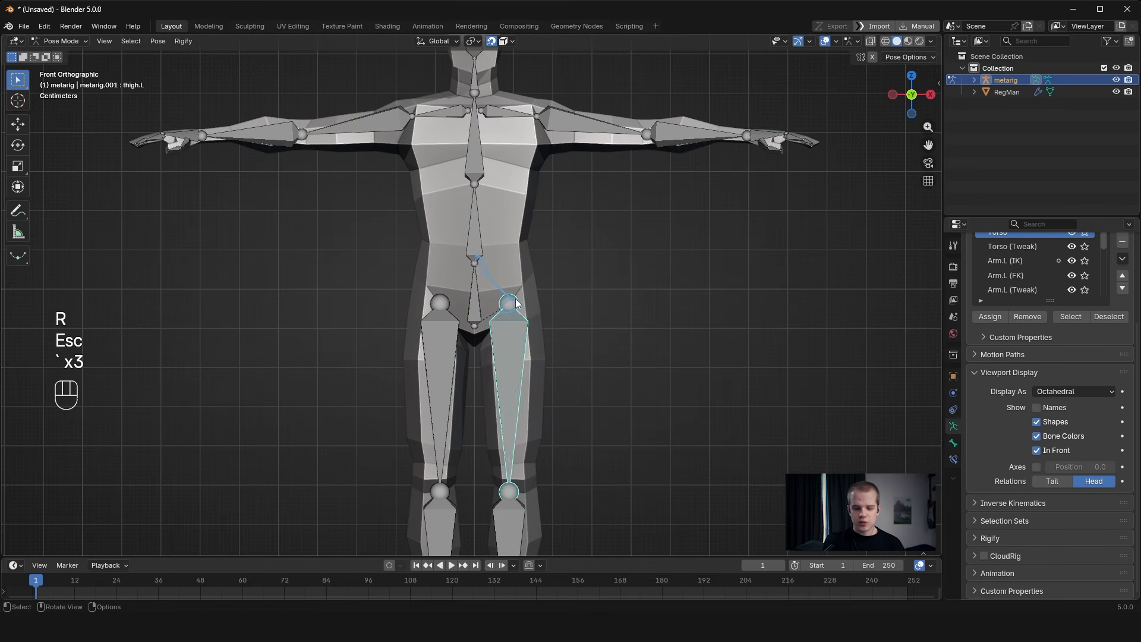
key(Tab)
key(g)
click(519, 314)
shift+middle_drag(519, 313, 545, 108)
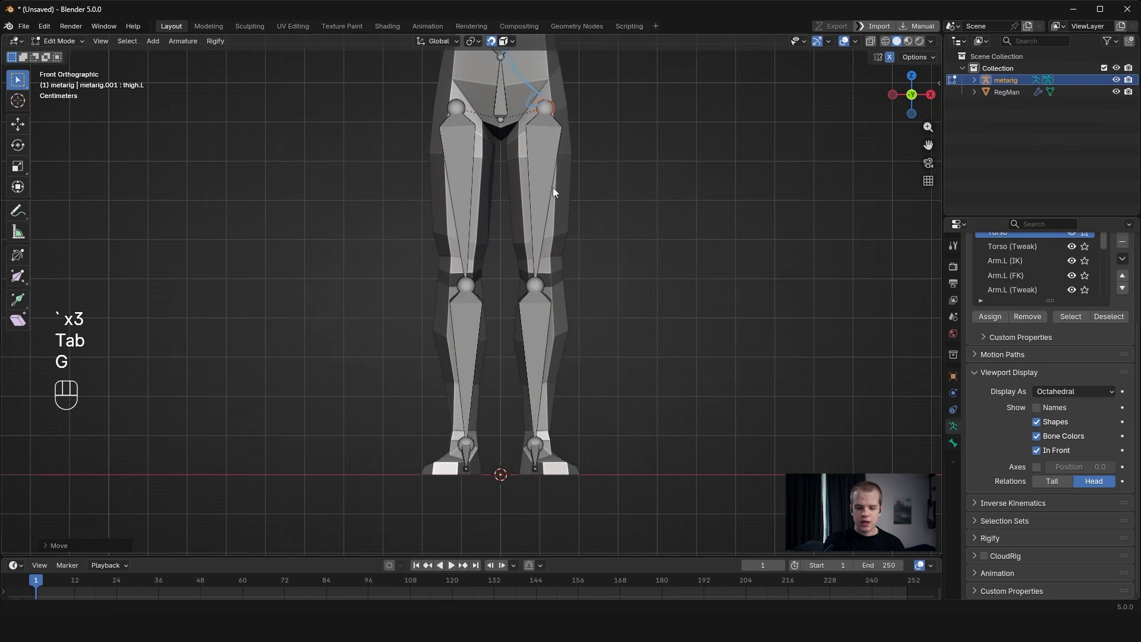
key(g)
click(540, 437)
ctrl+middle_drag(540, 436, 565, 179)
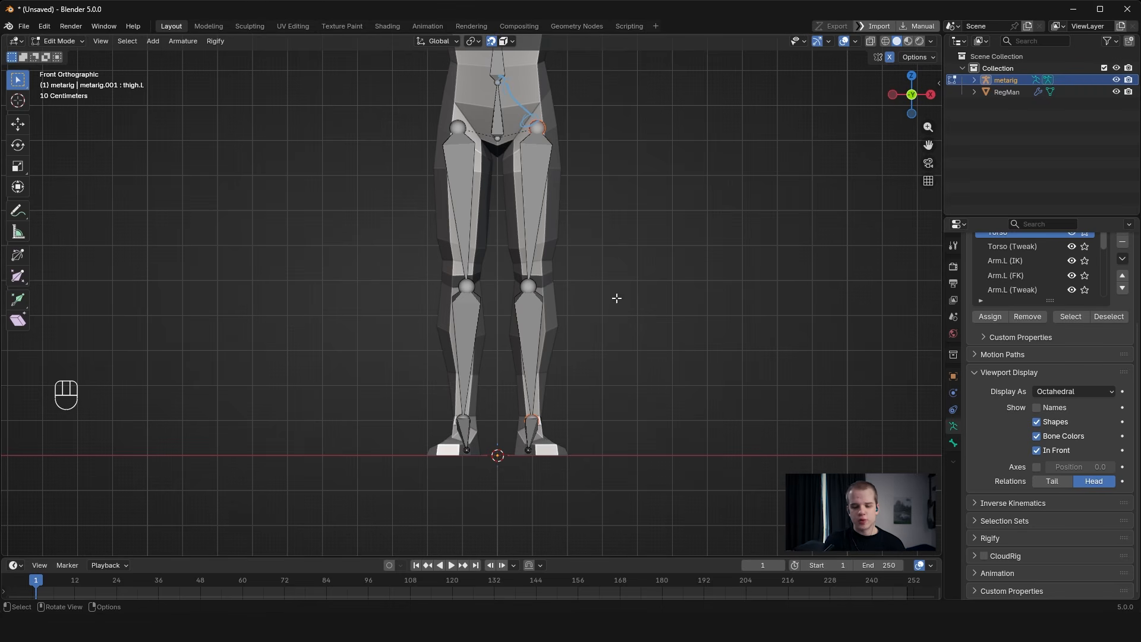
Snap the 3D cursor between the selected hip and ankle joints, and move the left knee joint onto the cursor.
click(647, 360)
key(grave)
click(561, 275)
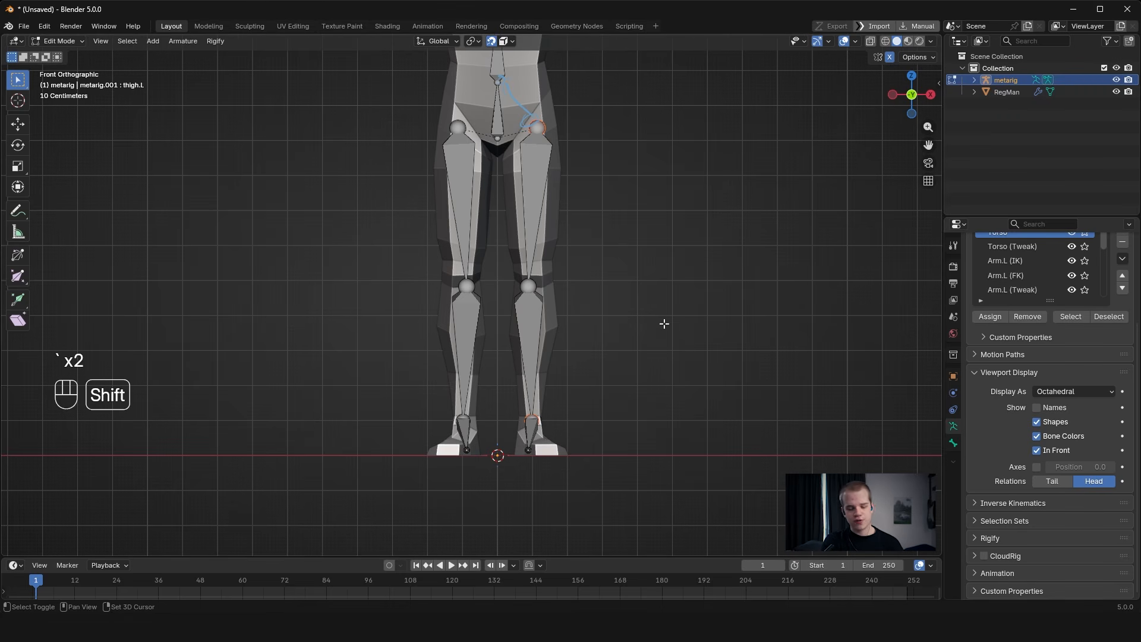
key(shift+s)
click(676, 391)
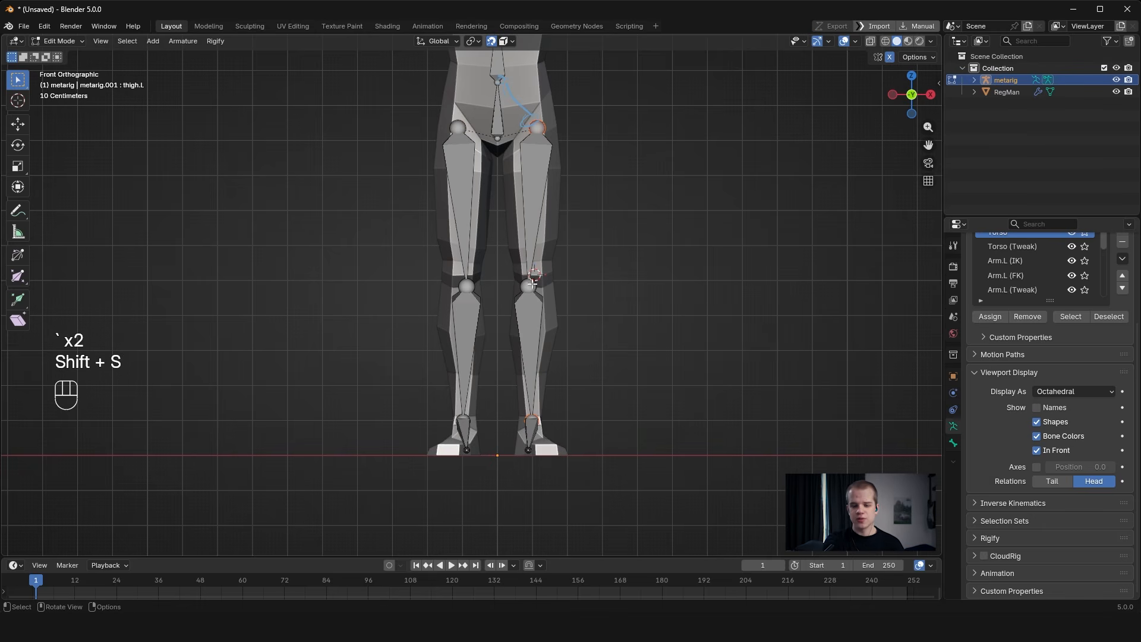
scroll(627, 317, up, 4)
key(g)
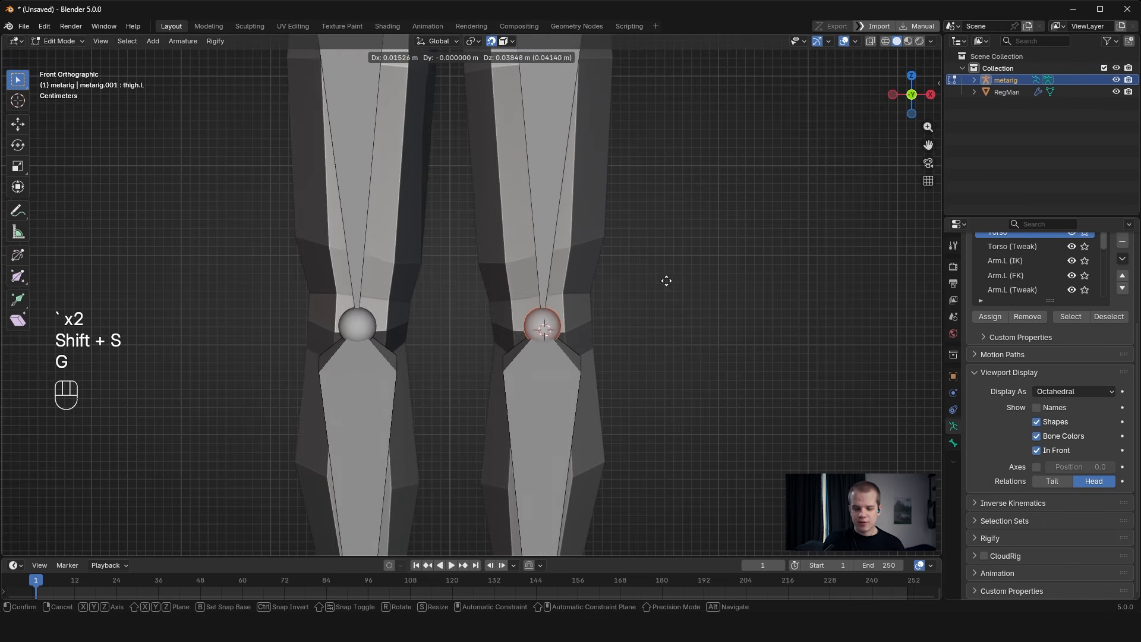
click(671, 296)
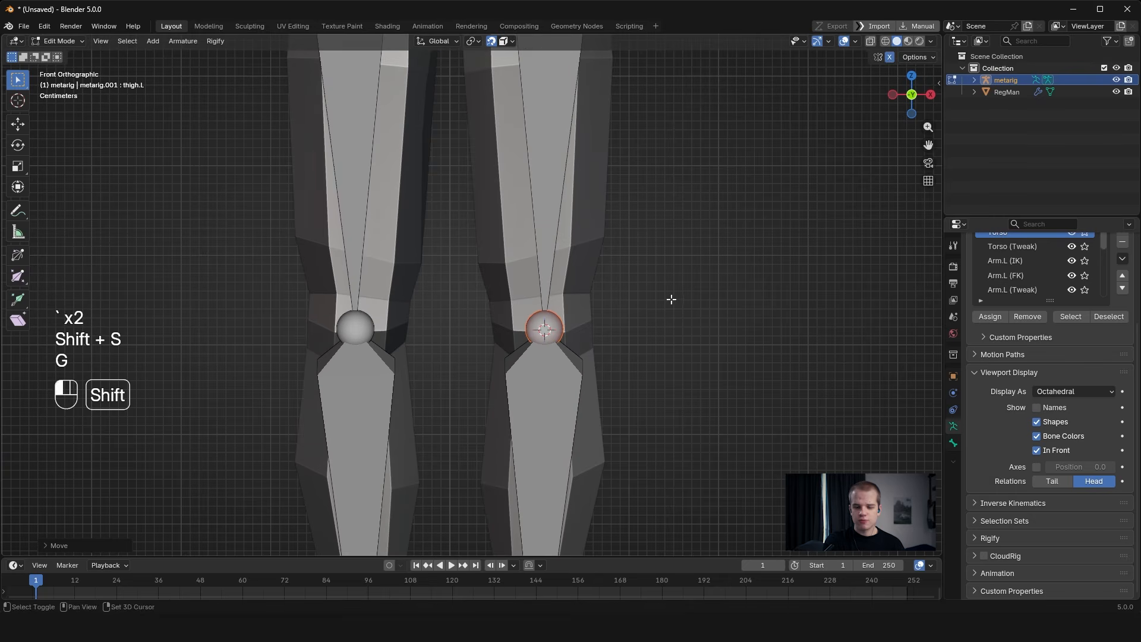
Examine the knee's position and the bend of the leg bones in right side view and from around the feet.
key(grave)
click(660, 380)
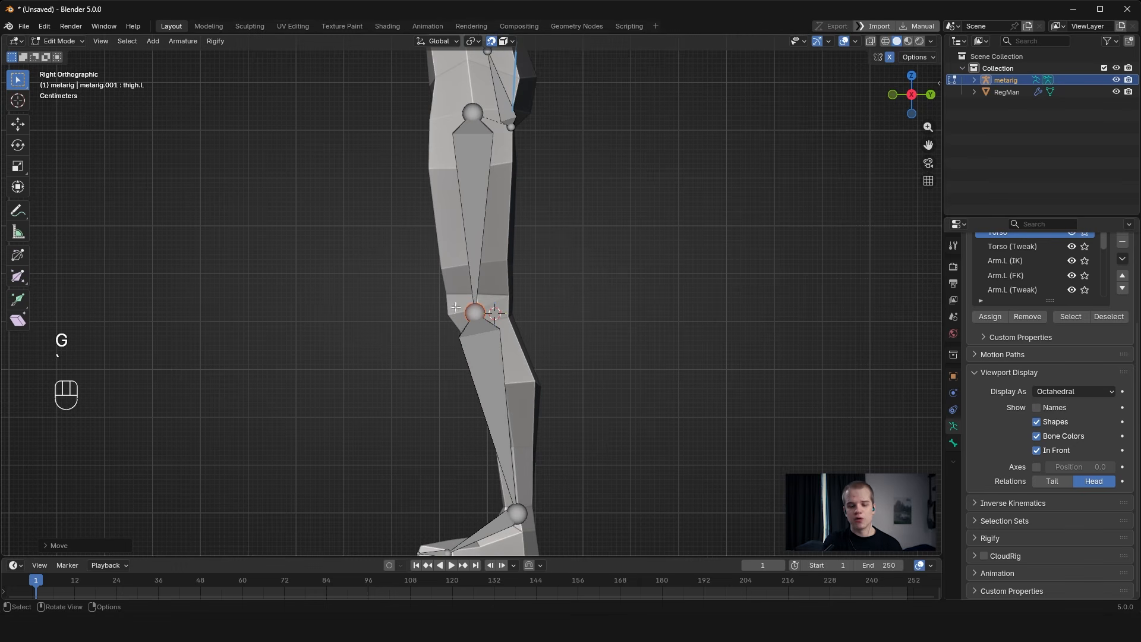
scroll(557, 448, down, 4)
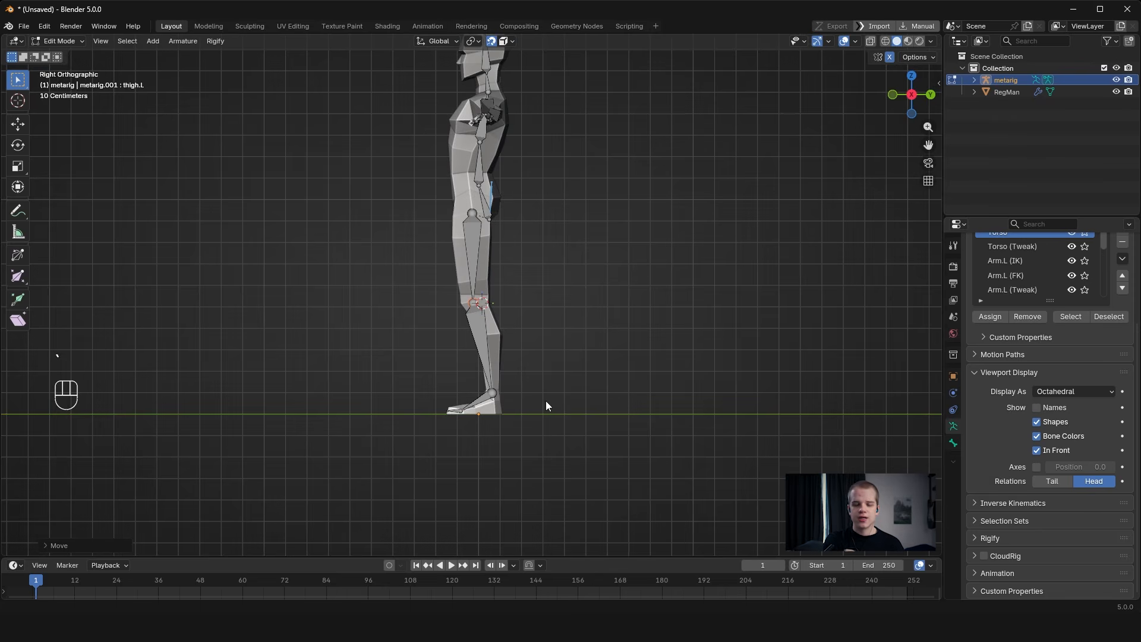
ctrl+middle_drag(546, 401, 601, 334)
shift+middle_drag(601, 334, 570, 286)
middle_drag(570, 286, 671, 322)
key(grave)
middle_drag(612, 379, 564, 321)
Move the left foot's ball joint and the toe bone's tip outward to follow the foot mesh.
key(g)
click(521, 393)
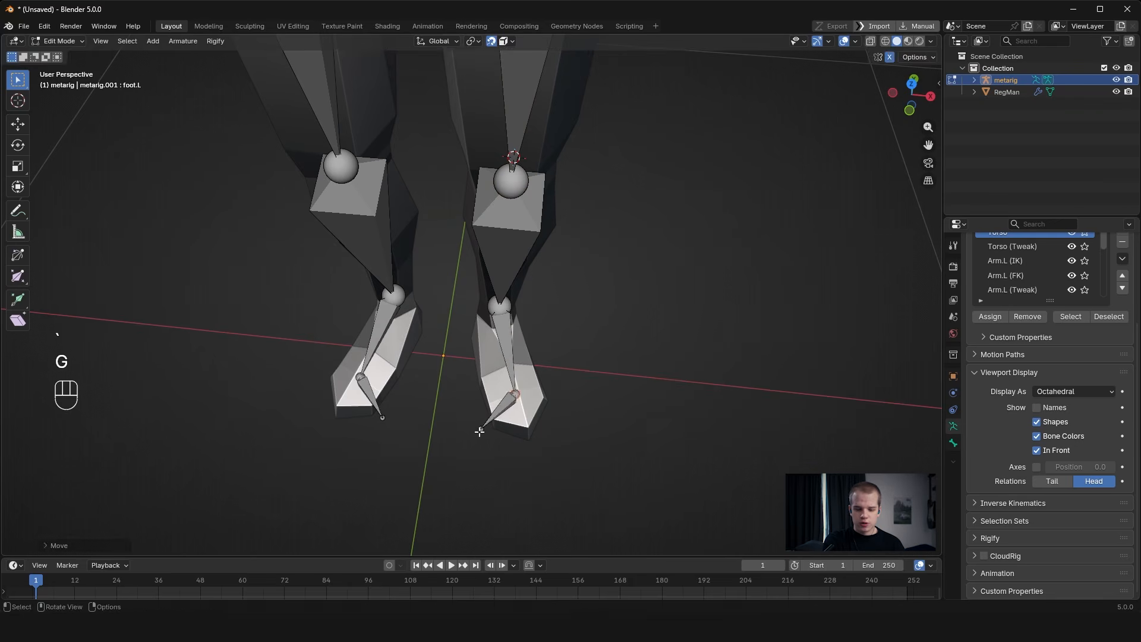
click(484, 429)
key(g)
click(525, 425)
Undo the roll clearing and clear the roll of all selected bones again.
scroll(645, 311, down, 8)
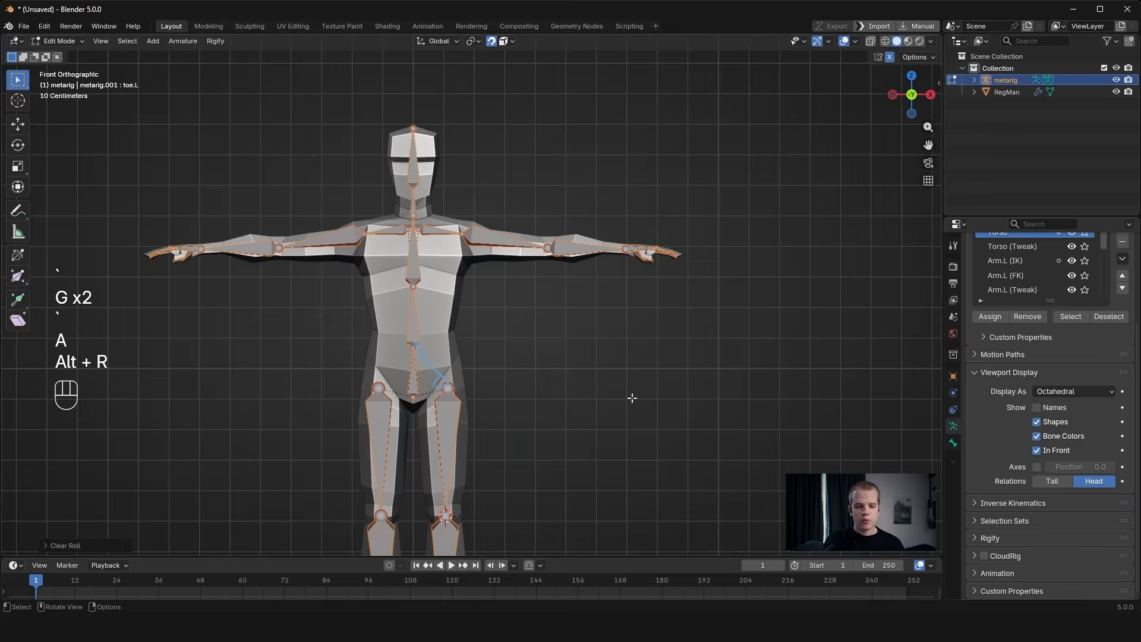
key(ctrl+z)
key(alt+r)
ctrl+middle_drag(649, 344, 627, 327)
Select the left hand's finger2Base.L bone in Pose Mode and activate the Rotate tool.
key(grave)
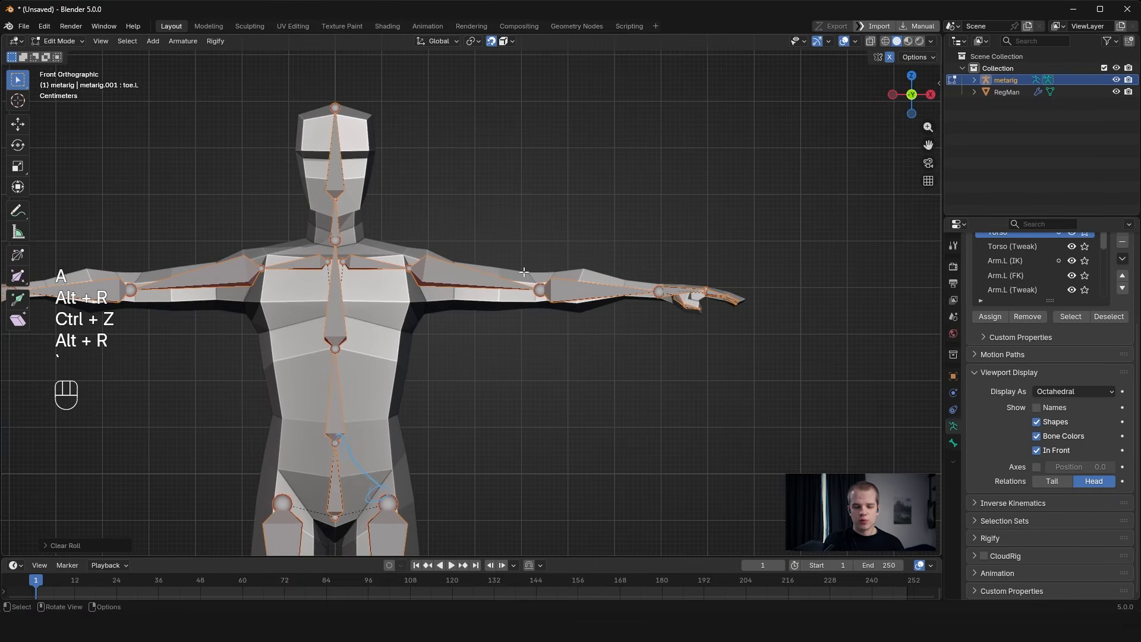
middle_drag(757, 269, 701, 222)
shift+middle_drag(734, 253, 588, 265)
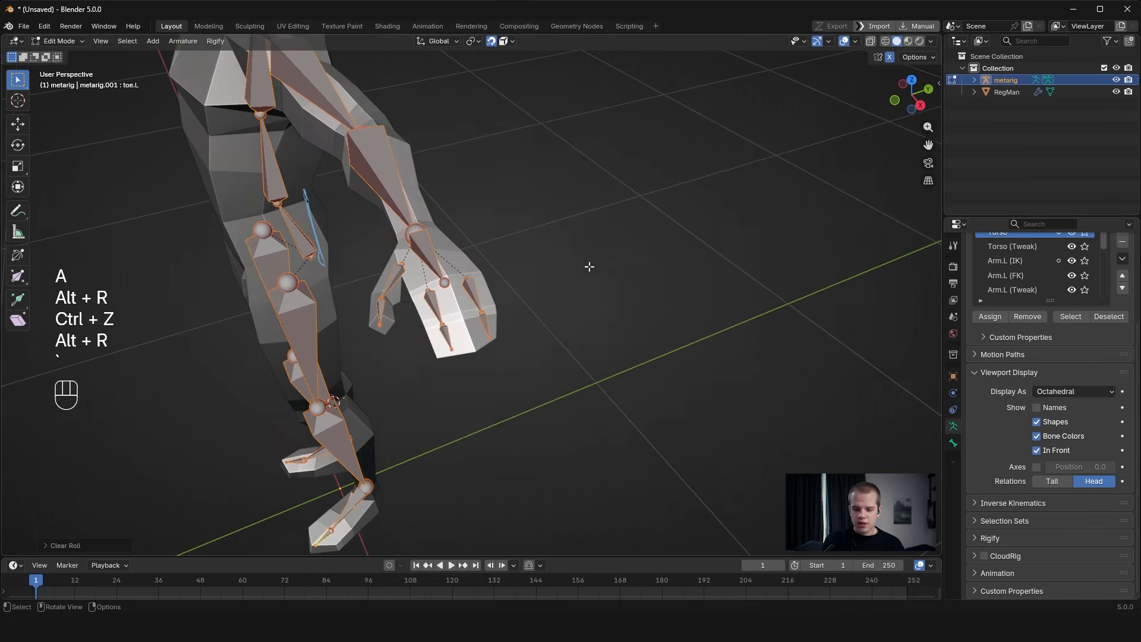
ctrl+middle_drag(590, 315, 589, 273)
key(ctrl+Tab)
key(alt+a)
click(477, 287)
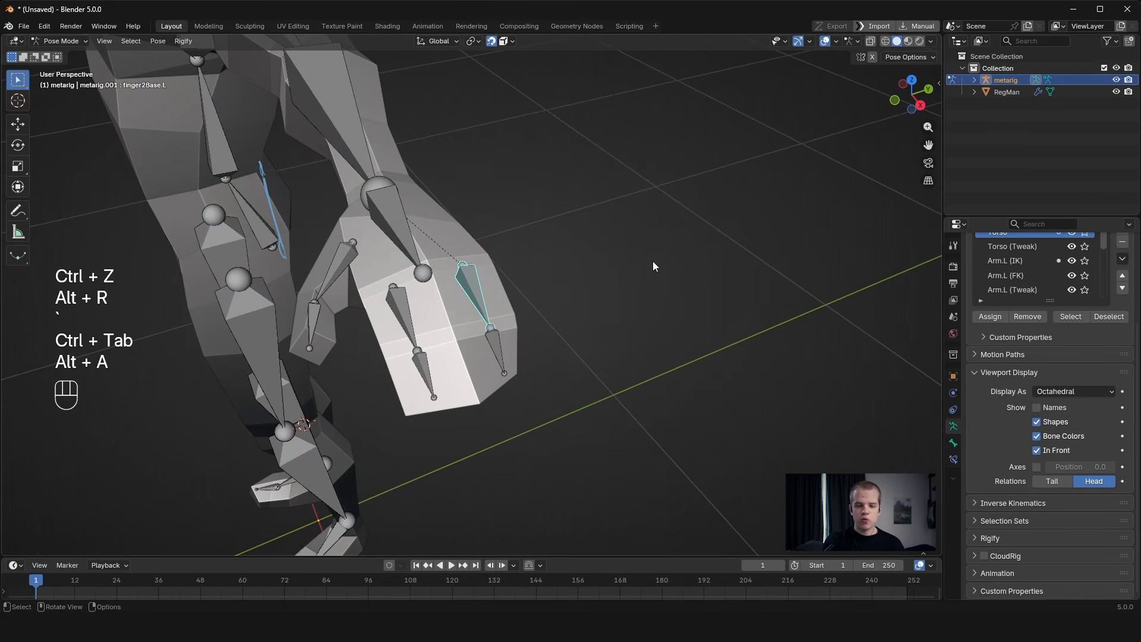
click(19, 144)
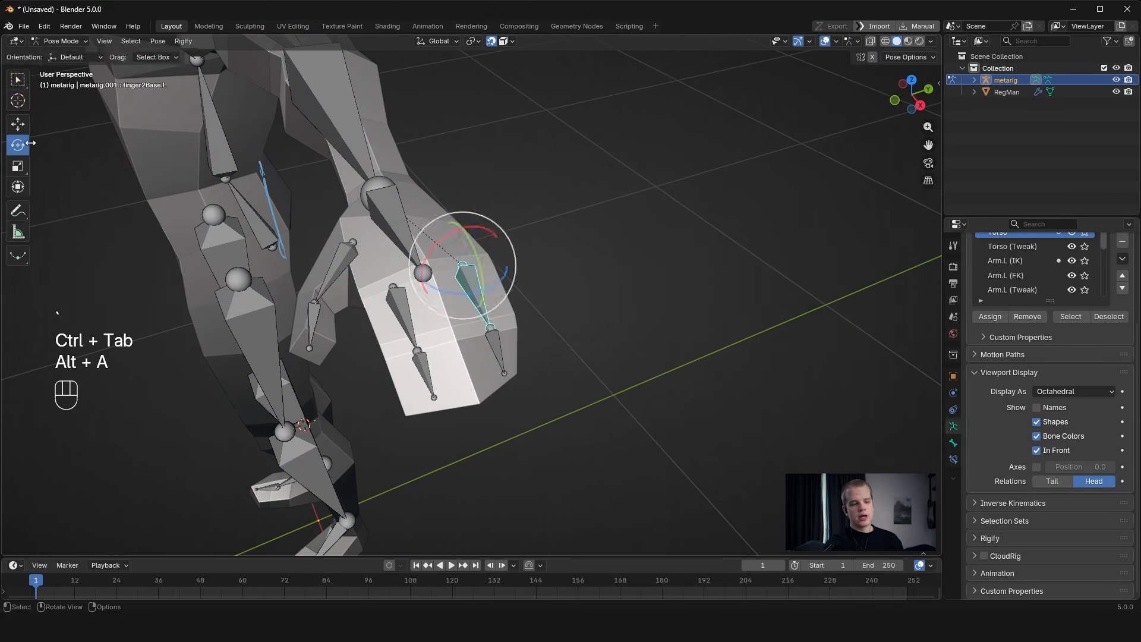
Try rotating a finger bone of the left hand with the Rotate gizmo, and undo the rotation.
middle_drag(511, 269, 648, 315)
shift+middle_drag(648, 315, 551, 365)
click(474, 306)
click(564, 323)
middle_drag(669, 326, 624, 313)
drag(525, 306, 527, 334)
key(ctrl+z)
Return to Edit Mode, select all bones and enable the display of bone Axes.
key(ctrl+Tab)
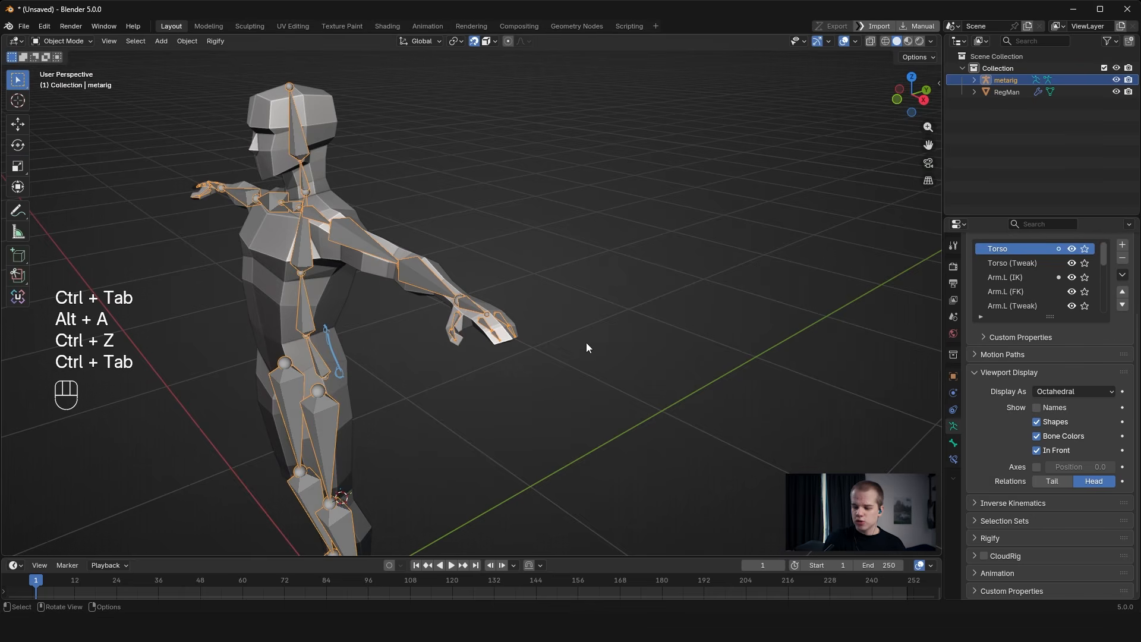
key(Tab)
key(a)
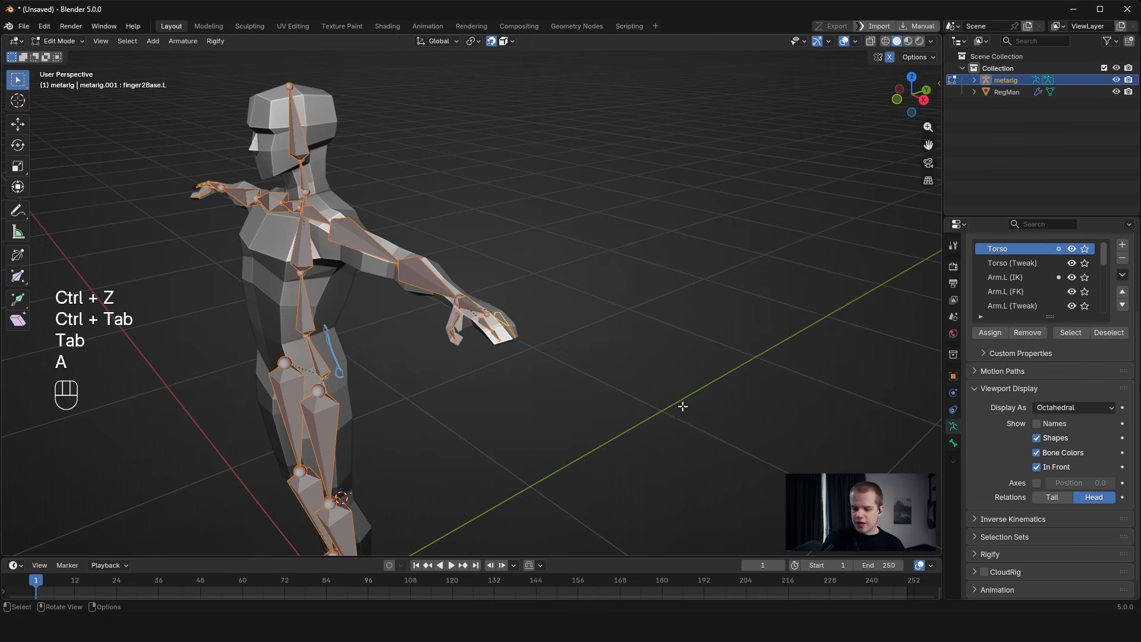
middle_drag(510, 318, 539, 316)
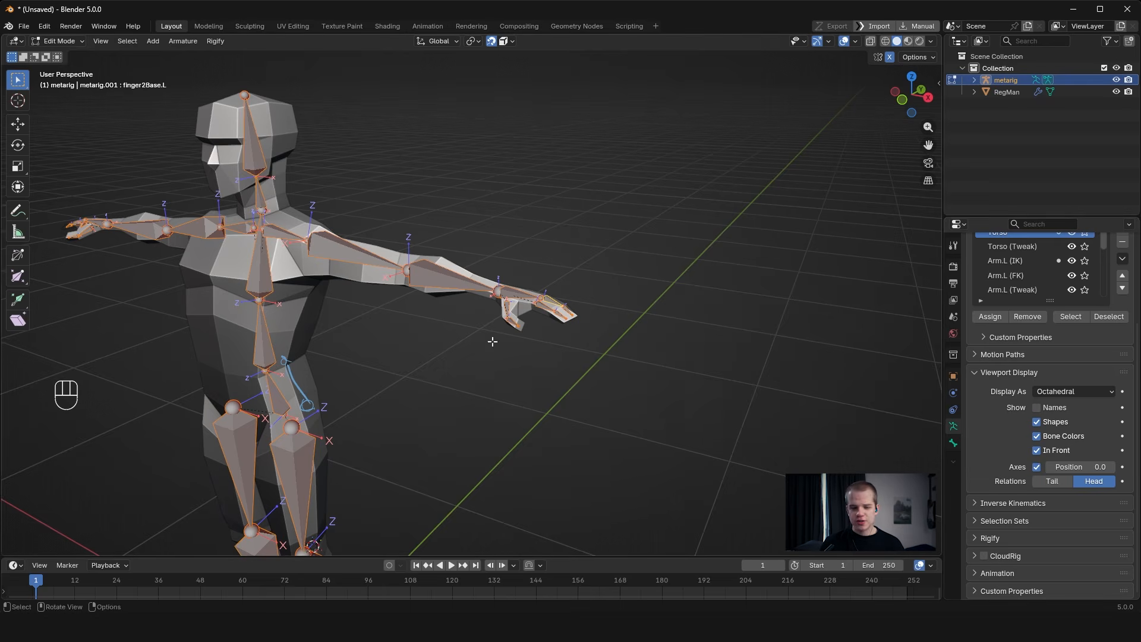
Examine the orientation of the bone axes across the armature, down to the legs and feet.
shift+middle_drag(593, 341, 713, 337)
scroll(826, 384, down, 2)
key(grave)
shift+middle_drag(484, 300, 538, 211)
middle_drag(549, 228, 509, 278)
key(alt+a)
middle_drag(565, 324, 544, 246)
key(grave)
scroll(578, 209, down, 2)
scroll(609, 349, up, 4)
shift+middle_drag(597, 408, 523, 333)
shift+middle_drag(571, 297, 579, 167)
middle_drag(580, 202, 650, 237)
scroll(649, 237, up, 3)
middle_drag(518, 249, 544, 238)
scroll(544, 238, up, 1)
Select the left foot bone and adjust its roll so its X axis points upright.
click(504, 254)
key(n)
click(935, 81)
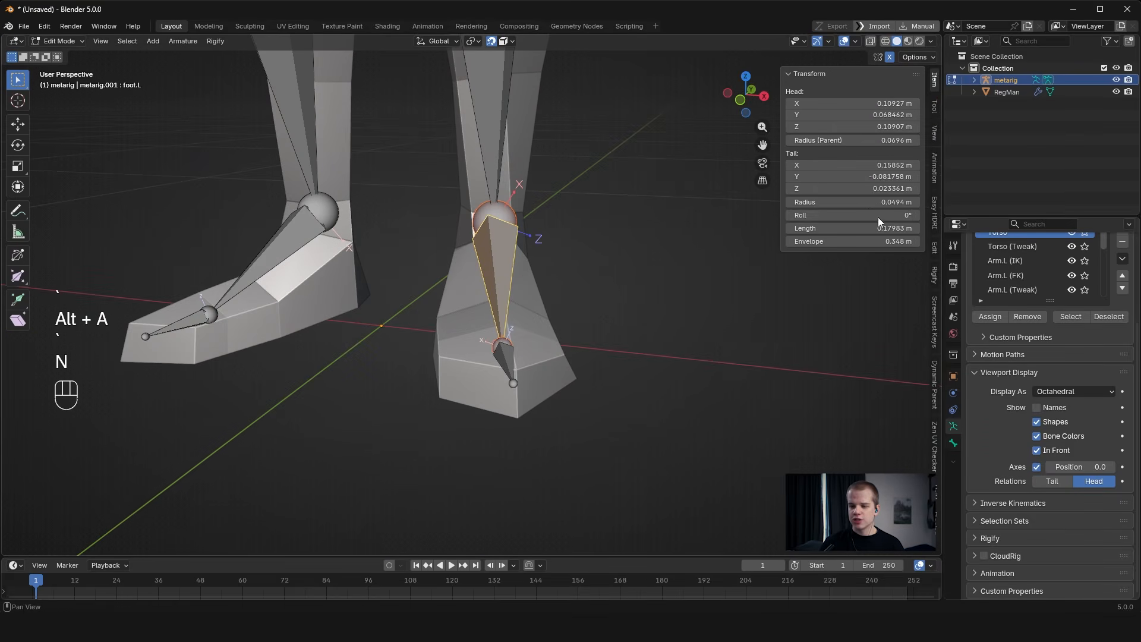
drag(862, 215, 898, 215)
Try rotating the left foot bone in Pose Mode with Local transform orientation, undo the rotations, and return to Object Mode.
key(ctrl+Tab)
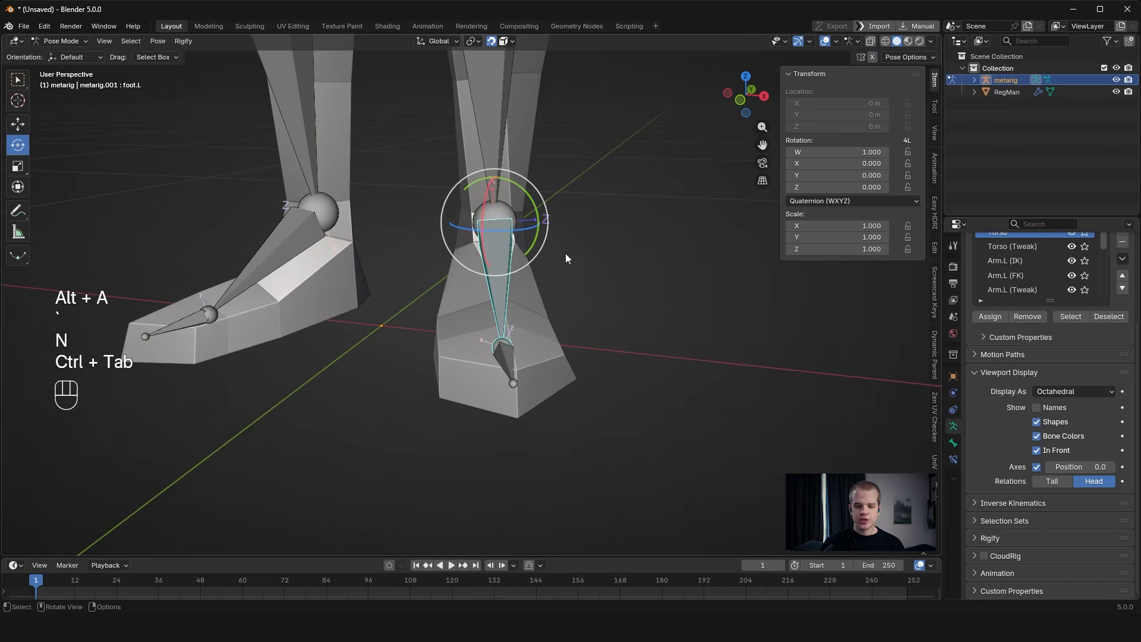
click(438, 41)
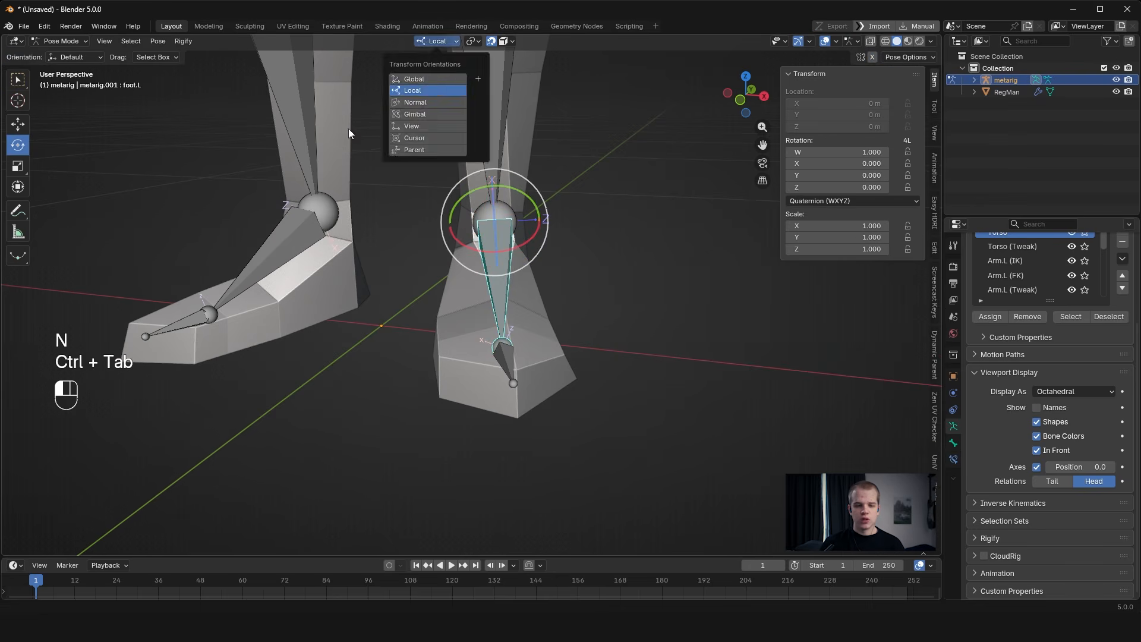
click(440, 88)
middle_drag(583, 229, 505, 211)
drag(504, 206, 621, 187)
right_click(621, 186)
middle_drag(622, 187, 511, 191)
mouse_move(580, 220)
mouse_down()
mouse_move(521, 227)
mouse_move(580, 205)
mouse_up()
key(ctrl+z)
key(ctrl+z)
middle_drag(547, 254, 641, 235)
key(ctrl+Tab)
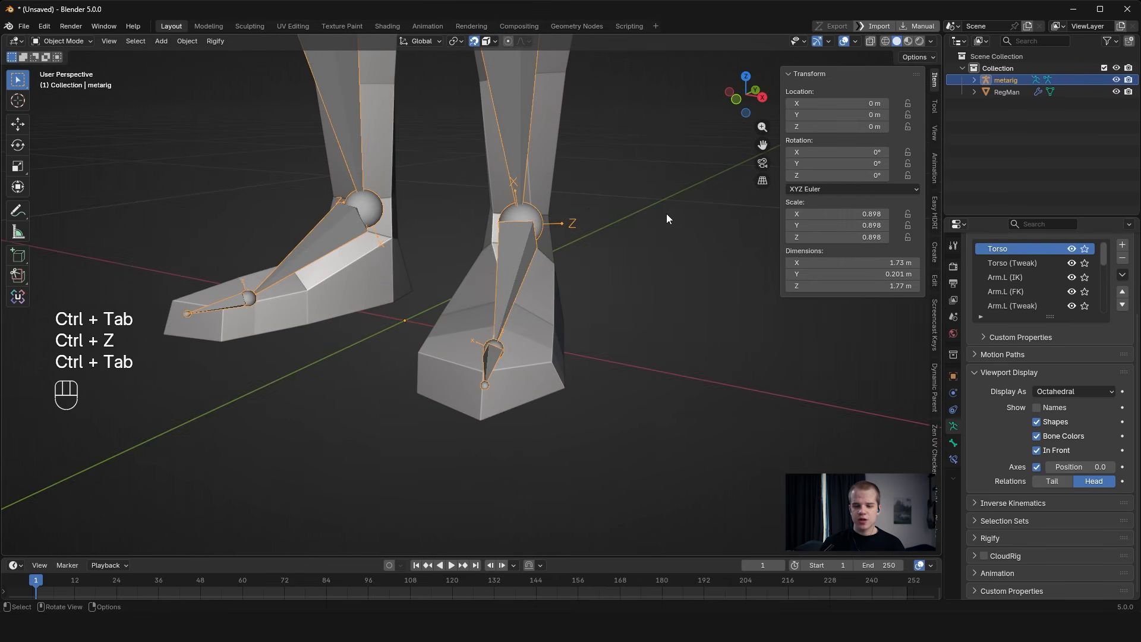
Return to Edit Mode and set the left foot bone's roll to 0.
key(Tab)
drag(850, 215, 874, 215)
click(864, 215)
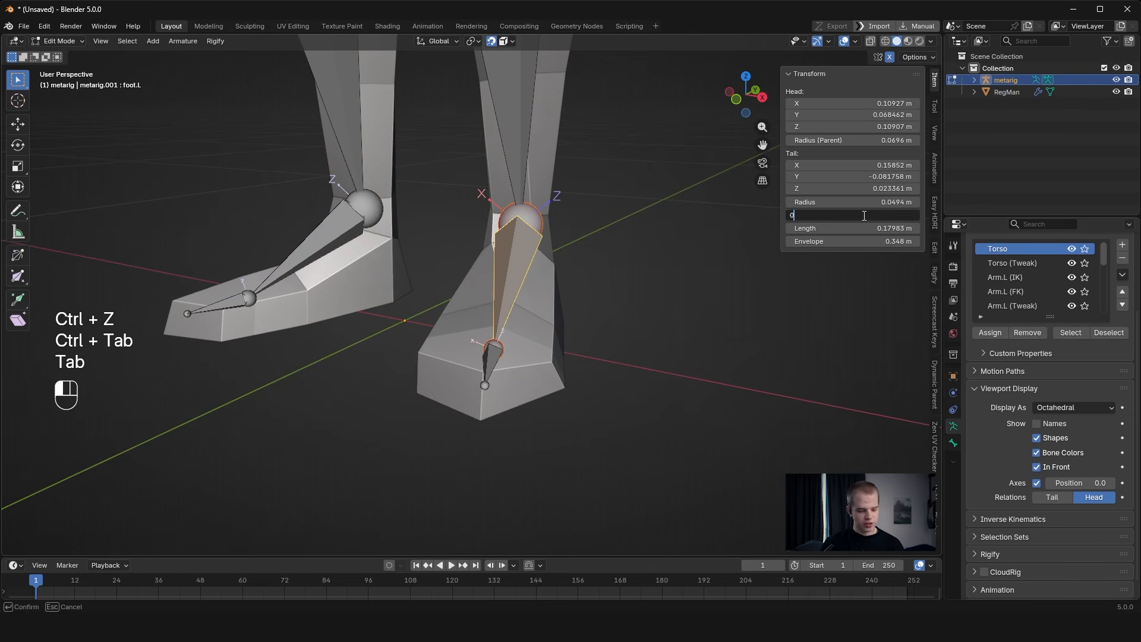
text(0)
key(Return)
In Pose Mode, set the transform orientation to Local and try rotating the left foot bone.
key(ctrl+Tab)
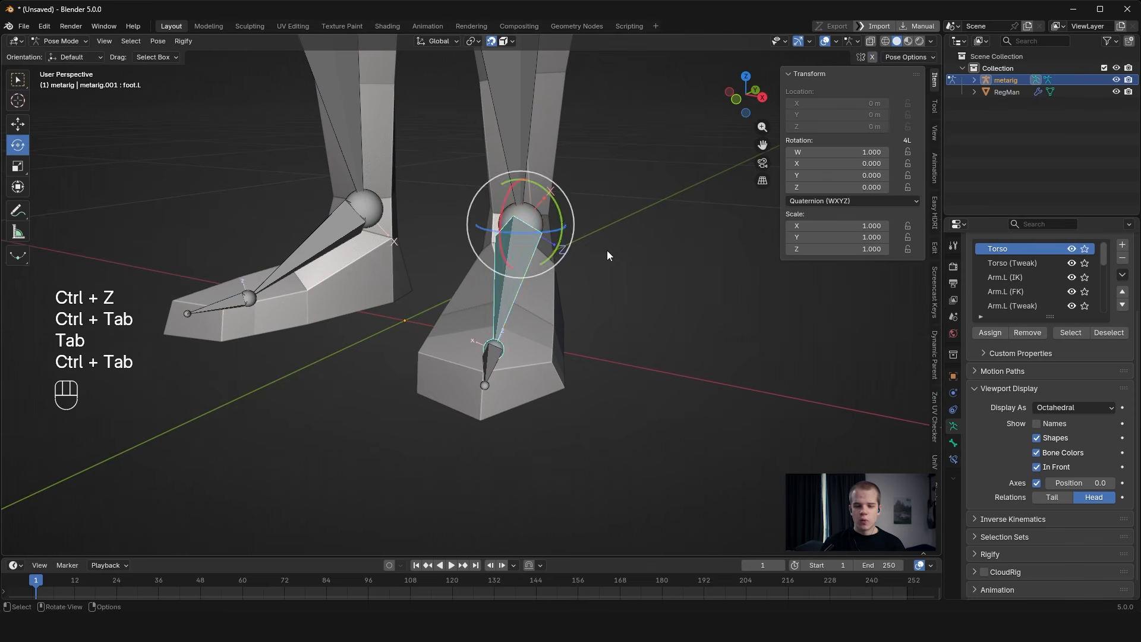
middle_drag(607, 250, 621, 250)
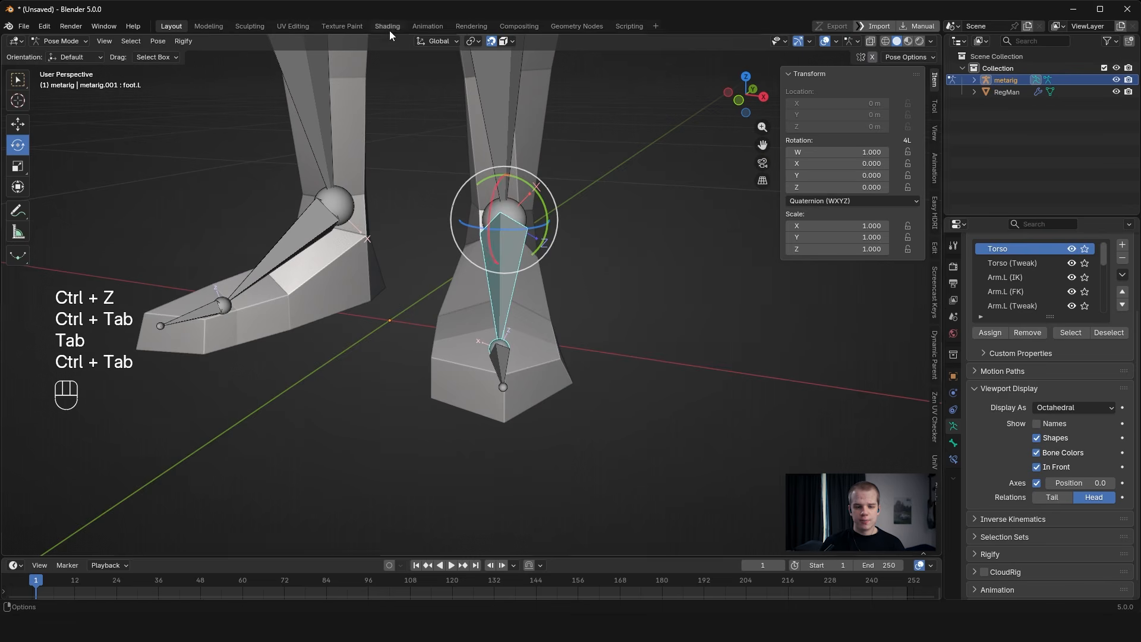
click(438, 41)
click(437, 80)
drag(504, 210, 547, 271)
key(ctrl+z)
key(ctrl+z)
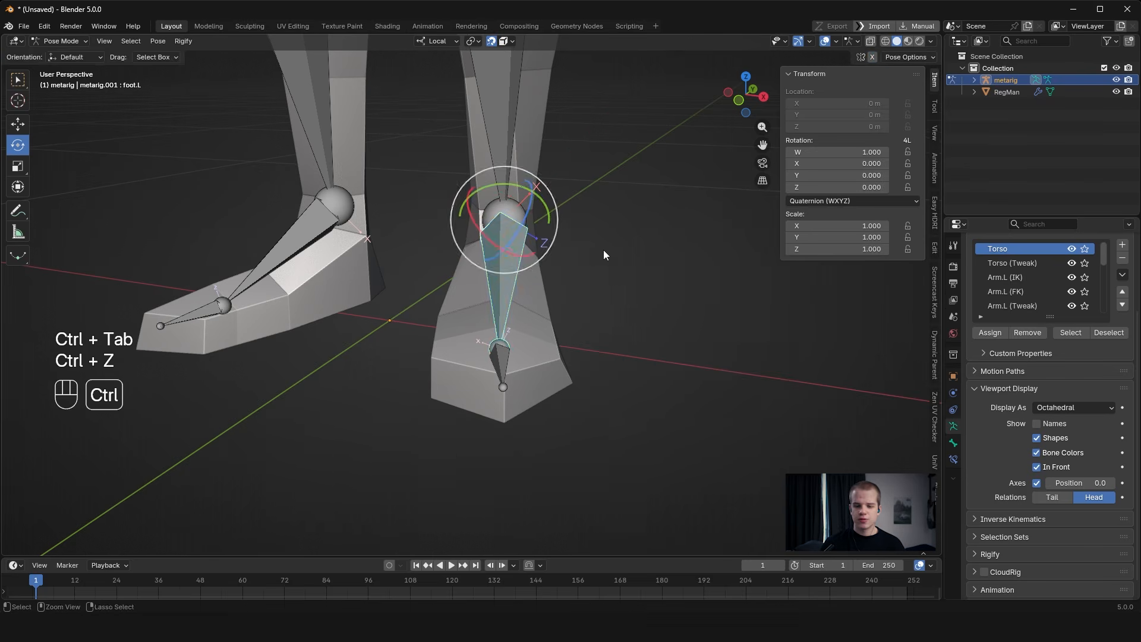
In Edit Mode, adjust the left foot bone's roll to -65° so its X axis points sideways like the leg bones.
key(Tab)
drag(852, 216, 883, 215)
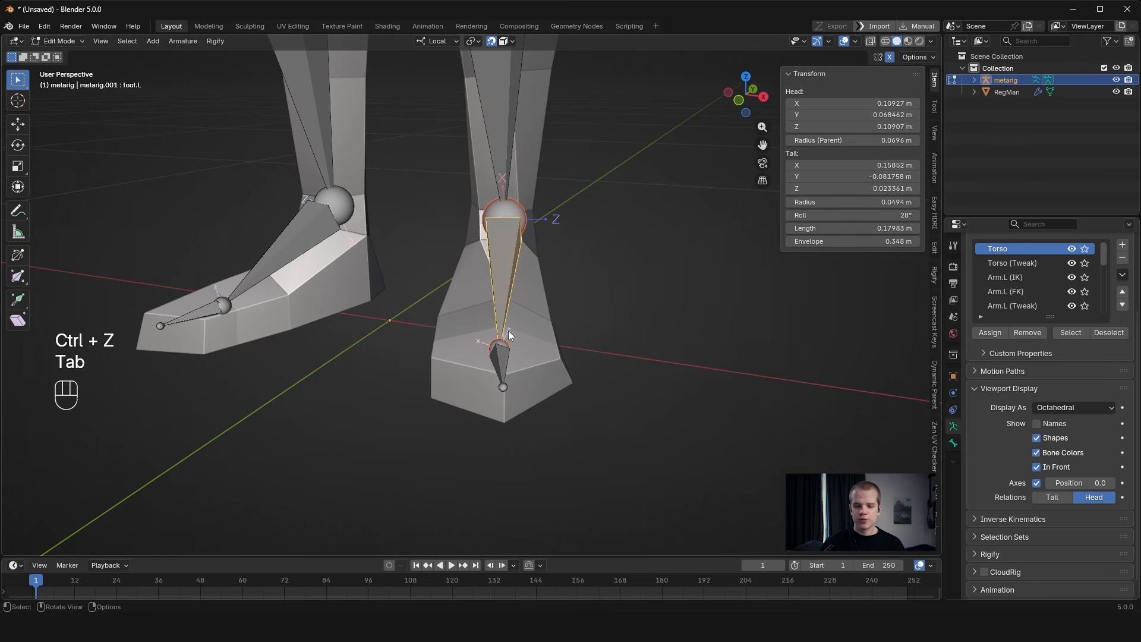
scroll(525, 283, down, 4)
click(498, 269)
scroll(498, 269, down, 2)
shift+middle_drag(523, 172, 595, 253)
scroll(621, 251, up, 4)
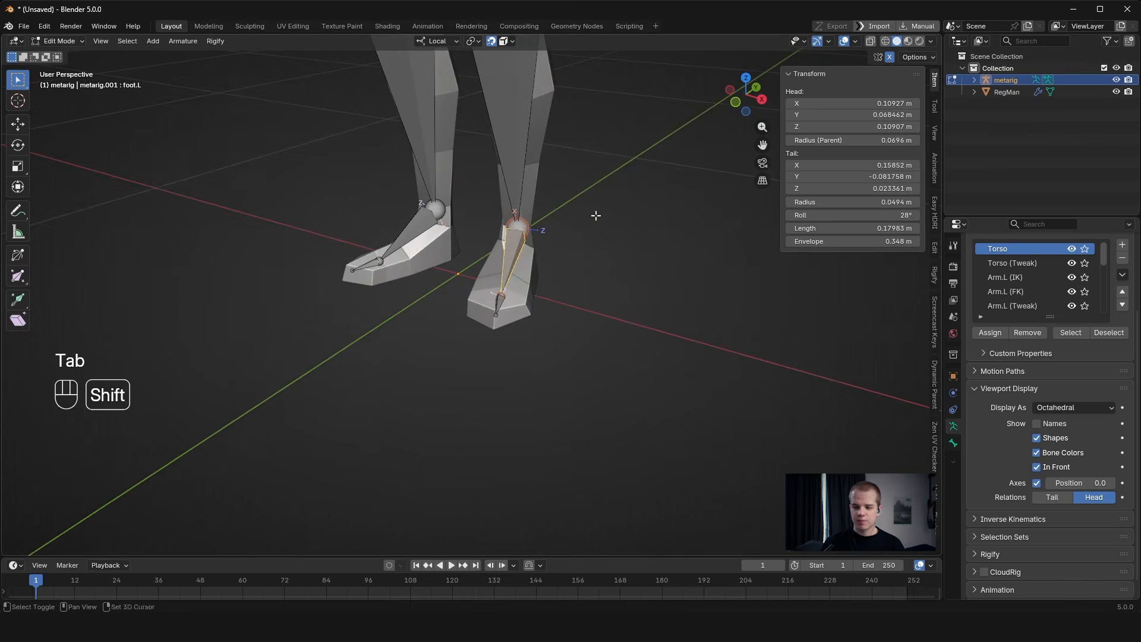
shift+middle_drag(594, 188, 609, 332)
drag(857, 215, 801, 216)
middle_drag(534, 177, 545, 176)
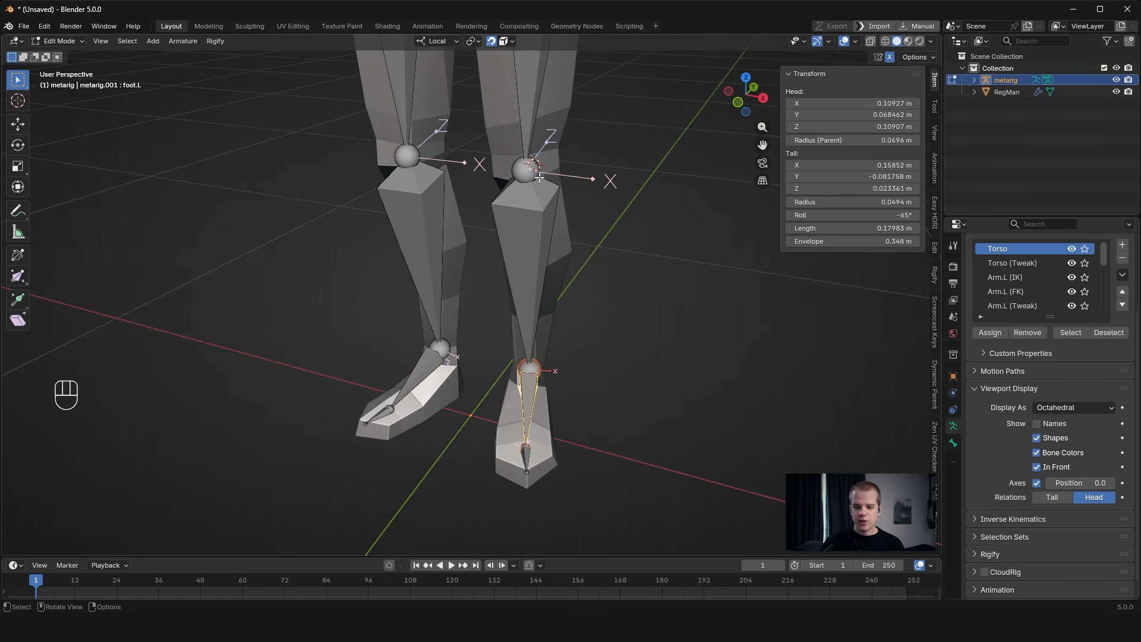
Hide the sidebar and switch to Pose Mode with the Select Box tool active.
middle_drag(648, 316, 544, 303)
shift+middle_drag(543, 304, 506, 296)
scroll(573, 220, up, 4)
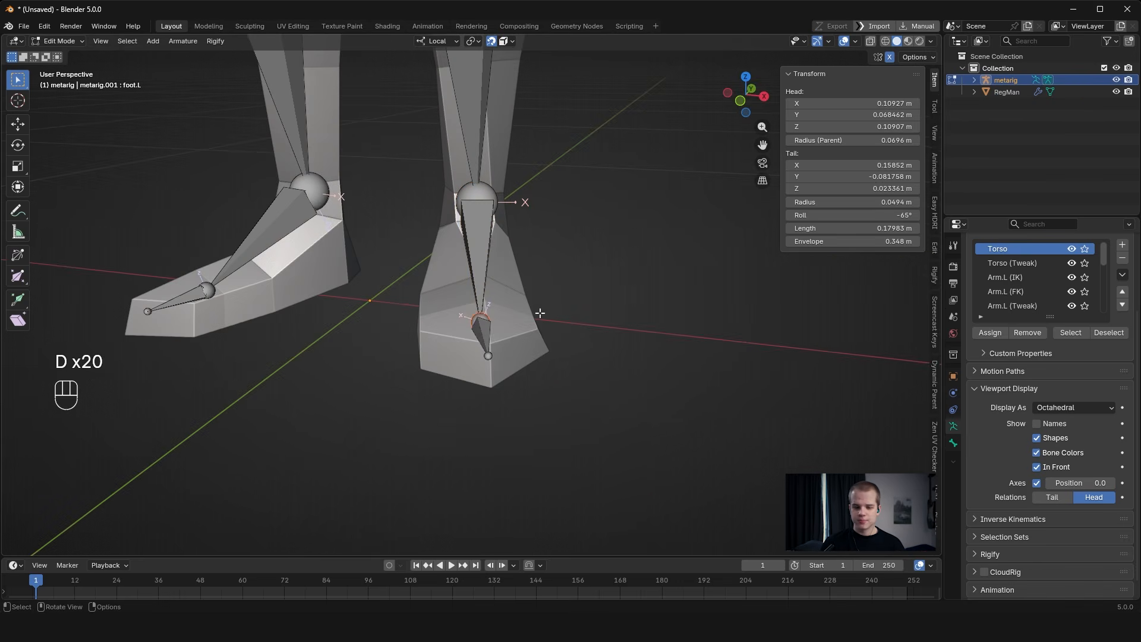
key(n)
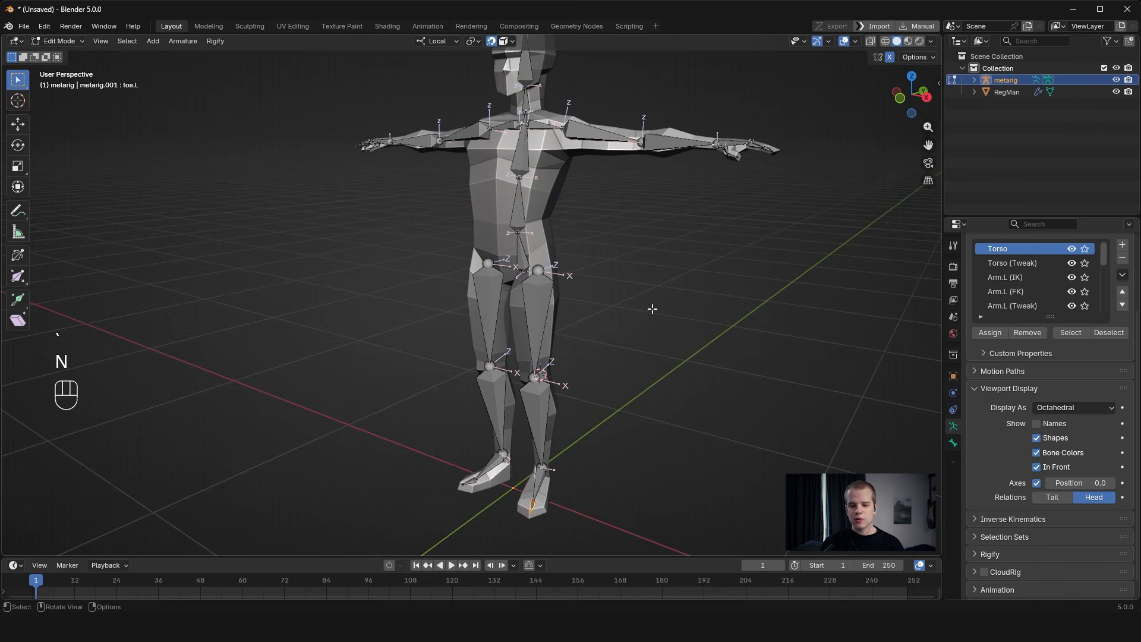
key(ctrl+Tab)
click(546, 300)
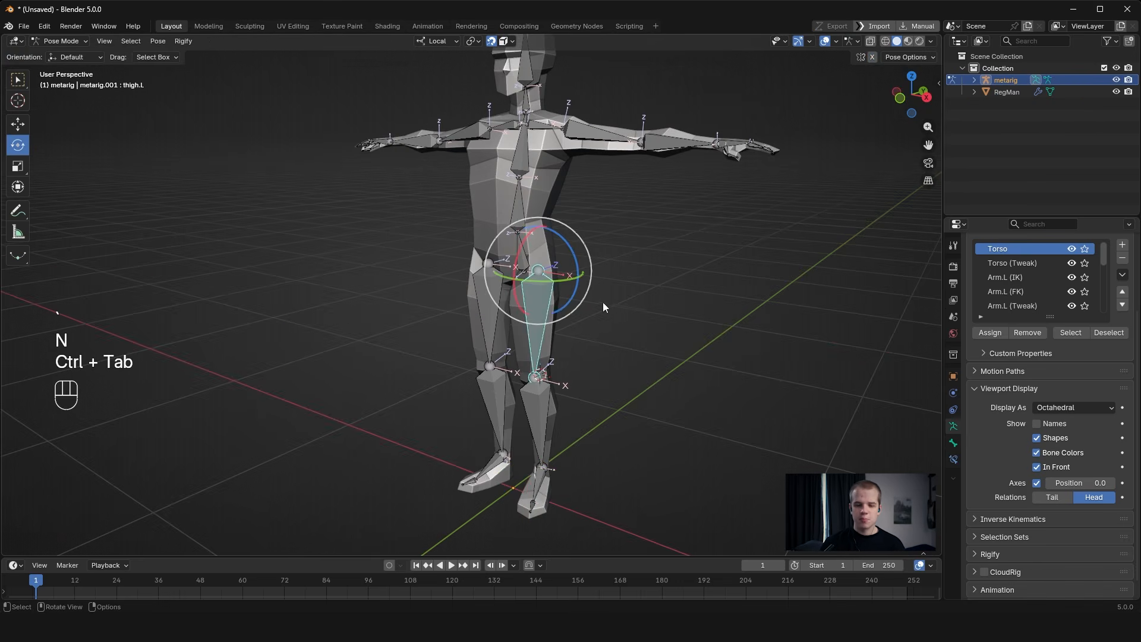
click(17, 81)
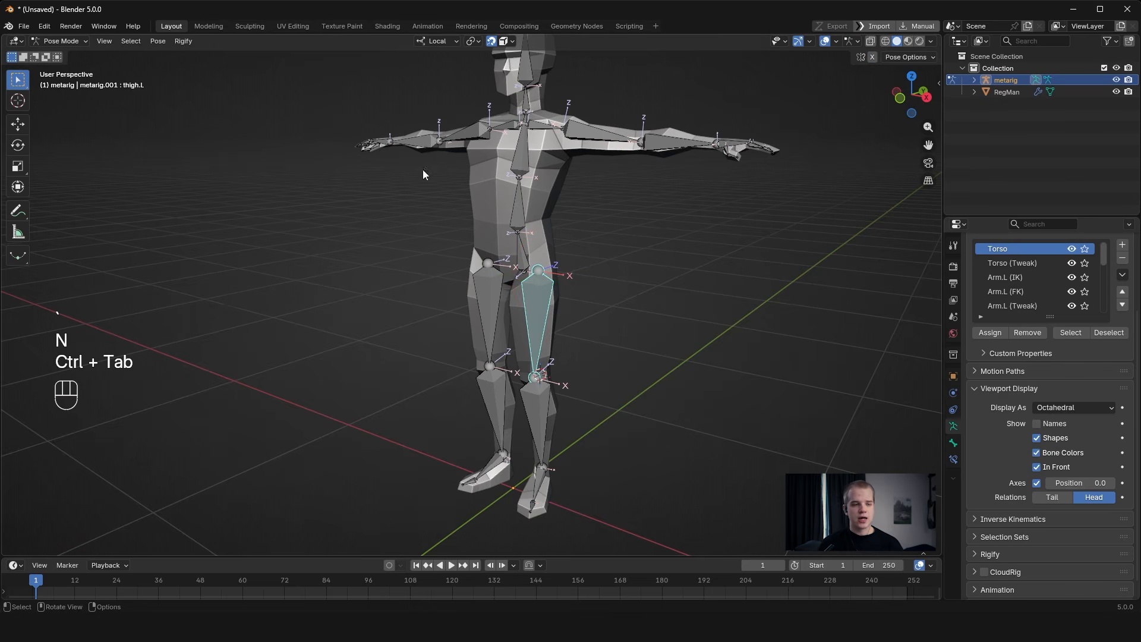
Try moving the pelvis bone in Pose Mode from the front view.
scroll(612, 238, down, 6)
middle_drag(618, 243, 669, 299)
scroll(669, 301, up, 6)
key(grave)
click(545, 241)
key(g)
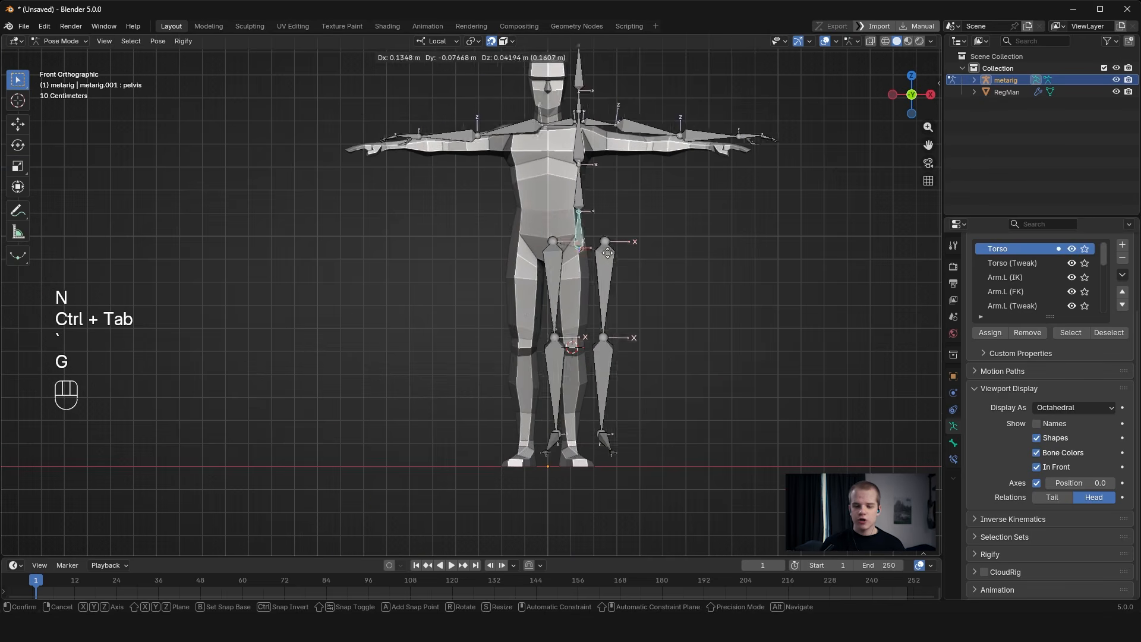
right_click(592, 224)
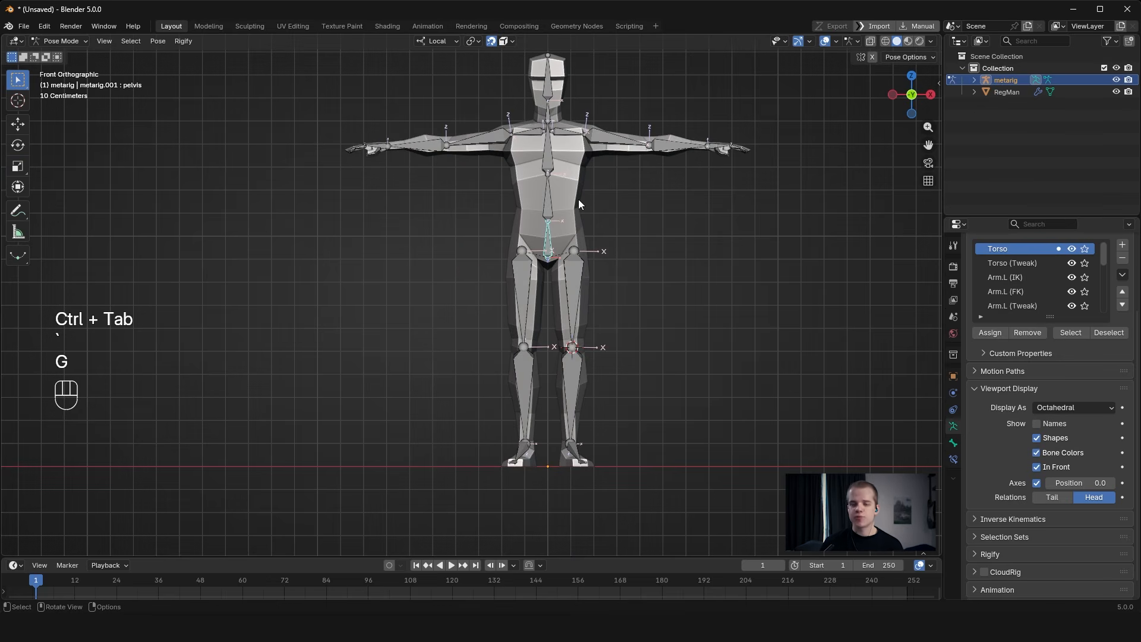
In Edit Mode and right view, scale the pelvis bone to 0 along Y so that it stands vertical.
key(grave)
scroll(691, 394, up, 8)
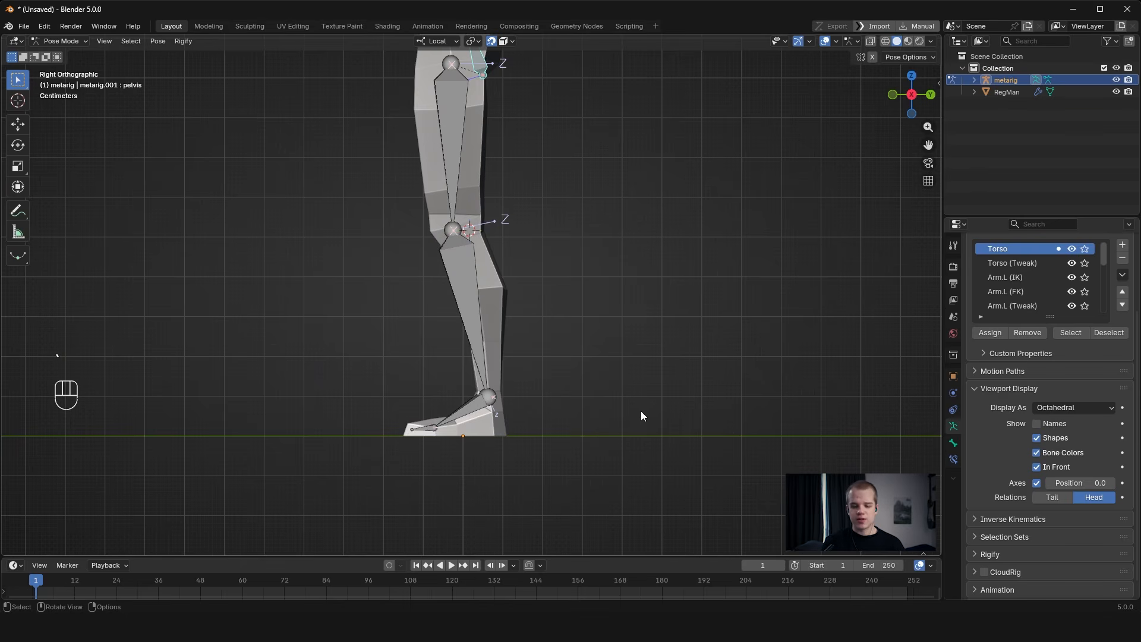
key(Tab)
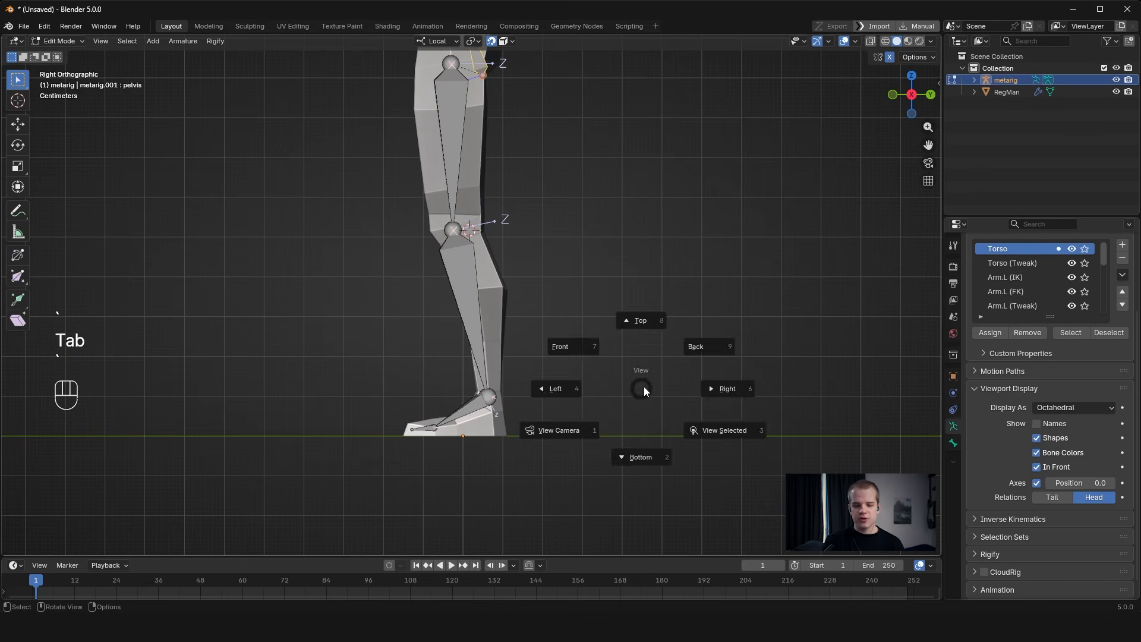
shift+middle_drag(635, 287, 634, 523)
scroll(586, 357, up, 2)
key(alt+a)
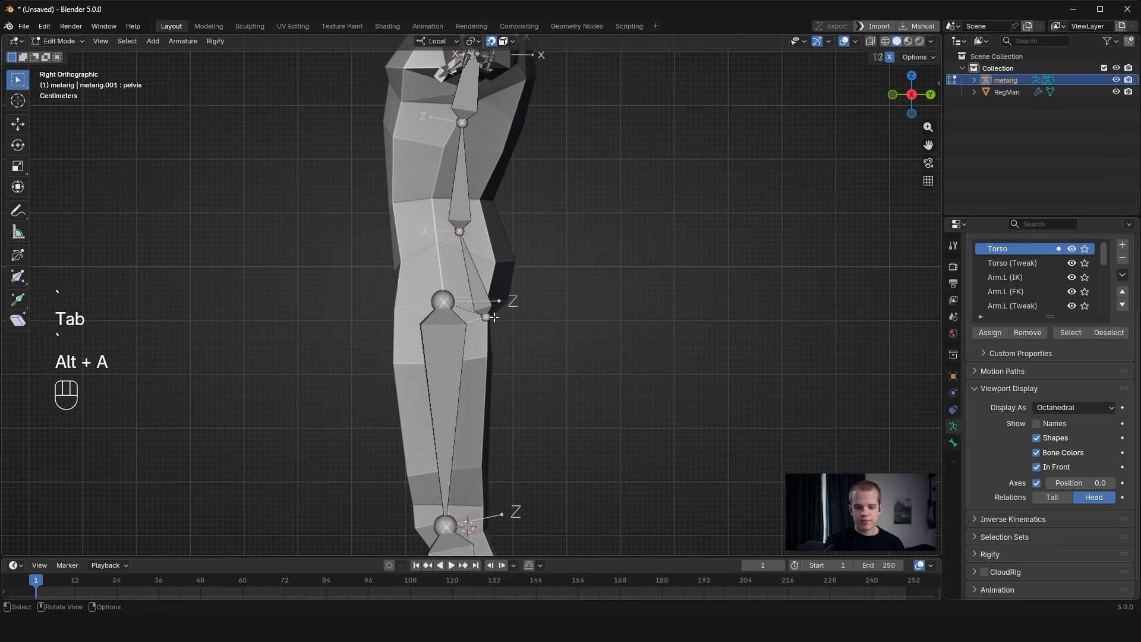
shift+middle_drag(593, 322, 642, 354)
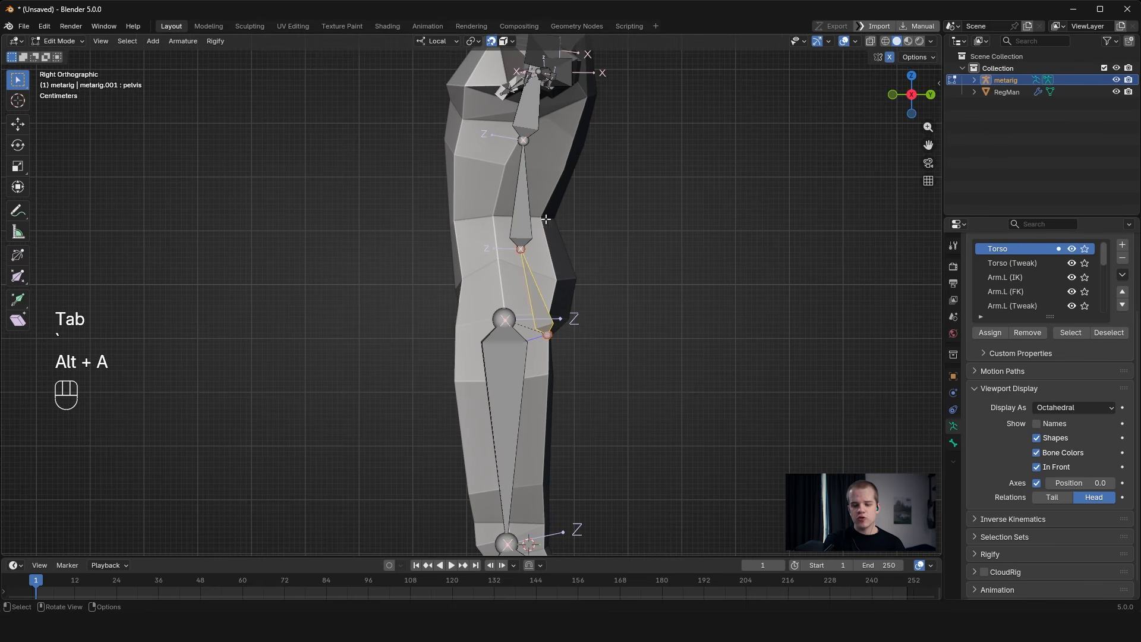
key(s)
key(y)
key(0)
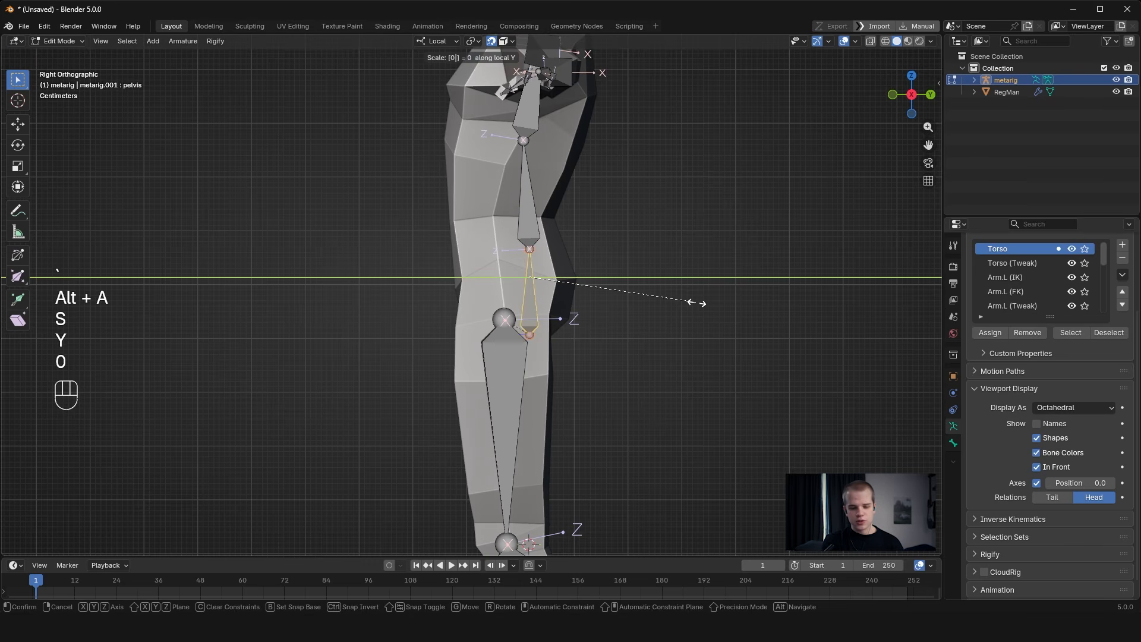
key(Return)
Move the pelvis bone forward along Y until it lines up with the hip joints.
key(g)
key(u)
key(y)
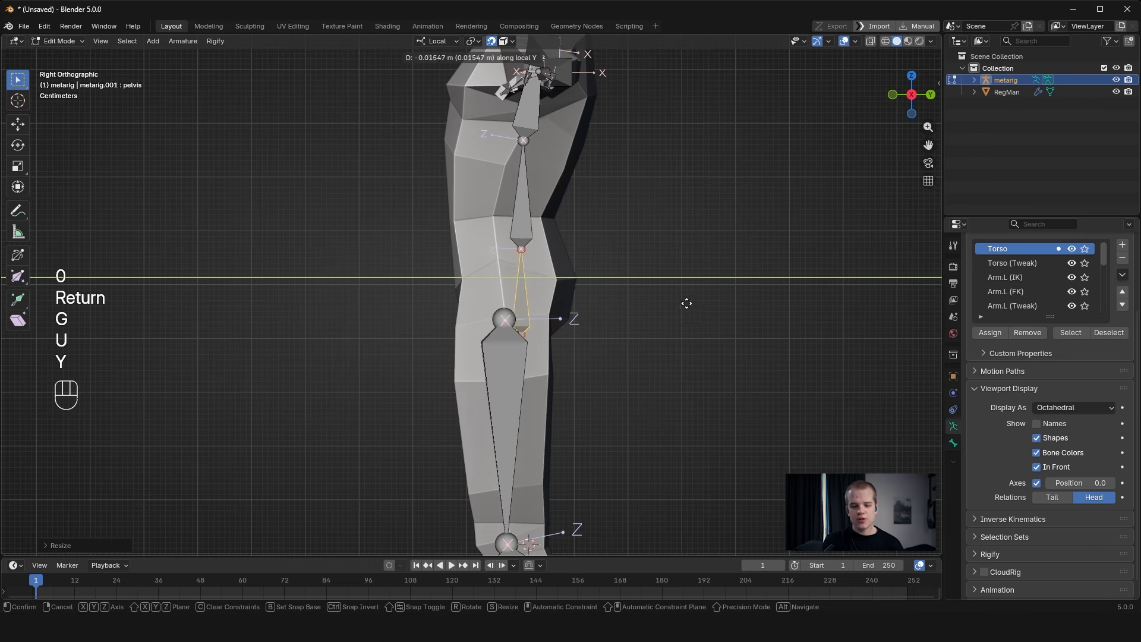
key(shift)
click(672, 298)
Try moving the straightened pelvis bone along Z in Pose Mode.
key(ctrl+Tab)
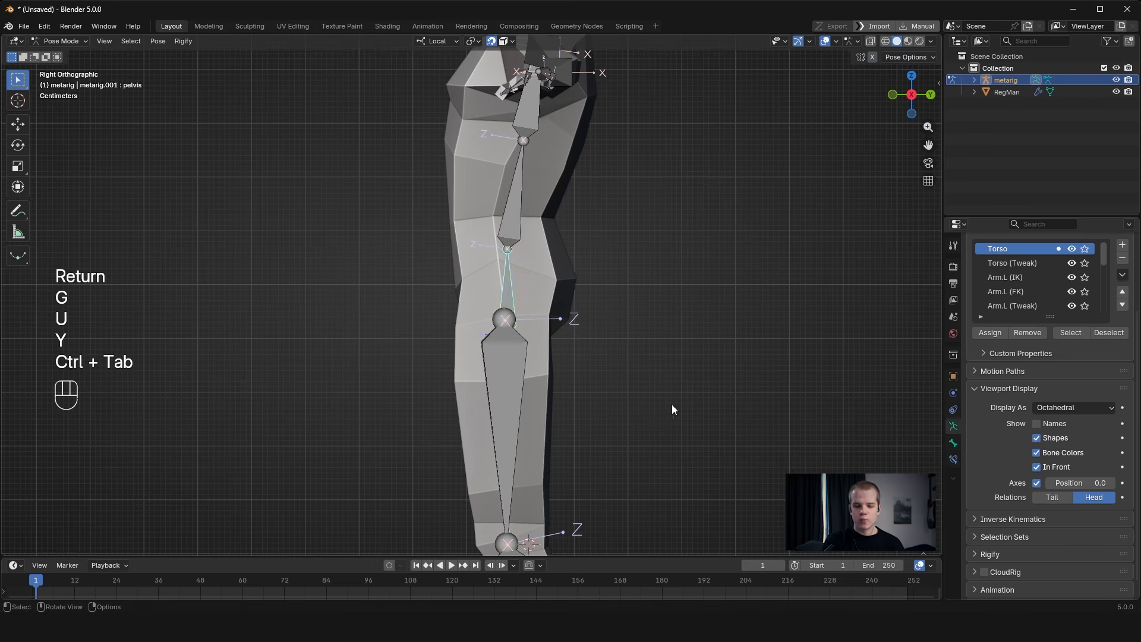
middle_drag(539, 283, 672, 279)
key(g)
key(z)
key(Escape)
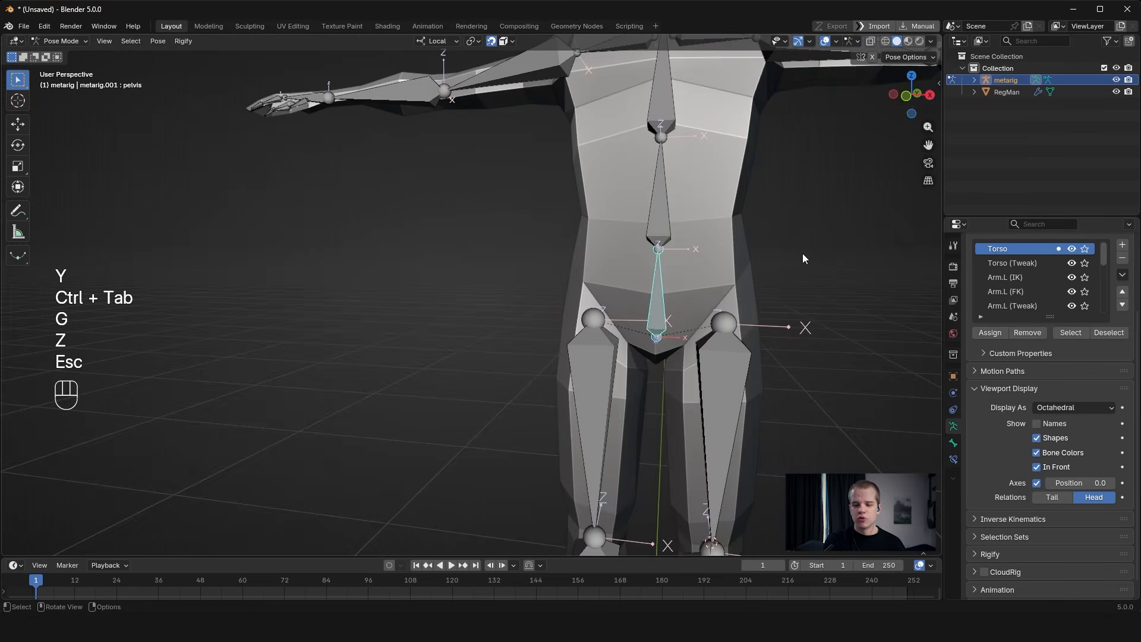
scroll(743, 262, up, 3)
middle_drag(726, 269, 706, 282)
key(grave)
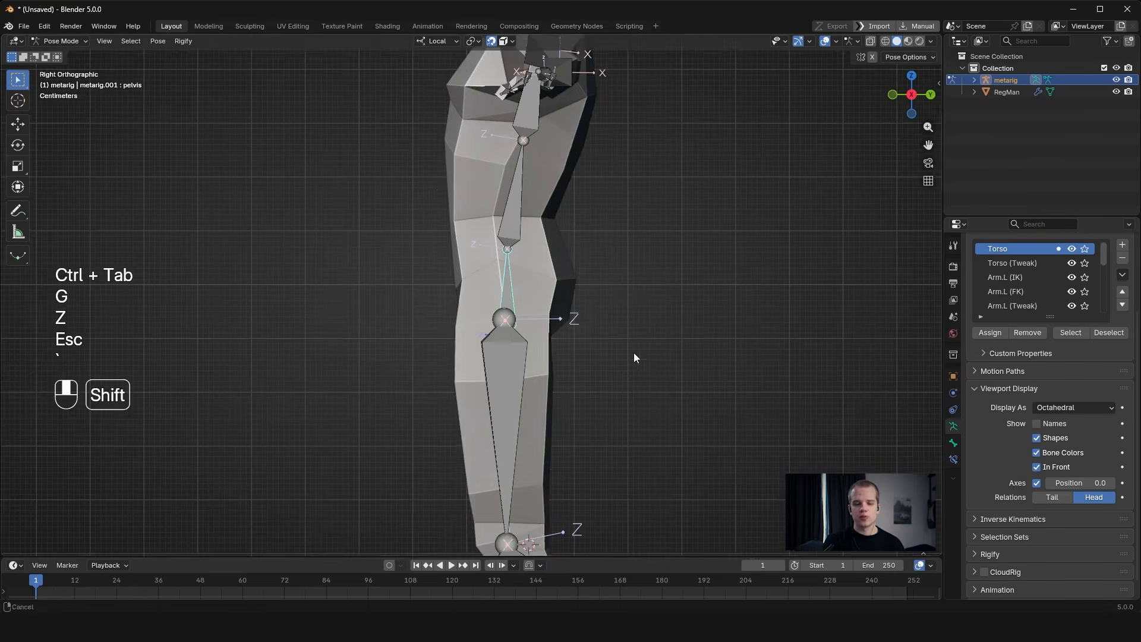
Back in Edit Mode, move the joint at the upper end of the torso bone slightly forward in right view.
shift+middle_drag(622, 277, 634, 363)
key(Tab)
key(1)
key(g)
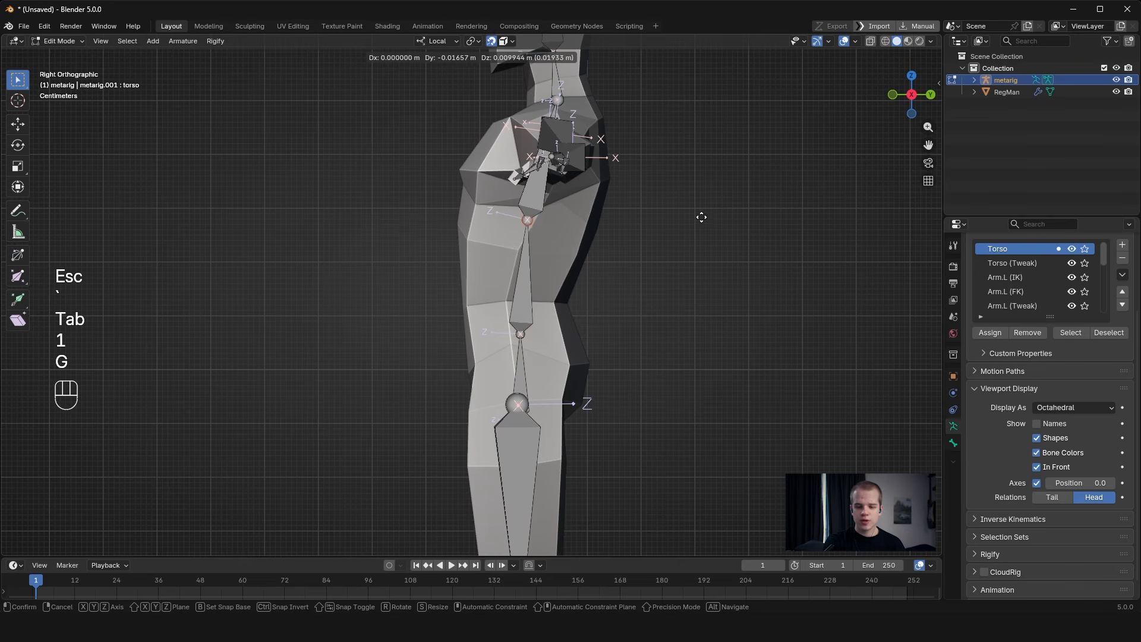
click(656, 241)
click(521, 332)
key(g)
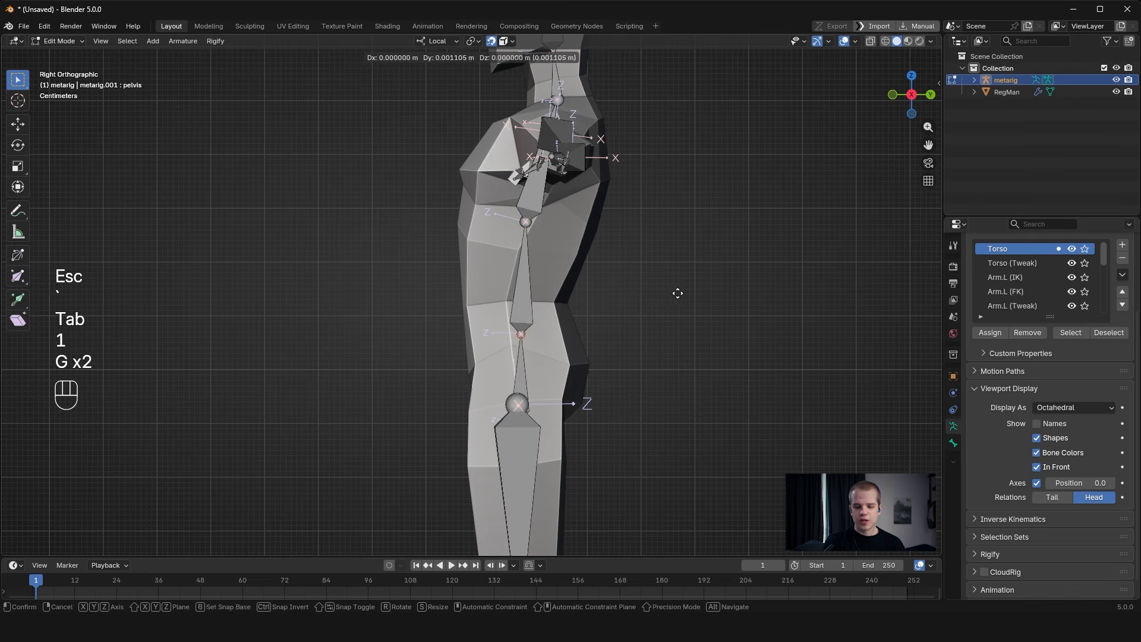
key(y)
key(Escape)
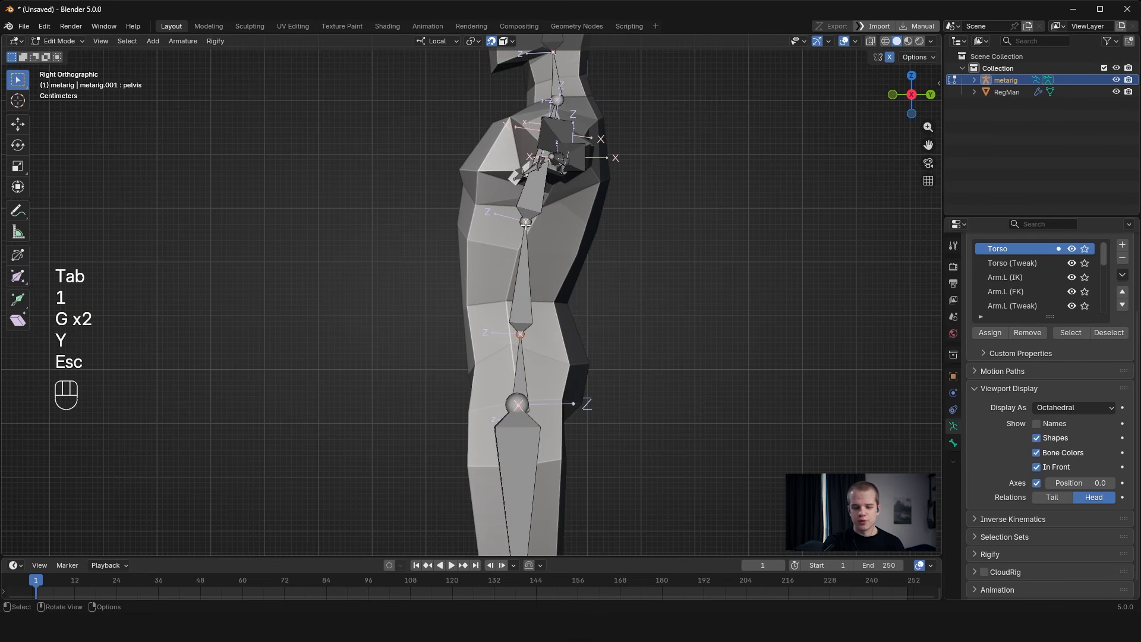
Select the ankle joints in right view and extrude new bones about 0.15 m straight backward along Y.
key(grave)
shift+middle_drag(721, 224, 589, 326)
key(grave)
key(grave)
ctrl+middle_drag(690, 265, 642, 291)
key(grave)
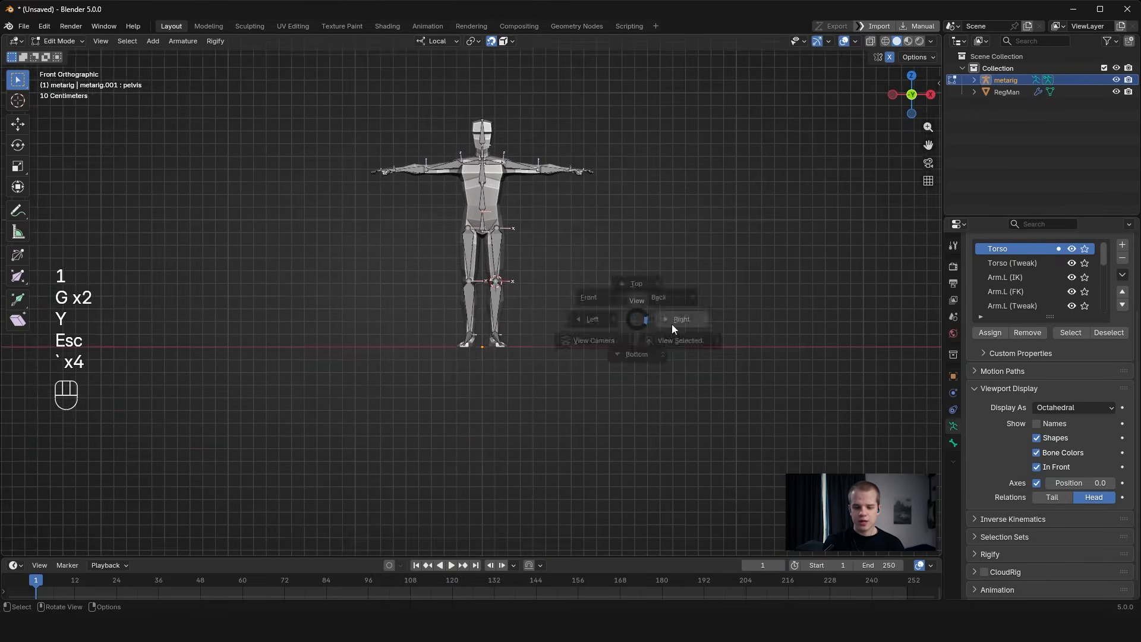
ctrl+middle_drag(667, 395, 647, 314)
key(grave)
shift+middle_drag(668, 415, 607, 296)
ctrl+middle_drag(609, 332, 629, 295)
drag(634, 273, 541, 343)
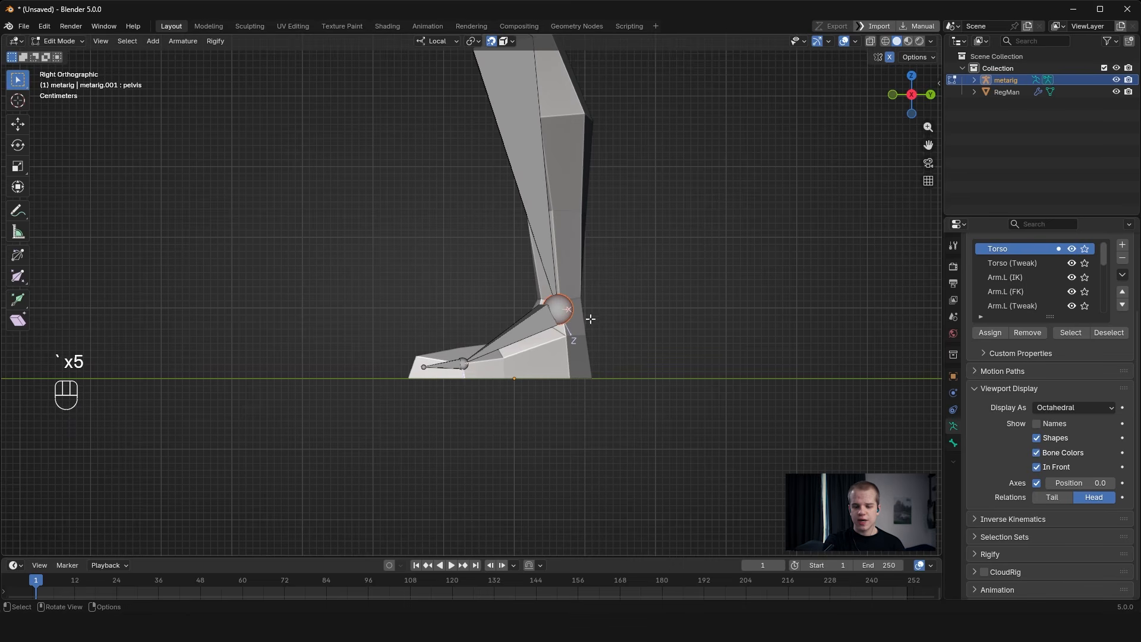
key(e)
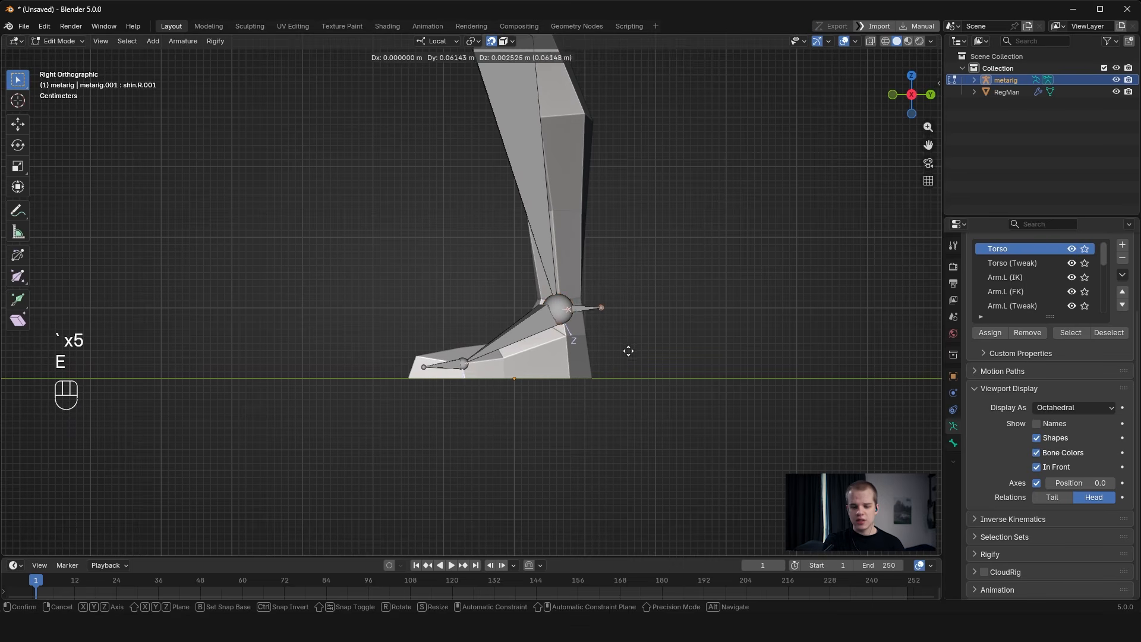
key(y)
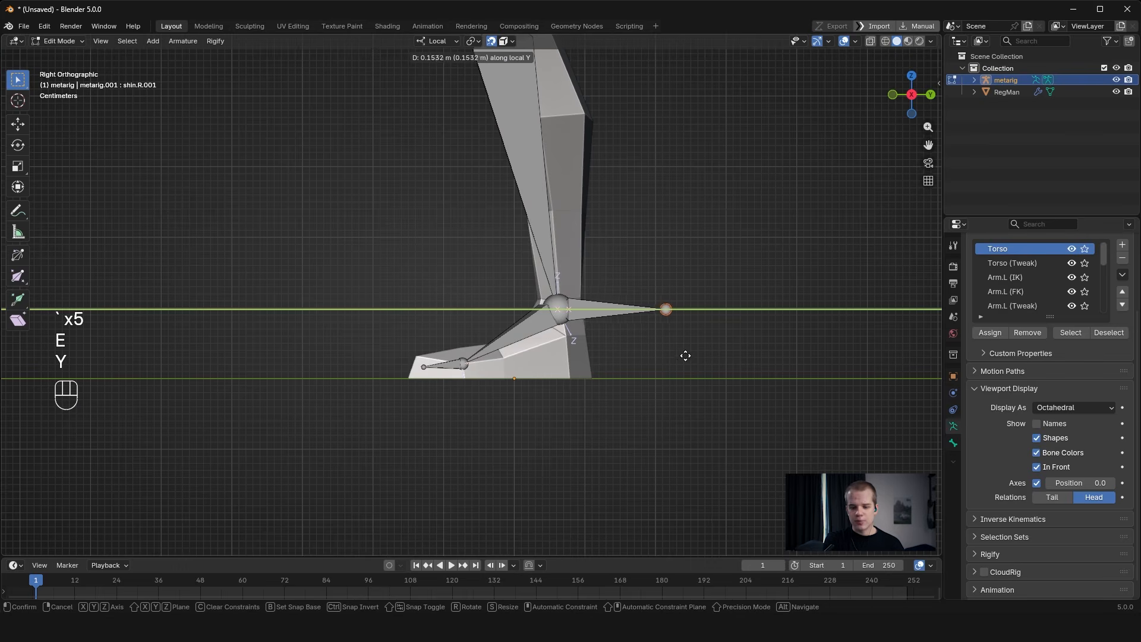
click(682, 357)
Select both extruded ankle bones and clear their parent.
middle_drag(683, 342, 626, 362)
drag(699, 255, 573, 413)
middle_drag(619, 364, 615, 330)
click(625, 311)
shift+click(621, 297)
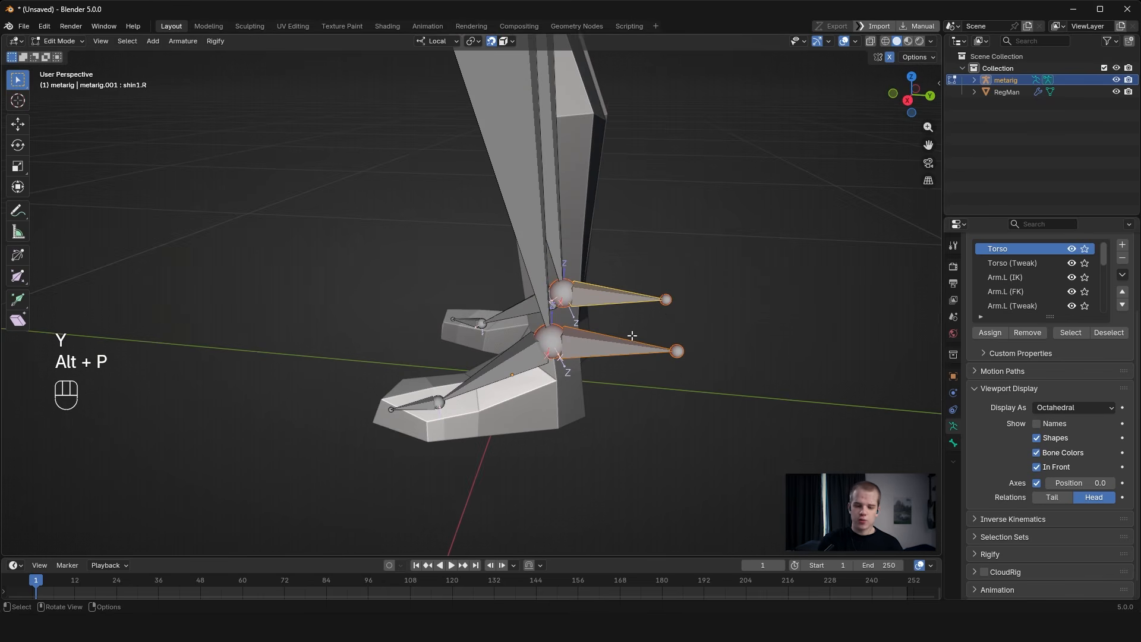
middle_drag(658, 307, 604, 300)
key(alt+p)
click(604, 301)
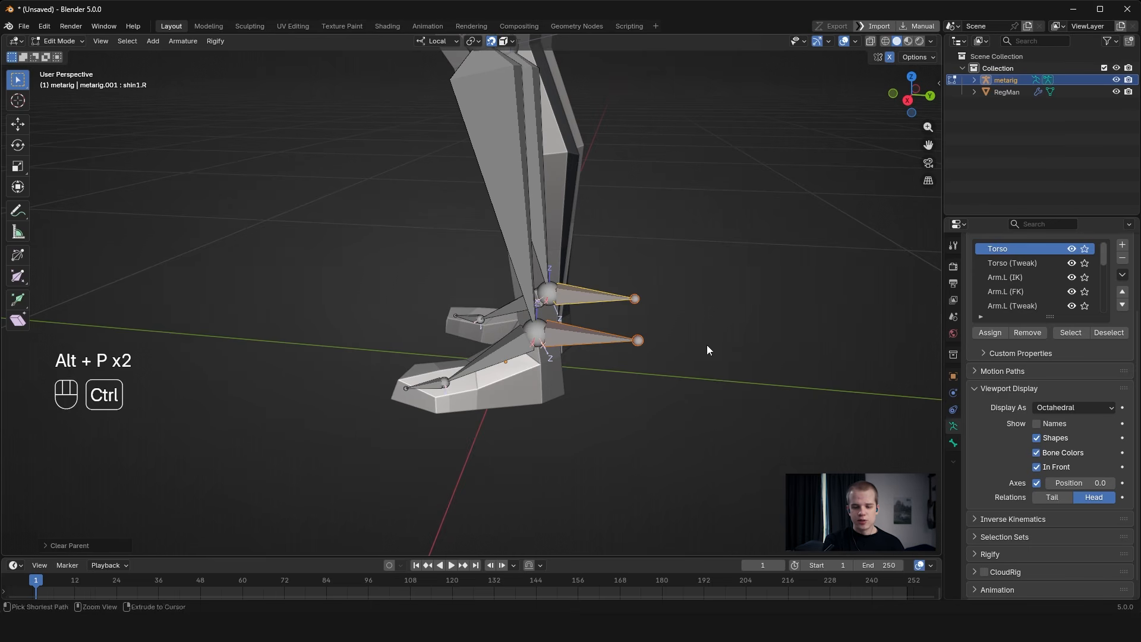
Switch to Pose Mode and rename the left extruded ankle bone to legIK.L.
key(ctrl+Tab)
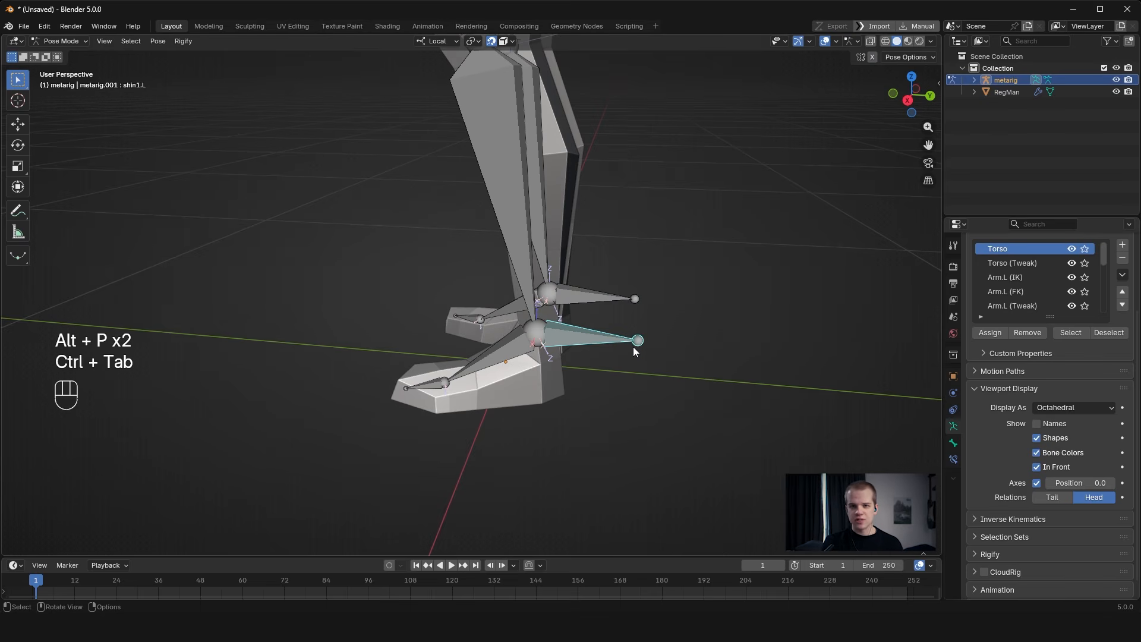
middle_drag(629, 341, 636, 329)
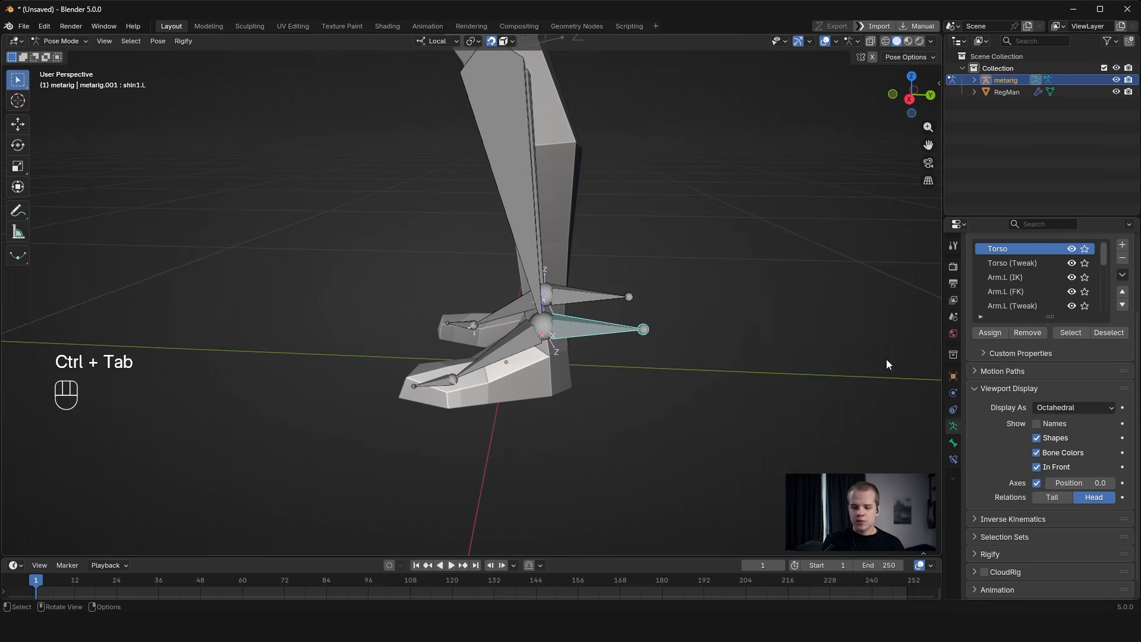
click(954, 443)
click(1016, 260)
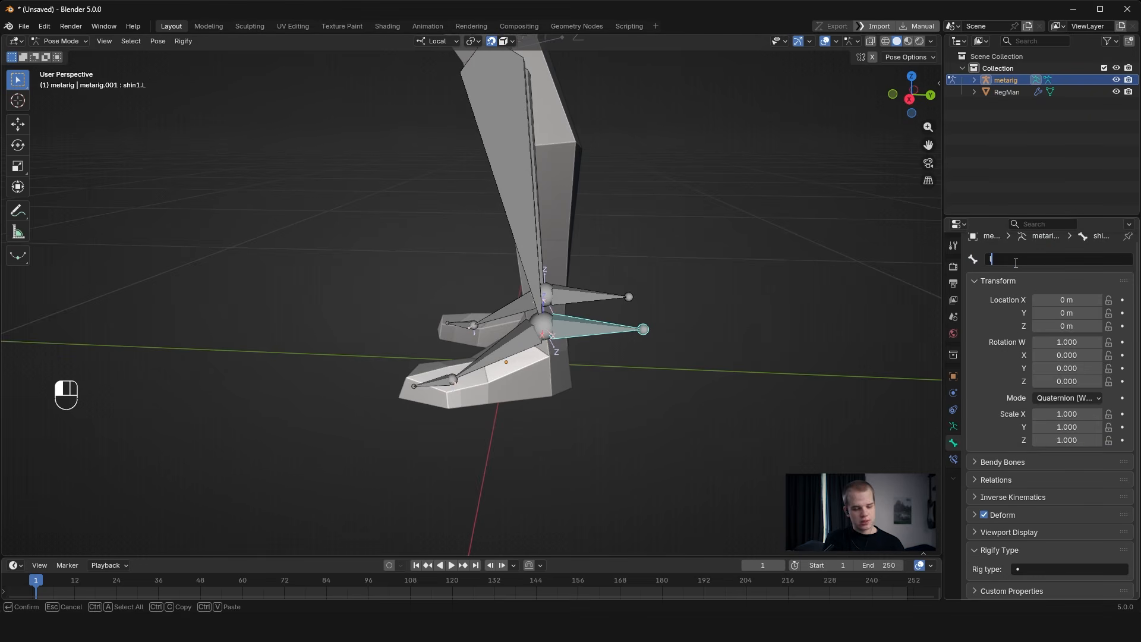
text(L)
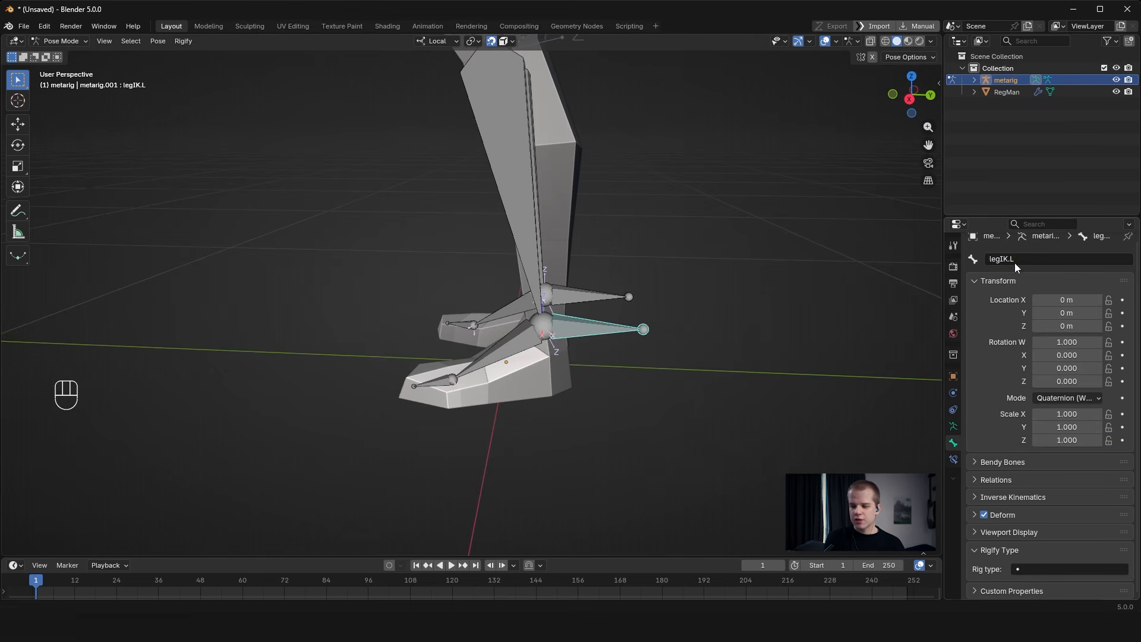
Rename the extruded bone at the right ankle as legIK.R and clear the bone selection.
key(Return)
click(606, 296)
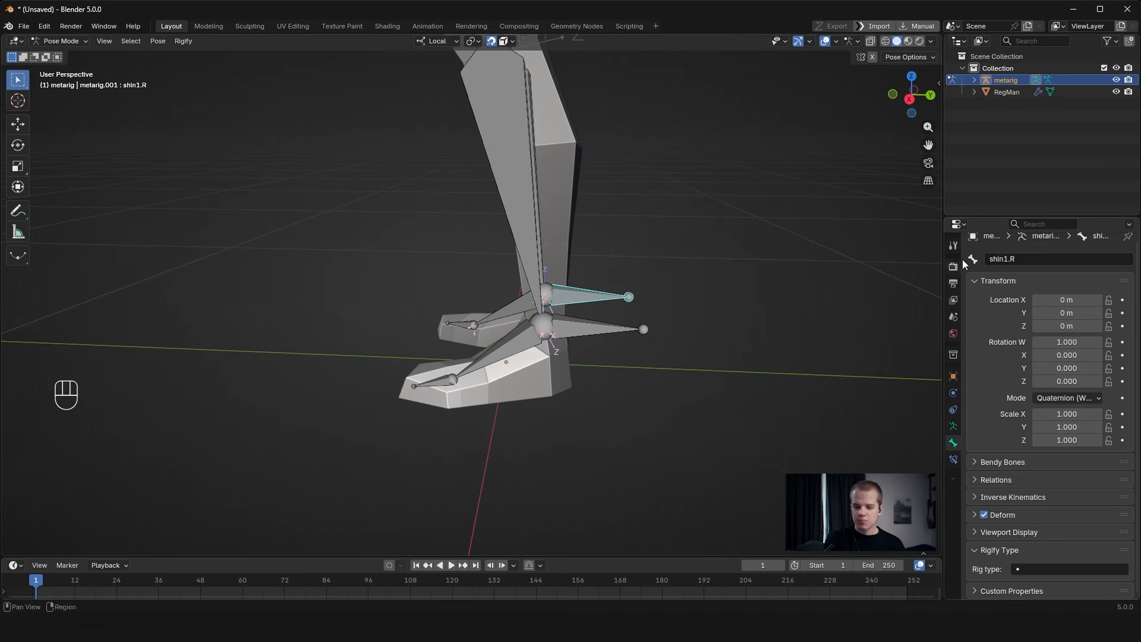
click(1033, 261)
text(legIK.L)
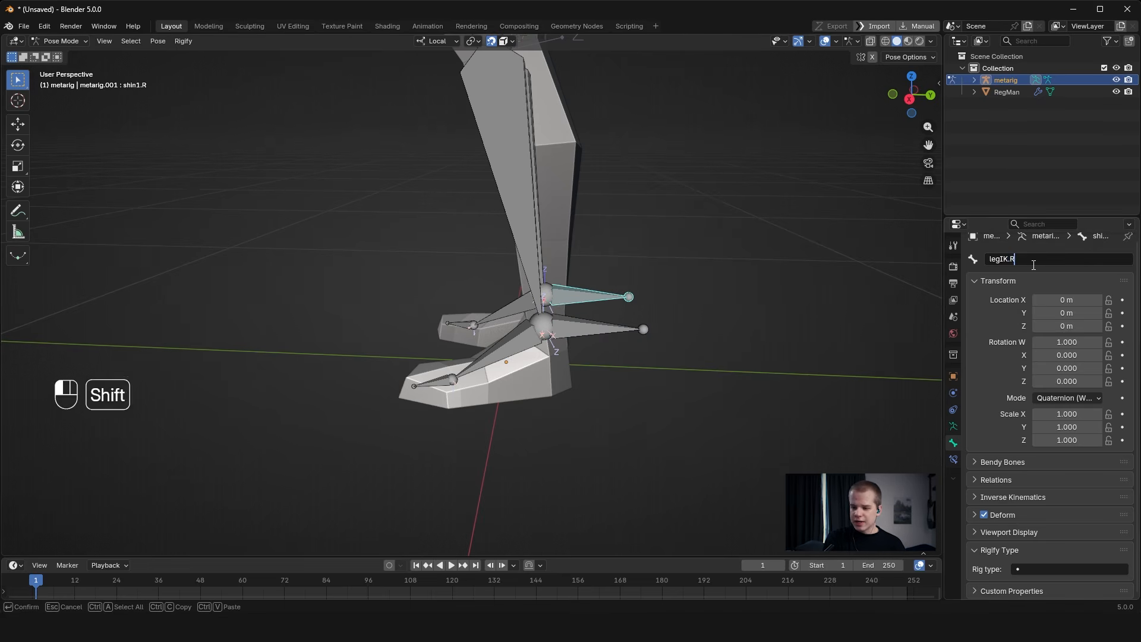
key(Return)
ctrl+middle_drag(1032, 265, 981, 309)
middle_drag(612, 410, 658, 447)
shift+middle_drag(648, 332, 700, 372)
key(a)
key(alt+a)
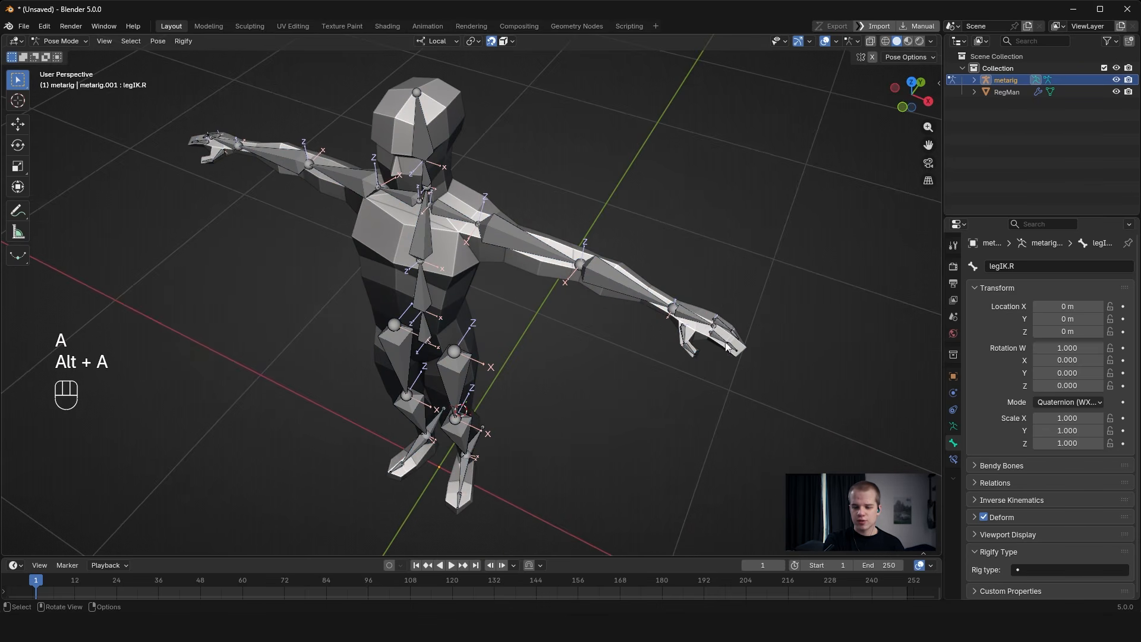
Switch to Edit Mode and test-move the base bone of a left finger, cancelling the move.
key(Tab)
key(alt+a)
click(740, 327)
middle_drag(740, 327, 637, 387)
key(g)
key(Escape)
middle_drag(706, 403, 667, 426)
Select all bones and symmetrize the armature with the direction +X to -X.
key(a)
click(183, 41)
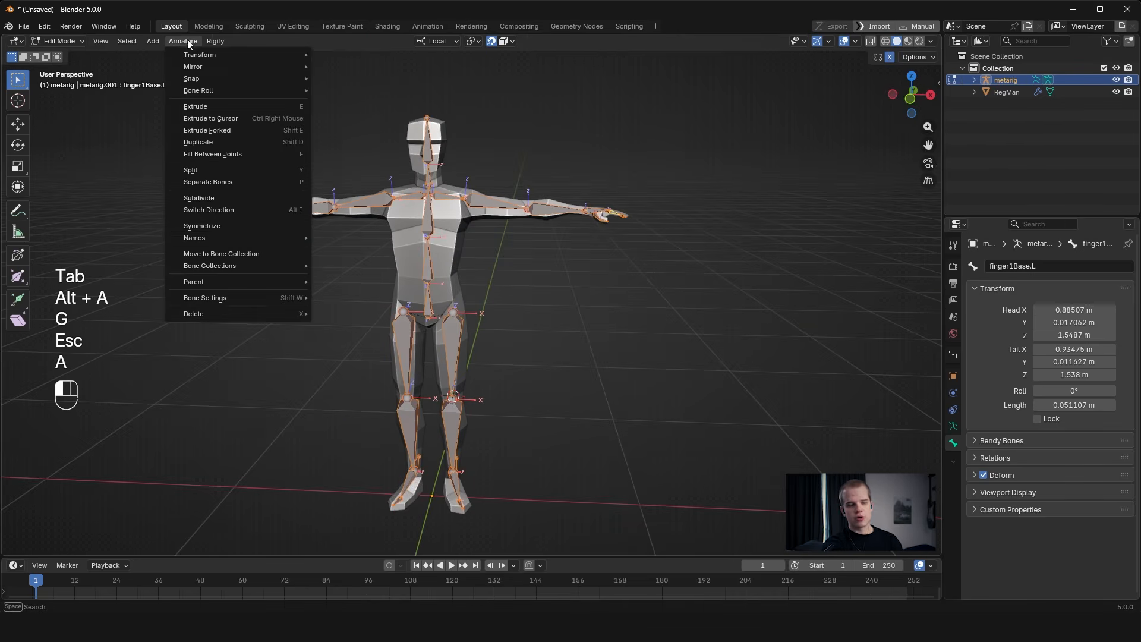
click(278, 224)
click(74, 545)
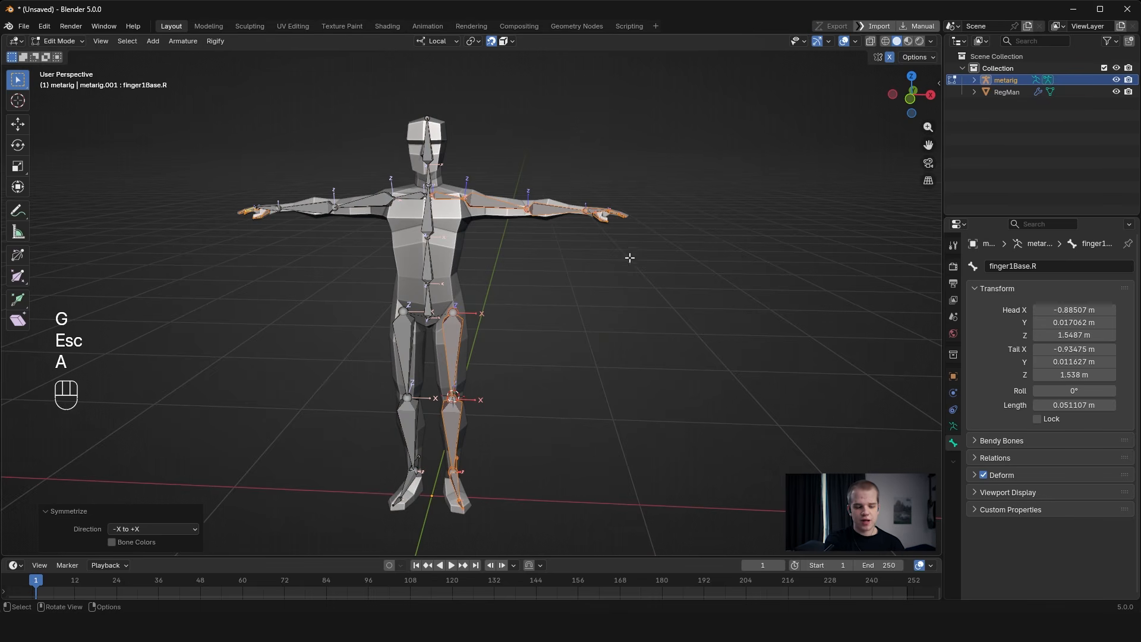
click(181, 528)
click(185, 551)
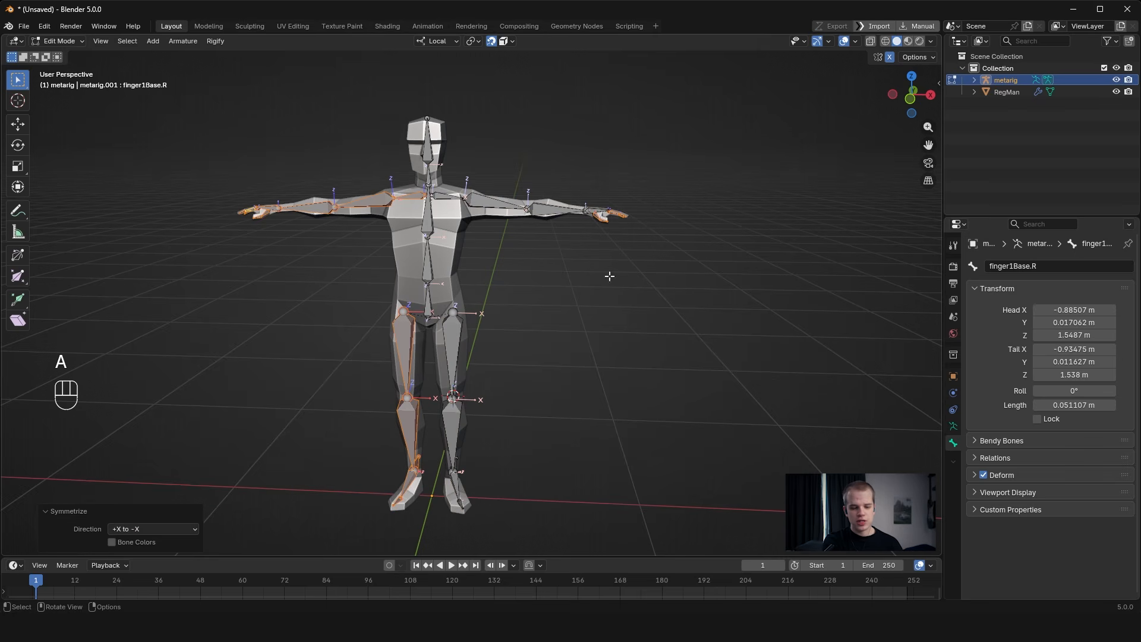
Sketch freehand annotations around the character to illustrate the mirroring between its sides, and remove the annotation data.
drag(771, 244, 766, 330)
drag(746, 284, 823, 284)
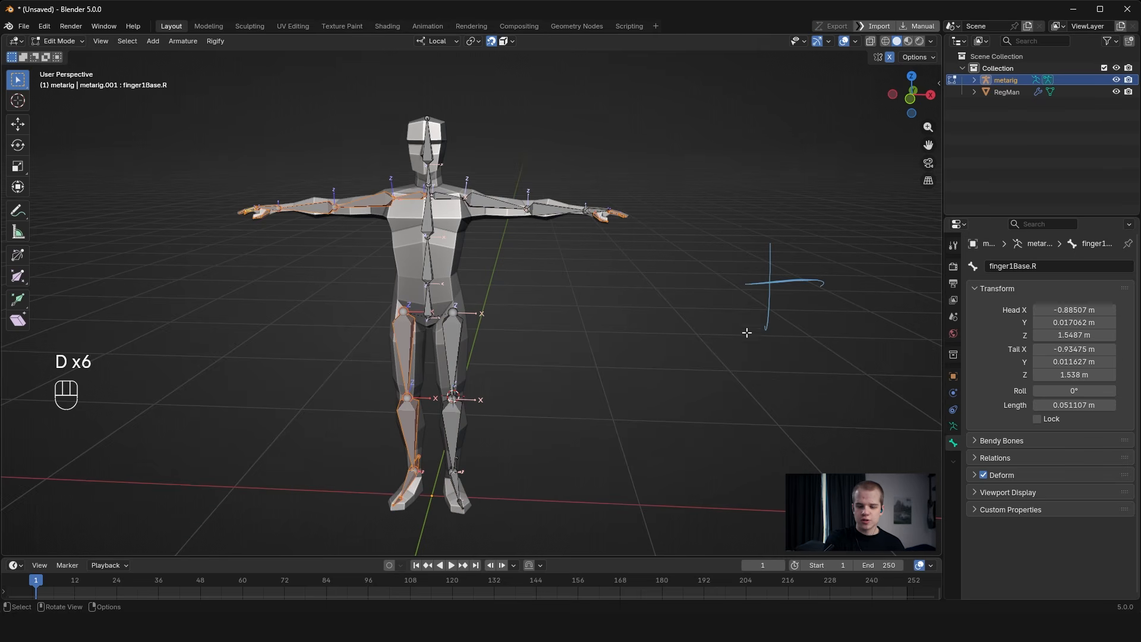
drag(768, 212, 153, 221)
drag(158, 174, 140, 208)
mouse_move(132, 321)
mouse_down()
mouse_move(681, 344)
mouse_move(627, 323)
mouse_up()
key(n)
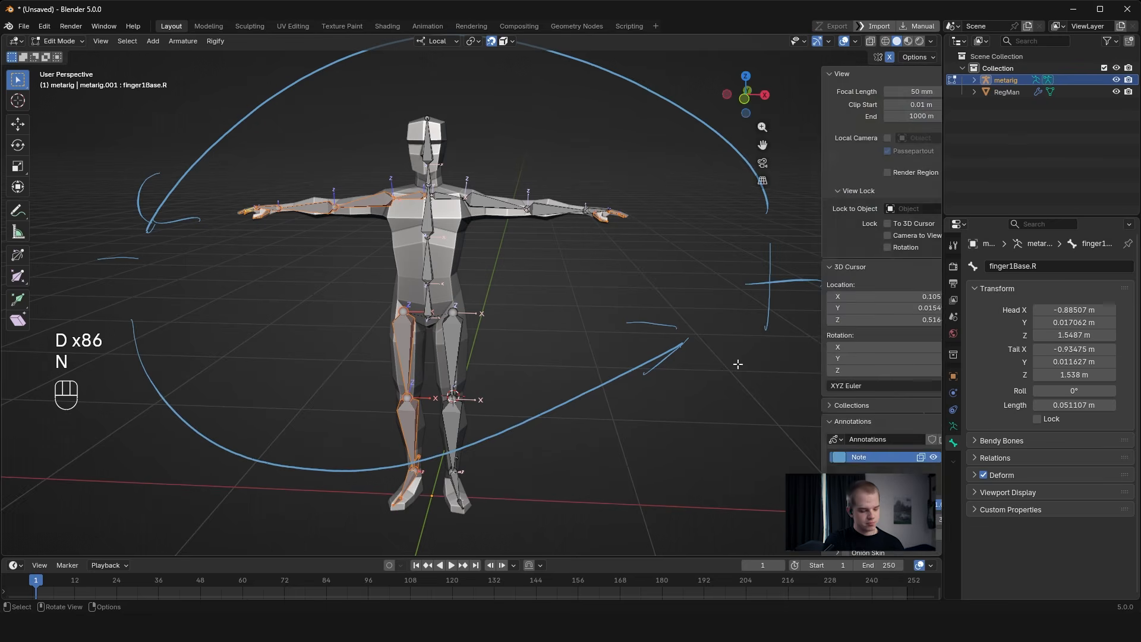
click(916, 441)
key(n)
Deselect all bones and switch the armature to Pose Mode at the lower legs.
middle_drag(630, 357, 551, 361)
key(alt+a)
shift+middle_drag(580, 425, 601, 303)
scroll(618, 326, up, 3)
key(ctrl+Tab)
click(614, 496)
middle_drag(614, 496, 623, 346)
middle_drag(548, 415, 489, 392)
key(grave)
key(ctrl+Tab)
middle_drag(647, 387, 693, 415)
key(ctrl+Tab)
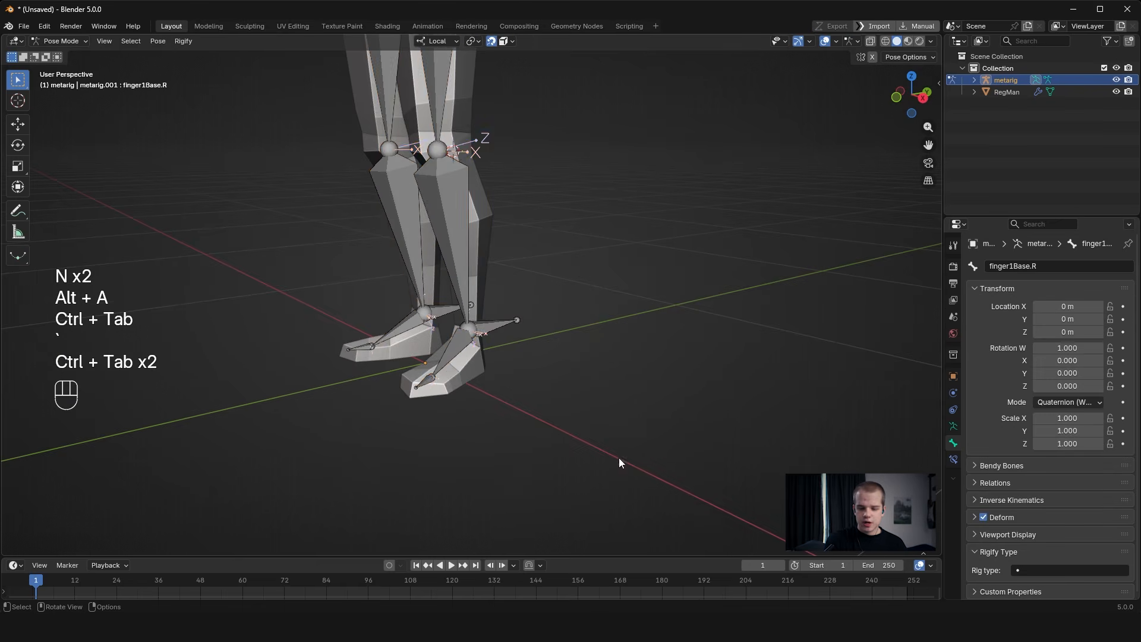
Add an IK constraint to the left shin bone with legIK.L as its target.
scroll(621, 451, up, 3)
click(523, 339)
middle_drag(597, 348, 518, 345)
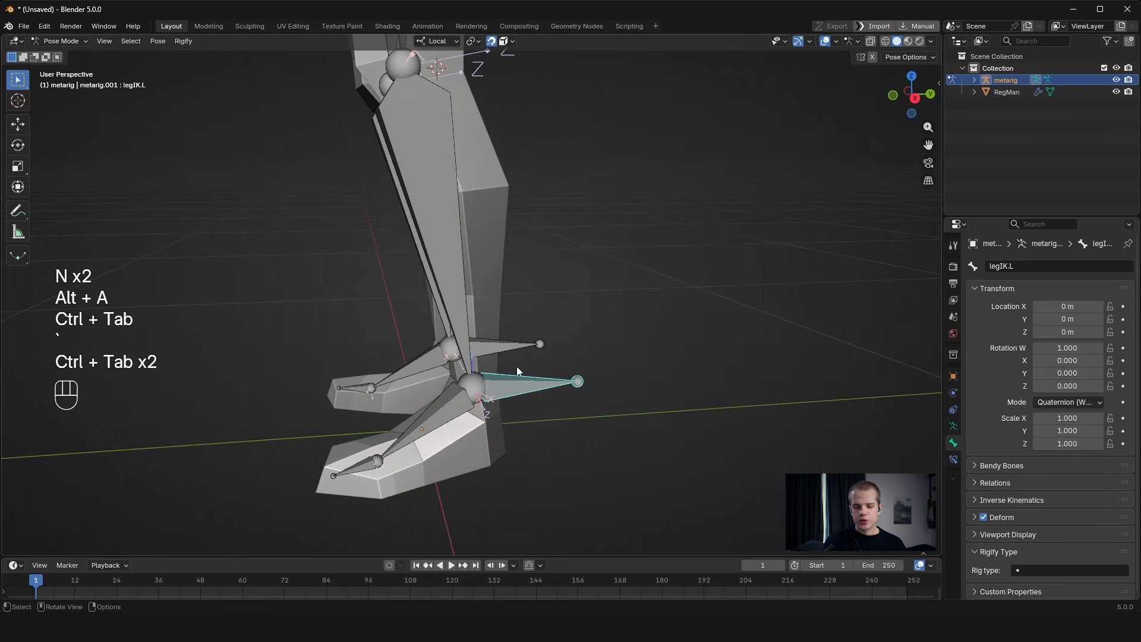
middle_drag(518, 408, 520, 299)
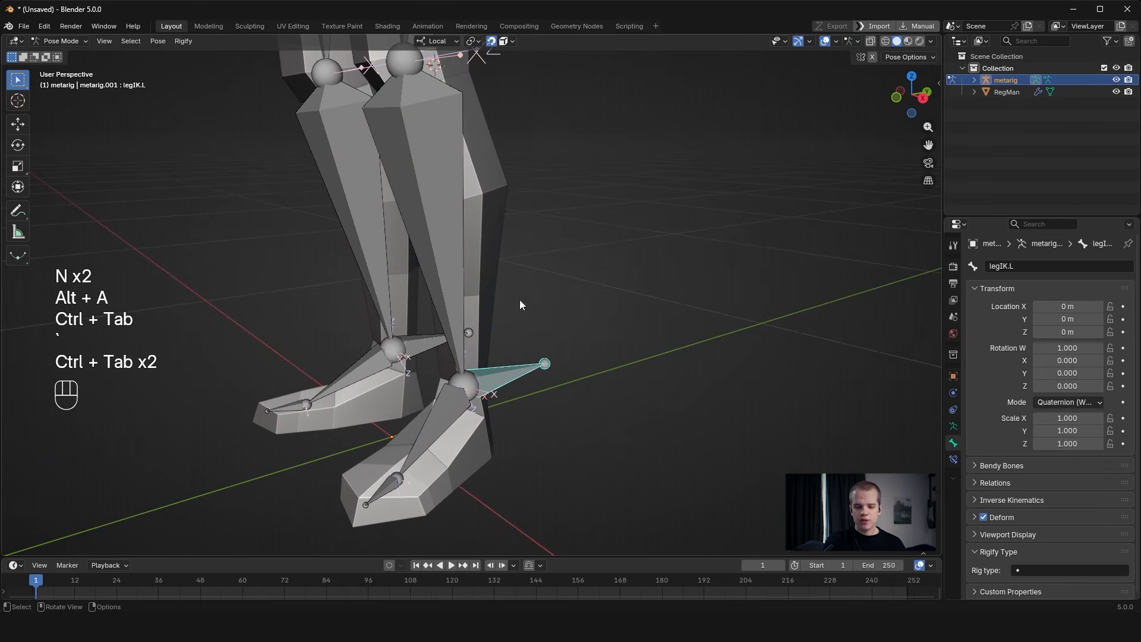
shift+click(446, 204)
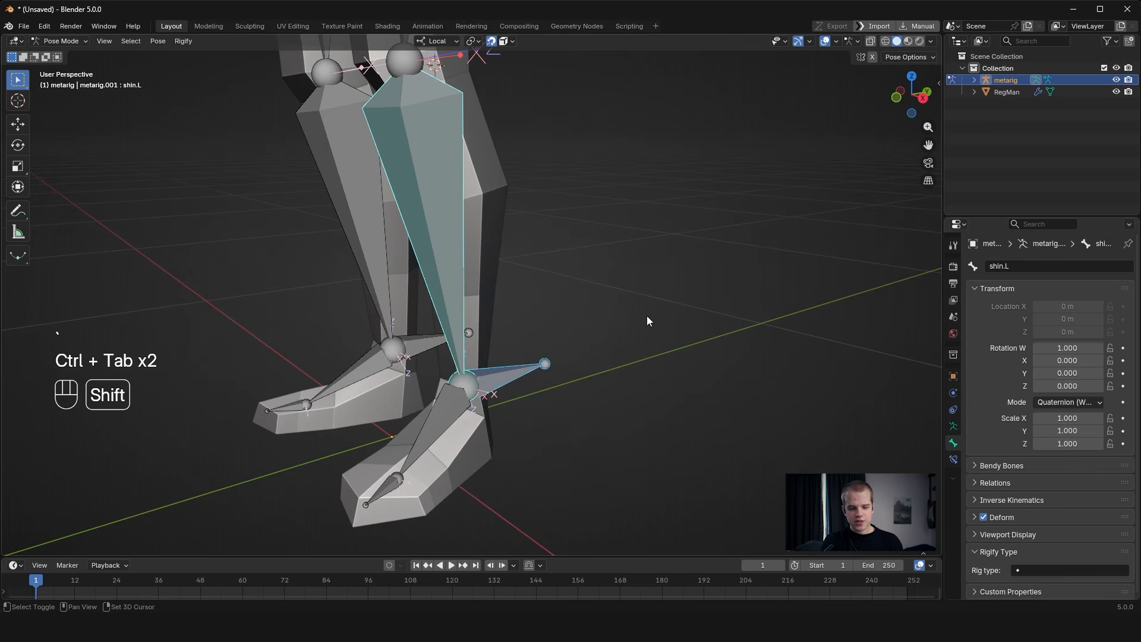
key(shift+i)
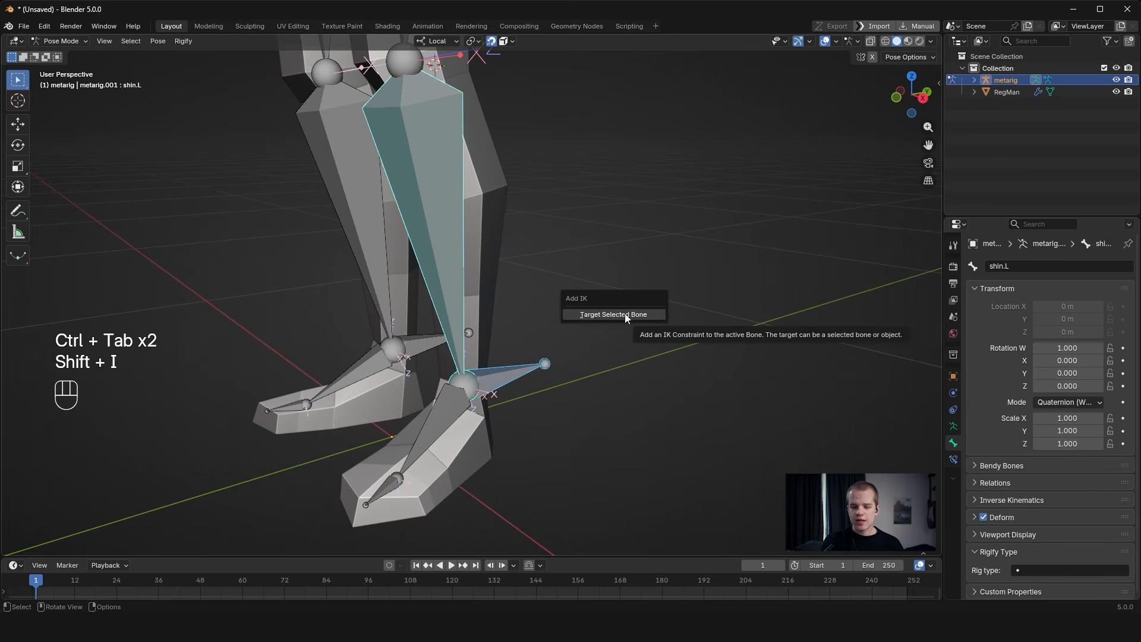
click(639, 314)
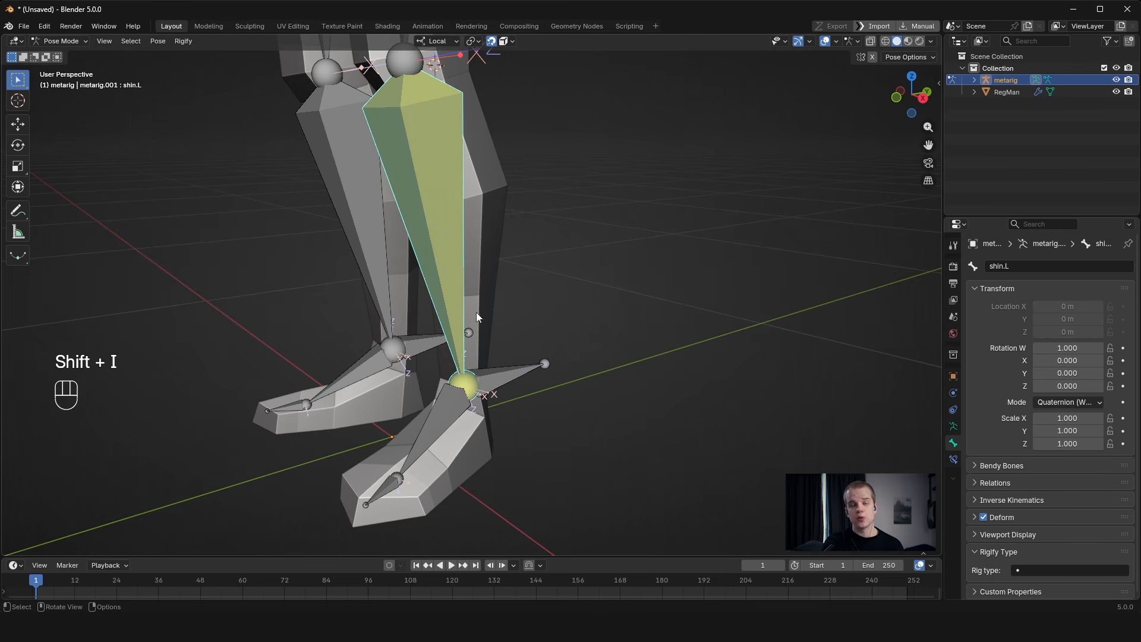
Test the left leg's new IK constraint by moving legIK.L upward, cancelling each move.
click(514, 370)
key(g)
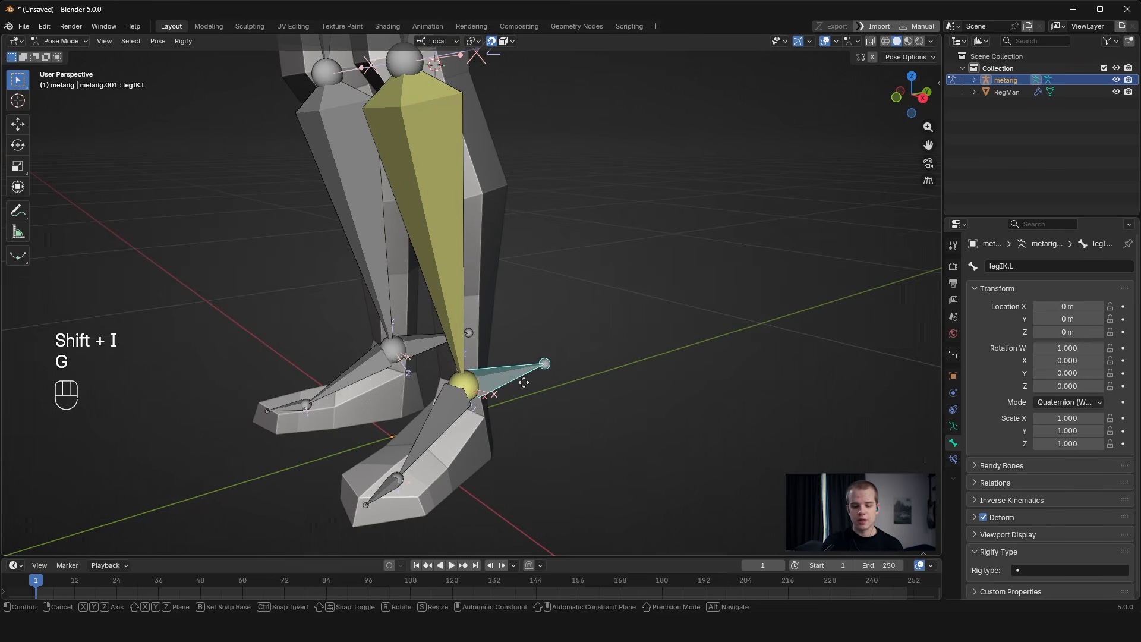
key(Escape)
key(Escape)
ctrl+middle_drag(649, 347, 599, 462)
key(g)
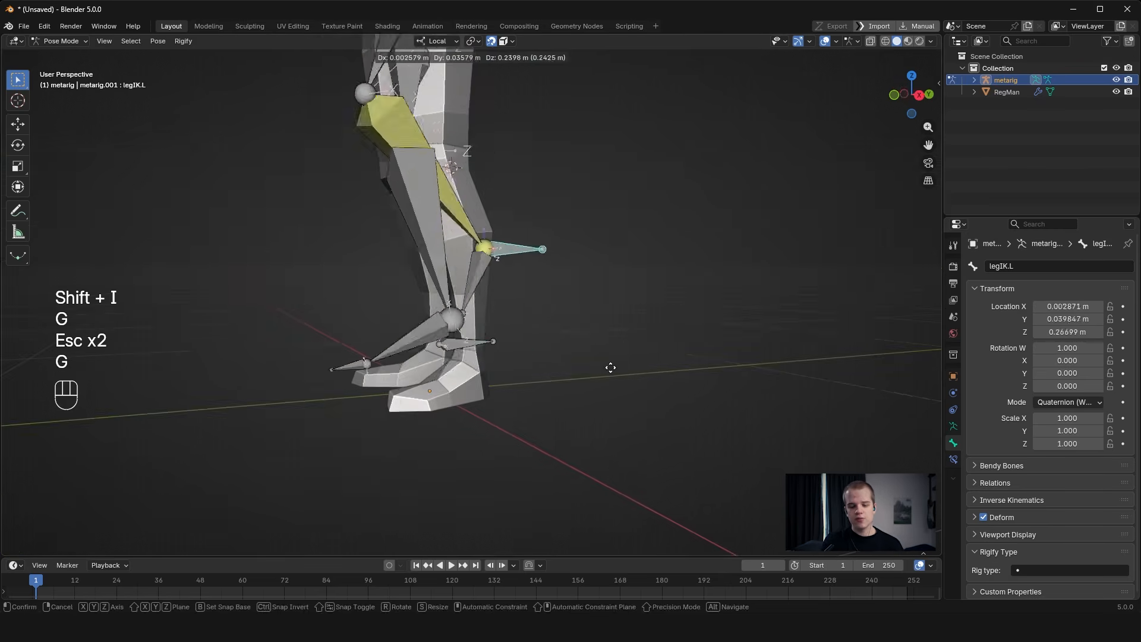
key(Escape)
ctrl+middle_drag(668, 403, 651, 462)
key(g)
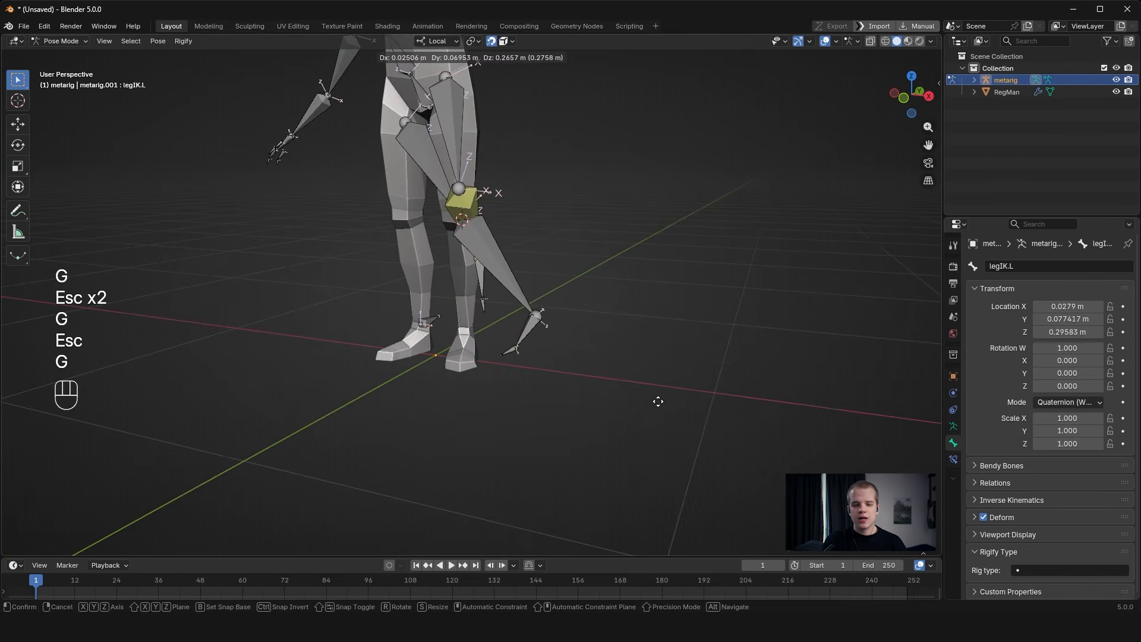
key(Escape)
Set the chain length of the left shin's IK constraint to 1 and test-move legIK.L in wireframe view.
click(462, 280)
middle_drag(630, 391, 679, 392)
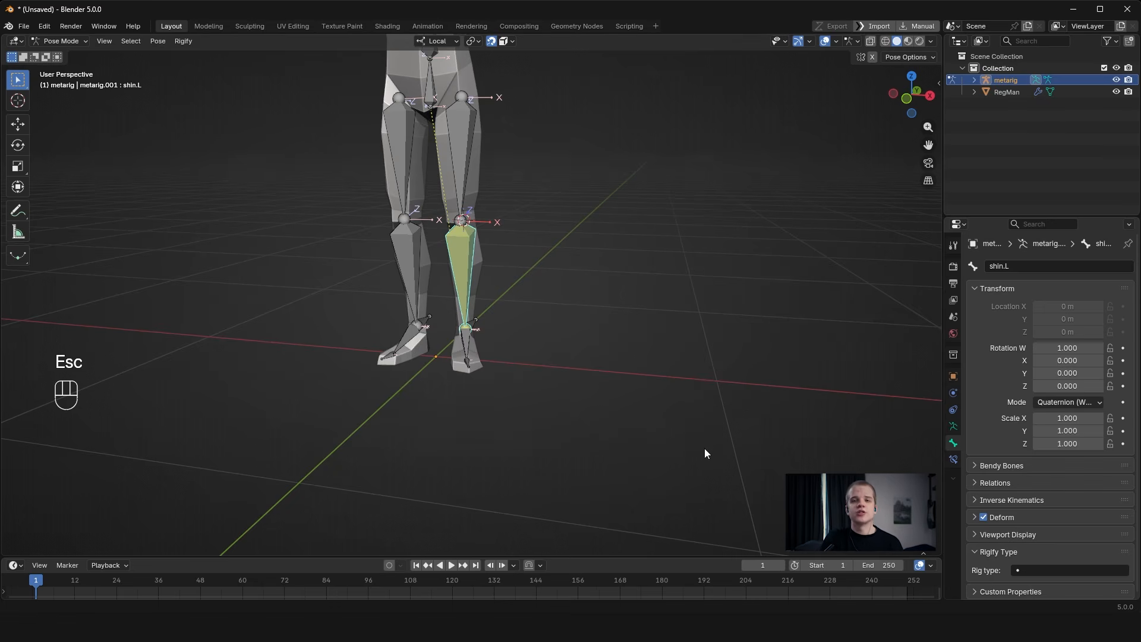
click(954, 458)
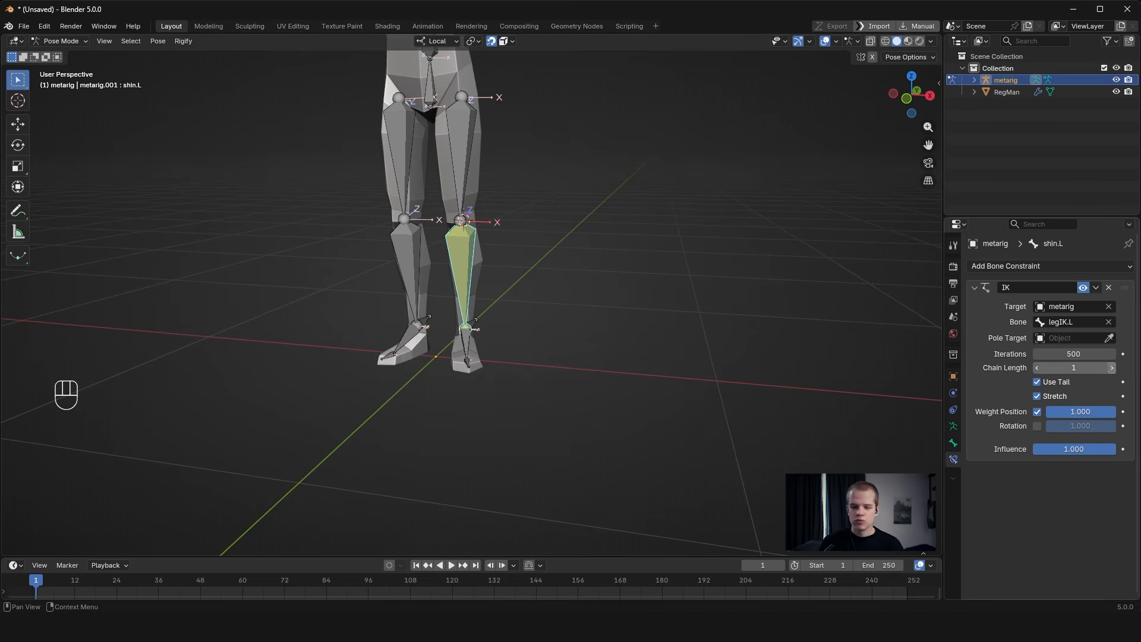
click(1113, 368)
mouse_move(510, 305)
middle_down()
mouse_move(494, 215)
mouse_move(483, 408)
middle_up()
key(shift+z)
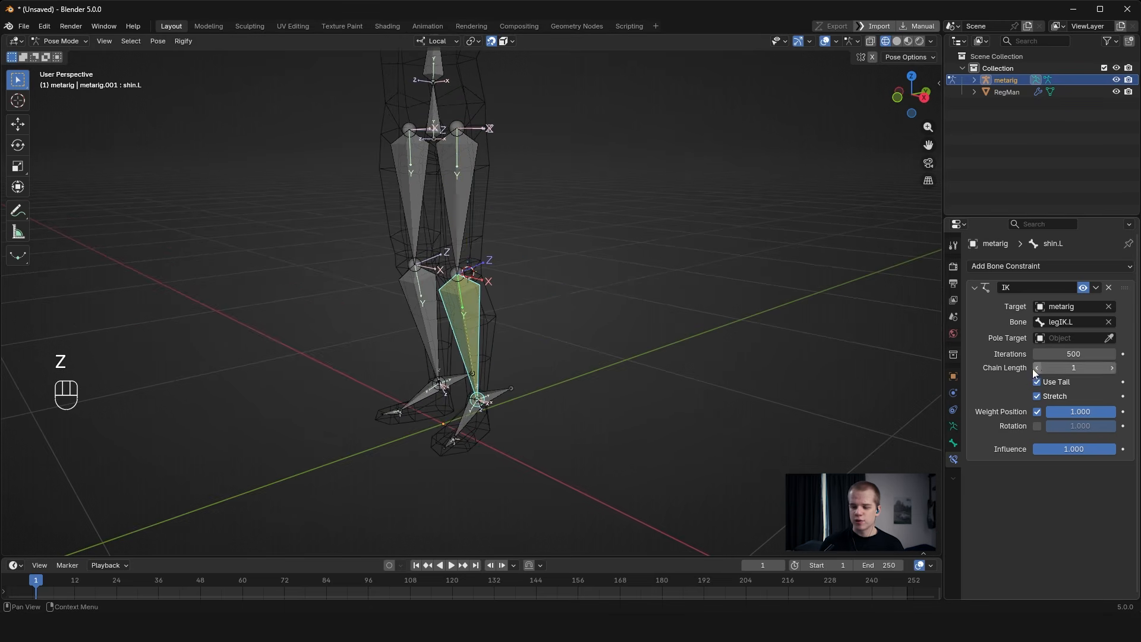
click(502, 390)
key(g)
right_click(486, 330)
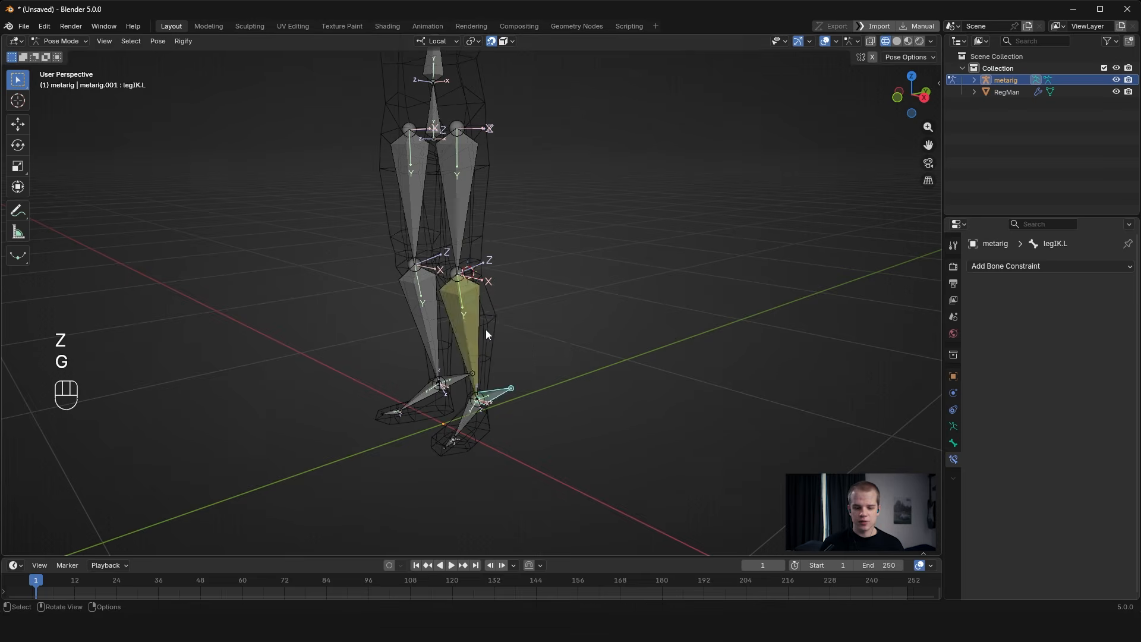
Set the chain length of the left shin's IK constraint to 2 and test-move legIK.L.
click(487, 329)
click(1109, 368)
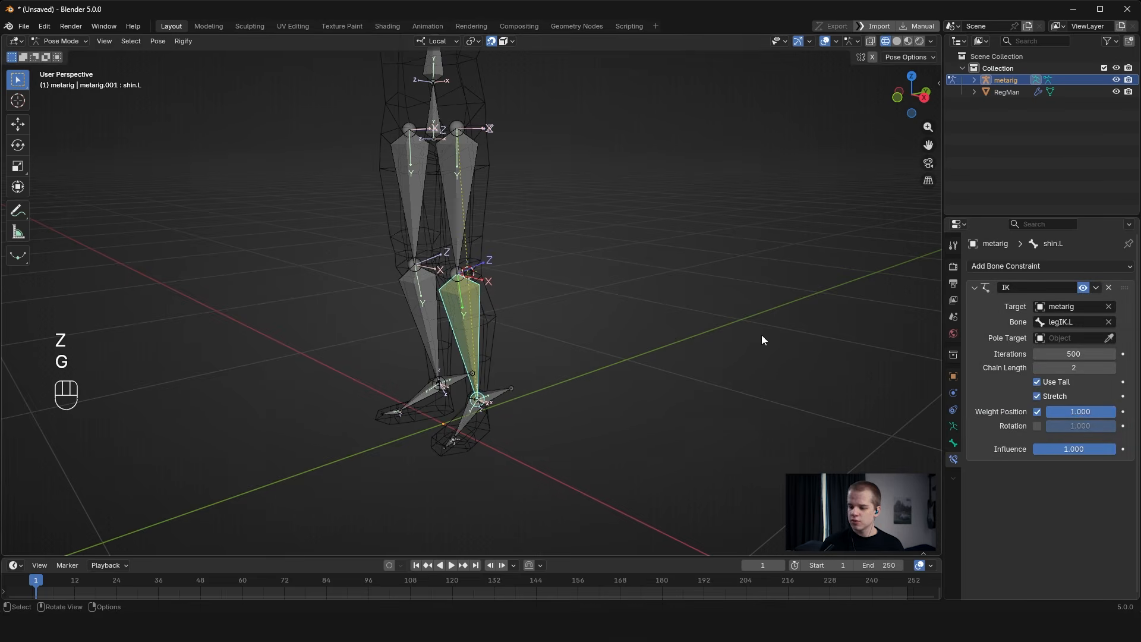
click(455, 155)
click(499, 392)
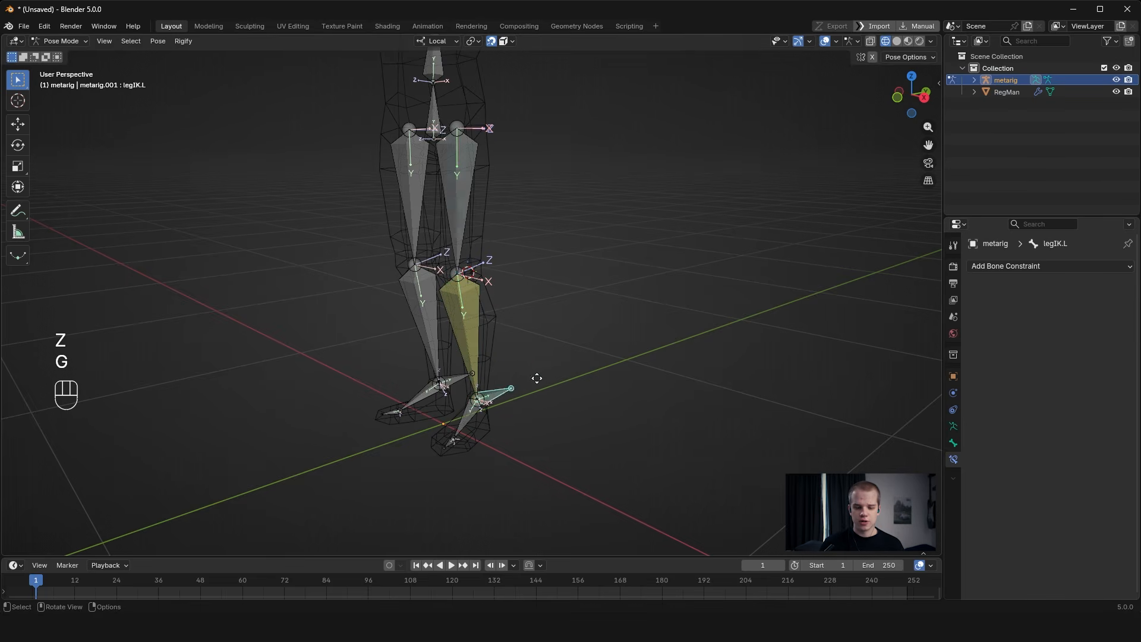
key(g)
right_click(519, 360)
In right view, turn off snapping and test the knee bend by moving legIK.L, cancelling the moves.
key(grave)
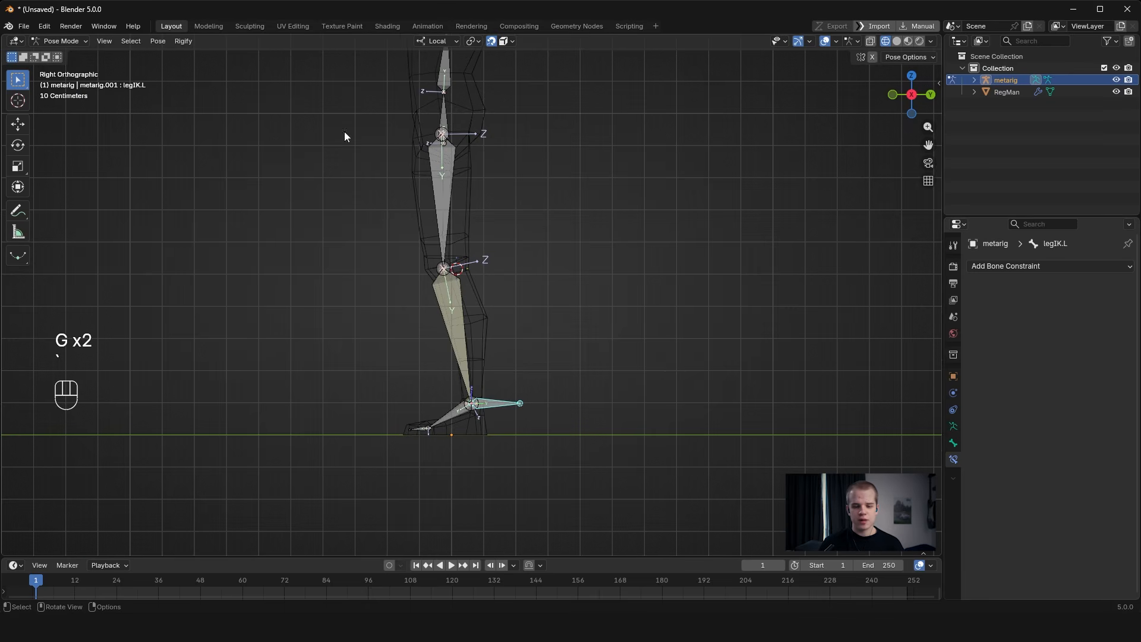
click(491, 41)
key(g)
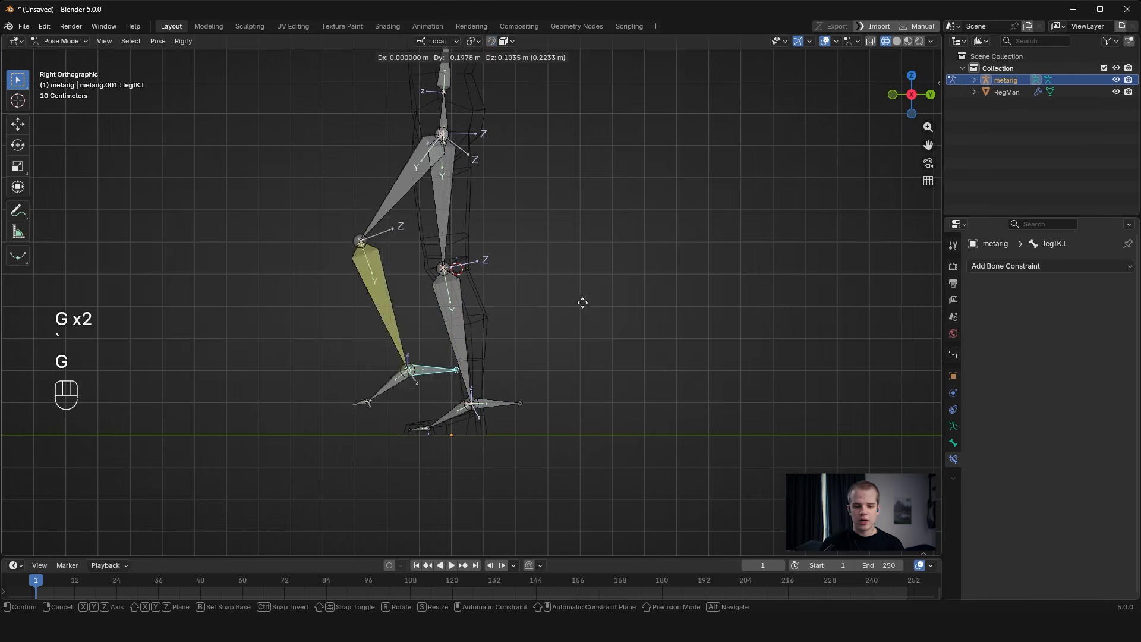
right_click(587, 279)
key(g)
right_click(645, 297)
Try moving the knee joints backward in Edit Mode and test the leg's bending direction in Pose Mode.
key(Tab)
key(1)
drag(402, 285, 463, 264)
key(g)
click(496, 344)
key(ctrl+Tab)
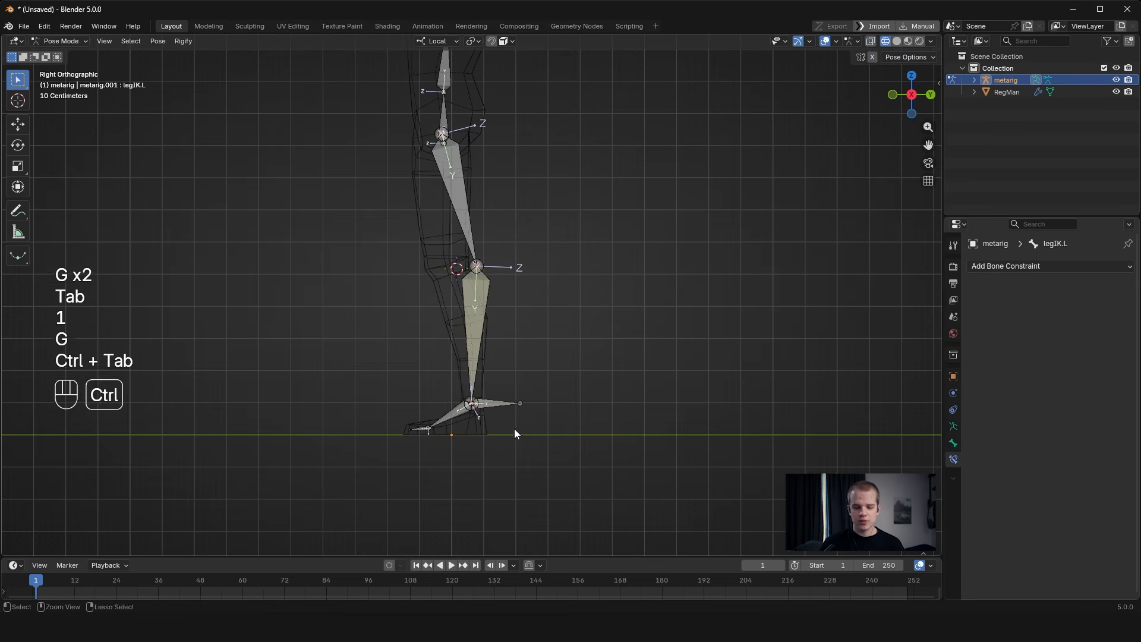
key(g)
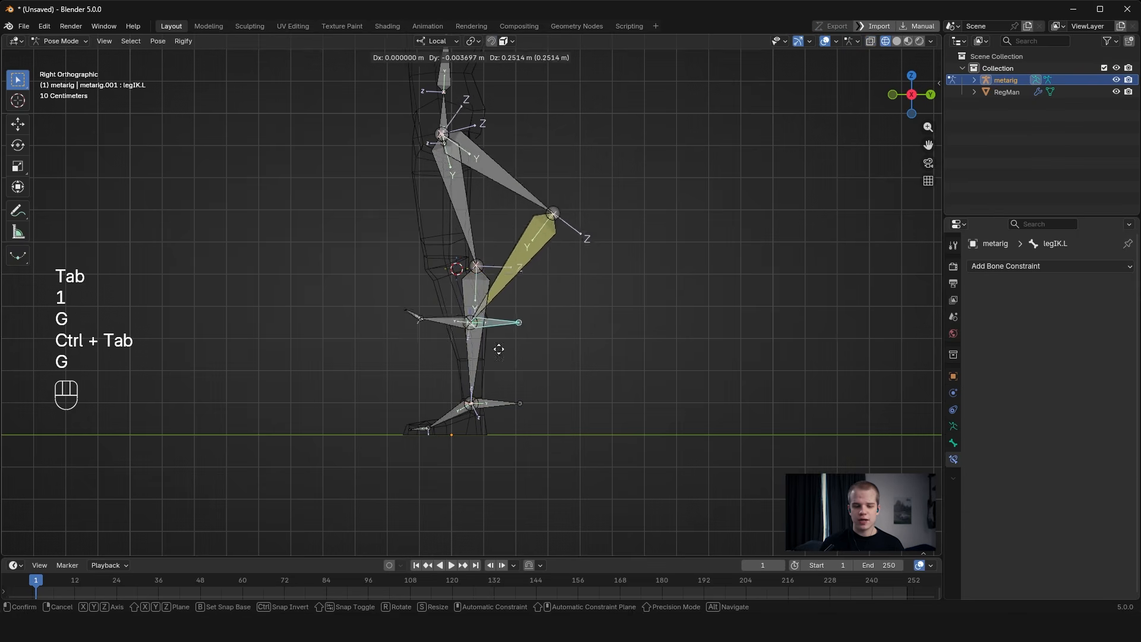
right_click(477, 327)
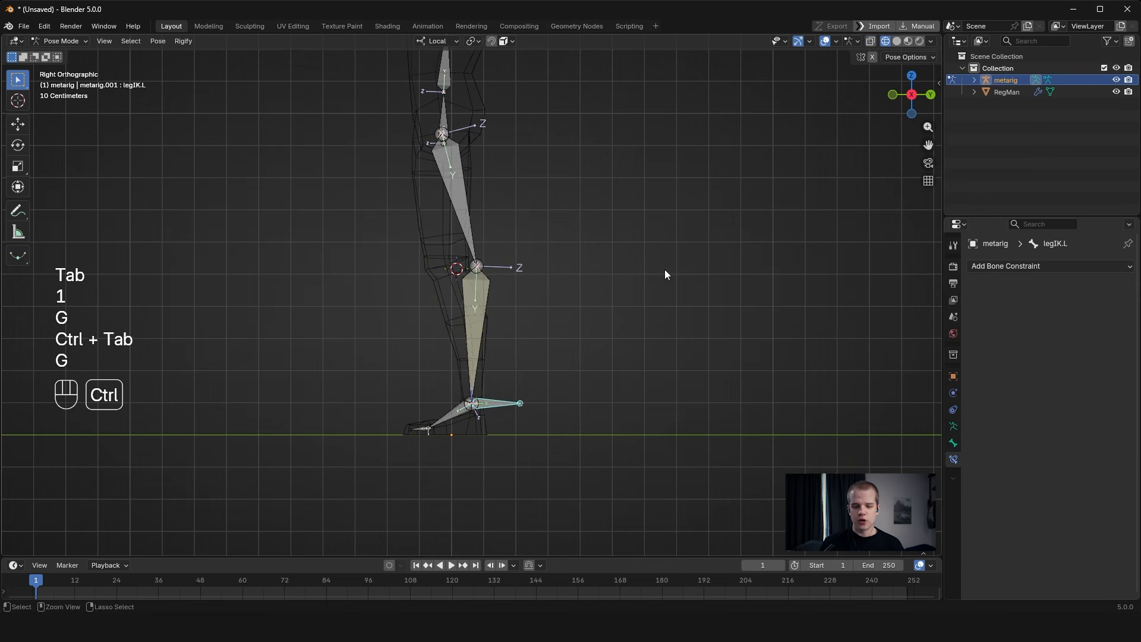
Undo the backward move of the knee joints.
key(ctrl+z)
key(ctrl+z)
key(ctrl+z)
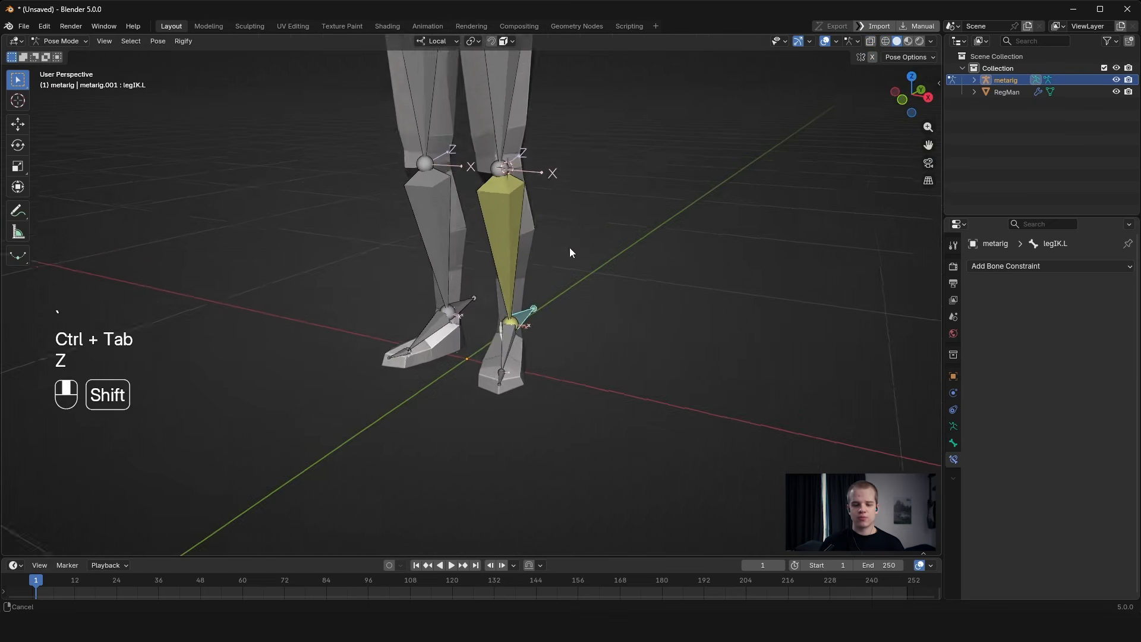
Check the left knee's bending direction in right view by raising legIK.L and cancelling the move.
shift+middle_drag(569, 248, 439, 223)
key(grave)
shift+middle_drag(529, 209, 529, 258)
scroll(529, 258, up, 2)
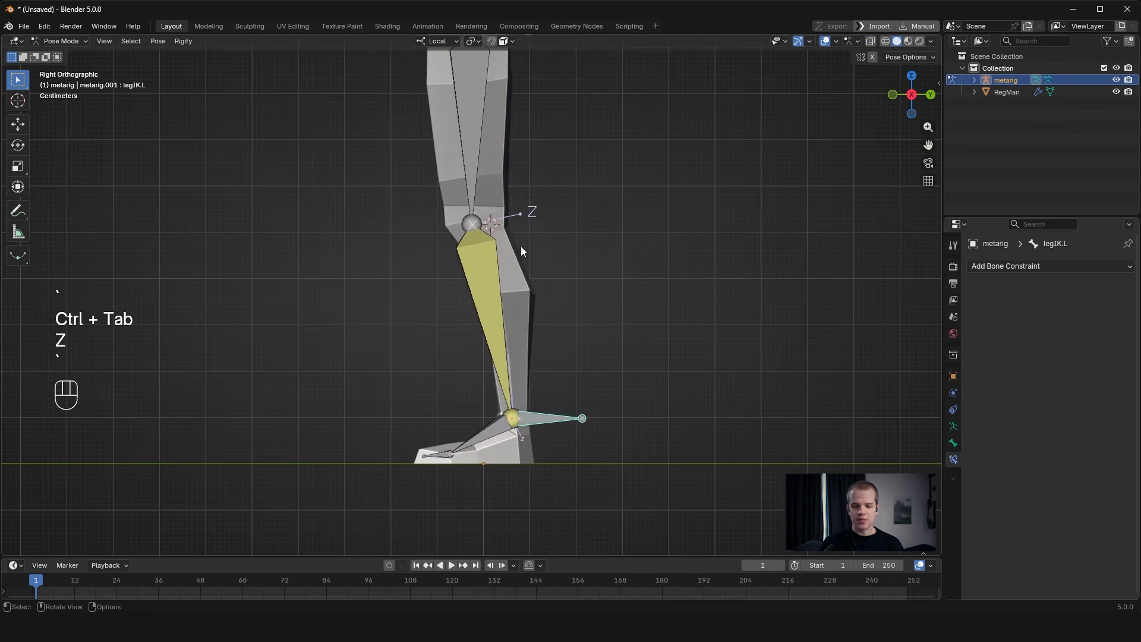
key(g)
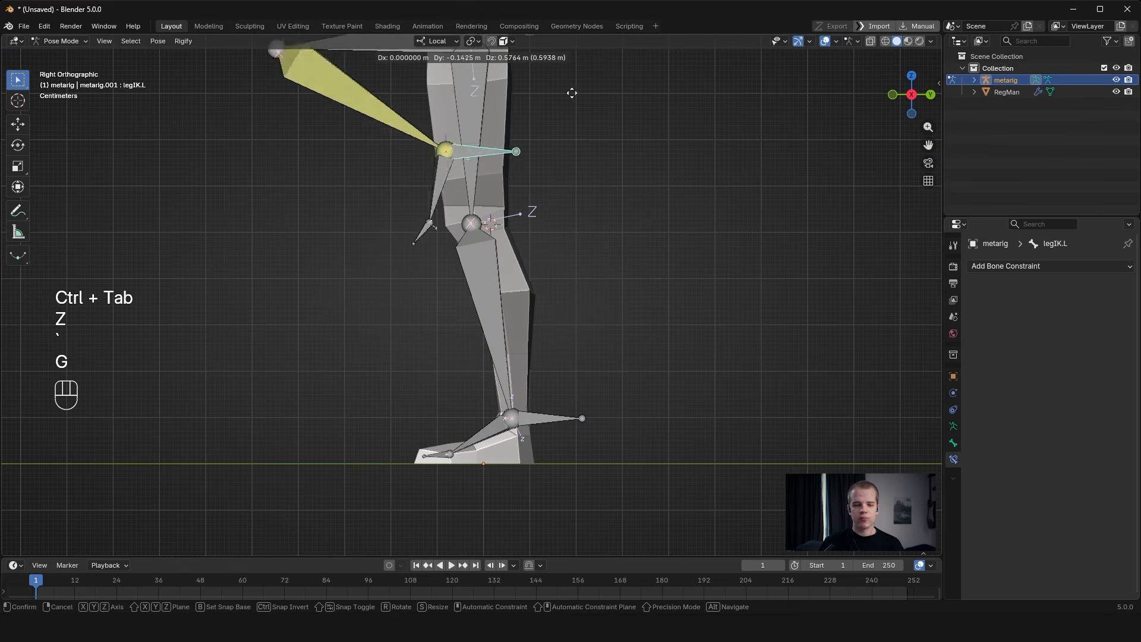
right_click(673, 259)
middle_drag(674, 259, 543, 255)
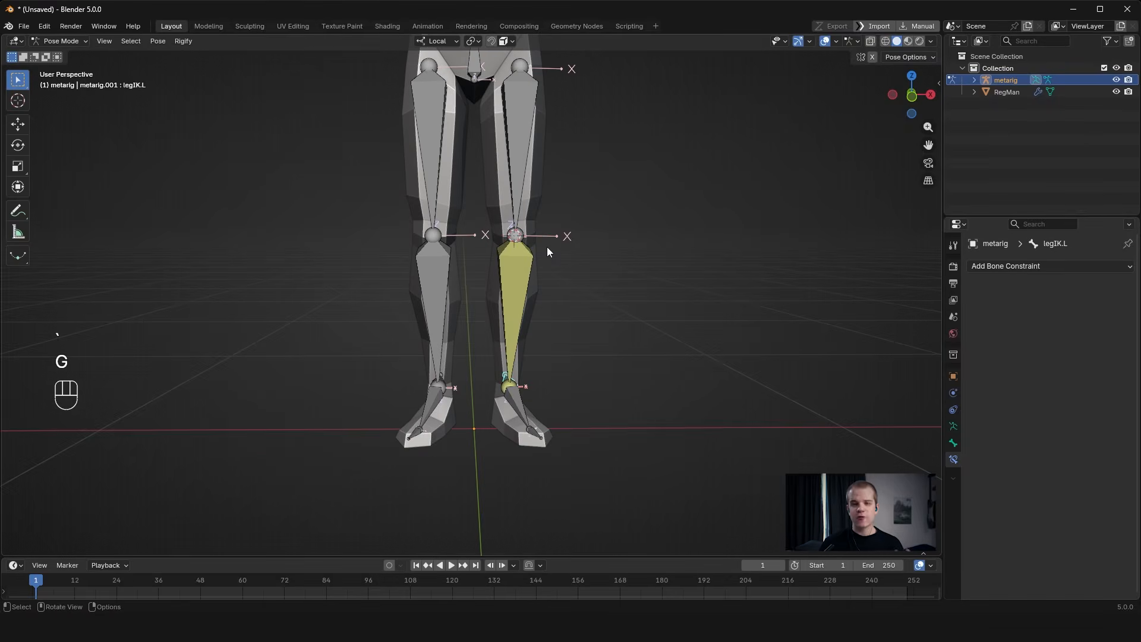
key(grave)
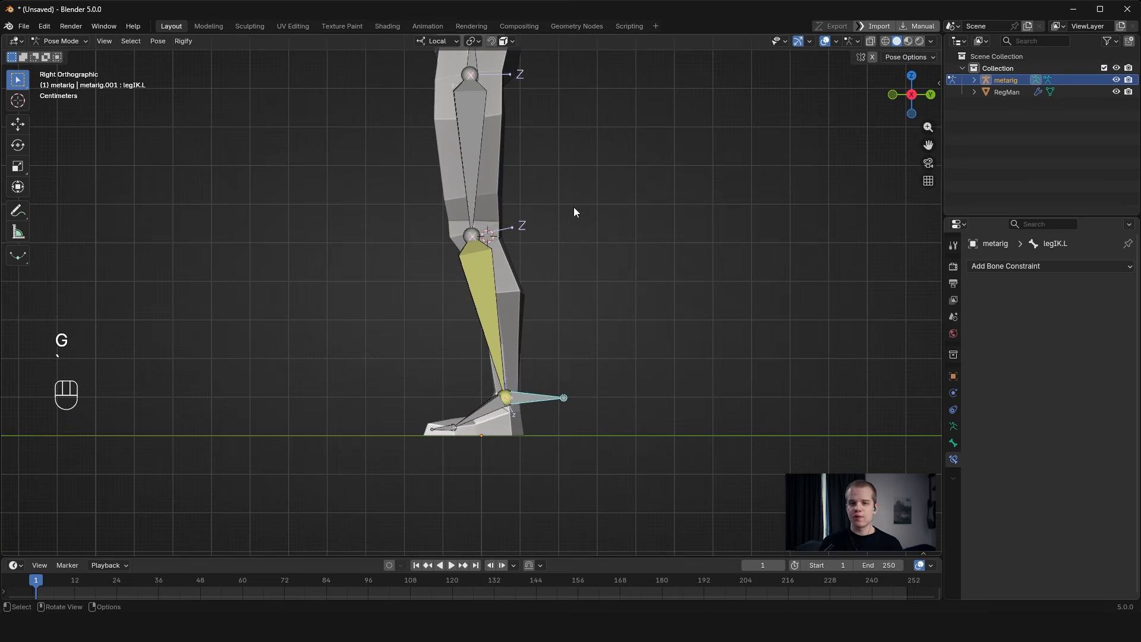
In Edit Mode, deselect everything, select both knee joints, and extrude bones about 0.15 m long forward along Y.
scroll(591, 276, down, 3)
scroll(613, 271, up, 5)
key(Tab)
shift+middle_drag(589, 277, 618, 380)
key(alt+a)
scroll(683, 293, up, 2)
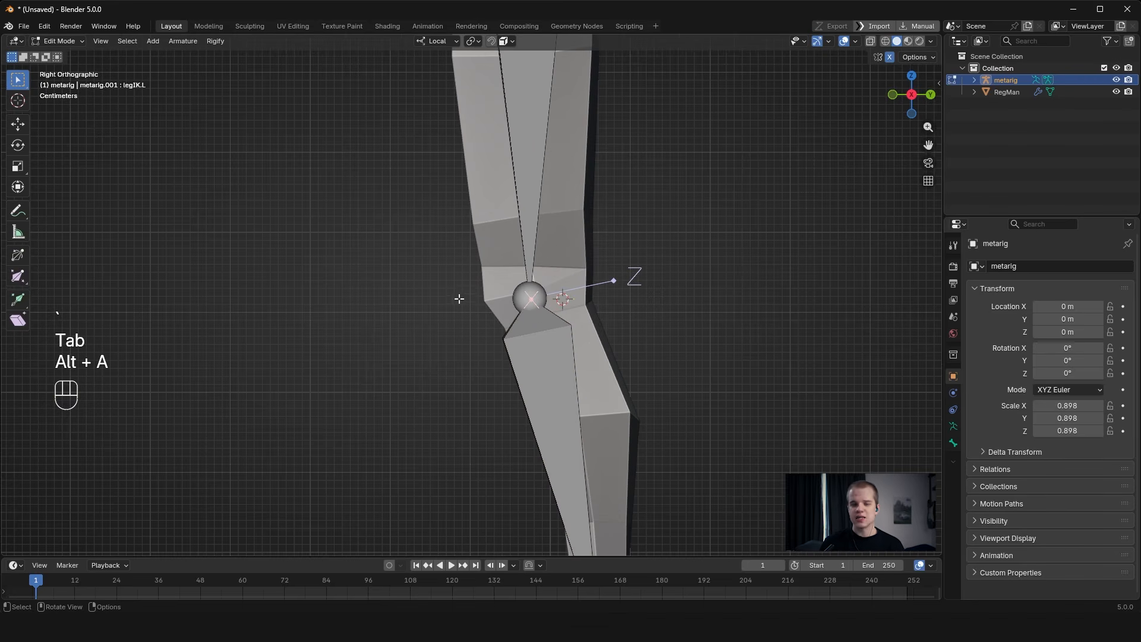
drag(466, 312, 681, 274)
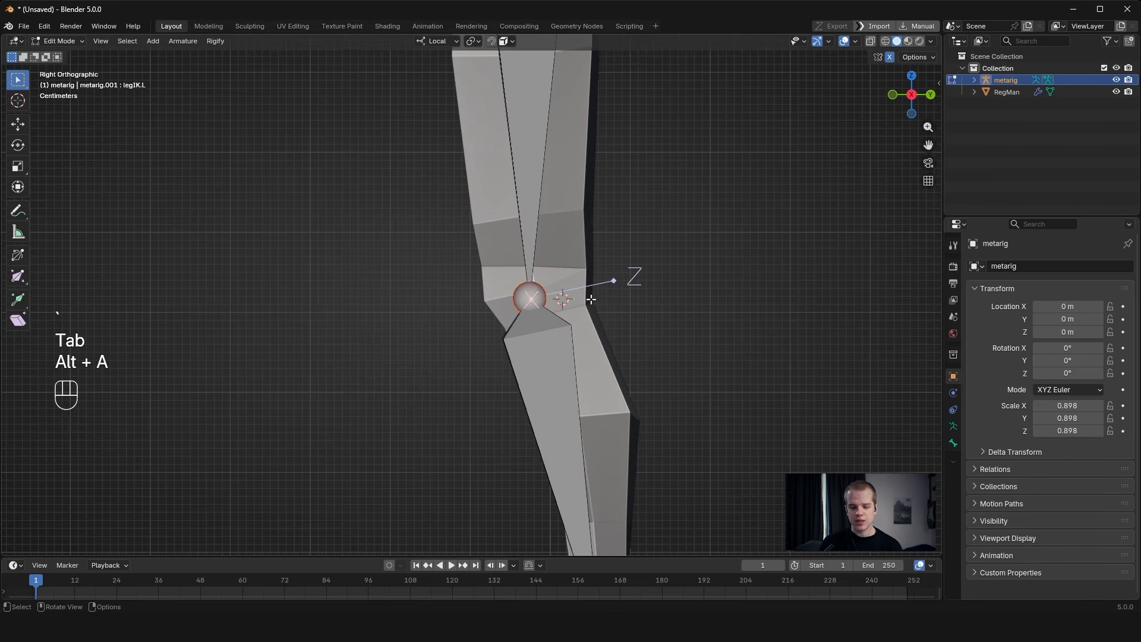
key(e)
key(y)
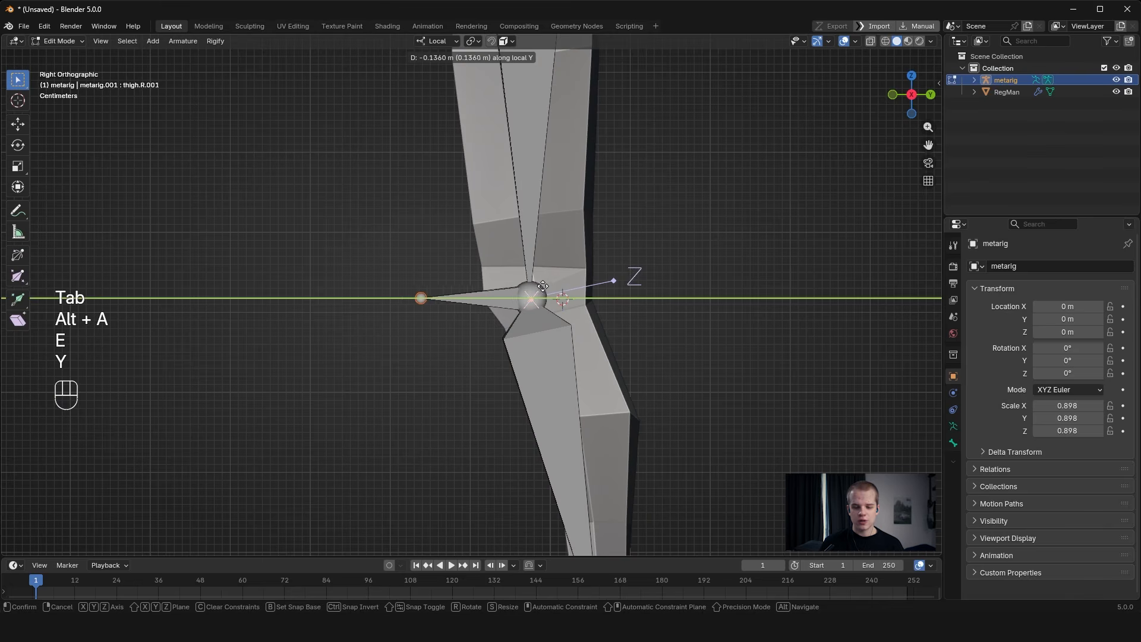
click(545, 288)
Select both newly extruded knee bones and clear their parent.
scroll(545, 287, down, 3)
middle_drag(545, 287, 576, 327)
click(493, 319)
shift+click(466, 278)
key(alt+p)
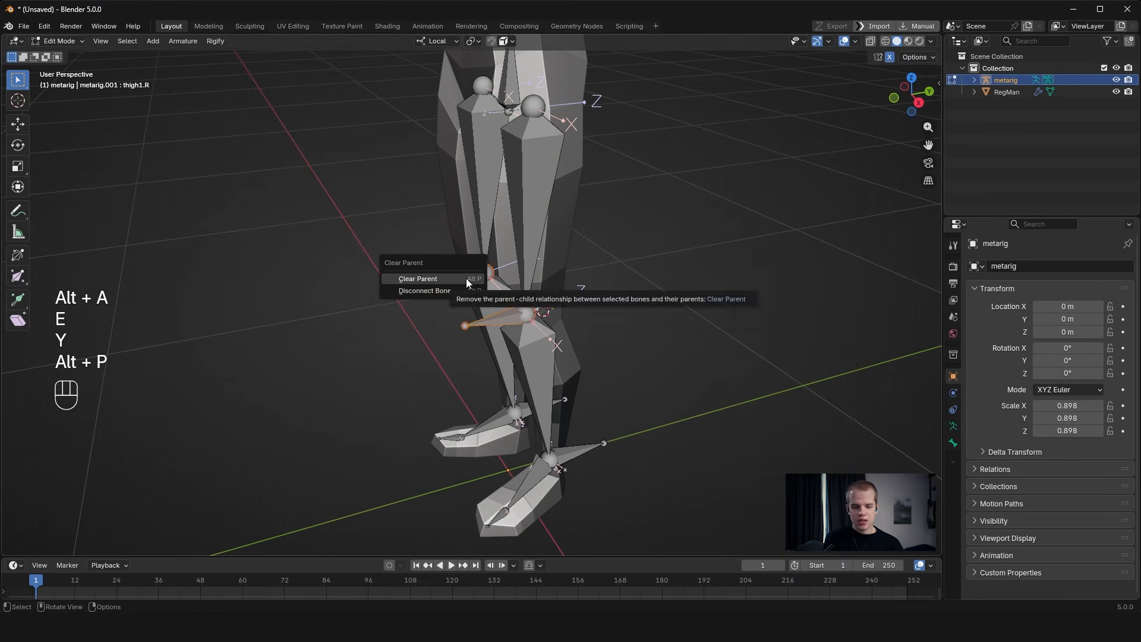
click(466, 278)
Move both detached bones about -0.65 m along Y, in front of the knees, and switch to right view.
scroll(716, 291, down, 3)
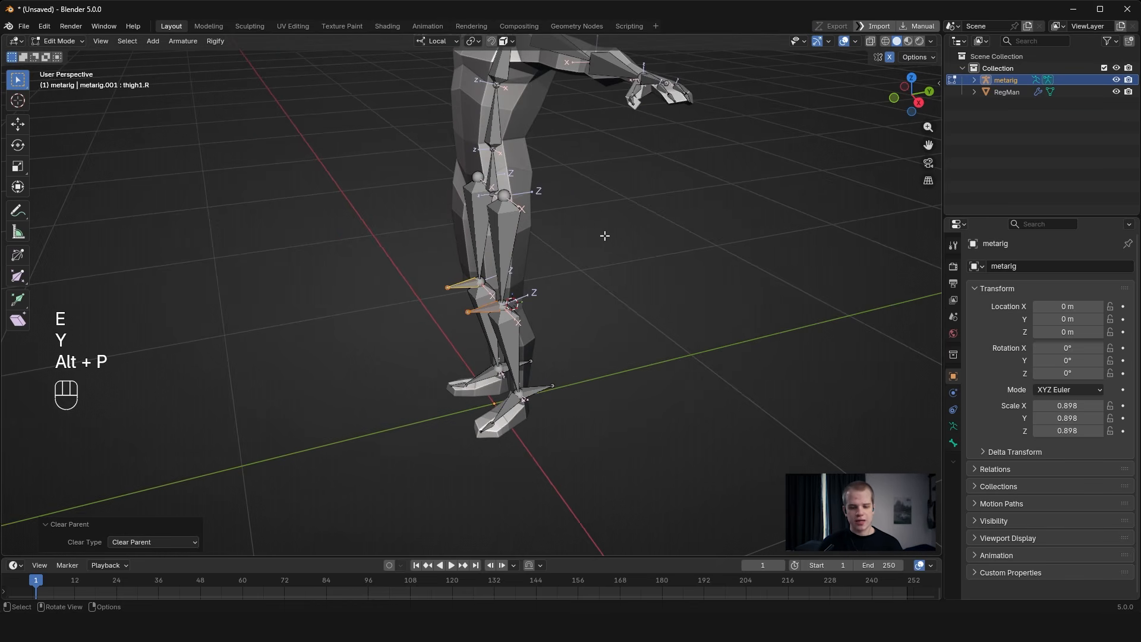
key(g)
key(y)
click(433, 257)
key(grave)
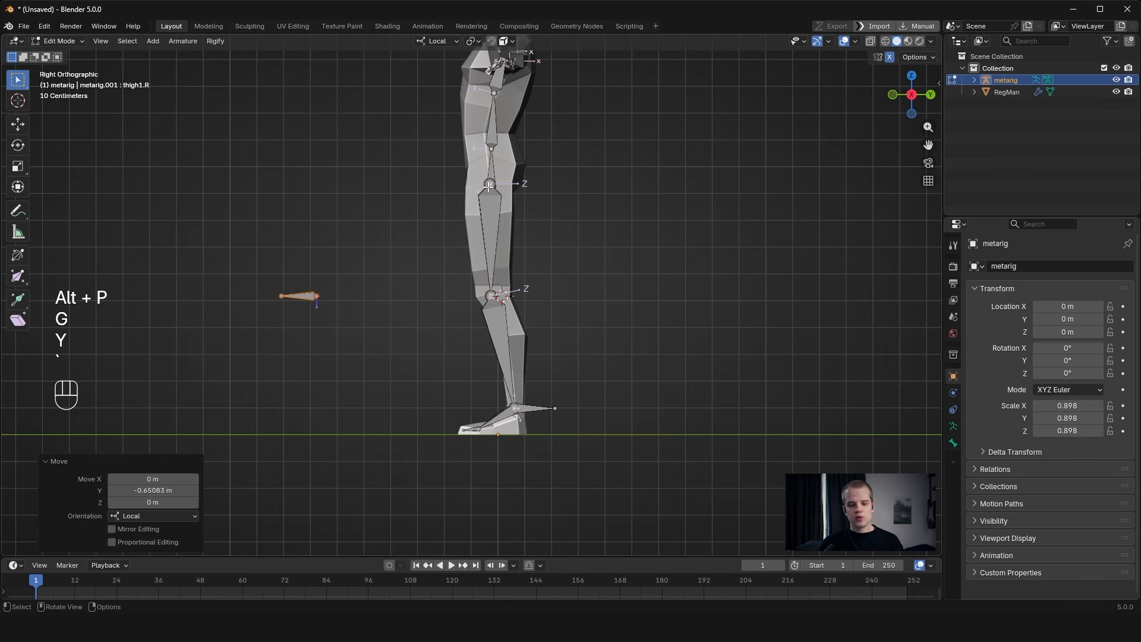
Sketch an annotation from the hip, undo it, and move both detached bones about -0.09 m along Y.
mouse_move(489, 184)
mouse_down()
mouse_move(364, 237)
mouse_move(375, 180)
mouse_move(537, 192)
mouse_up()
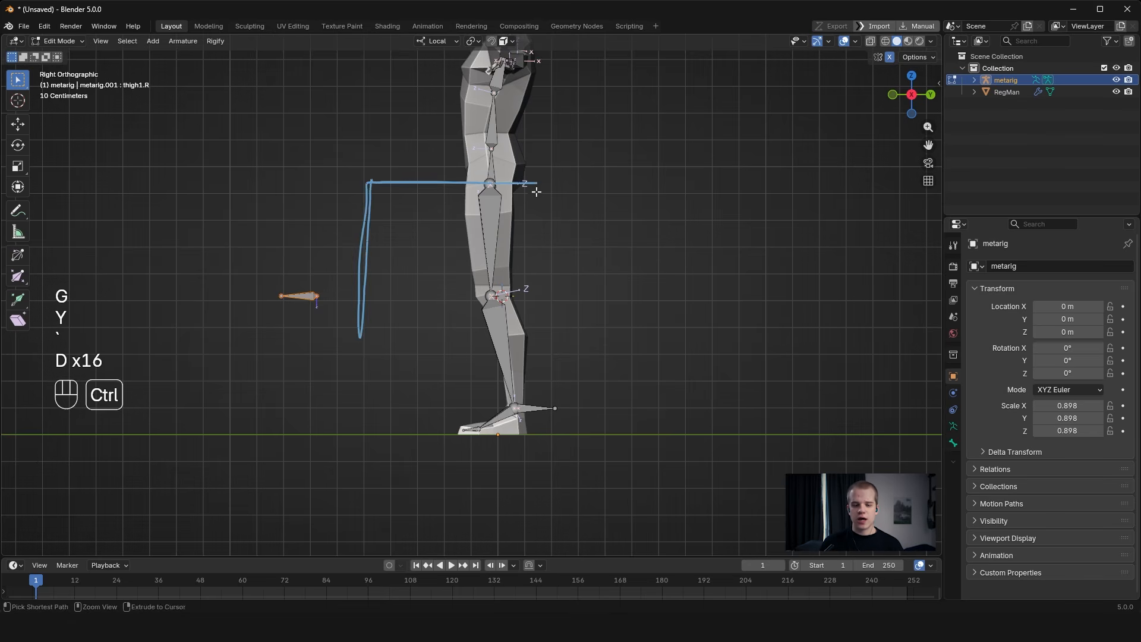
key(ctrl+z)
key(g)
key(y)
click(322, 317)
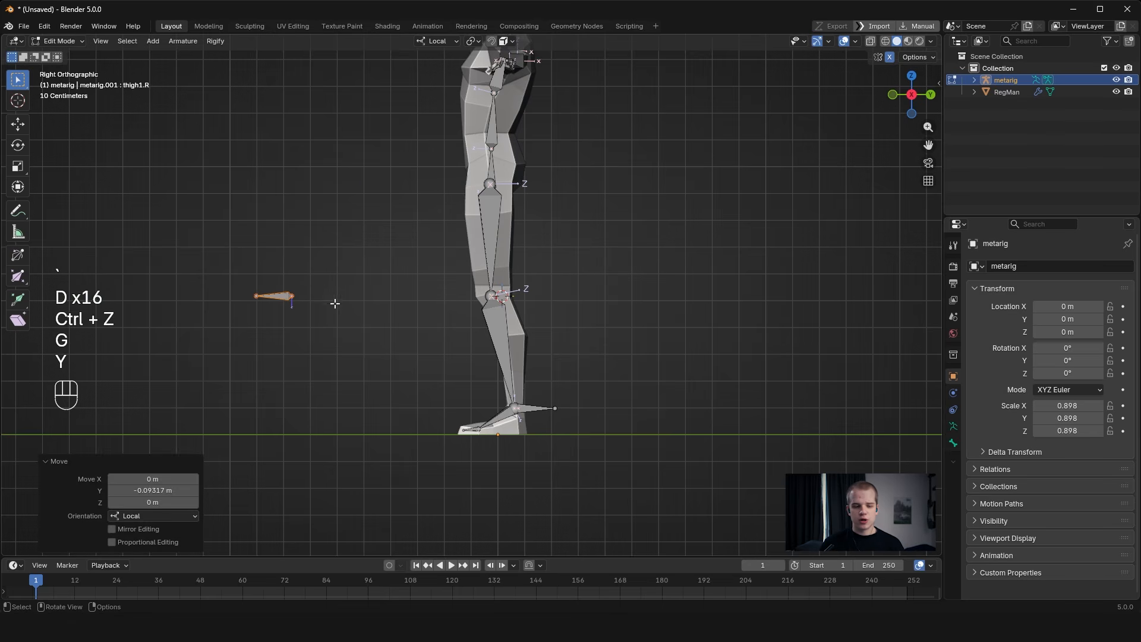
Rename the detached bone in front of the left knee as legPoleTarget.L.
middle_drag(368, 278, 352, 334)
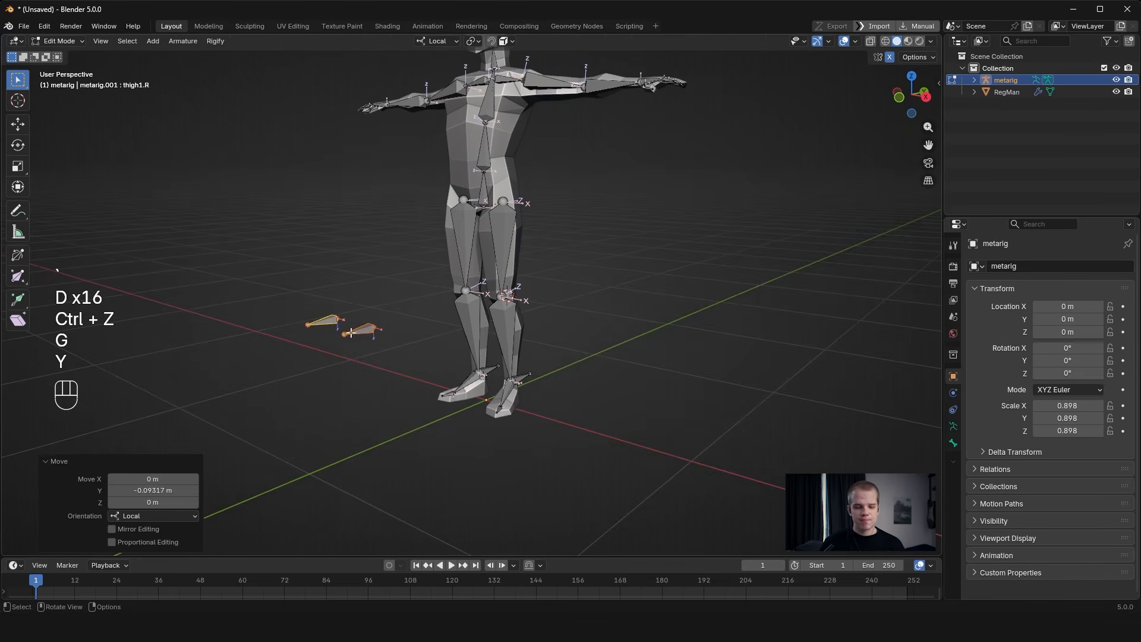
click(355, 332)
click(954, 444)
click(1043, 265)
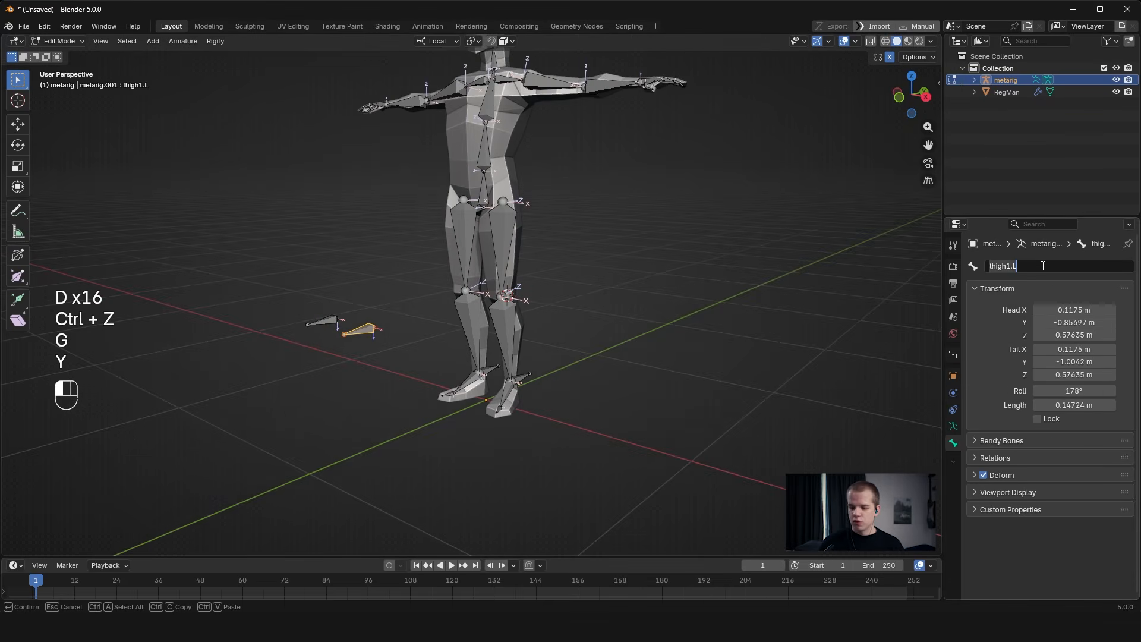
text(legPo)
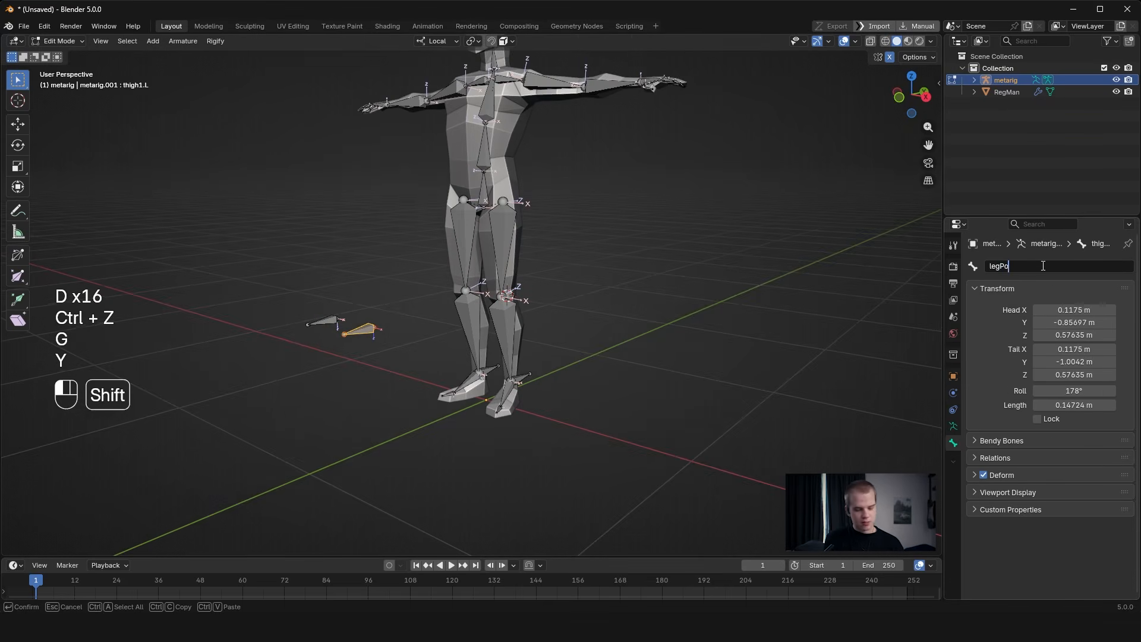
text(leTarget.L)
key(Return)
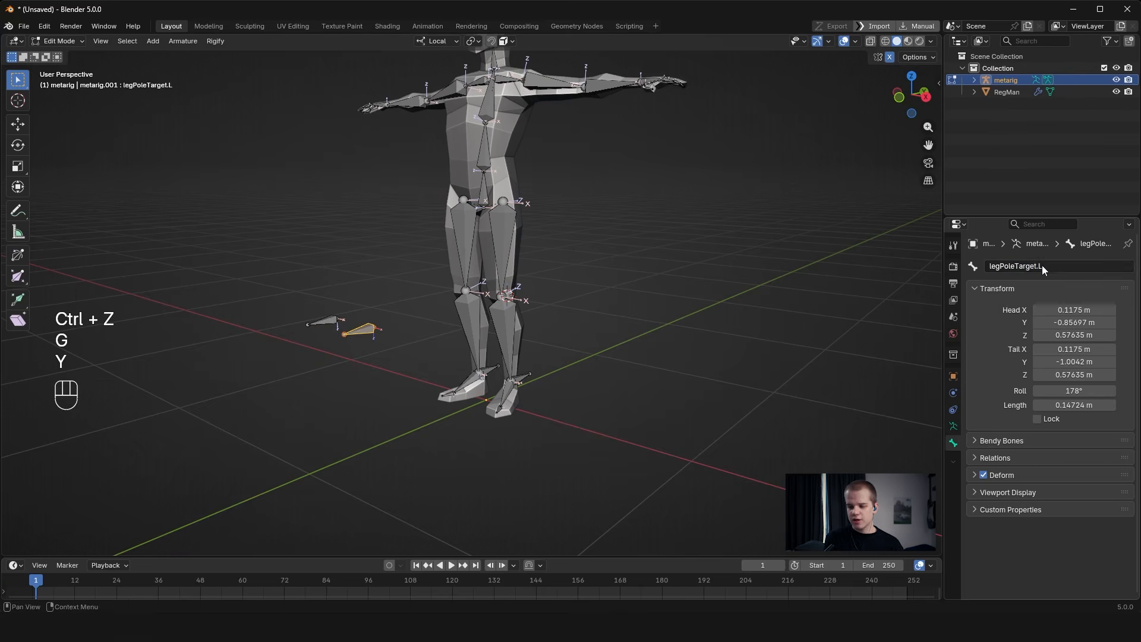
In Pose Mode, set the pole target of shin.L's IK constraint to metarig with the bone legPoleTarget.L.
key(ctrl+Tab)
middle_drag(551, 263, 522, 305)
scroll(517, 309, up, 2)
click(504, 320)
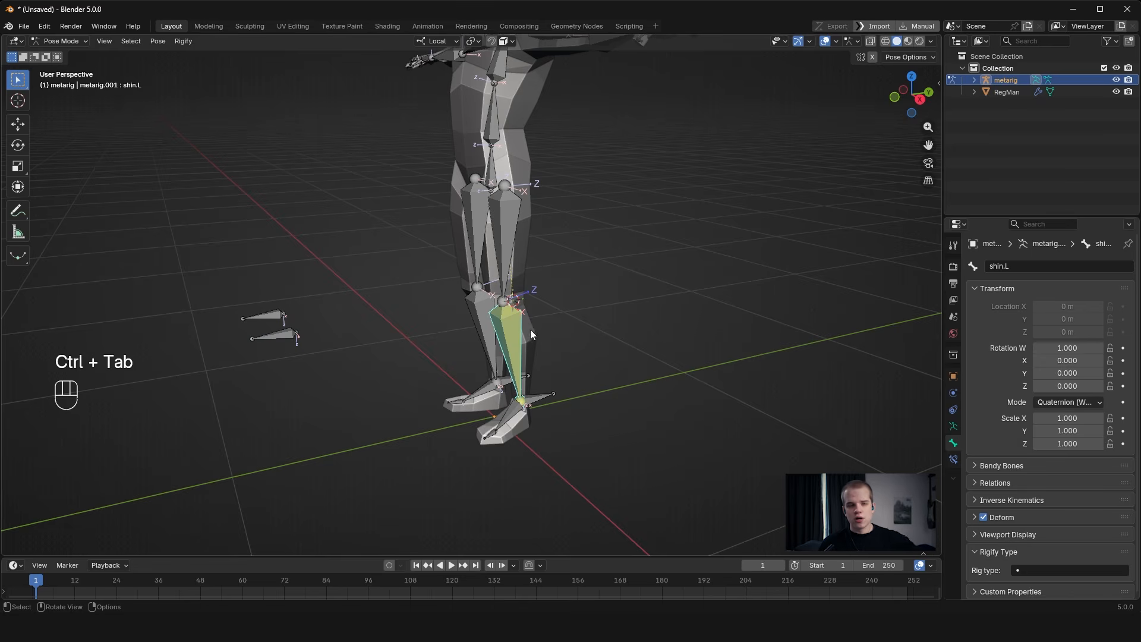
click(953, 460)
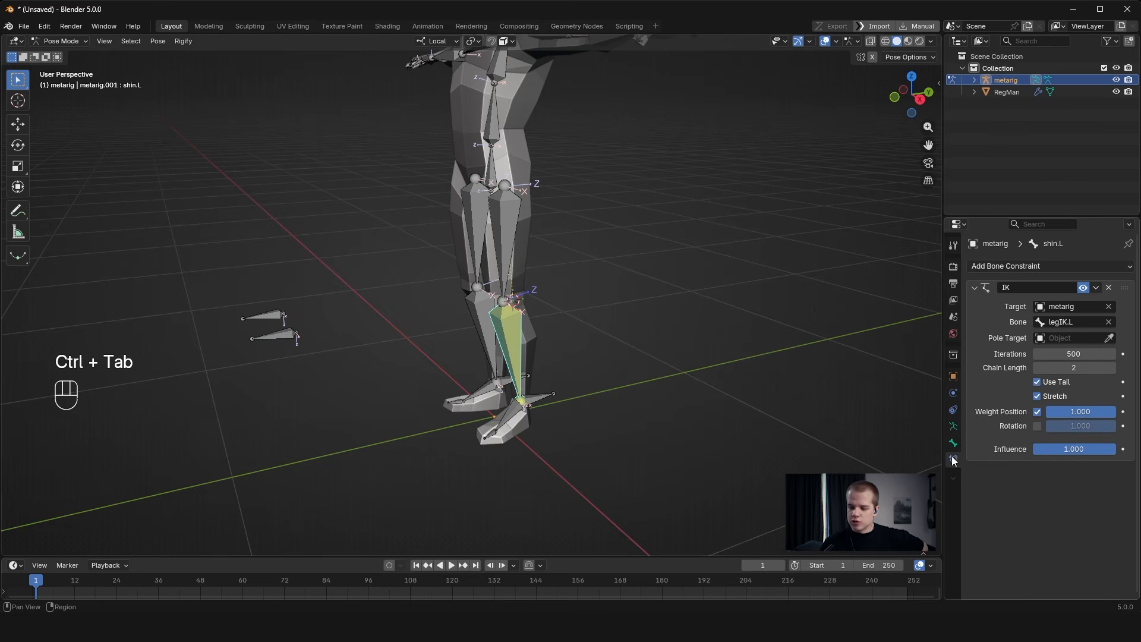
click(1063, 338)
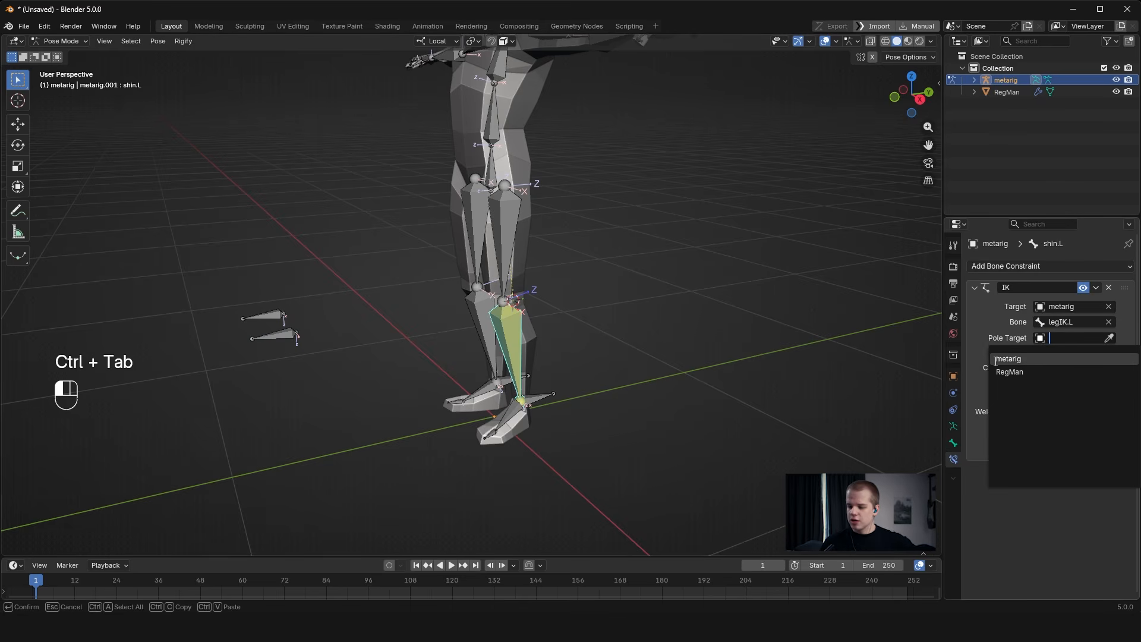
click(1063, 359)
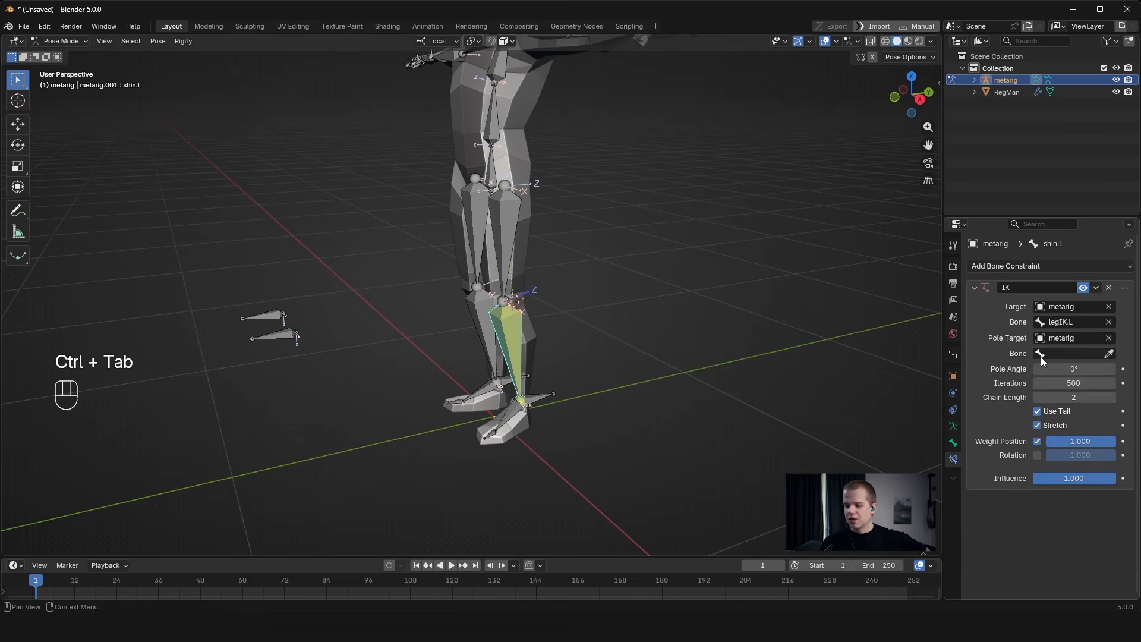
click(1056, 351)
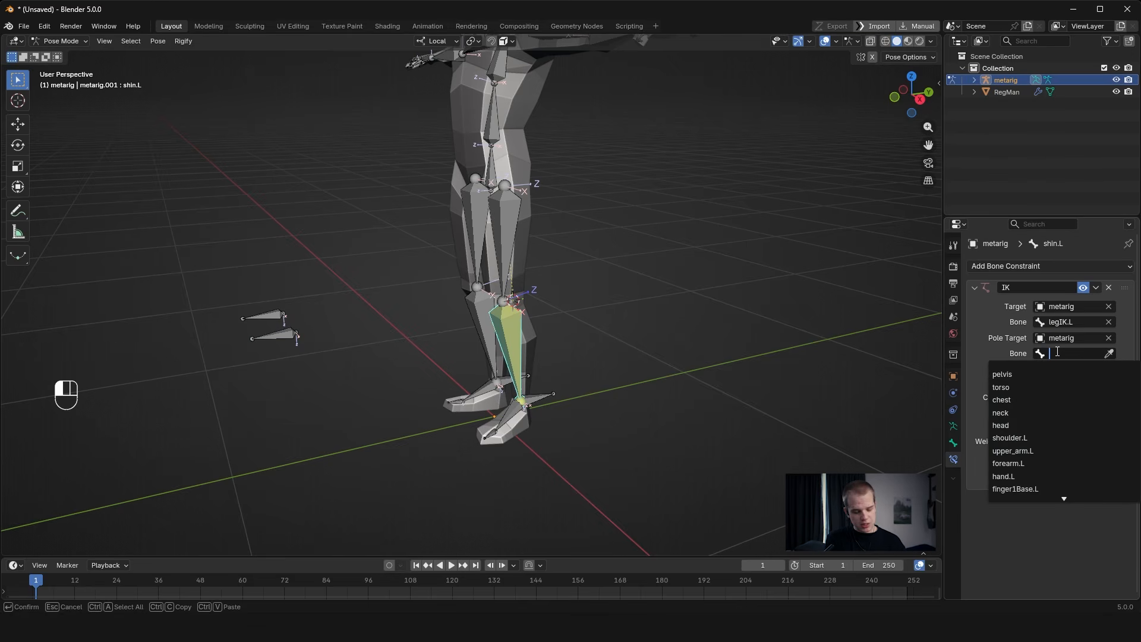
text(POLE)
key(Return)
Set the pole angle of shin.L's IK constraint to -90°.
middle_drag(849, 347, 485, 256)
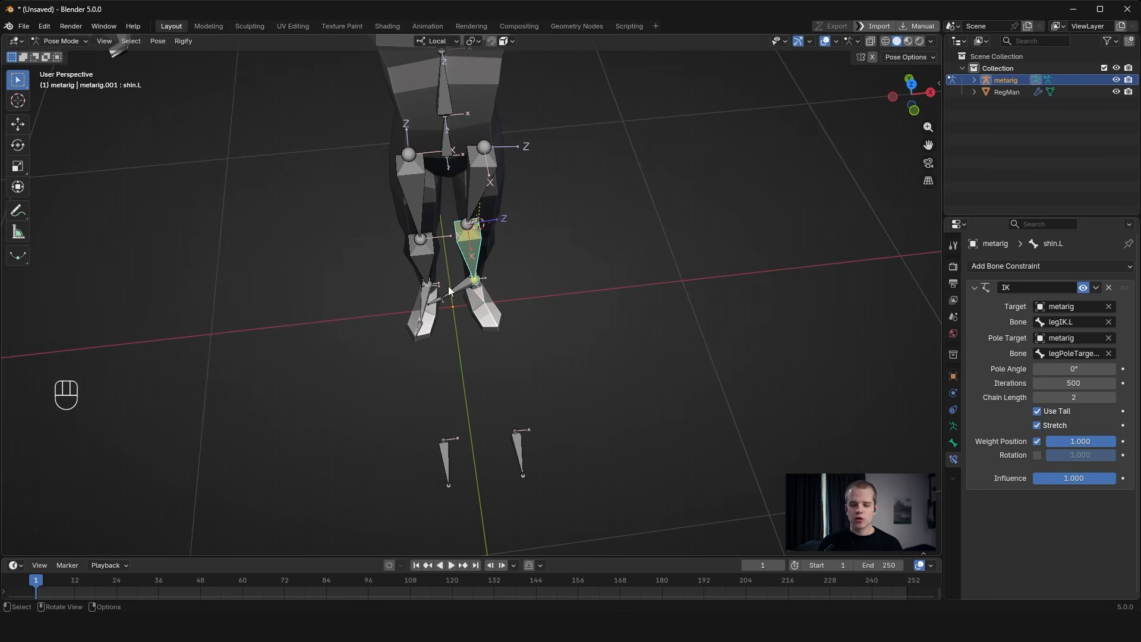
drag(1074, 369, 1074, 369)
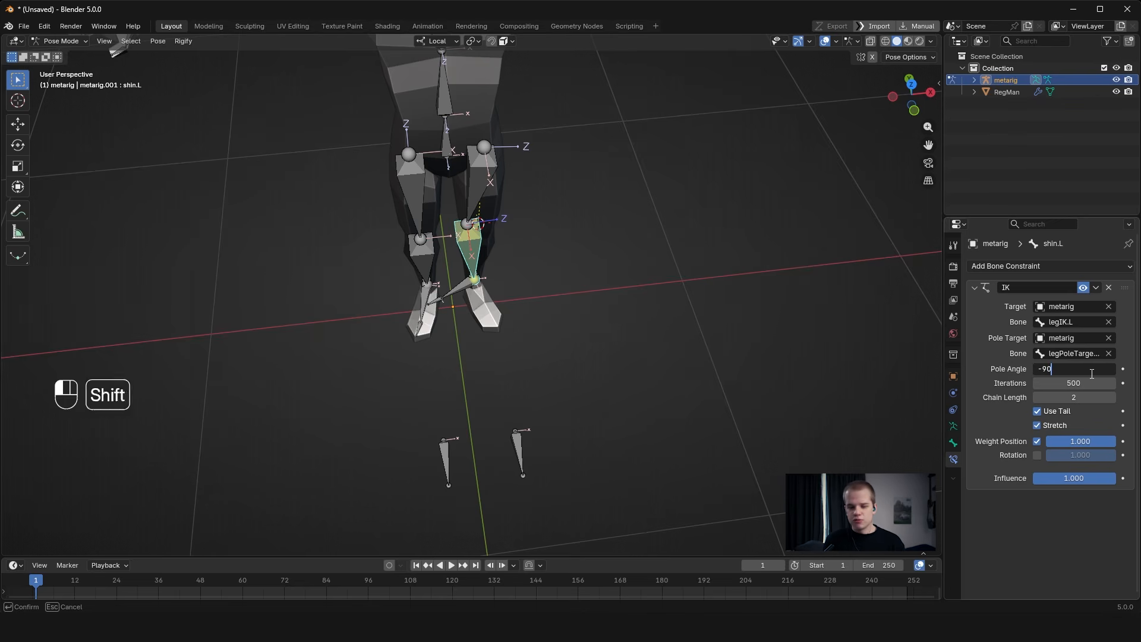
key(Return)
Test the left knee's direction by moving legPoleTarget.L, and legIK.L in right view, cancelling both moves.
middle_drag(597, 301, 468, 363)
click(469, 364)
key(g)
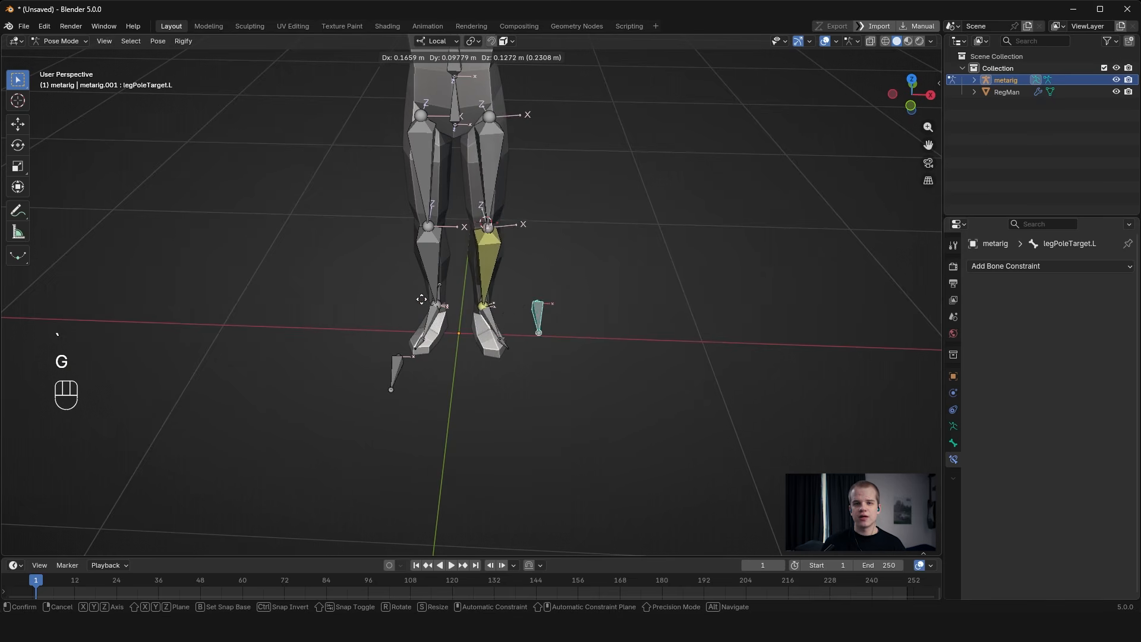
key(Escape)
key(grave)
key(g)
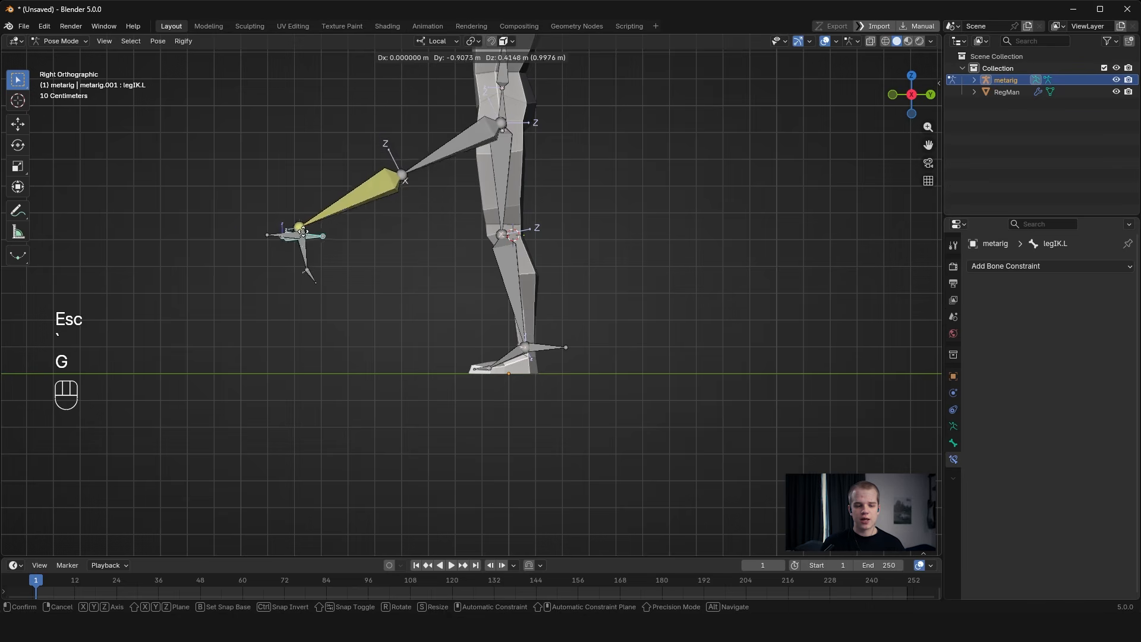
right_click(365, 233)
In Edit Mode, move both knee pole bones slightly farther forward along Y.
key(ctrl+Tab)
key(Tab)
key(1)
key(g)
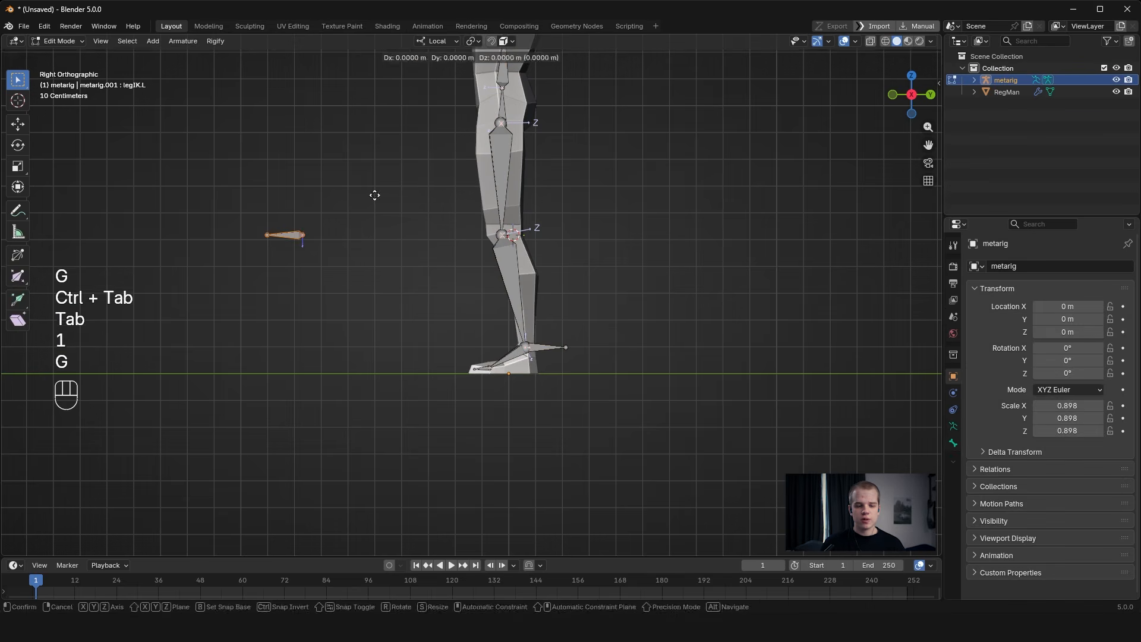
key(y)
key(Tab)
Check the left knee bend in Pose Mode by raising legIK.L forward and cancelling the move.
key(ctrl+Tab)
key(g)
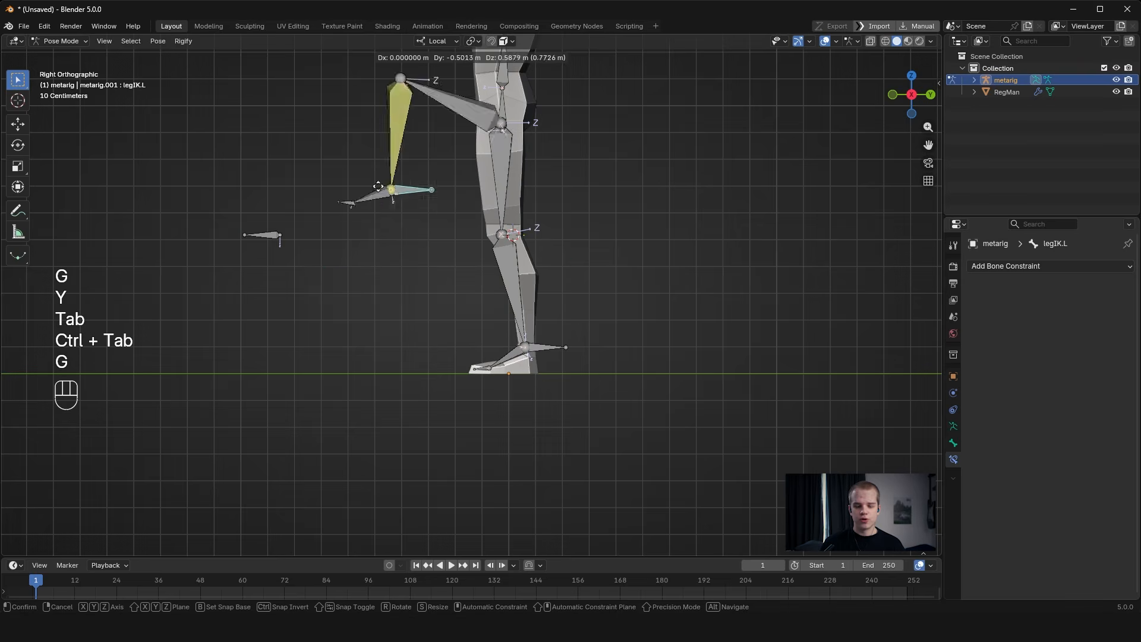
right_click(466, 262)
In Edit Mode, parent legPoleTarget.L to legIK.L, keeping its offset, and clear the selection.
middle_drag(470, 280, 282, 258)
key(Tab)
key(alt+a)
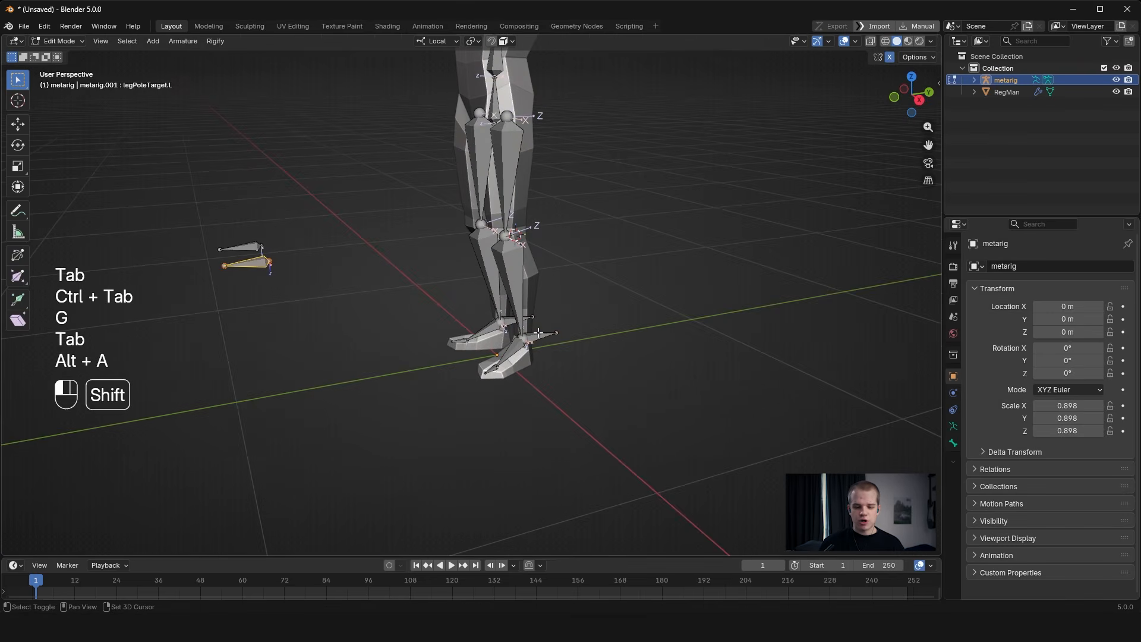
key(ctrl+p)
click(549, 331)
key(alt+a)
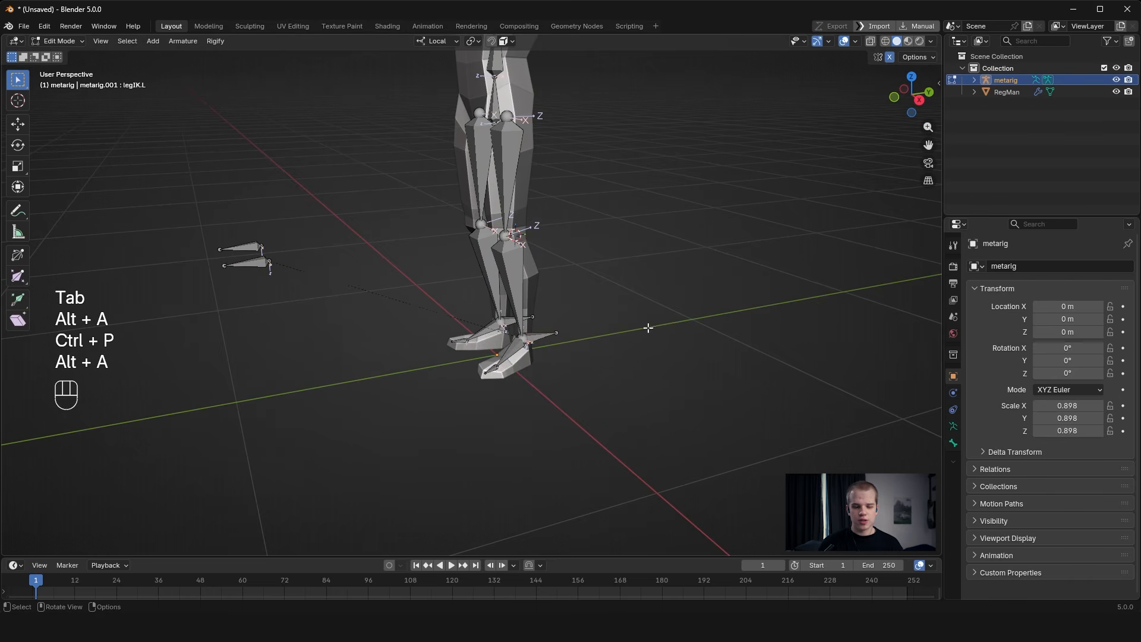
In Pose Mode, test whether the pole target follows legIK.L by moving legIK.L and cancelling the move.
key(ctrl+Tab)
click(542, 336)
middle_drag(543, 336, 665, 324)
key(g)
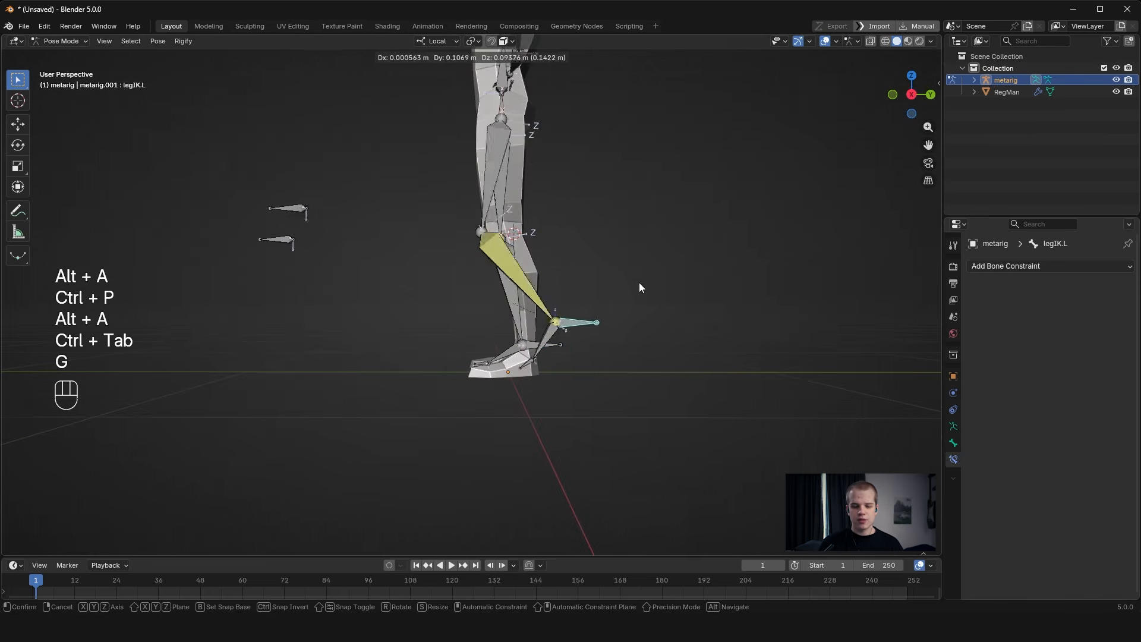
right_click(650, 318)
In right view, try moving and rotating legIK.L, undo the last move, and clear its rotation.
key(grave)
key(g)
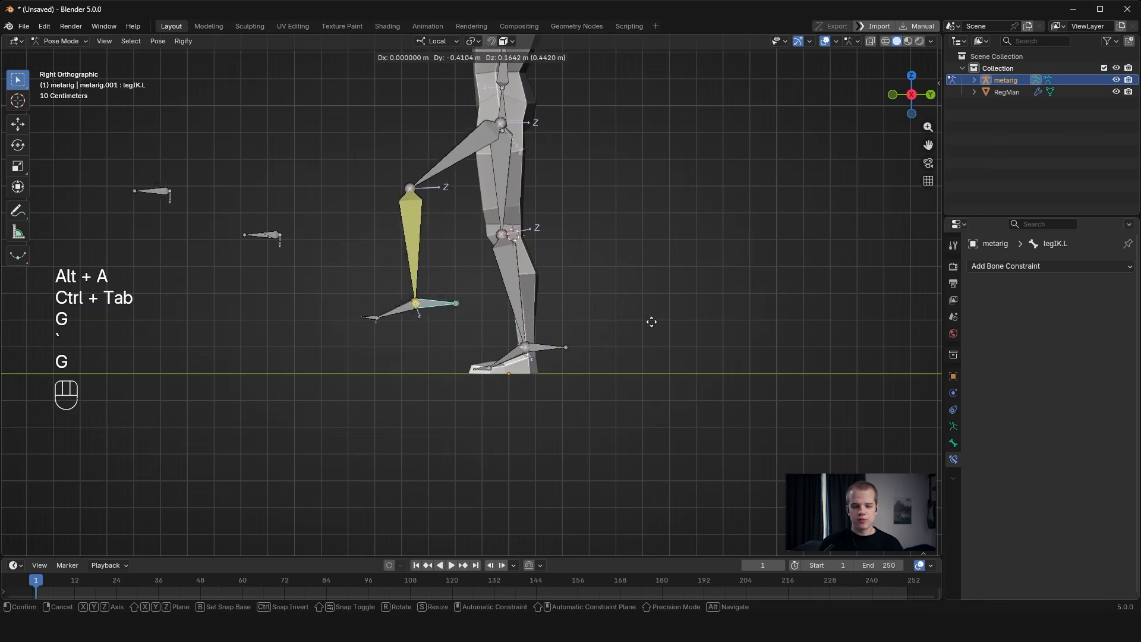
click(688, 266)
key(r)
click(526, 143)
key(g)
click(725, 95)
key(ctrl+z)
key(alt+r)
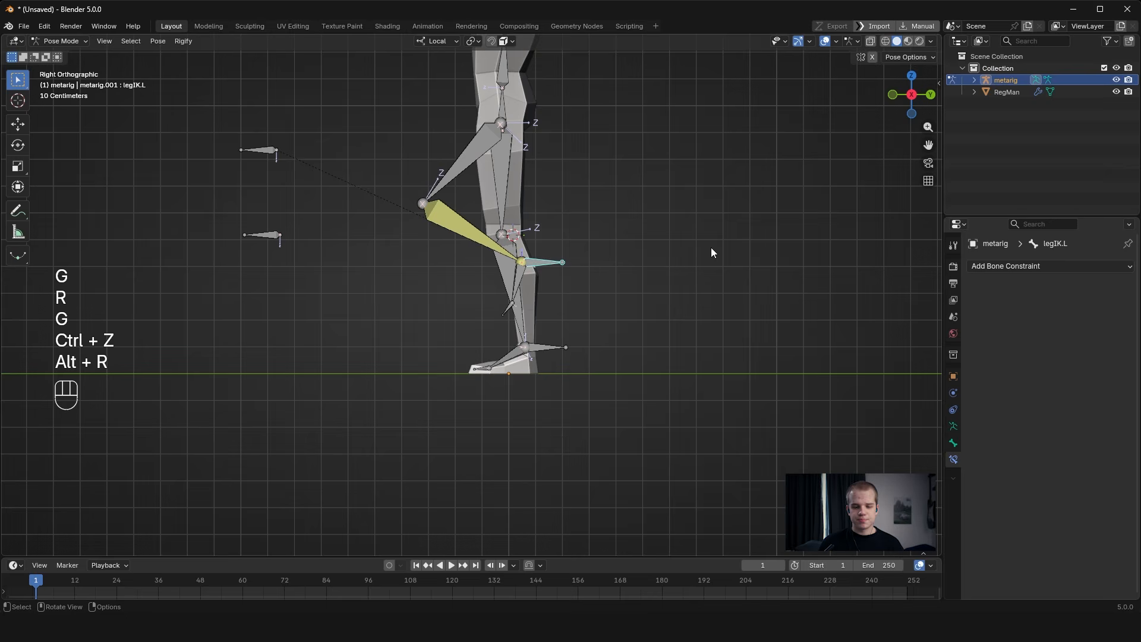
Try moving legIK.L forward and backward to test the knee bend, and clear its location.
key(g)
click(464, 247)
key(g)
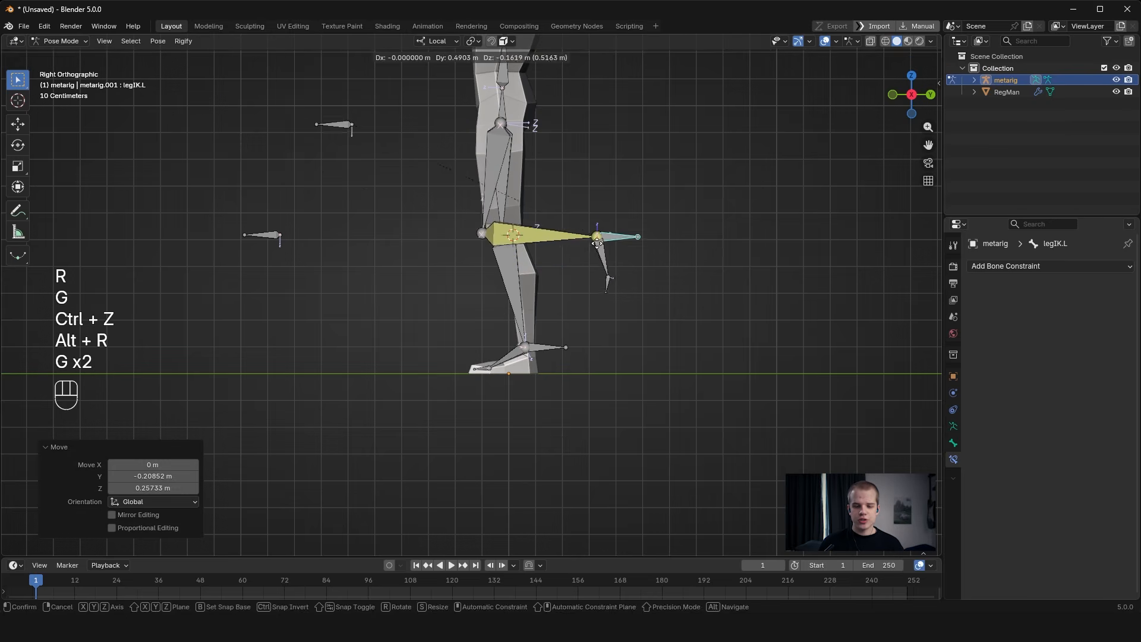
click(605, 233)
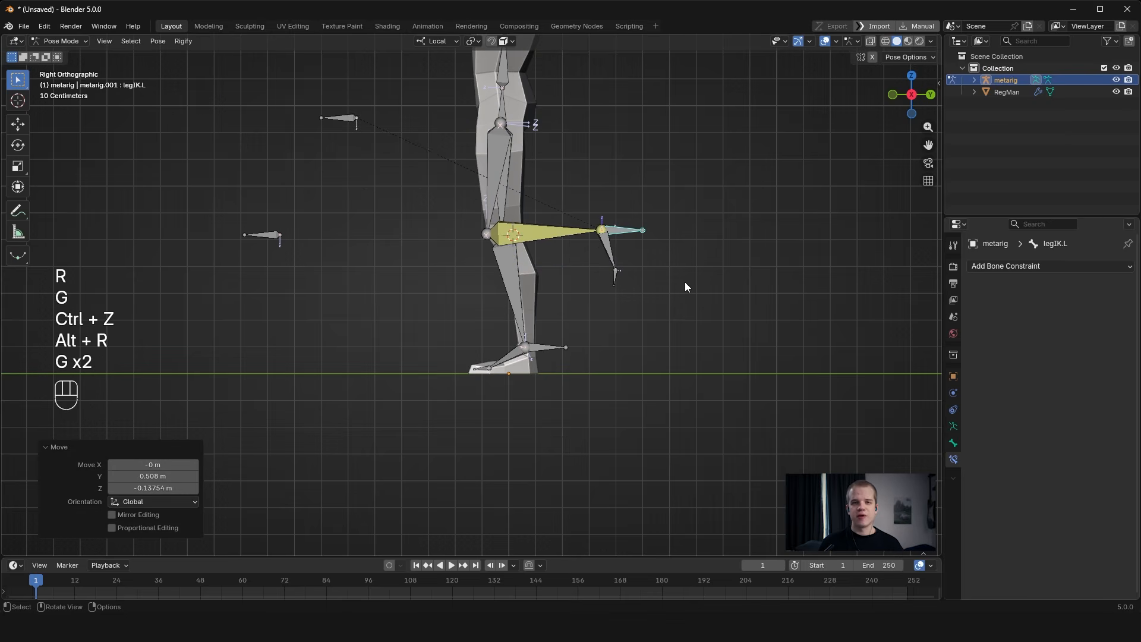
key(alt+g)
Select foot.L and turn off Inherit Rotation in its bone relations.
middle_drag(685, 281, 561, 277)
key(grave)
shift+middle_drag(637, 318, 541, 271)
scroll(541, 271, up, 3)
middle_drag(541, 271, 612, 306)
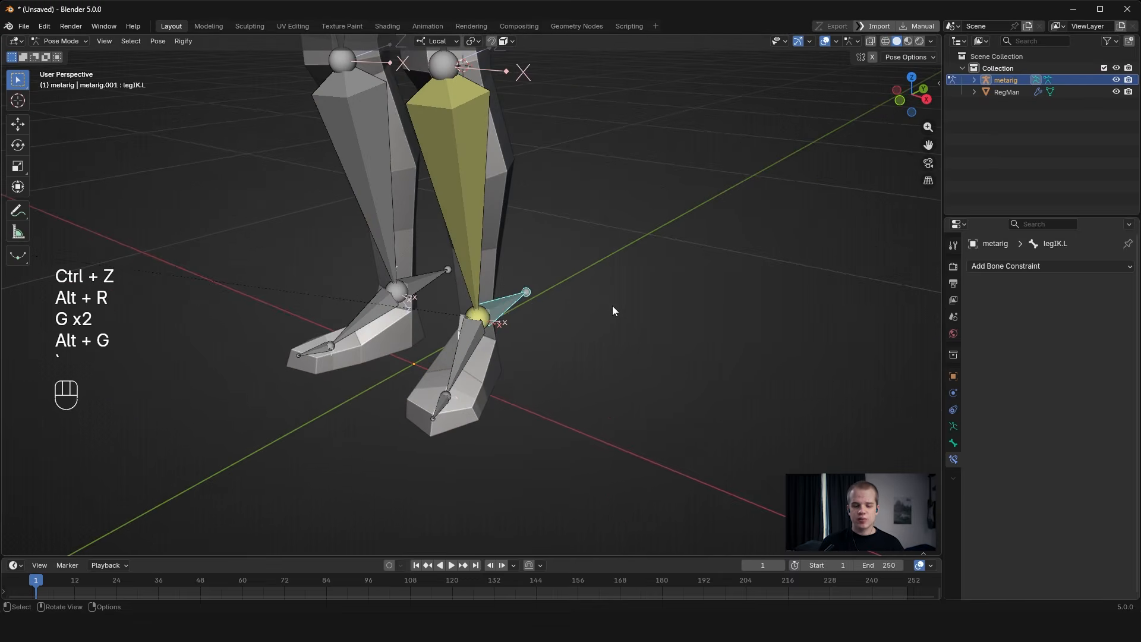
key(alt+a)
scroll(477, 310, up, 5)
click(486, 382)
scroll(476, 372, down, 4)
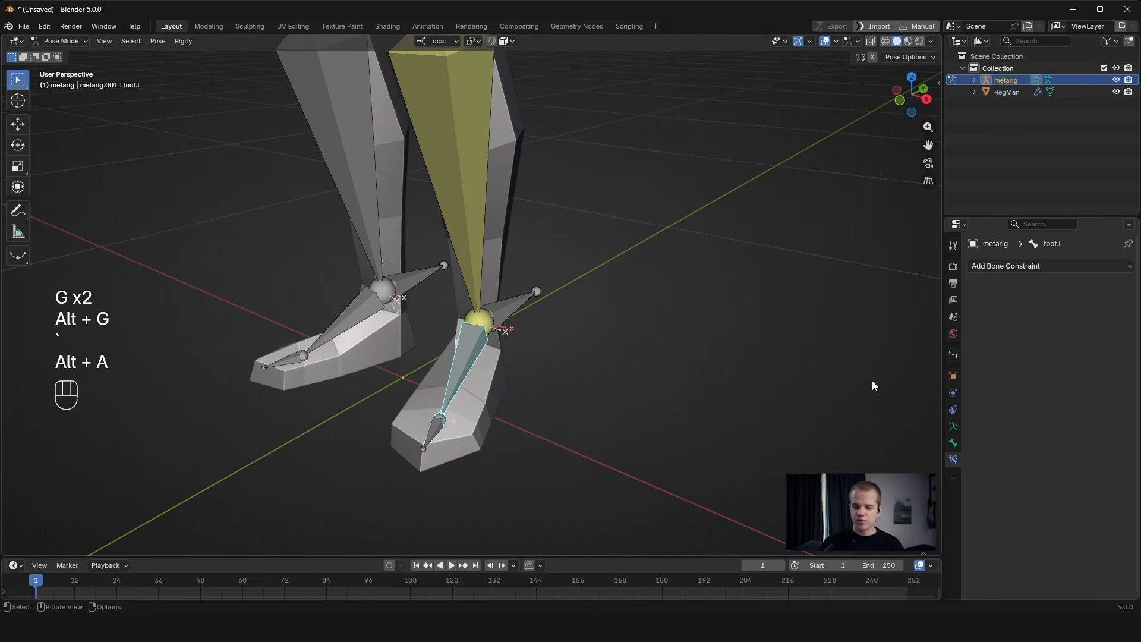
click(960, 431)
scroll(1045, 421, down, 5)
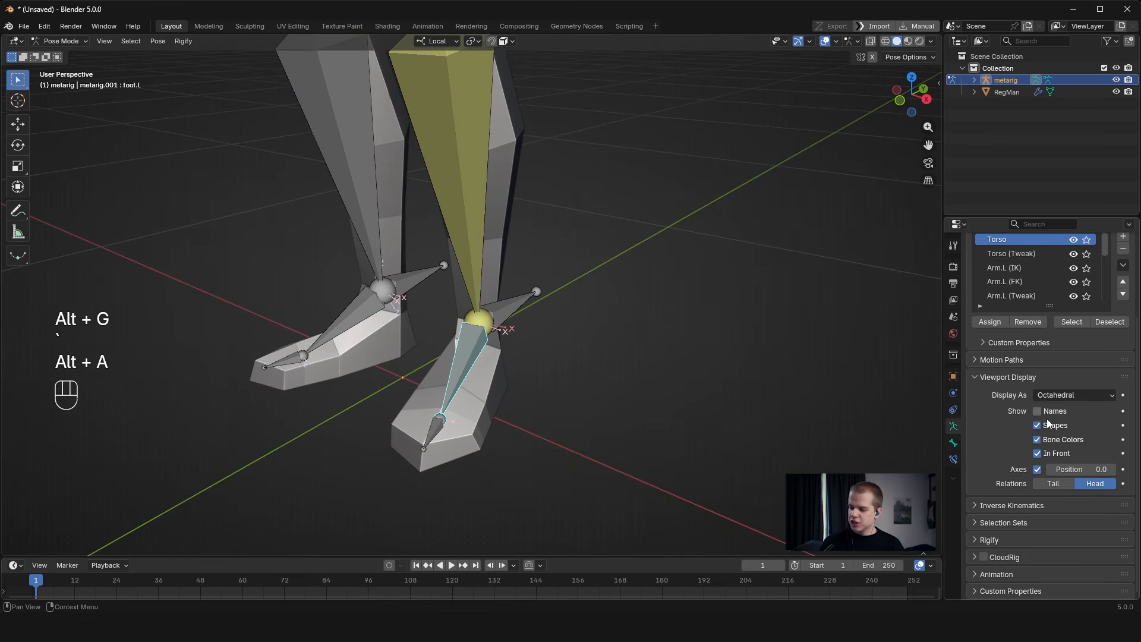
click(954, 443)
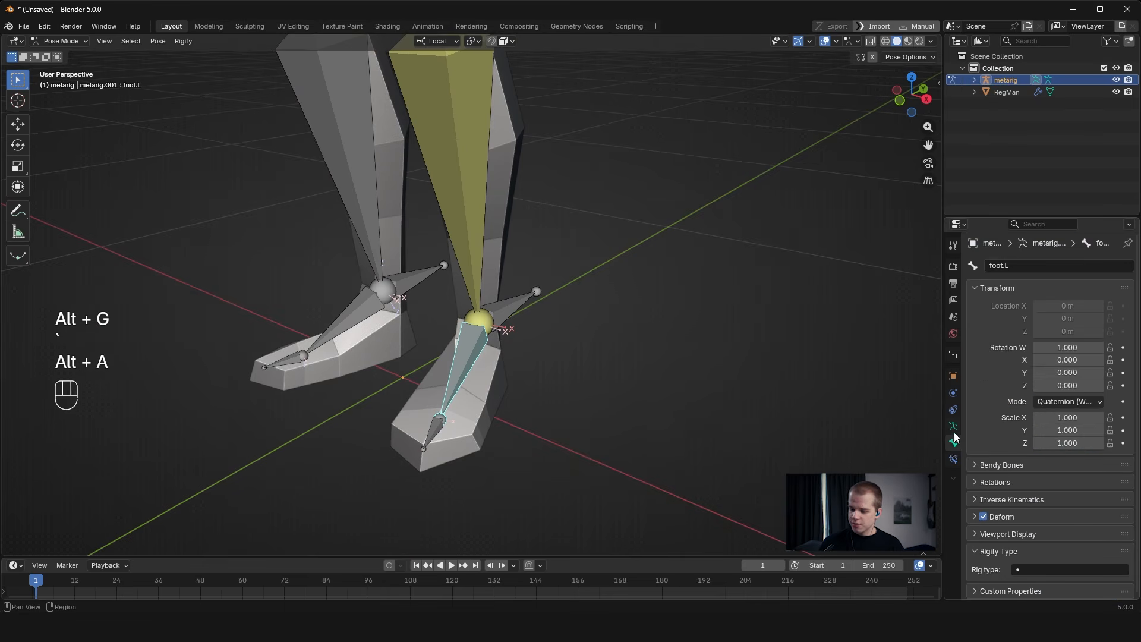
click(1007, 483)
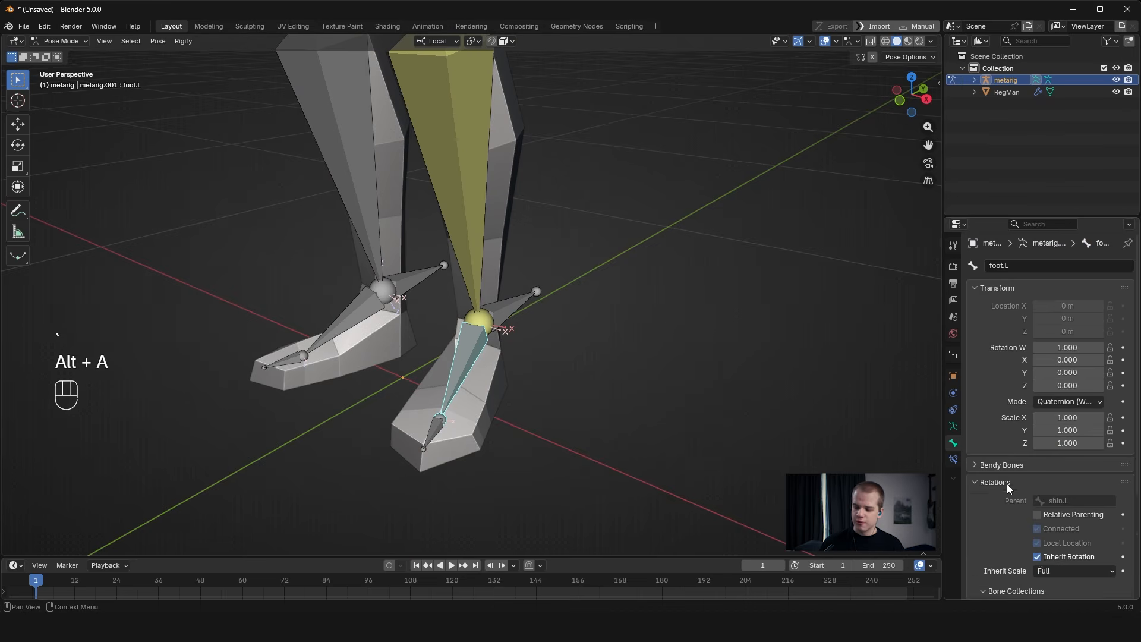
scroll(1050, 552, down, 1)
scroll(691, 370, down, 4)
In right view, test how the foot behaves by moving legIK.L, and undo the move.
key(grave)
click(656, 343)
click(478, 304)
key(g)
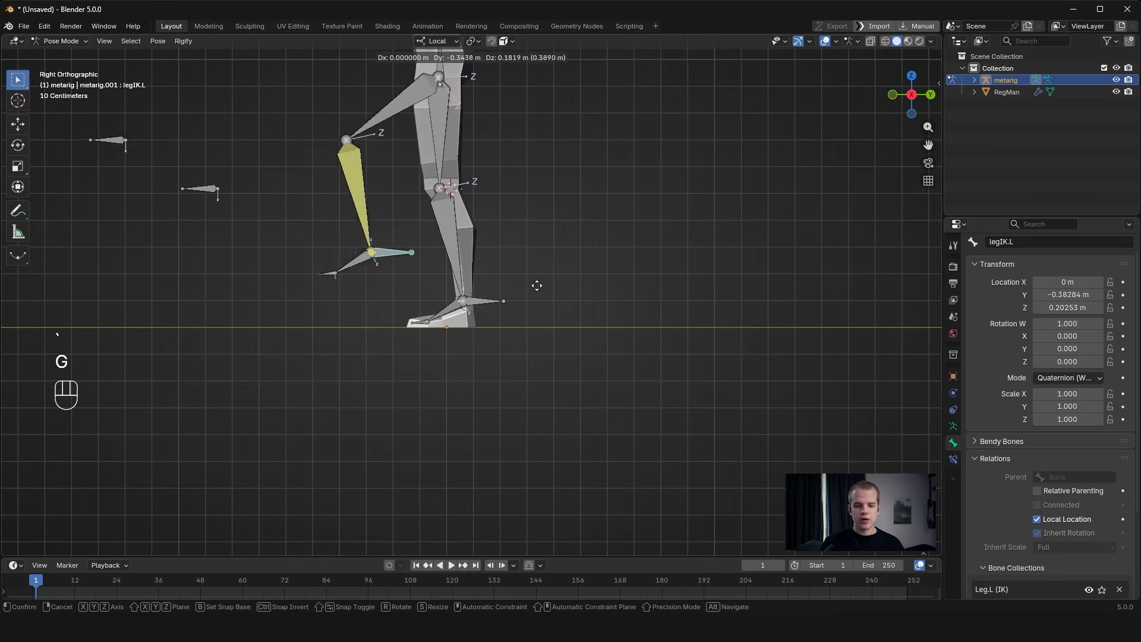
click(602, 257)
key(ctrl+z)
Try lifting legIK.L, rotating it and moving it again, and undo the moves.
key(g)
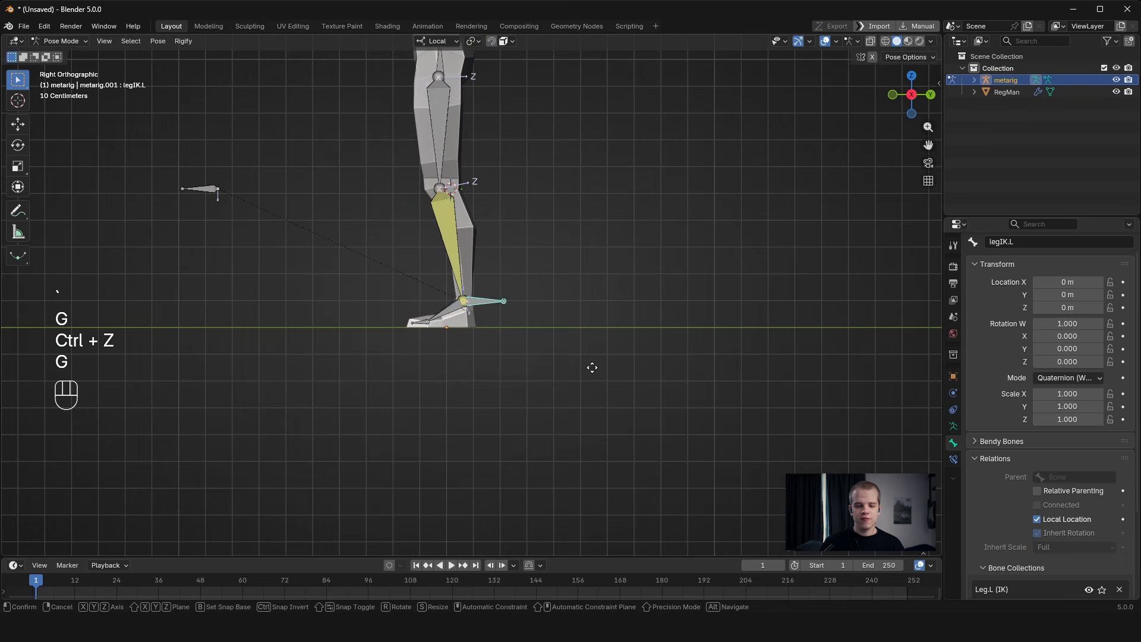
key(r)
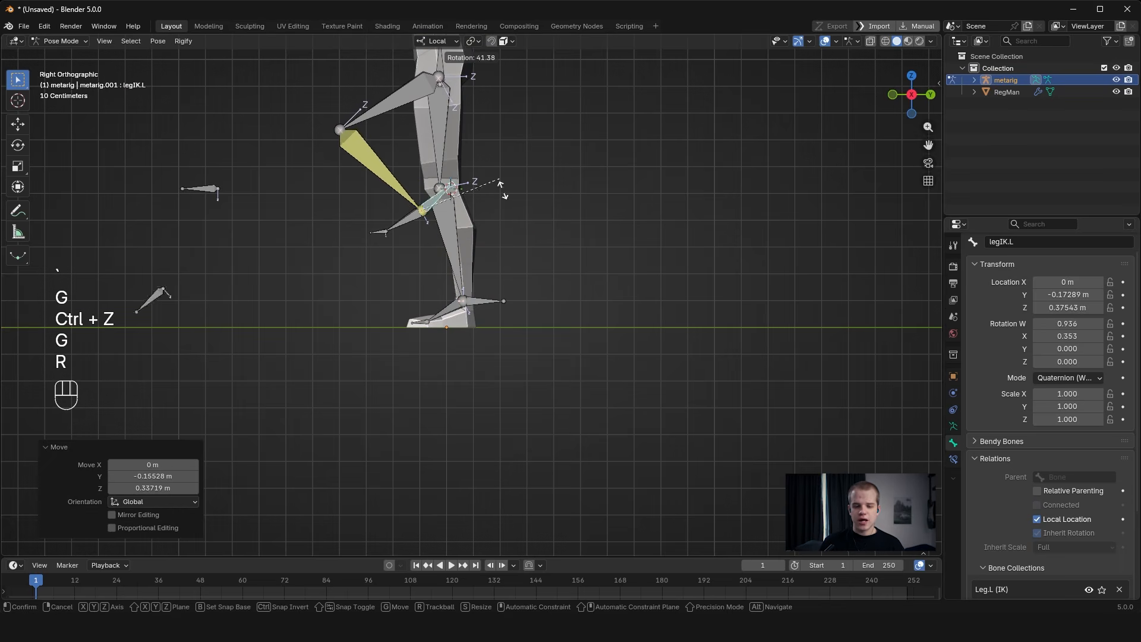
right_click(495, 228)
shift+middle_drag(404, 246, 434, 305)
scroll(434, 305, up, 3)
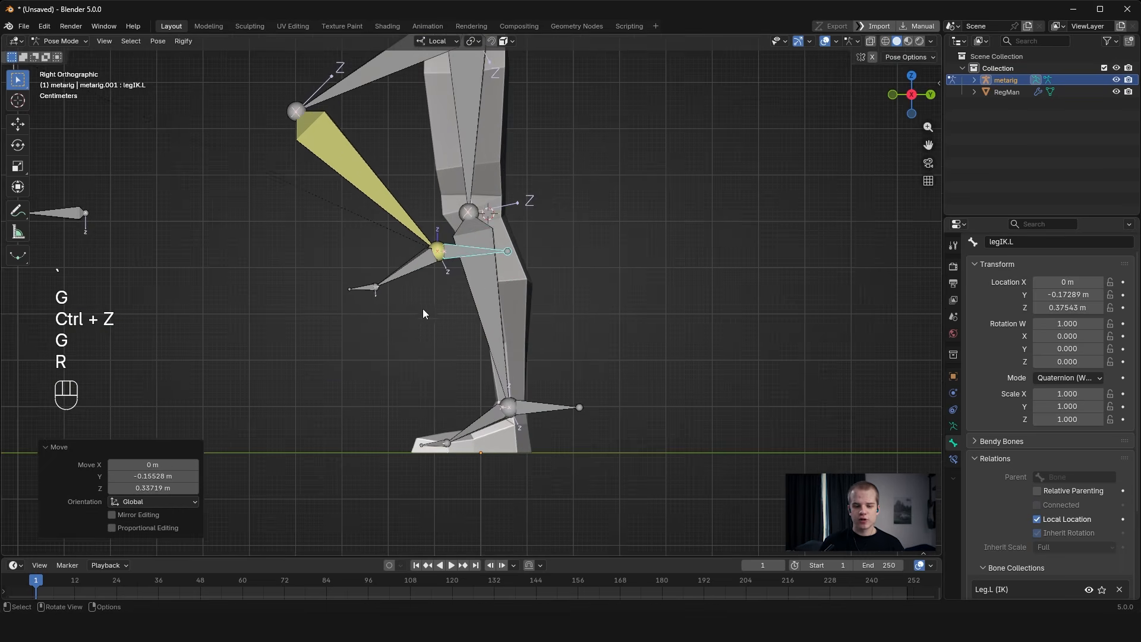
key(g)
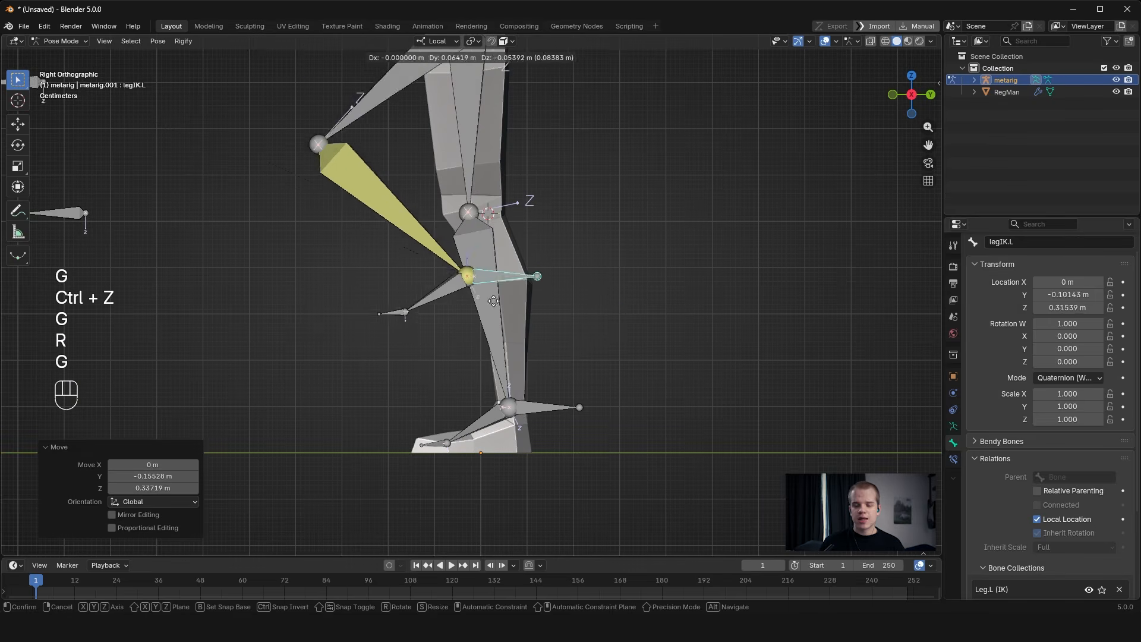
click(599, 321)
key(ctrl+z)
key(ctrl+z)
Examine how foot.L and legIK.L are arranged at the left ankle by selecting each bone.
ctrl+middle_drag(571, 359, 572, 308)
scroll(571, 308, up, 2)
click(468, 301)
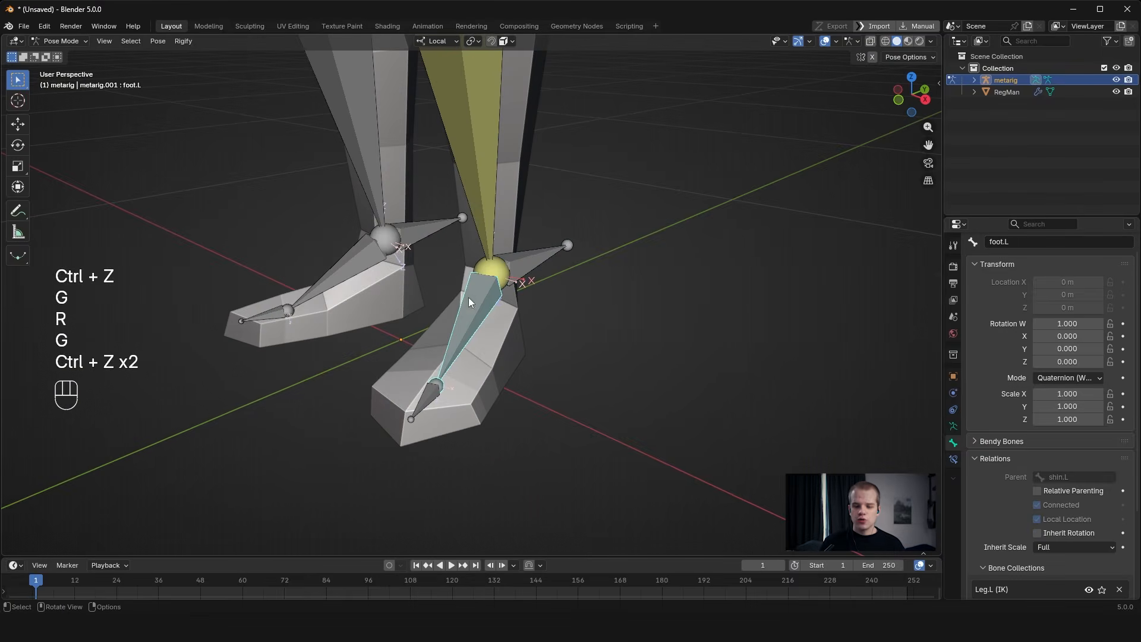
shift+click(526, 257)
key(z)
key(z)
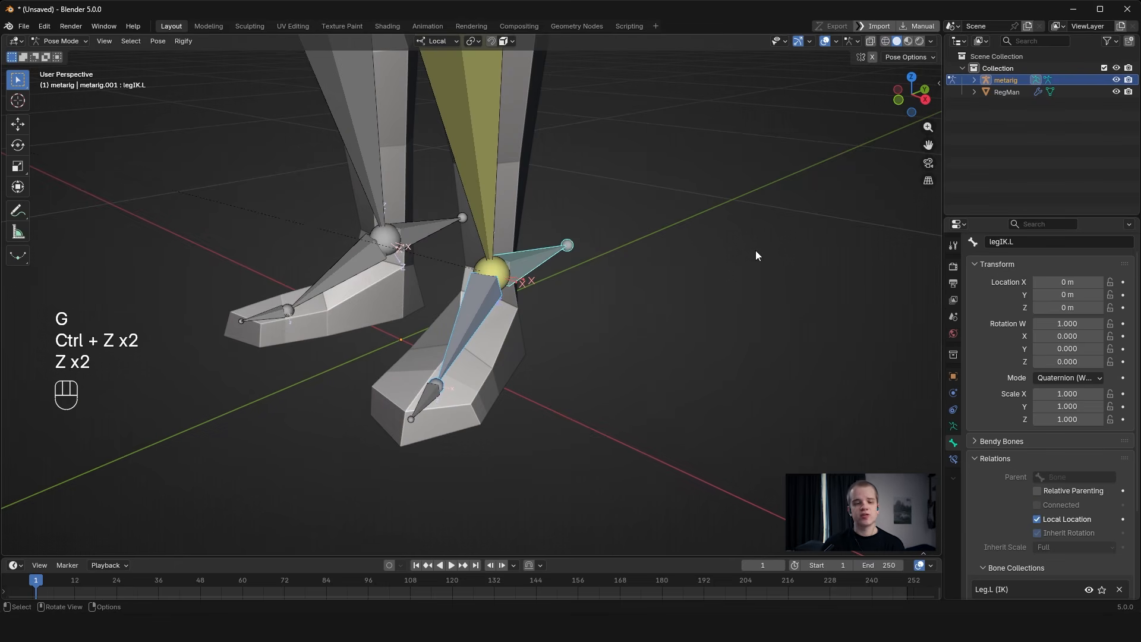
middle_drag(532, 349, 507, 343)
click(461, 304)
click(521, 260)
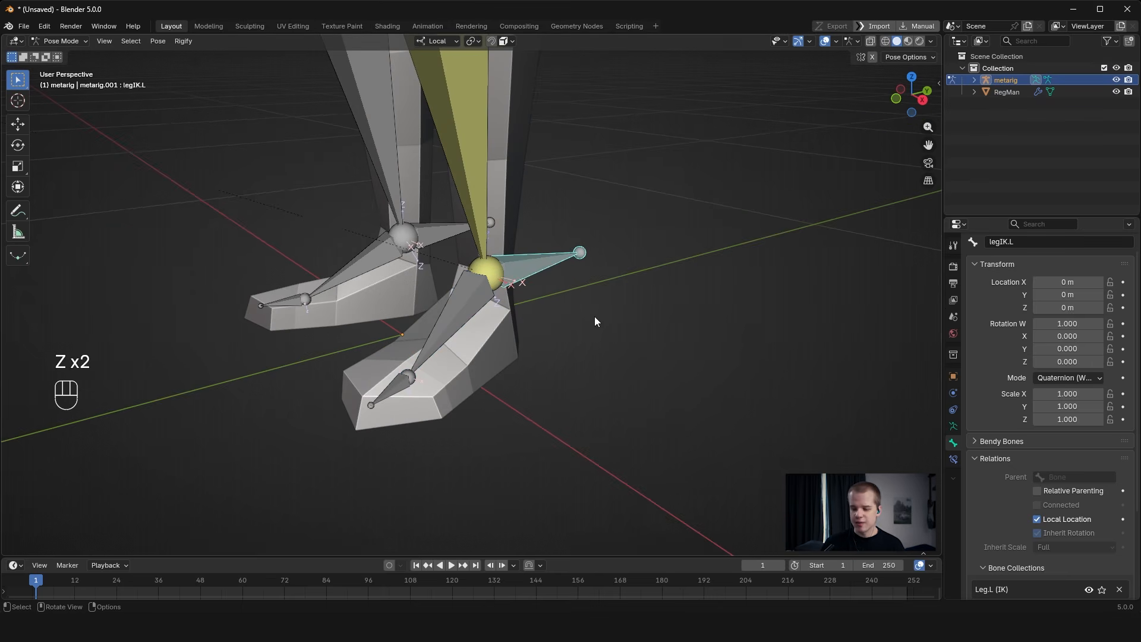
Add a Copy Rotation constraint to the foot.L bone.
click(458, 306)
middle_drag(457, 306, 566, 213)
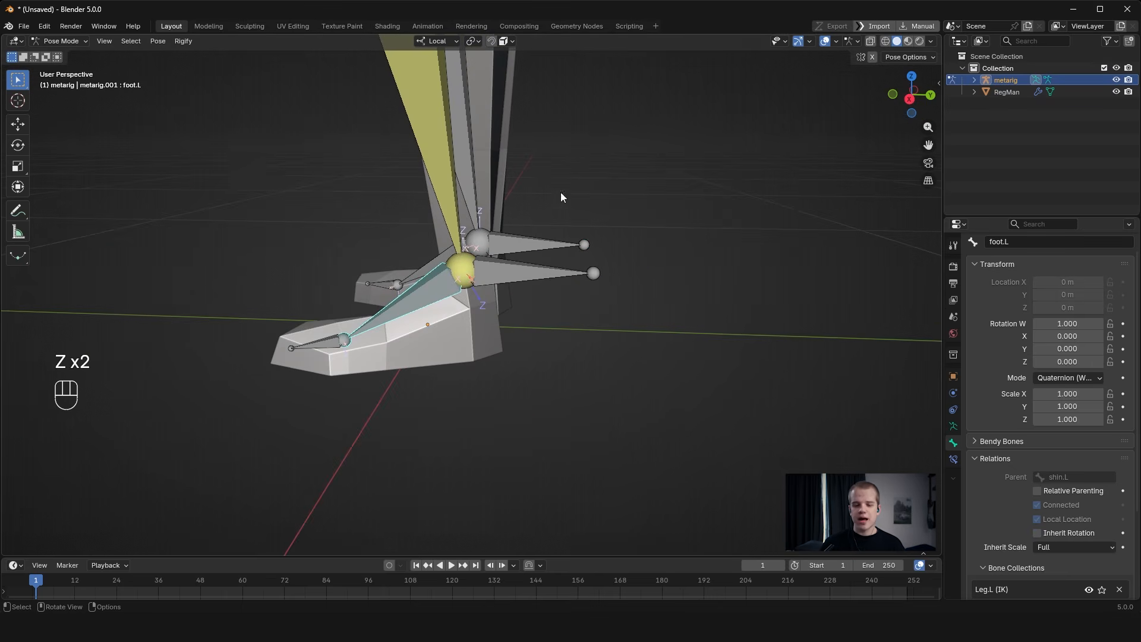
click(954, 459)
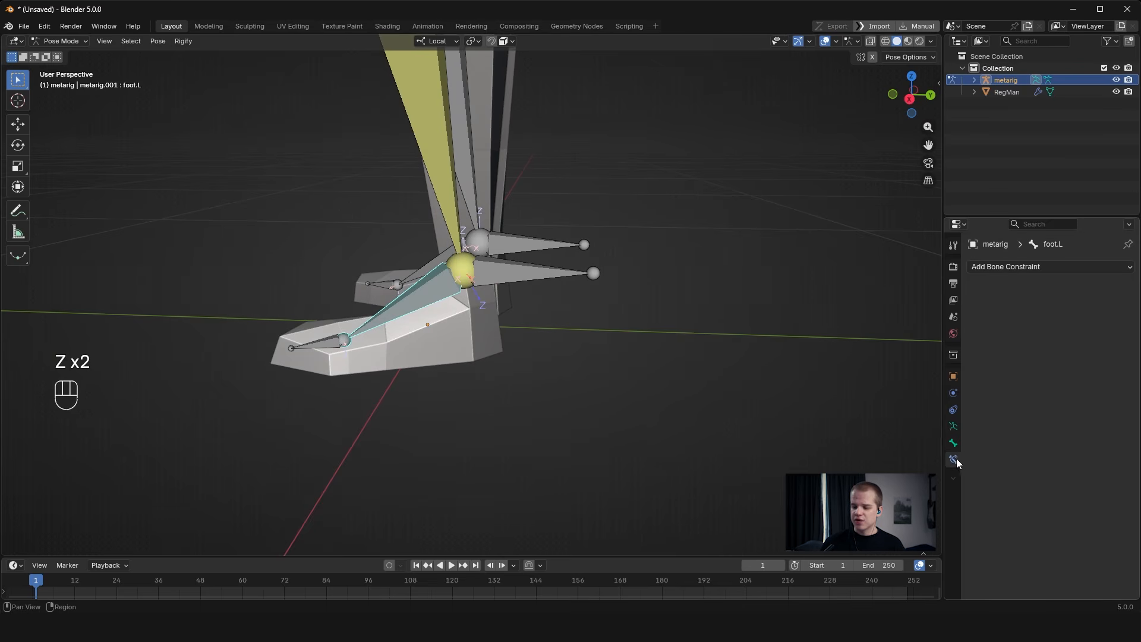
middle_drag(494, 204, 535, 214)
click(1044, 266)
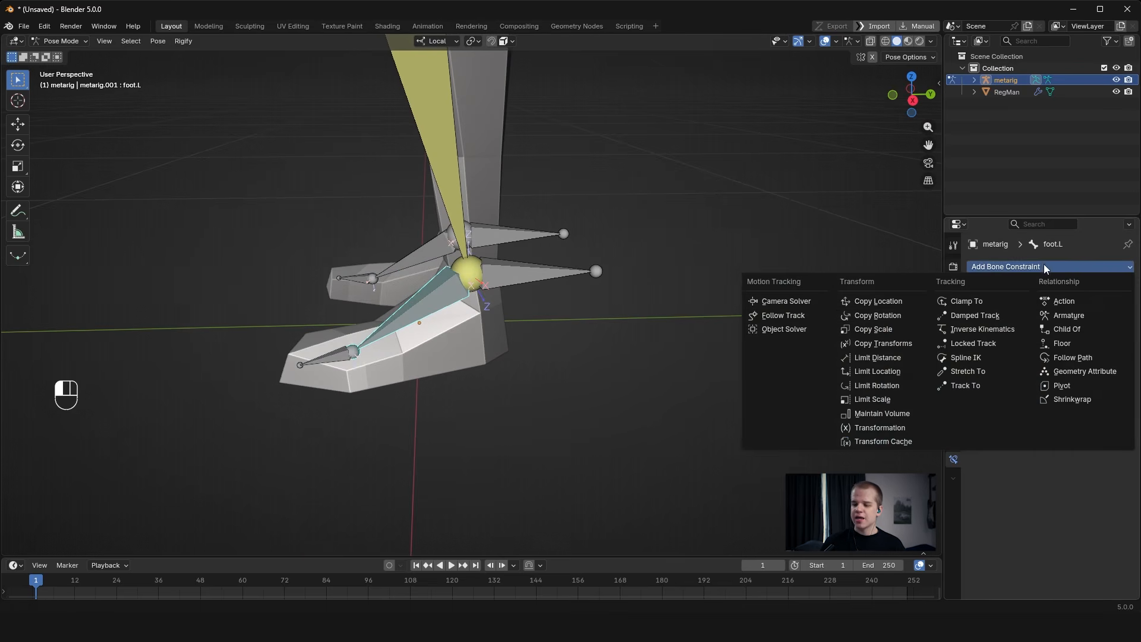
click(902, 319)
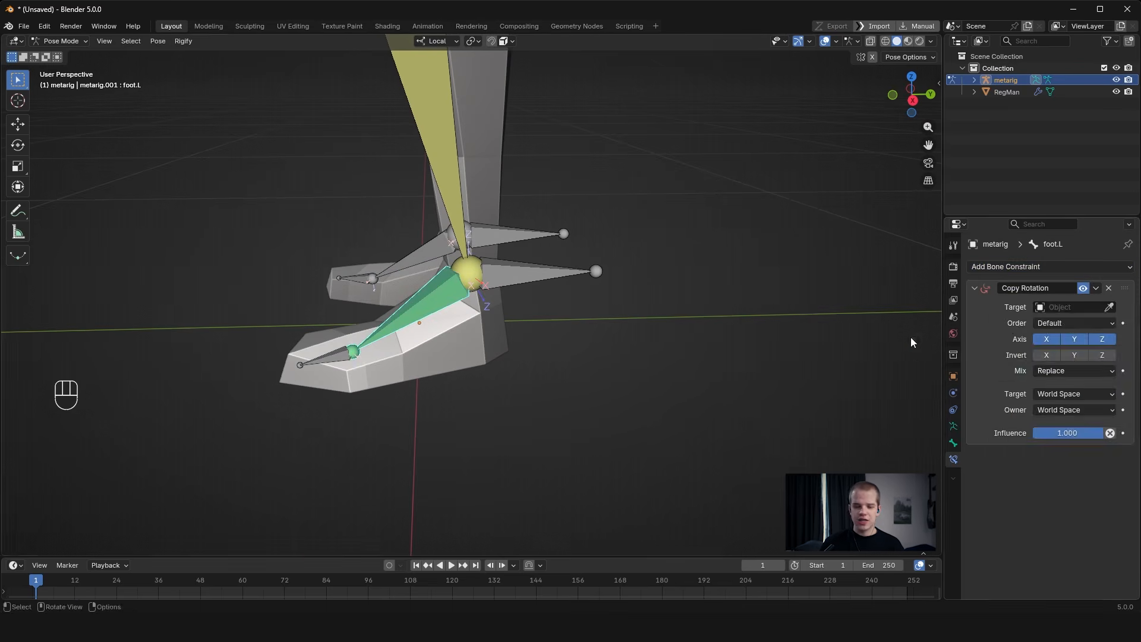
Target foot.L's Copy Rotation at metarig's legIK.L bone and set Mix to Before Original.
click(1068, 307)
click(1031, 329)
click(1062, 321)
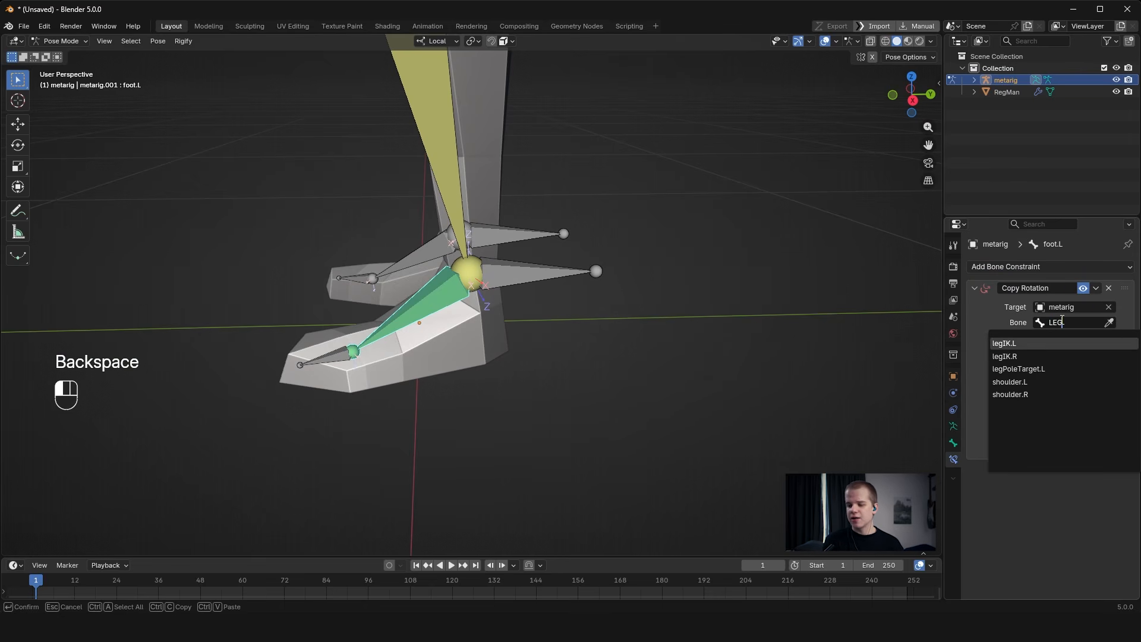
key(Return)
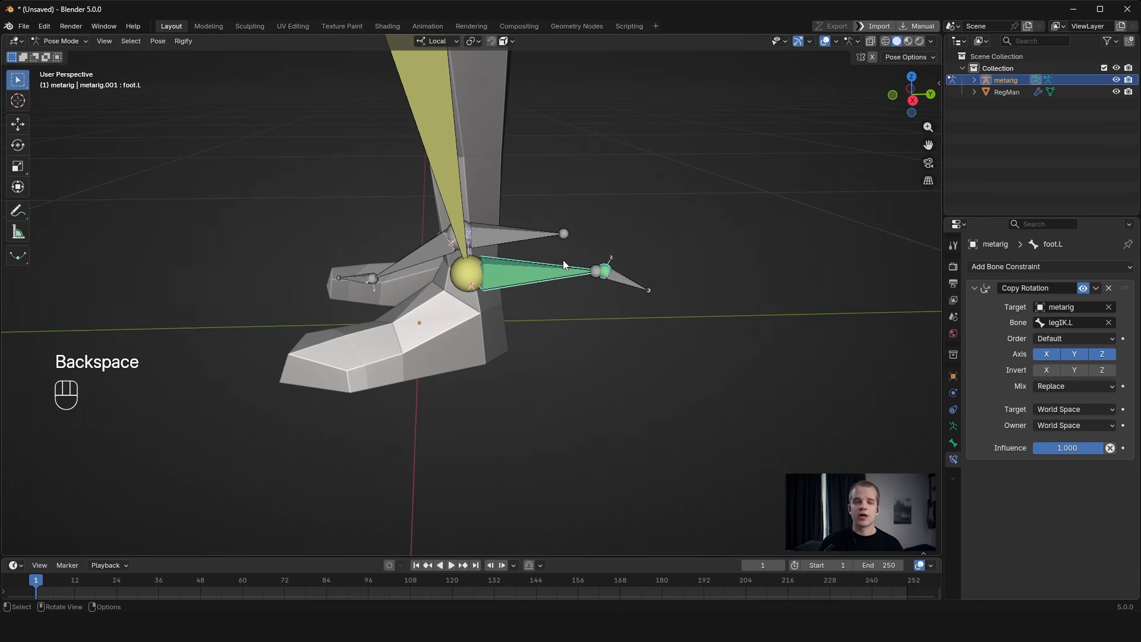
click(1065, 387)
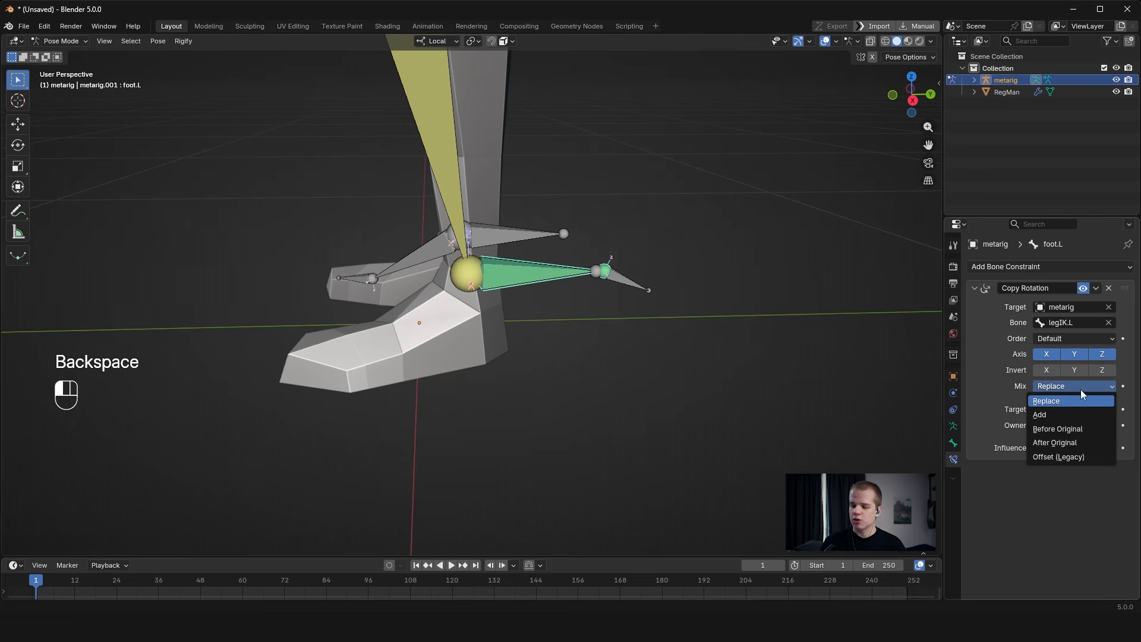
click(1075, 429)
In right view, test the foot constraint by moving legIK.L and rotating it 58.3°.
click(560, 266)
scroll(629, 296, down, 5)
key(grave)
key(g)
click(596, 237)
key(r)
click(481, 119)
Try two more moves of legIK.L, cancelling both, and clear its rotation and location.
key(g)
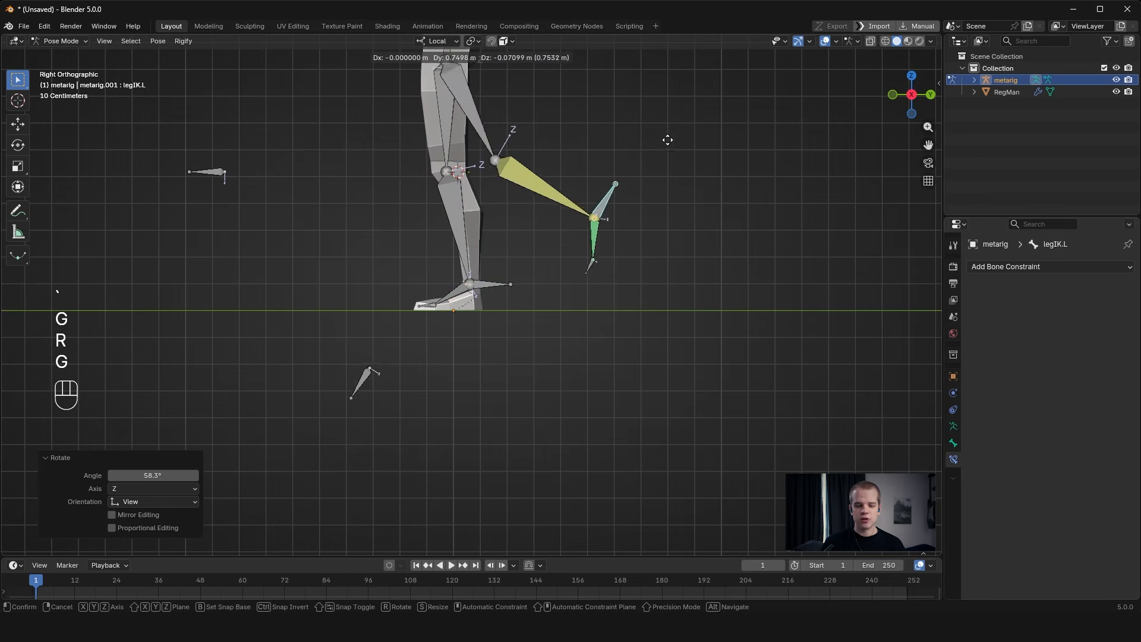
right_click(528, 149)
middle_drag(483, 245, 598, 268)
key(g)
right_click(681, 309)
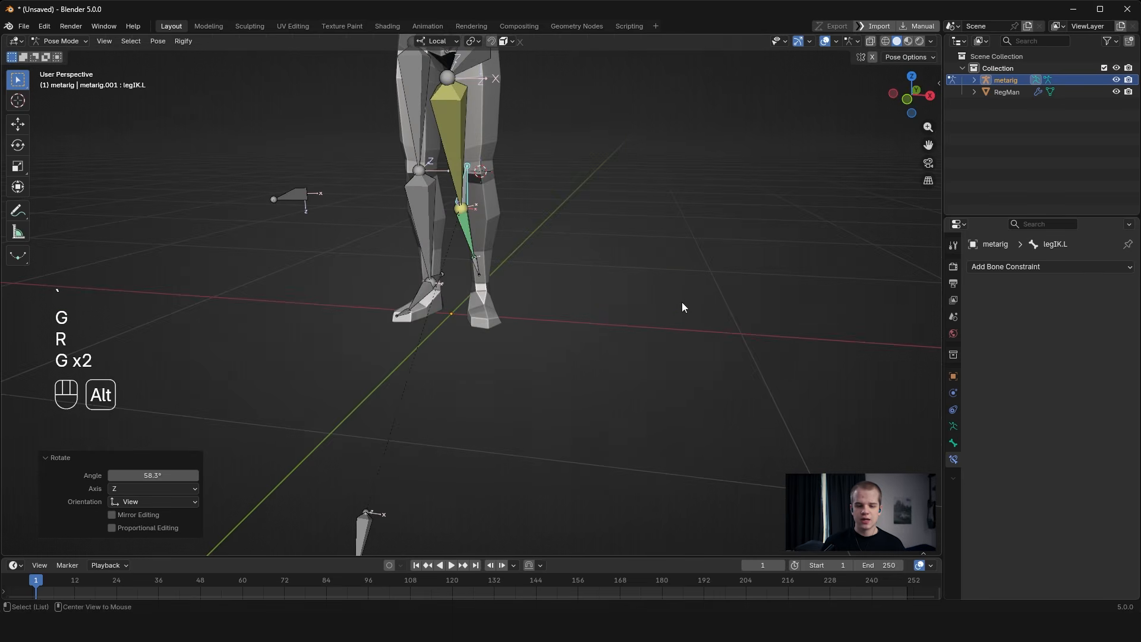
key(alt+r)
key(alt+r)
key(alt+g)
In front view, select foot.L and compare its orientation between Edit Mode and Pose Mode.
key(grave)
click(511, 287)
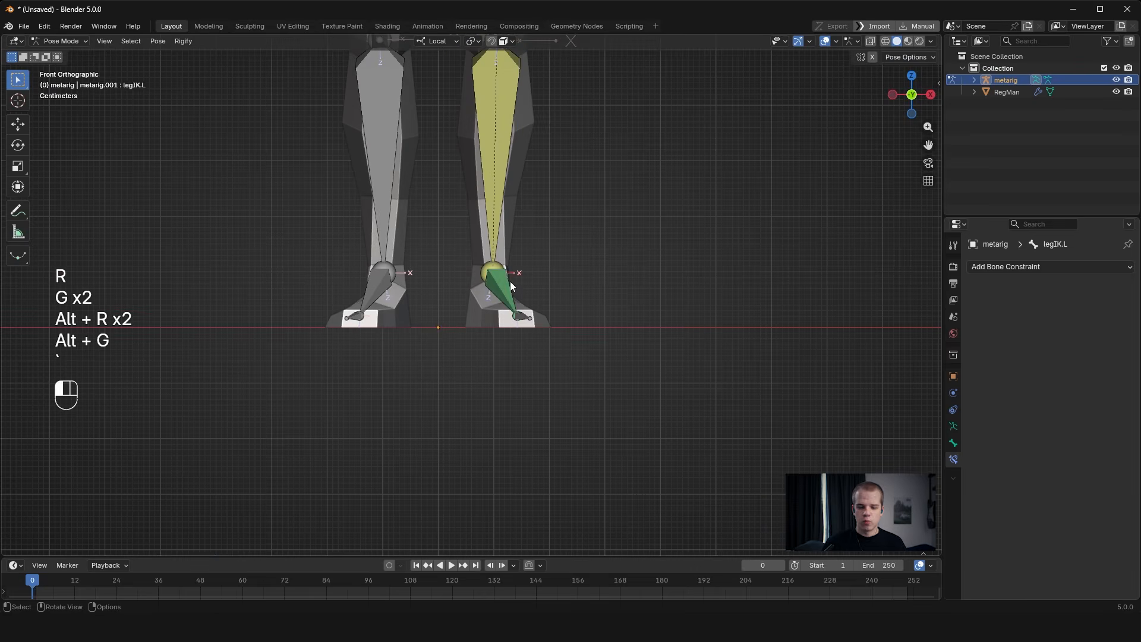
click(511, 287)
key(Tab)
key(Tab)
key(Tab)
key(Tab)
Choose the Mix mode of foot.L's Copy Rotation again and recheck the foot in Edit Mode and Pose Mode.
click(1073, 387)
click(1061, 435)
key(ctrl+Tab)
key(Tab)
key(Tab)
key(Tab)
key(Tab)
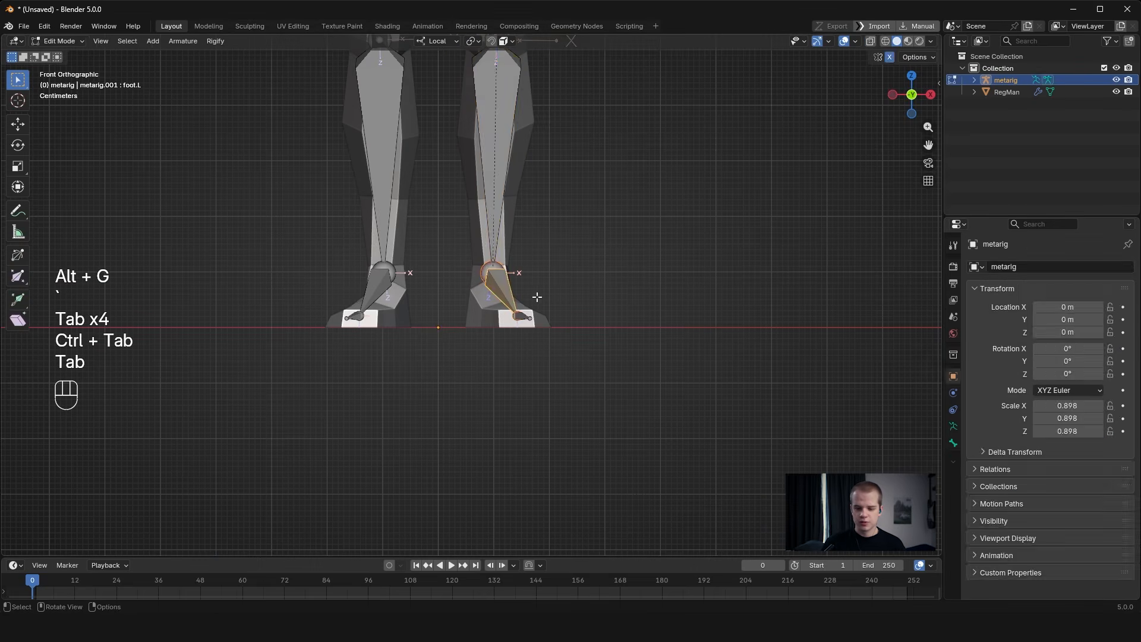
key(ctrl+Tab)
key(Tab)
key(Tab)
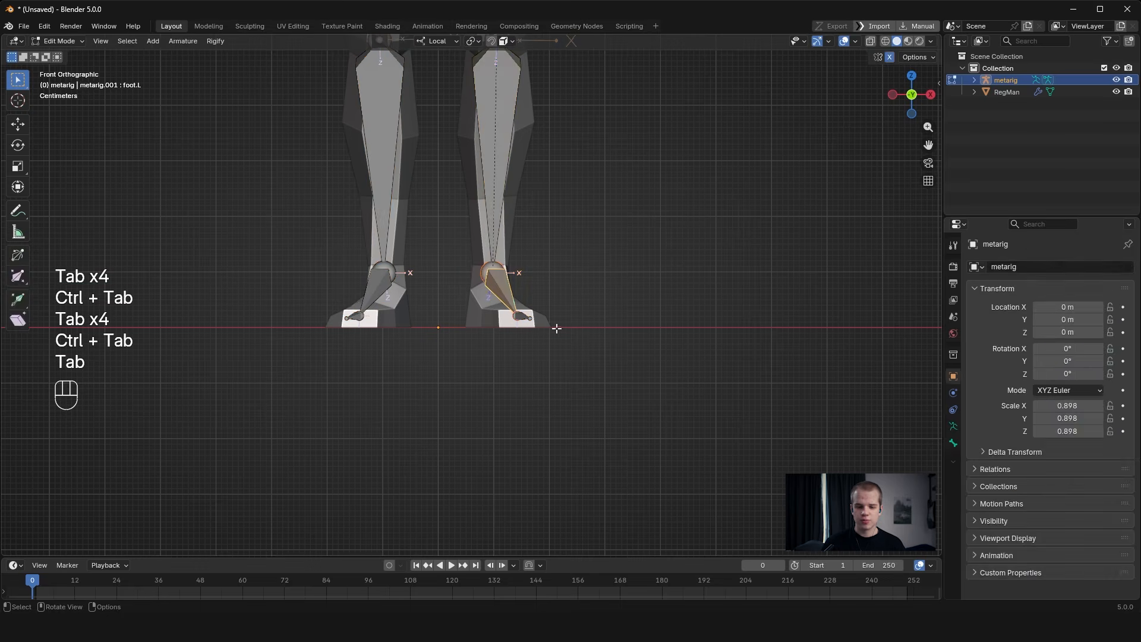
In right view, try moving and rotating legIK.L to test the foot, and undo both transforms.
key(grave)
click(550, 275)
key(g)
key(r)
click(445, 540)
key(ctrl+z)
key(ctrl+z)
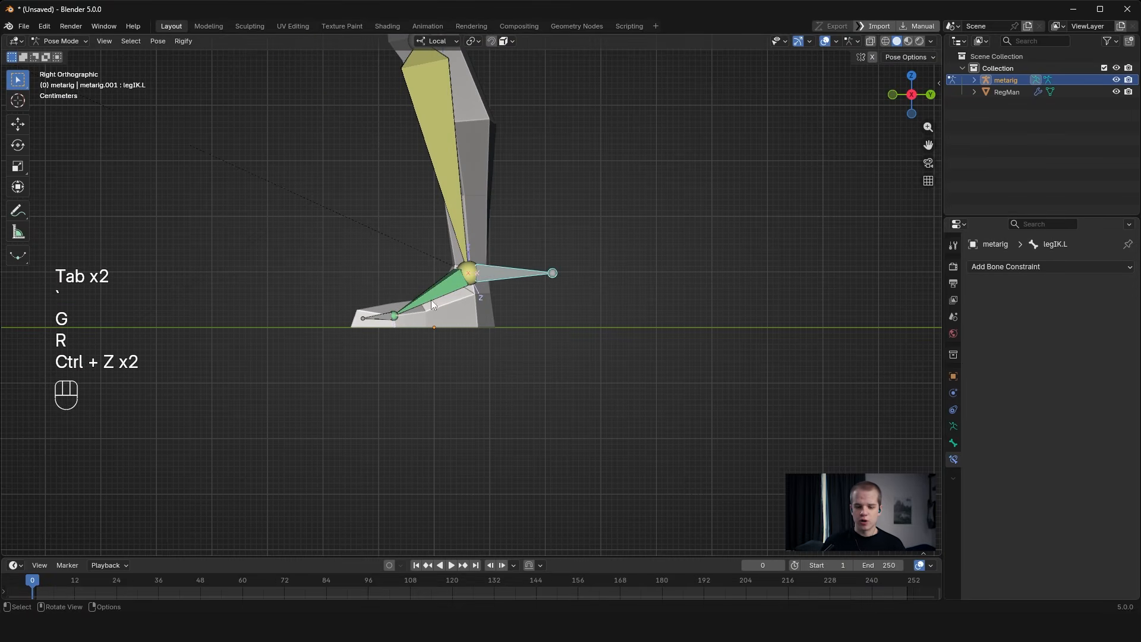
Select foot.L and set its Copy Rotation Mix to Before Original.
click(464, 307)
click(1095, 390)
click(1080, 429)
middle_drag(529, 279, 508, 293)
key(grave)
scroll(616, 313, down, 5)
scroll(616, 313, up, 5)
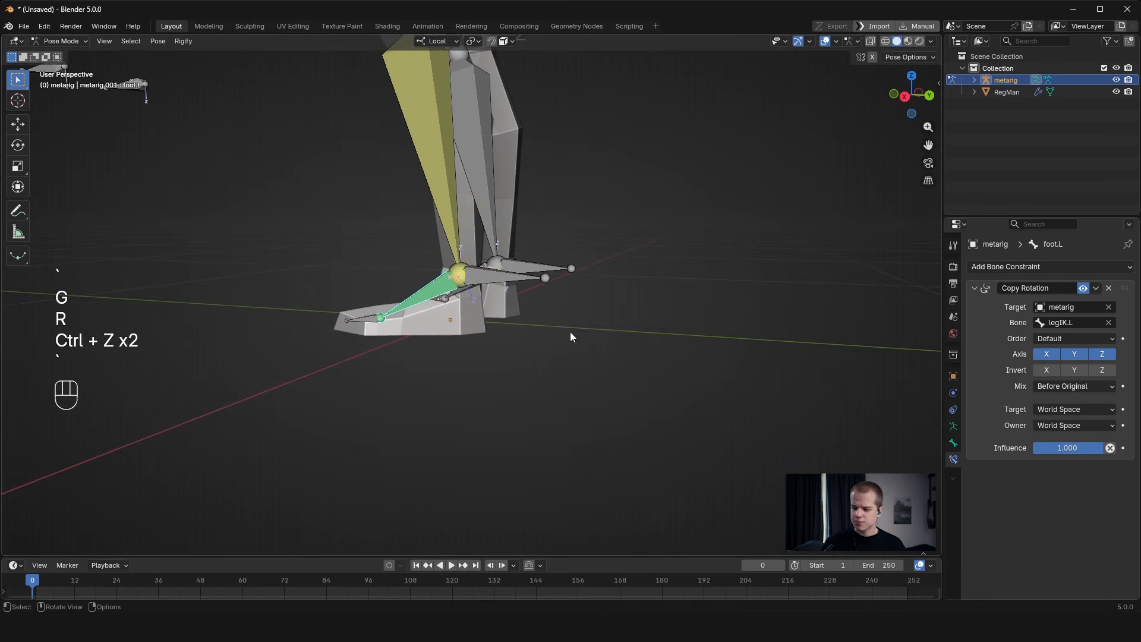
Test the leg IK by trying to move the pelvis in perspective, front and right views, cancelling the move.
key(grave)
scroll(570, 336, down, 5)
middle_drag(569, 336, 510, 355)
click(465, 186)
key(g)
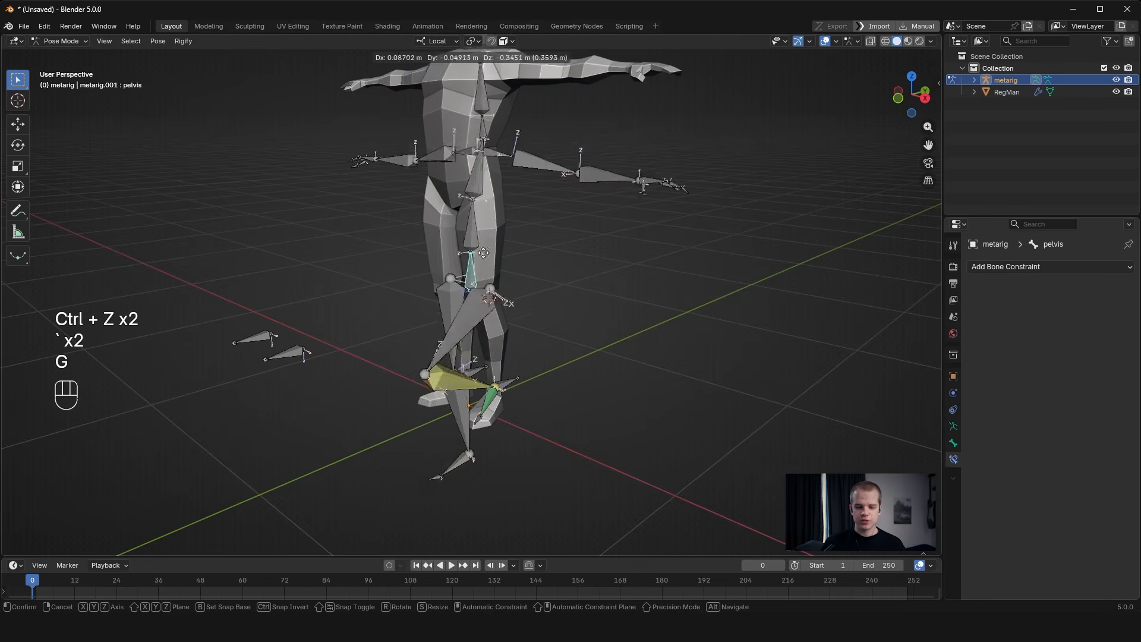
key(grave)
key(g)
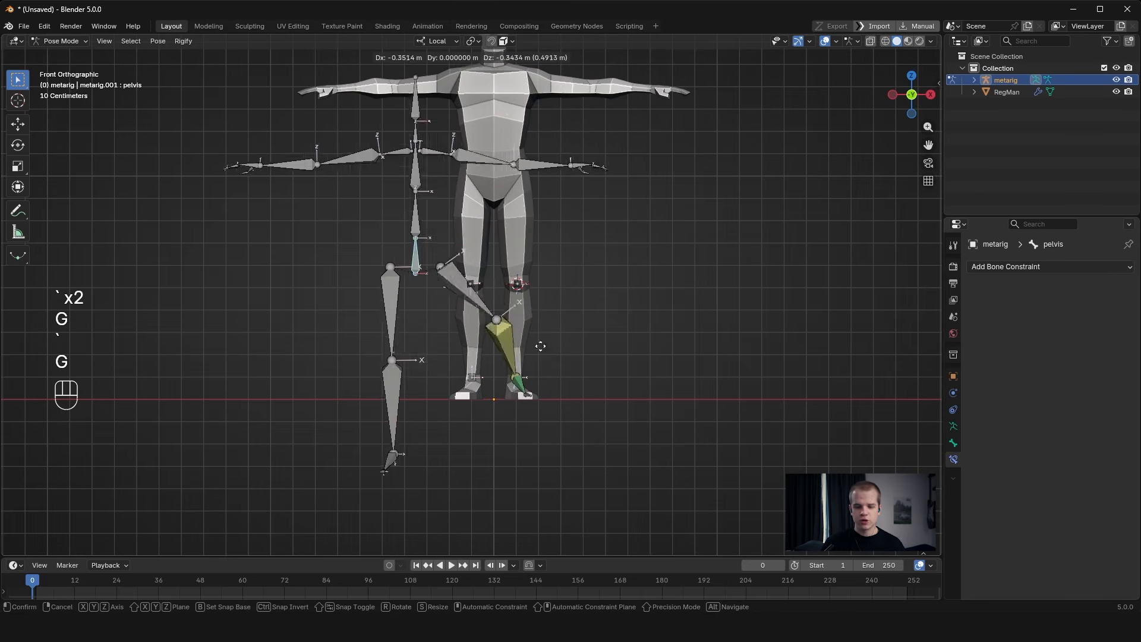
click(612, 302)
middle_drag(613, 302, 535, 343)
key(grave)
key(g)
right_click(570, 385)
In right view, lift legIK.L, rotate the foot downward, and move it a further 0.37 m in Y and 0.09 m in Z.
click(470, 375)
key(g)
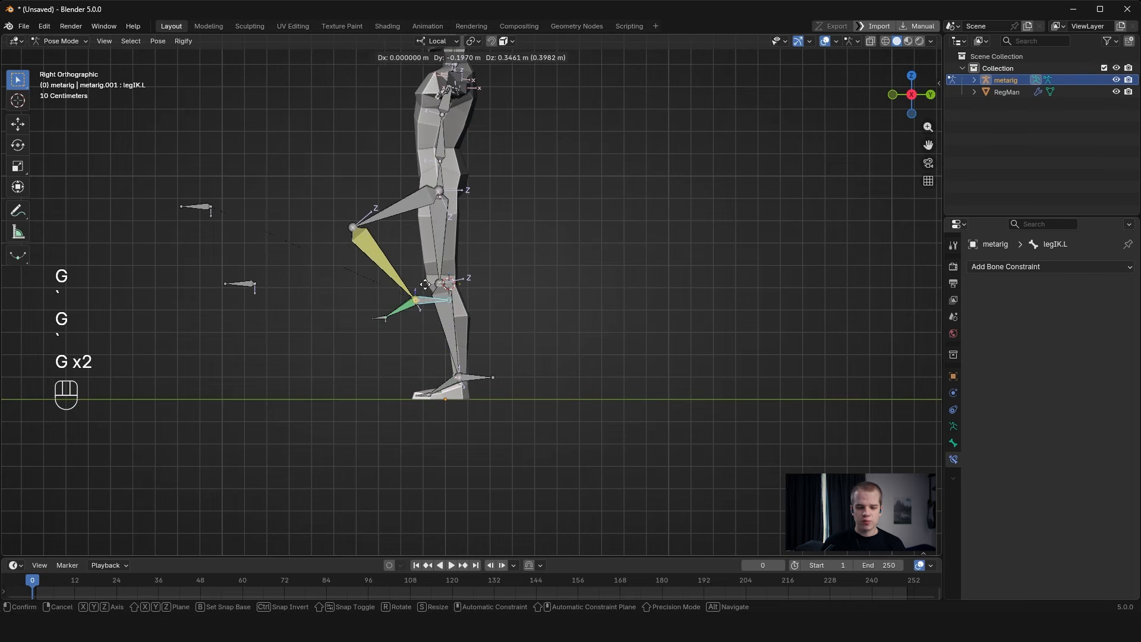
click(418, 268)
key(r)
key(g)
key(r)
key(r)
In front view, try rotating legIK.L sideways and cancel the rotation.
key(grave)
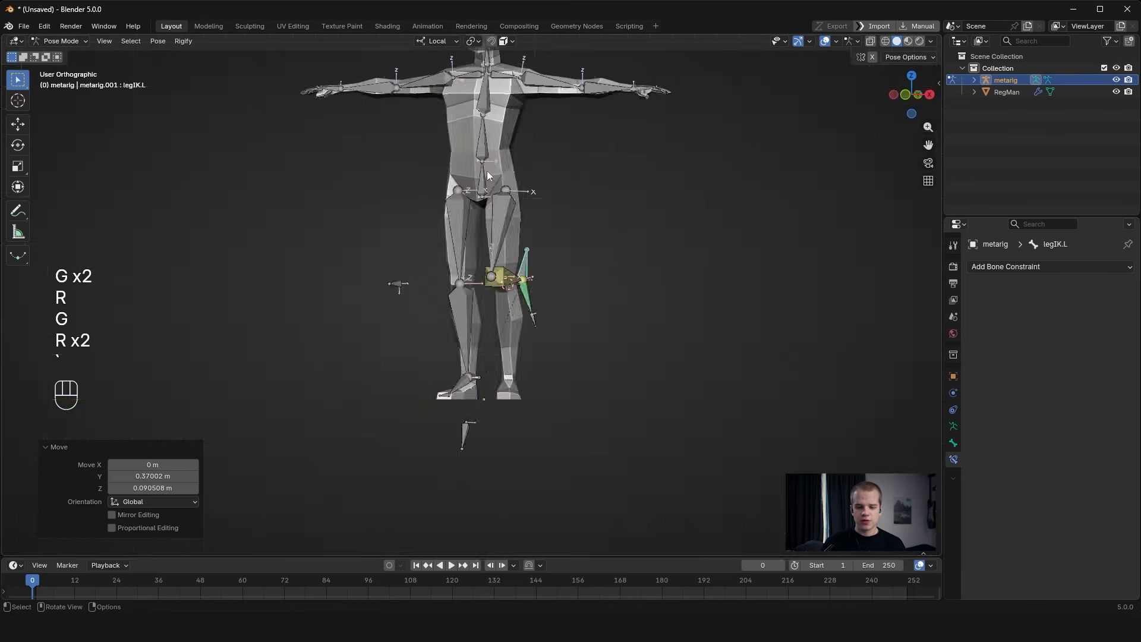
key(r)
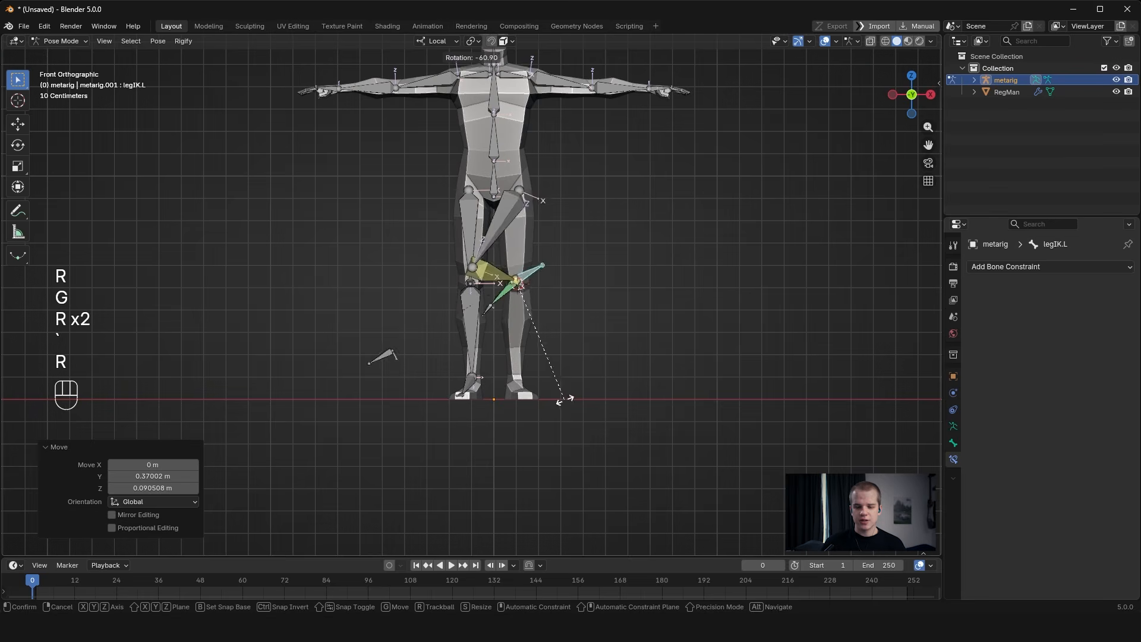
right_click(544, 246)
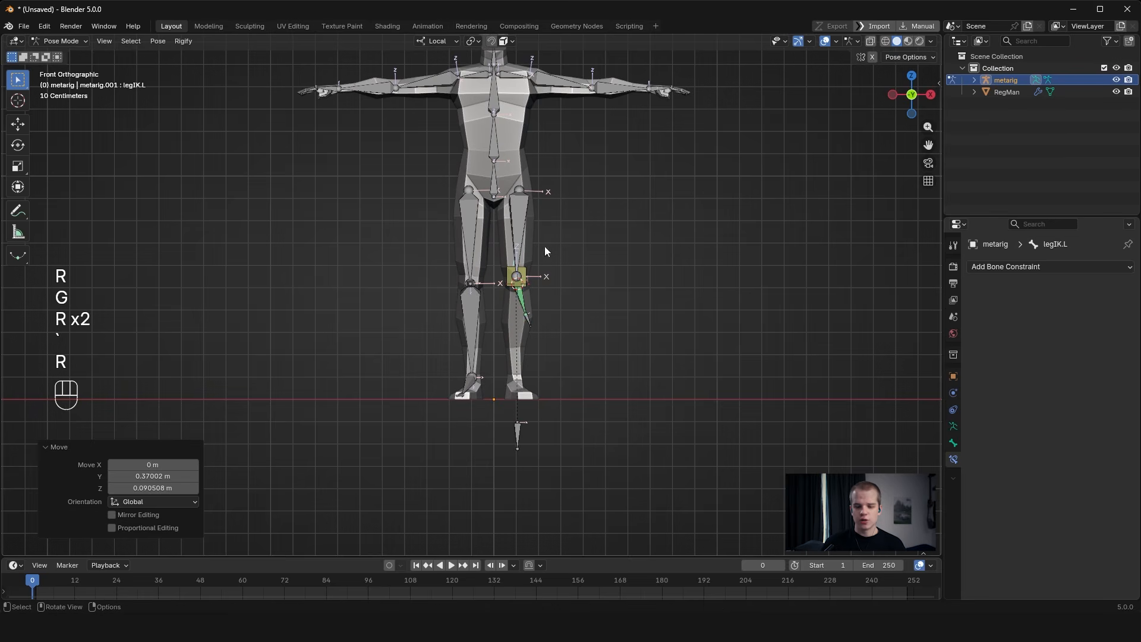
Move legPoleTarget.L about 0.18 m in X and 0.05 m in Z, and rotate legIK.L in front view.
click(518, 429)
key(g)
click(558, 418)
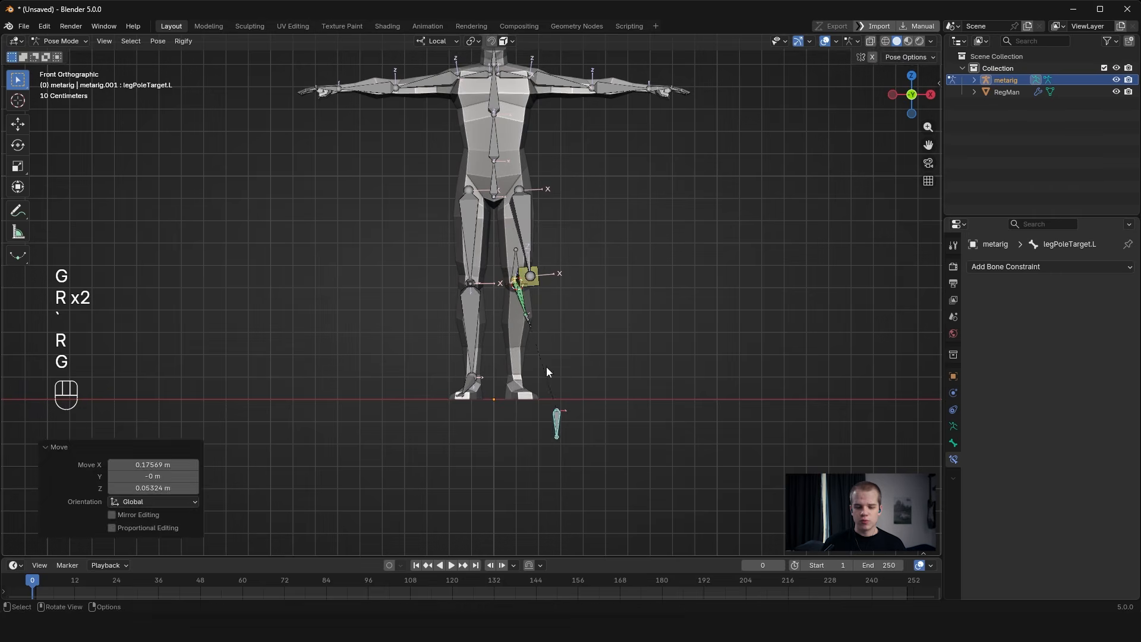
click(514, 259)
key(r)
click(622, 359)
In front view, try rotating legIK.L and moving legPoleTarget.L again, and undo these test pose changes.
click(399, 373)
key(g)
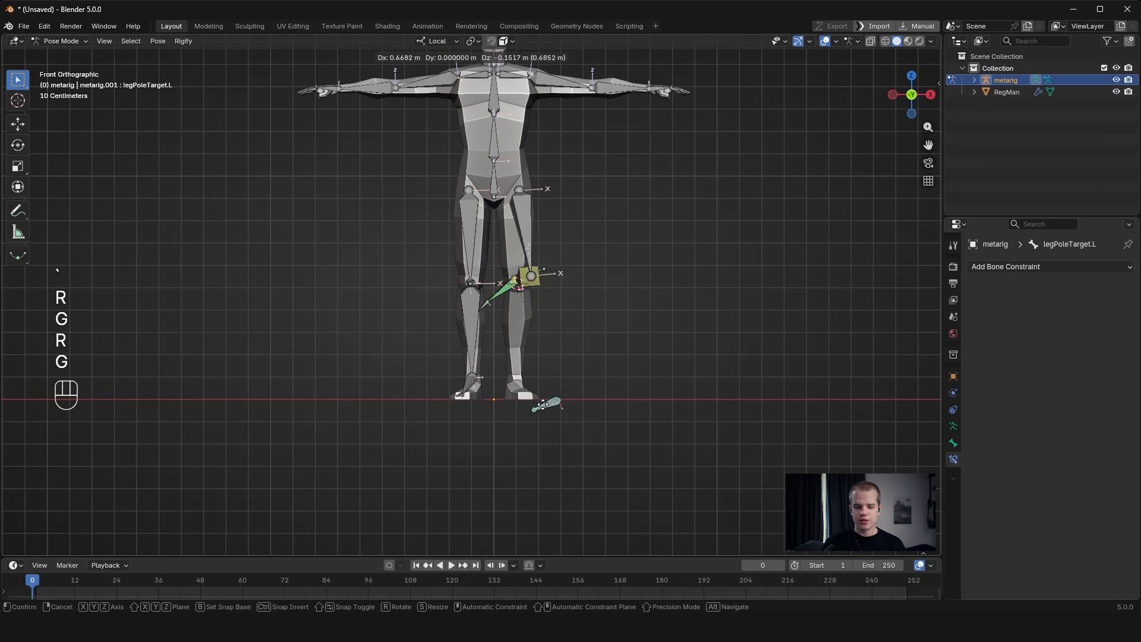
click(523, 407)
key(ctrl+z)
key(ctrl+z)
key(ctrl+z)
key(ctrl+z)
Clear the location and rotation of all metarig bones to restore the rest pose, and deselect them.
key(a)
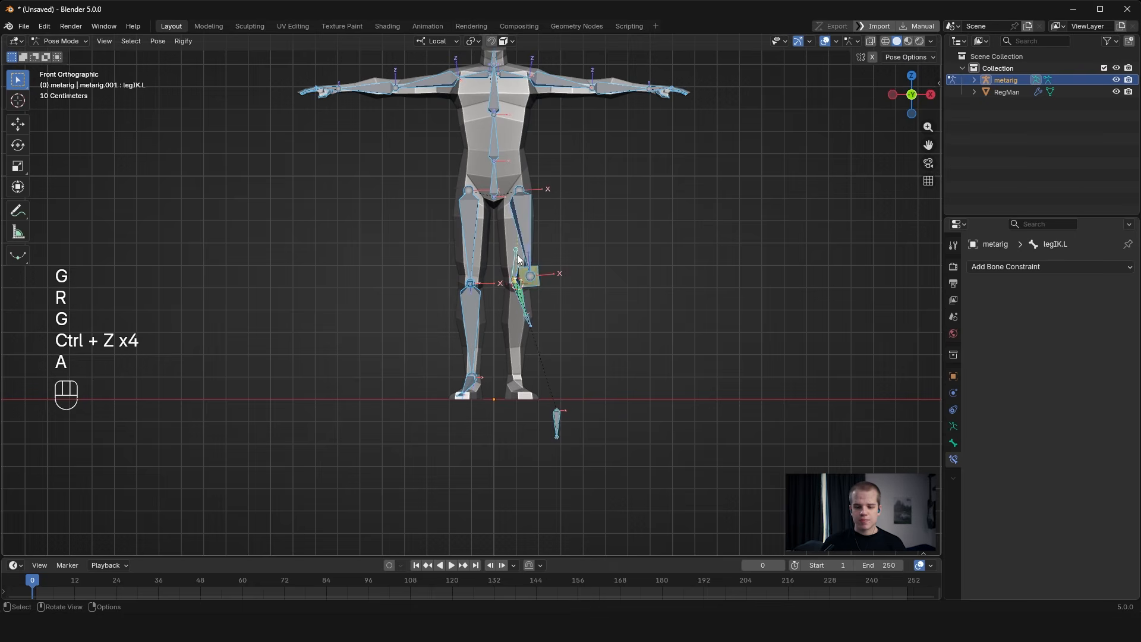
key(alt+g)
middle_drag(687, 363, 585, 324)
key(alt+a)
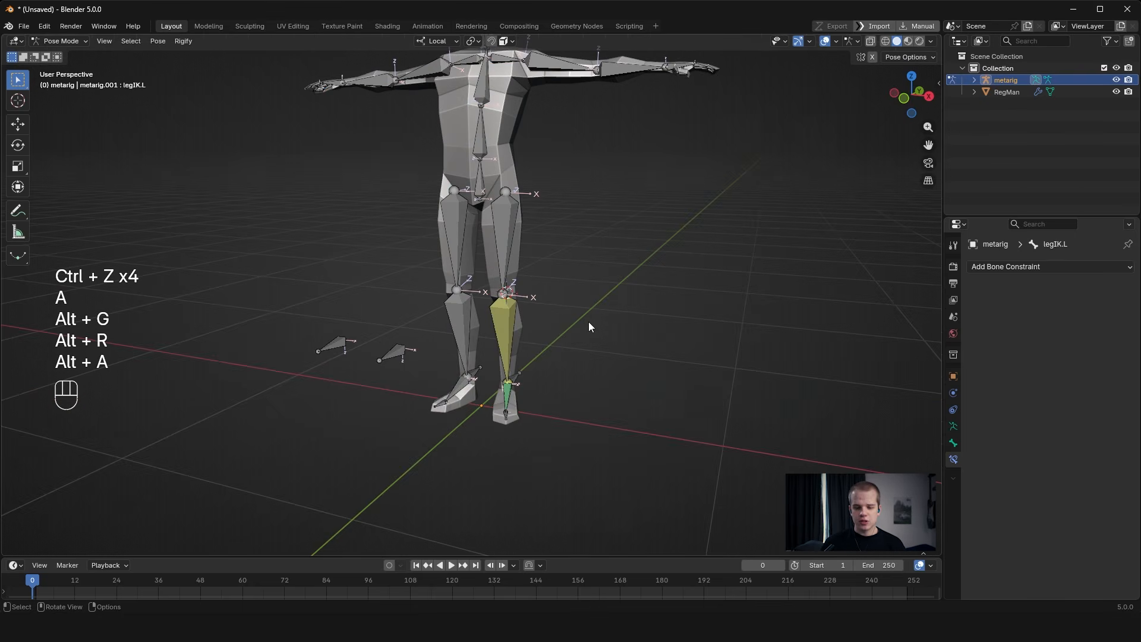
Symmetrize all metarig bones from +X to -X in Edit Mode and return to Pose Mode.
key(Tab)
key(a)
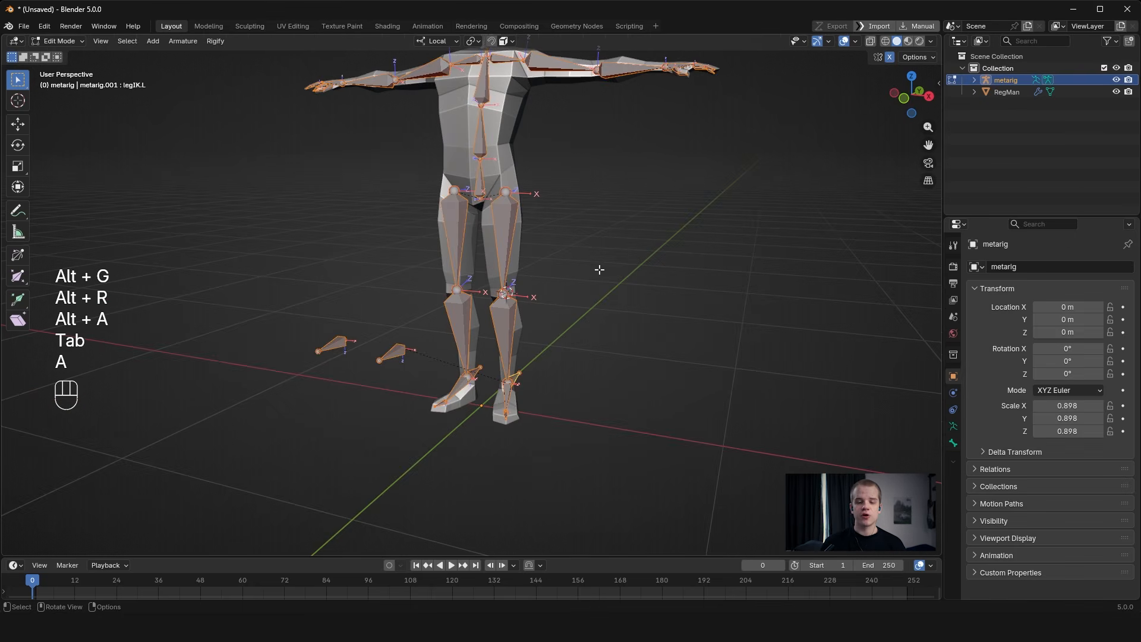
click(183, 41)
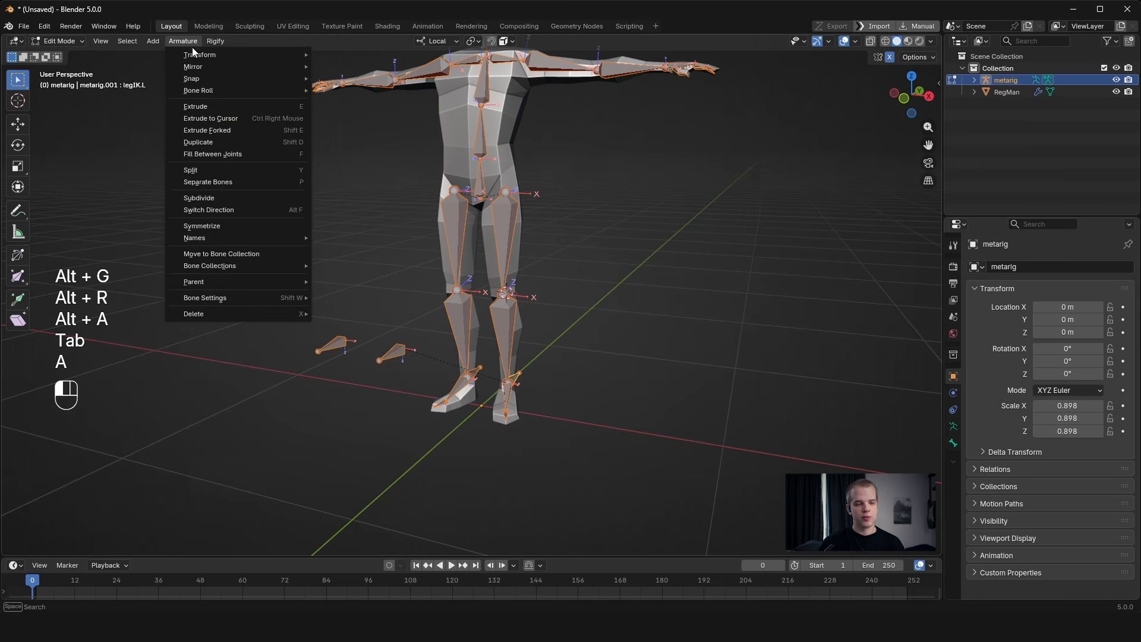
click(210, 230)
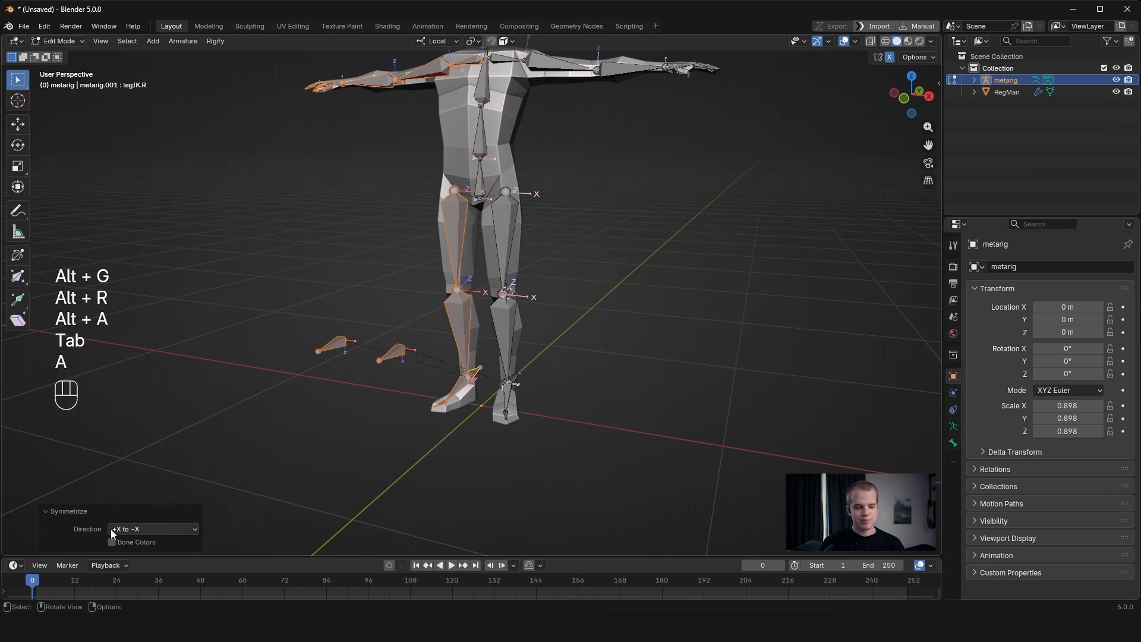
scroll(446, 257, down, 5)
scroll(580, 371, up, 3)
key(ctrl+Tab)
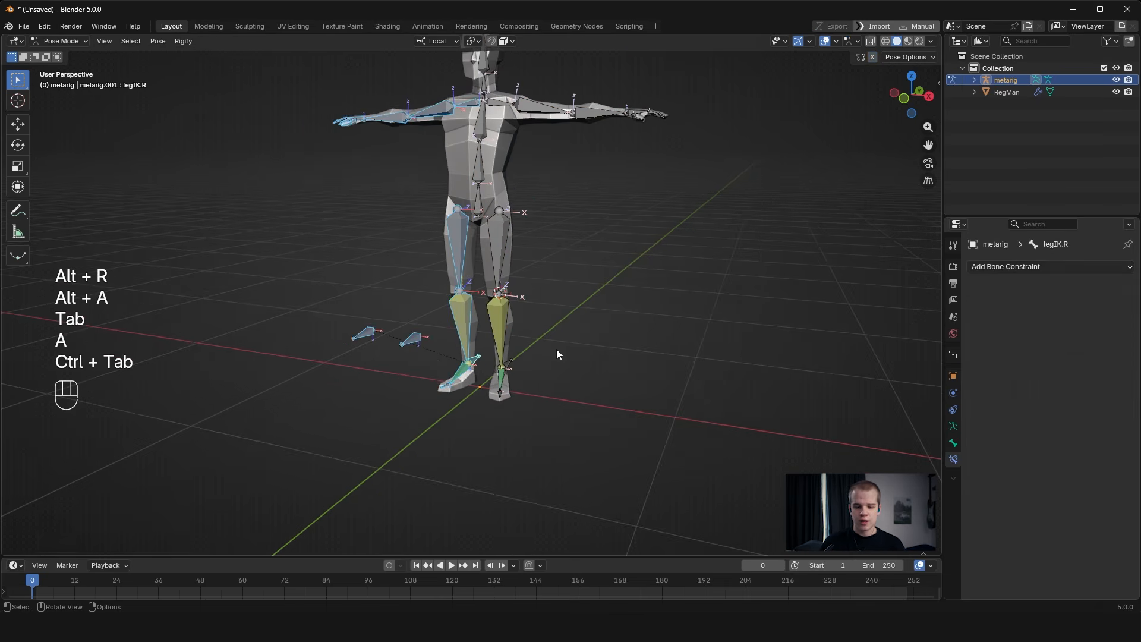
Test the mirrored leg IK by trying to move legIK.L and legIK.R, cancelling each move.
key(alt+a)
scroll(573, 352, up, 2)
click(509, 366)
key(g)
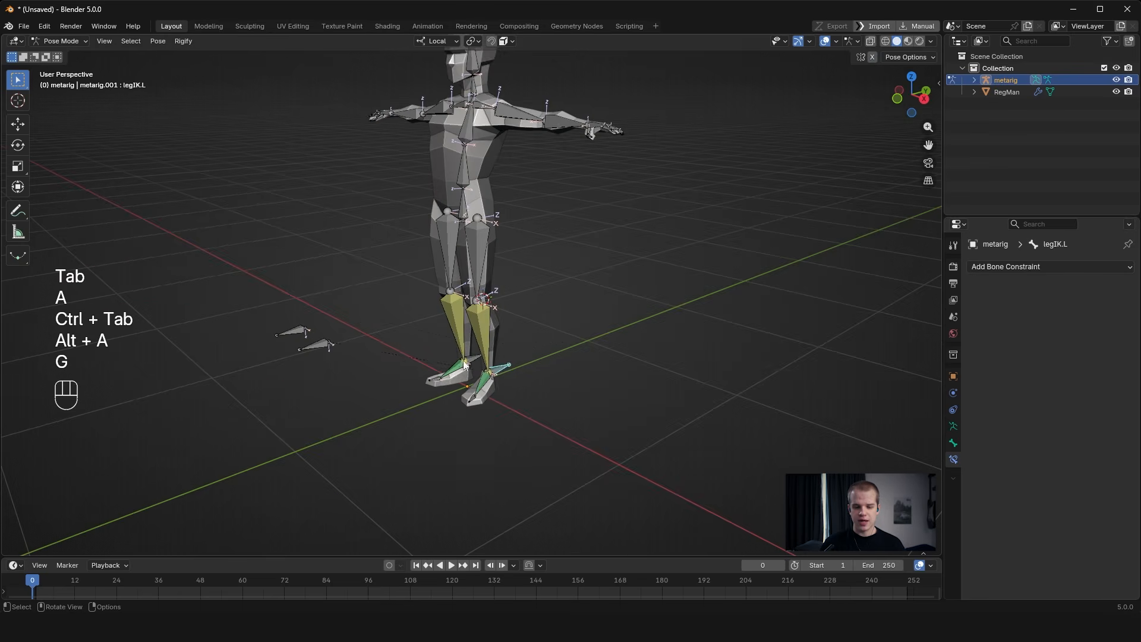
click(475, 357)
key(g)
right_click(453, 351)
scroll(453, 351, up, 2)
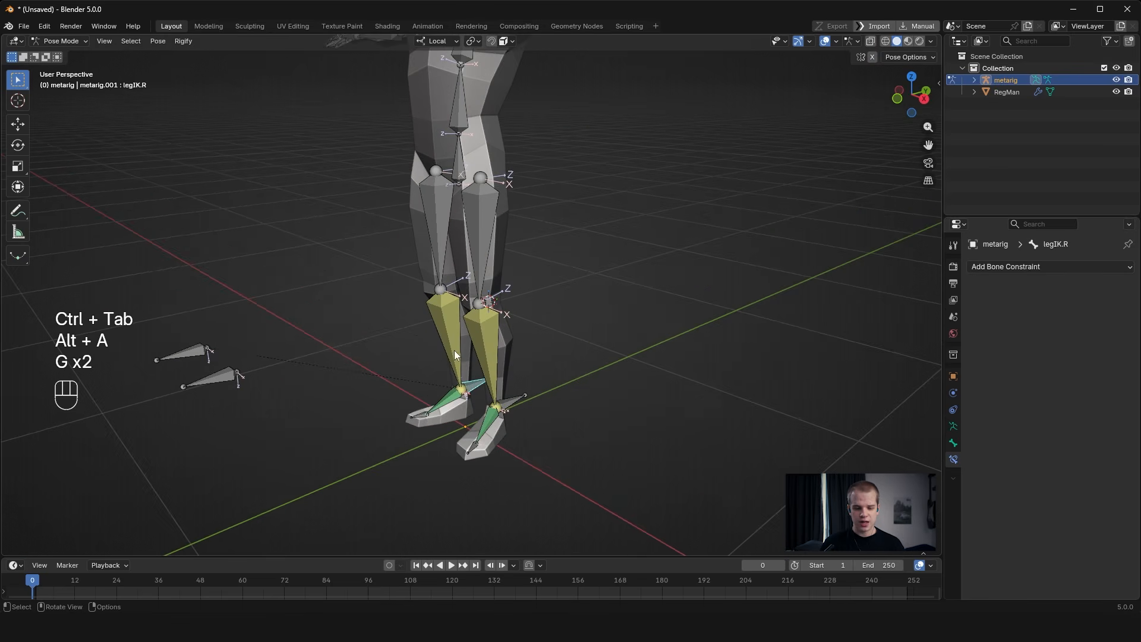
Inspect the bone properties of legPoleTarget.R and legPoleTarget.L, and check in wireframe for overlapping bones with cancelled test moves.
click(954, 445)
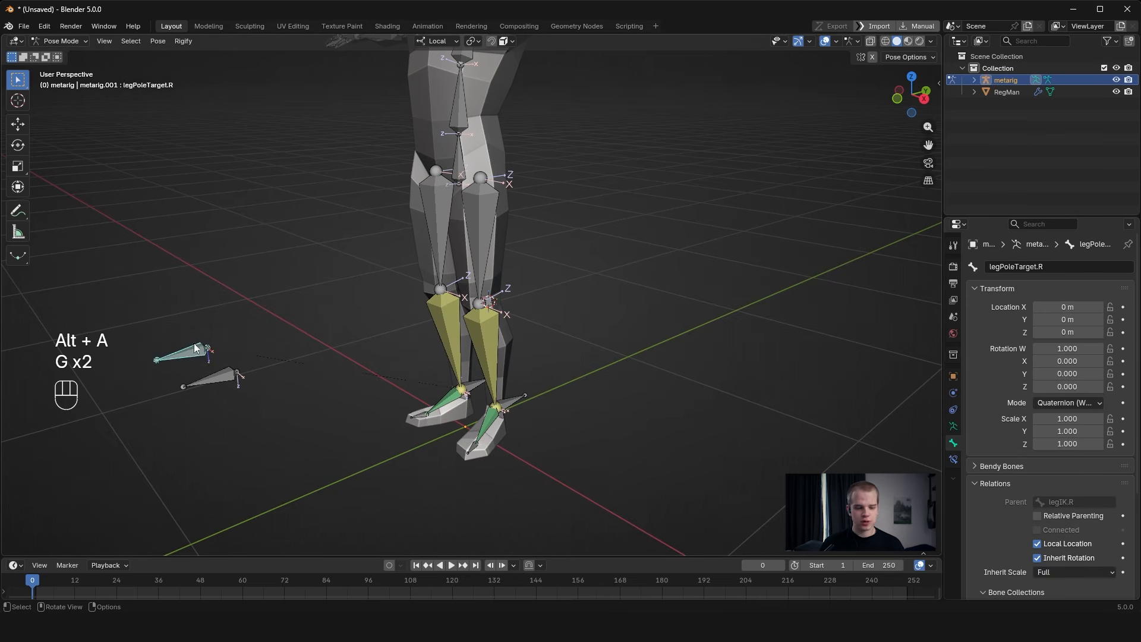
click(228, 381)
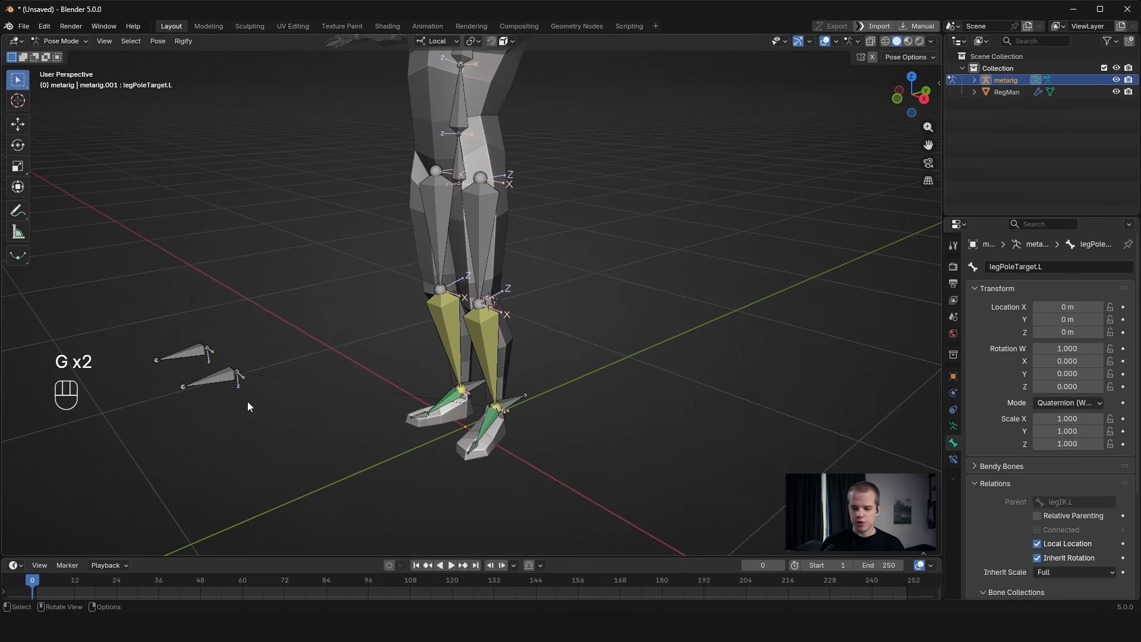
key(z)
click(198, 376)
scroll(198, 376, up, 3)
key(g)
right_click(412, 409)
key(g)
right_click(371, 377)
In Edit Mode, pull the stray thigh1.L bone away from legPoleTarget.L and delete it together with its mirrored counterpart.
key(Tab)
click(352, 378)
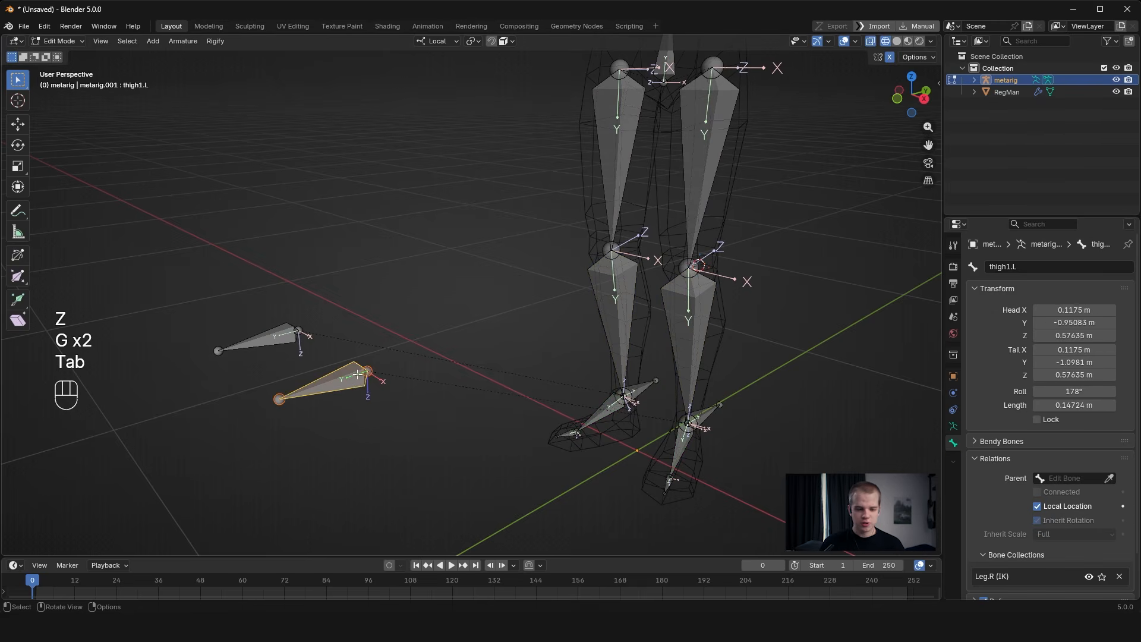
key(g)
click(445, 266)
key(x)
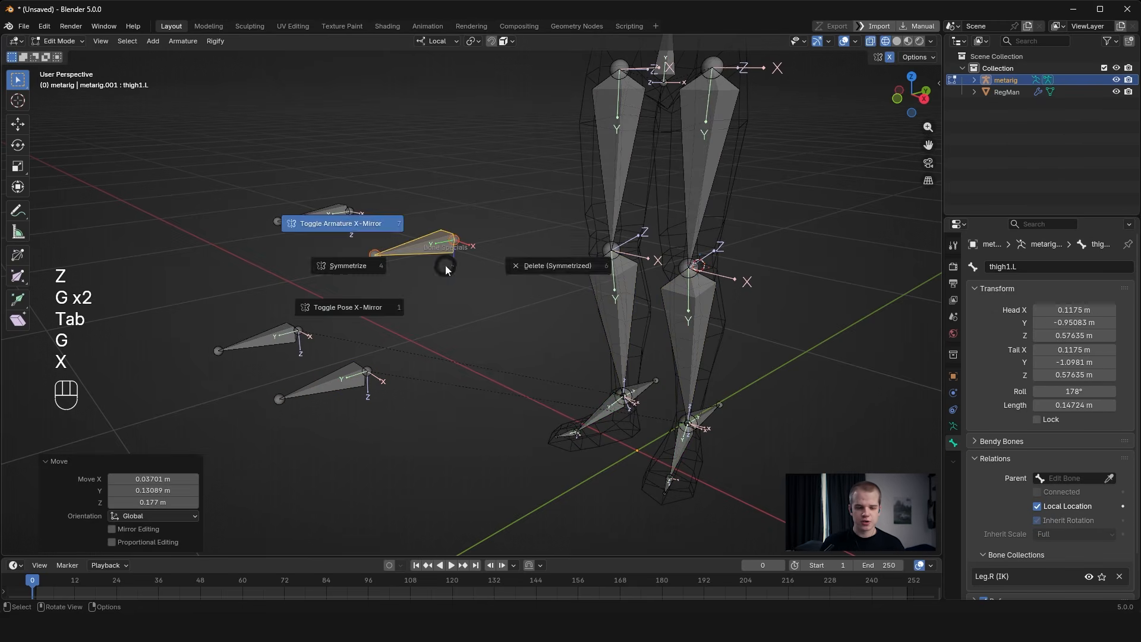
click(535, 265)
click(354, 370)
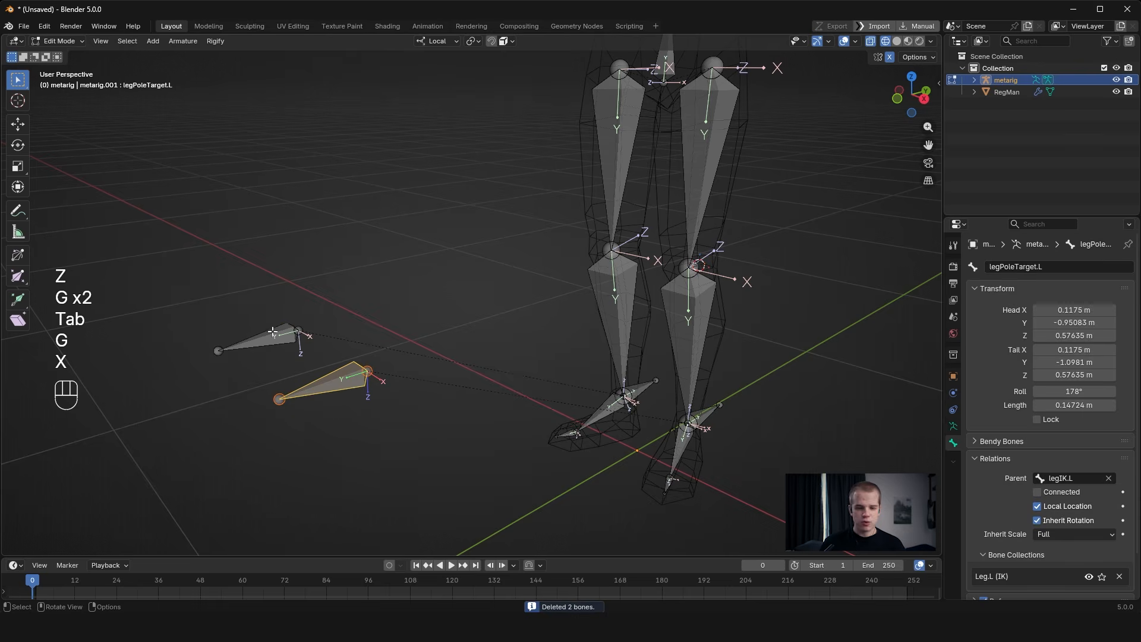
Return the viewport to solid shading and the metarig to Pose Mode.
key(ctrl+Tab)
scroll(428, 300, down, 4)
key(z)
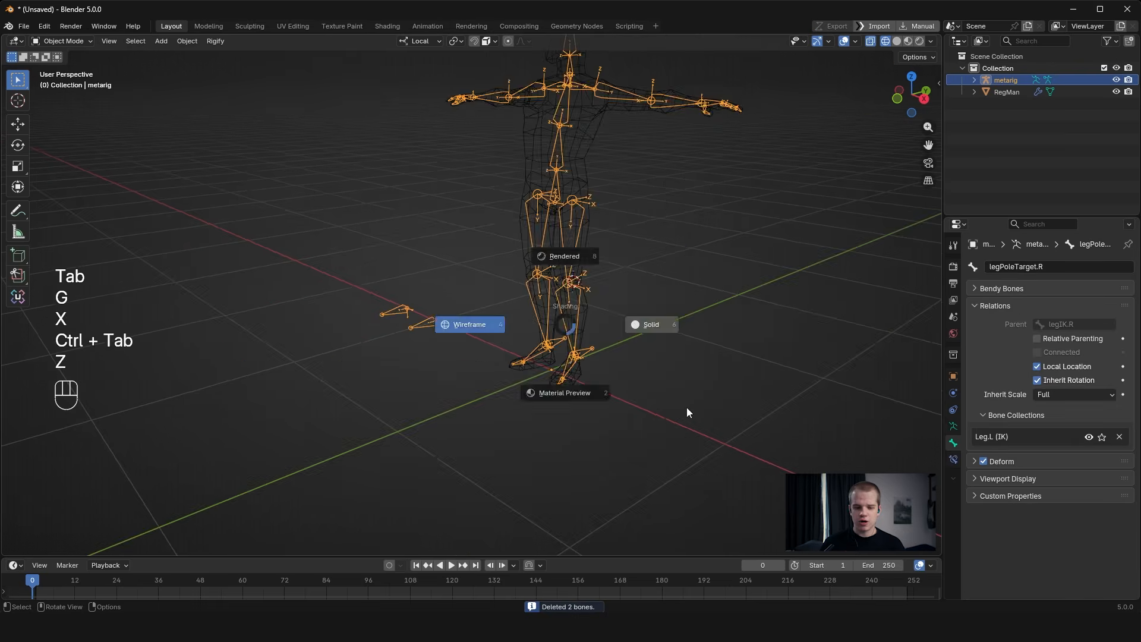
click(686, 408)
key(ctrl+Tab)
Test moving legIK.L, and moving and rotating legIK.R, cancel the changes, and leave Pose Mode.
scroll(642, 404, up, 2)
key(alt+a)
click(617, 398)
key(g)
right_click(612, 374)
click(590, 361)
key(g)
key(r)
key(r)
key(ctrl+Tab)
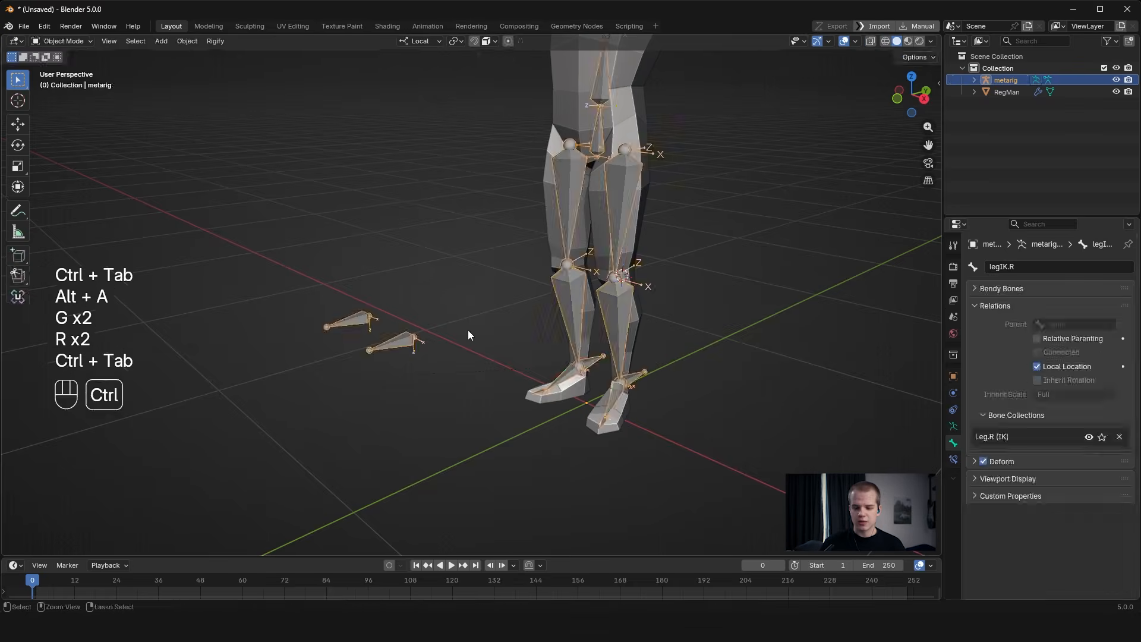